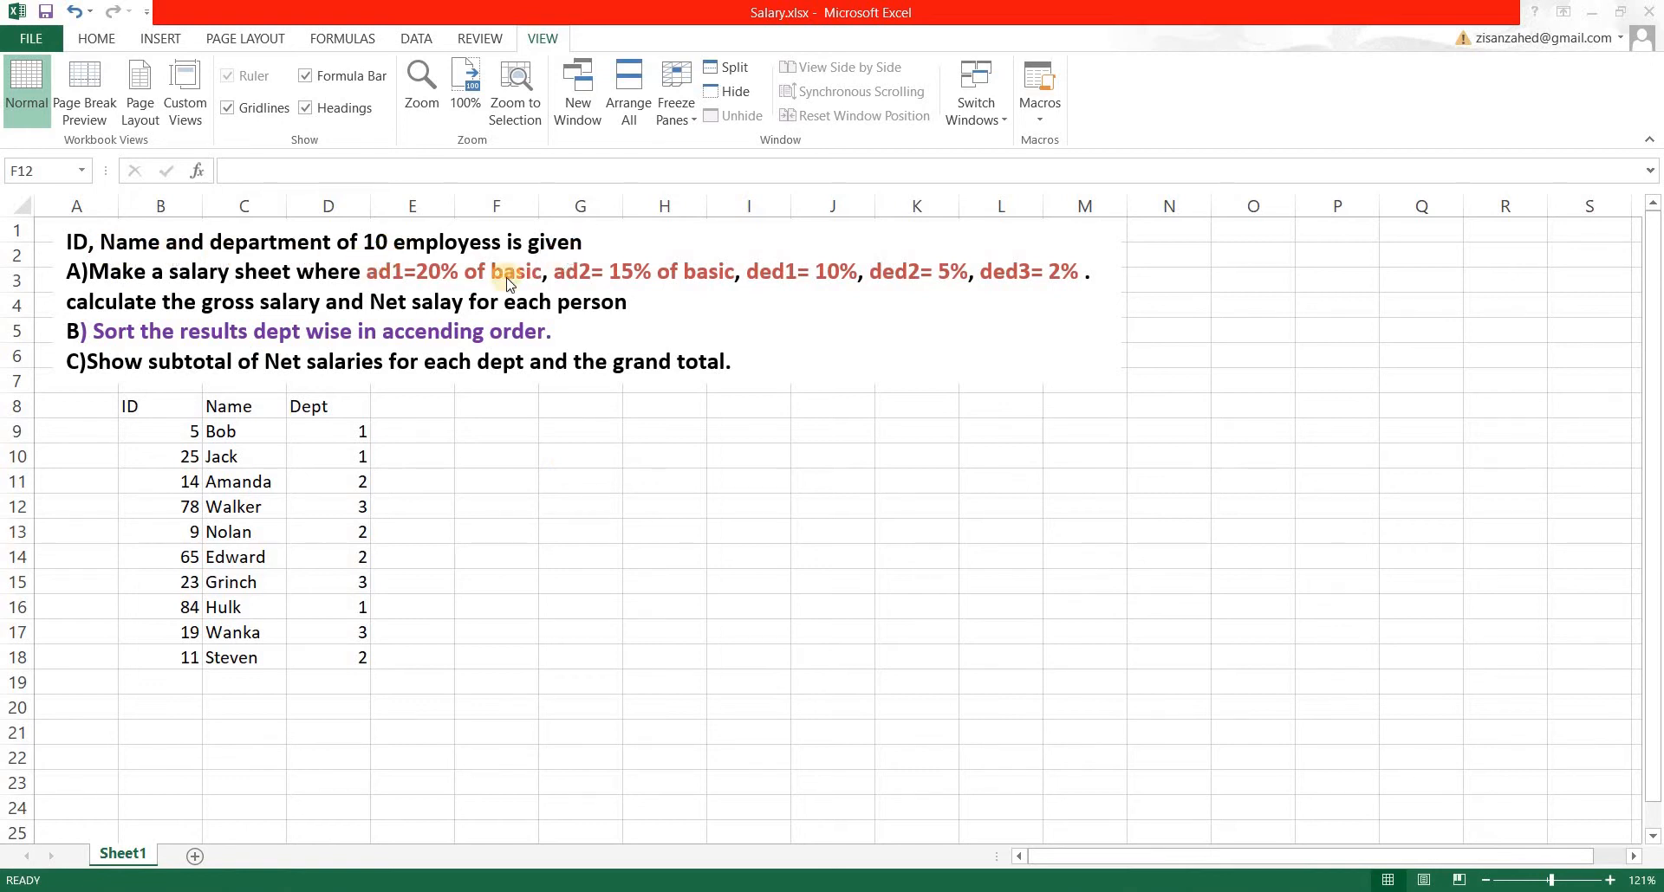
Add the column heading Basic Sal in cell E8, beside the Dept column
{"action": "left_click", "coordinate": [439, 417]}
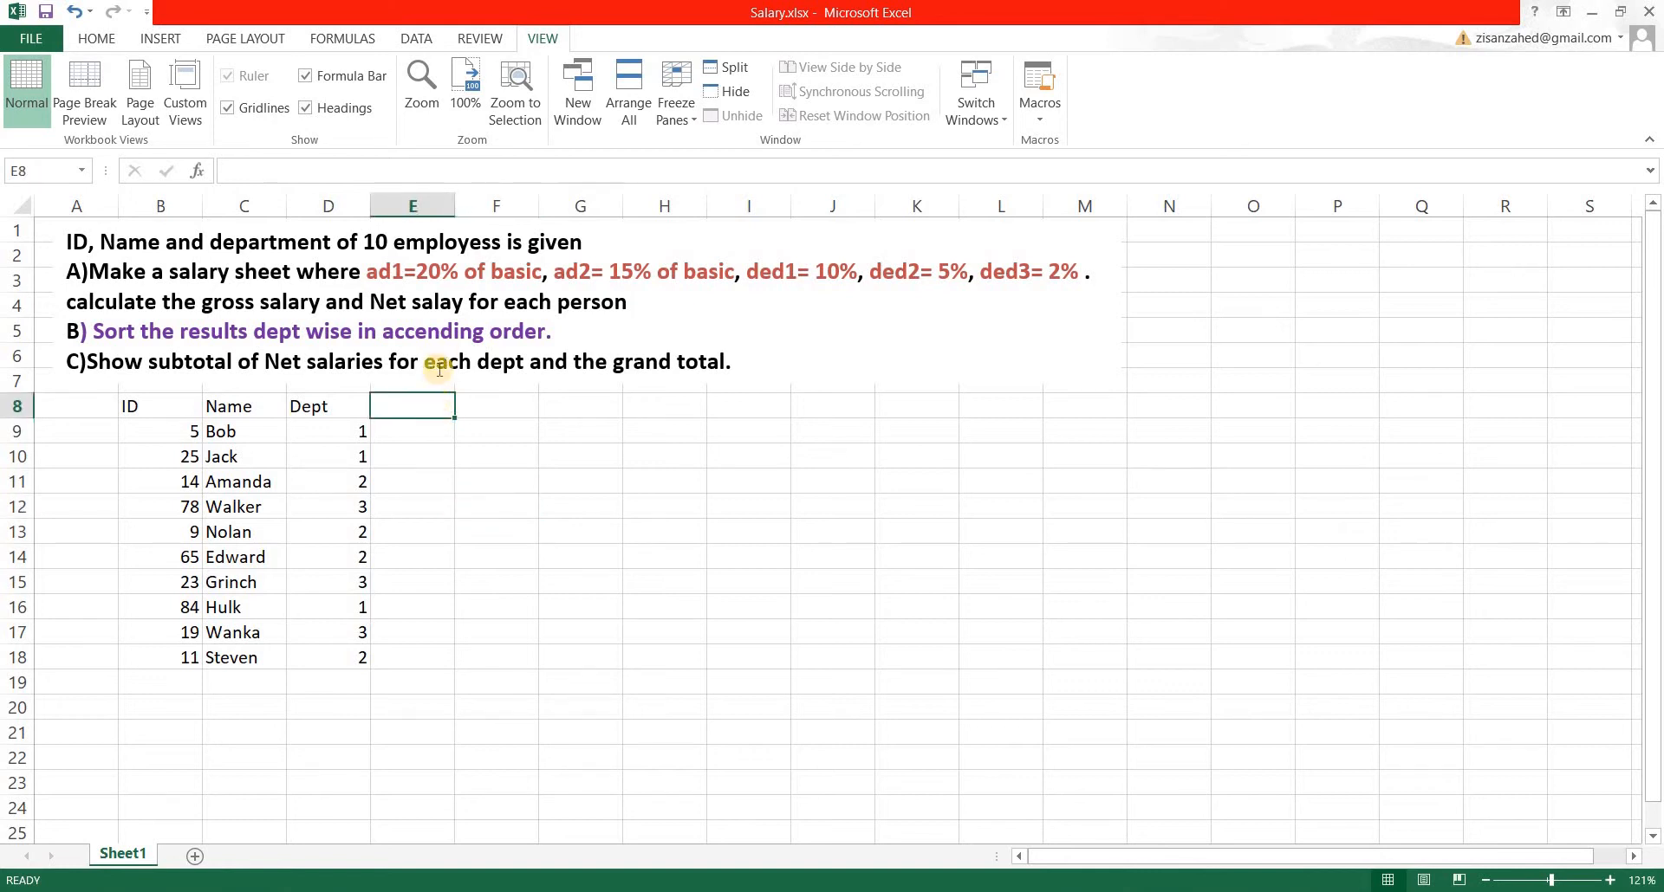
{"action": "left_click", "coordinate": [569, 303]}
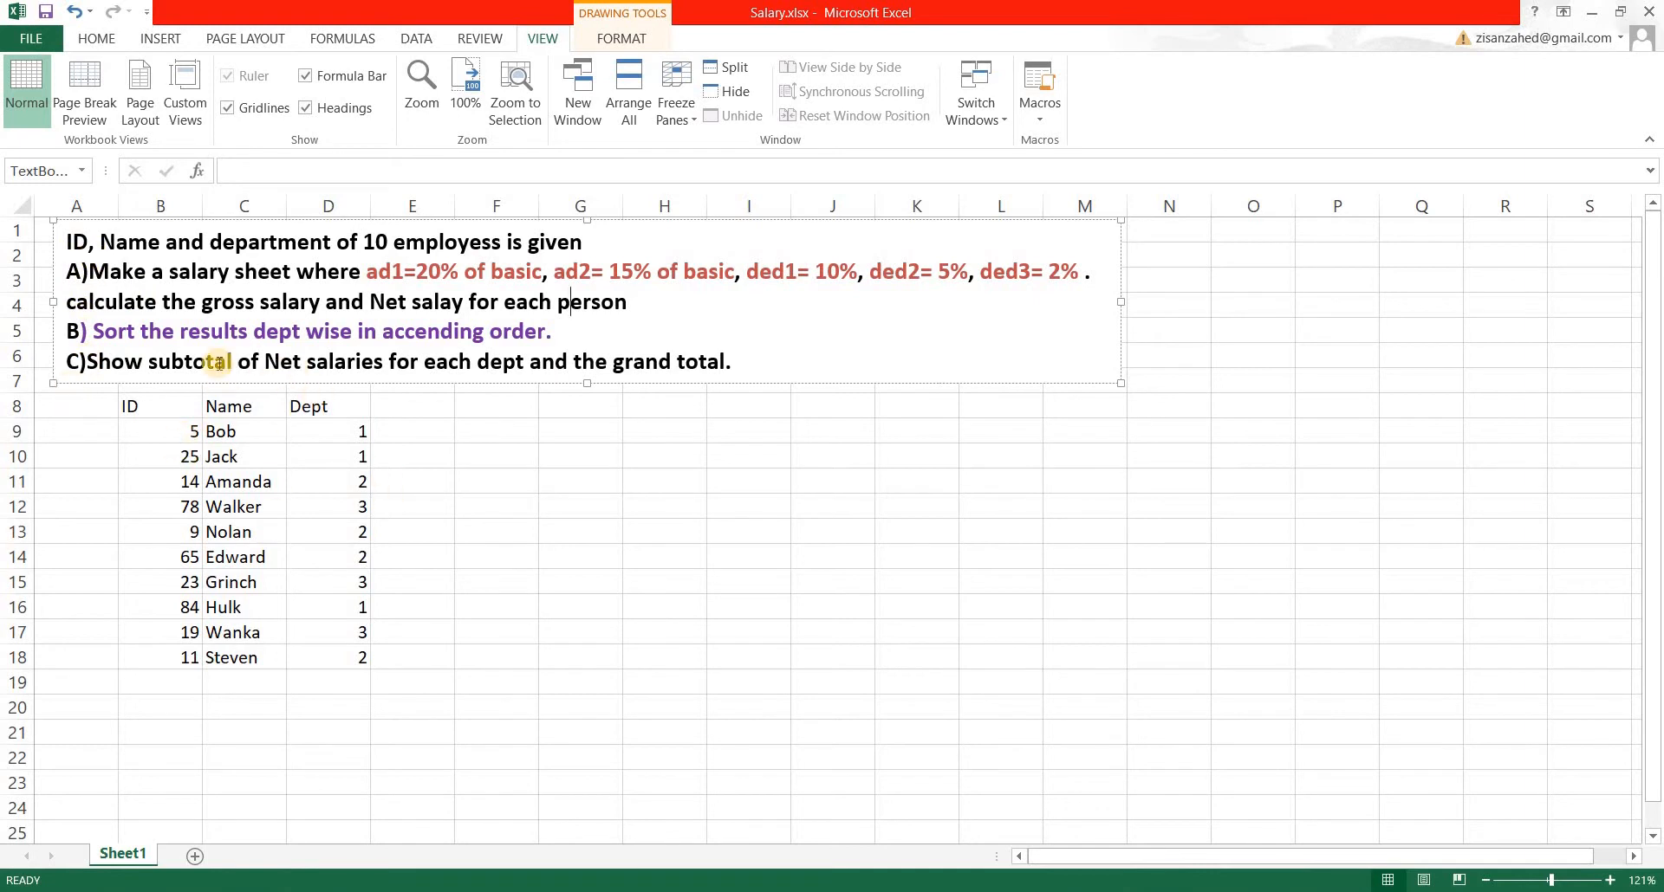
{"action": "left_click", "coordinate": [407, 407]}
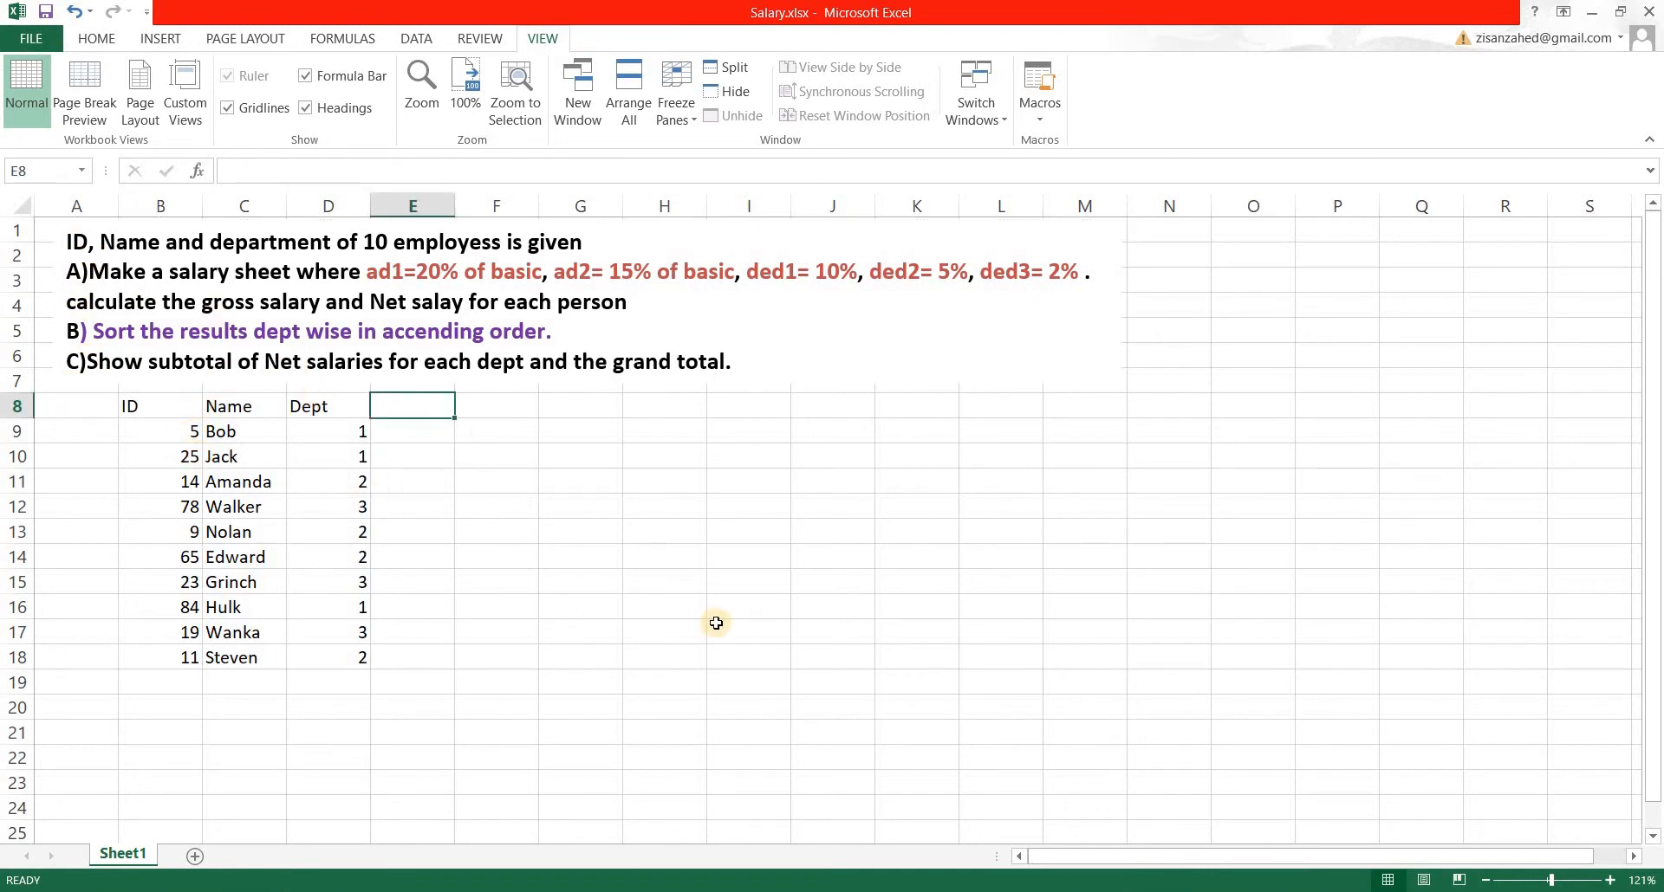
{"action": "type", "text": "BA"}
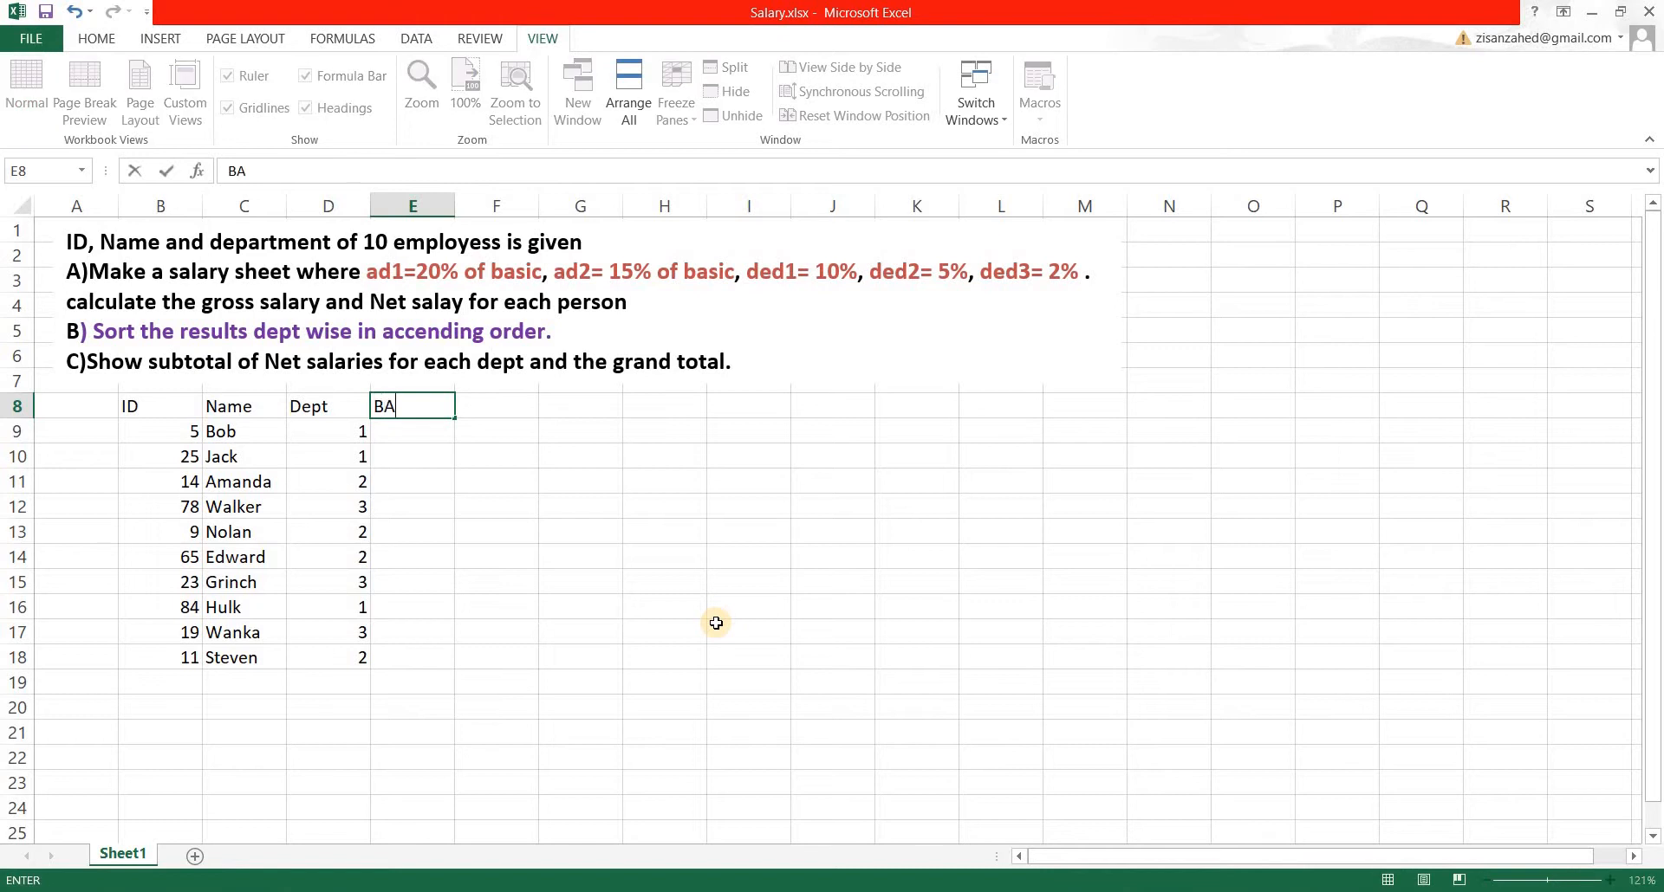
{"action": "type", "text": "sic Sal"}
{"action": "key", "text": "Return"}
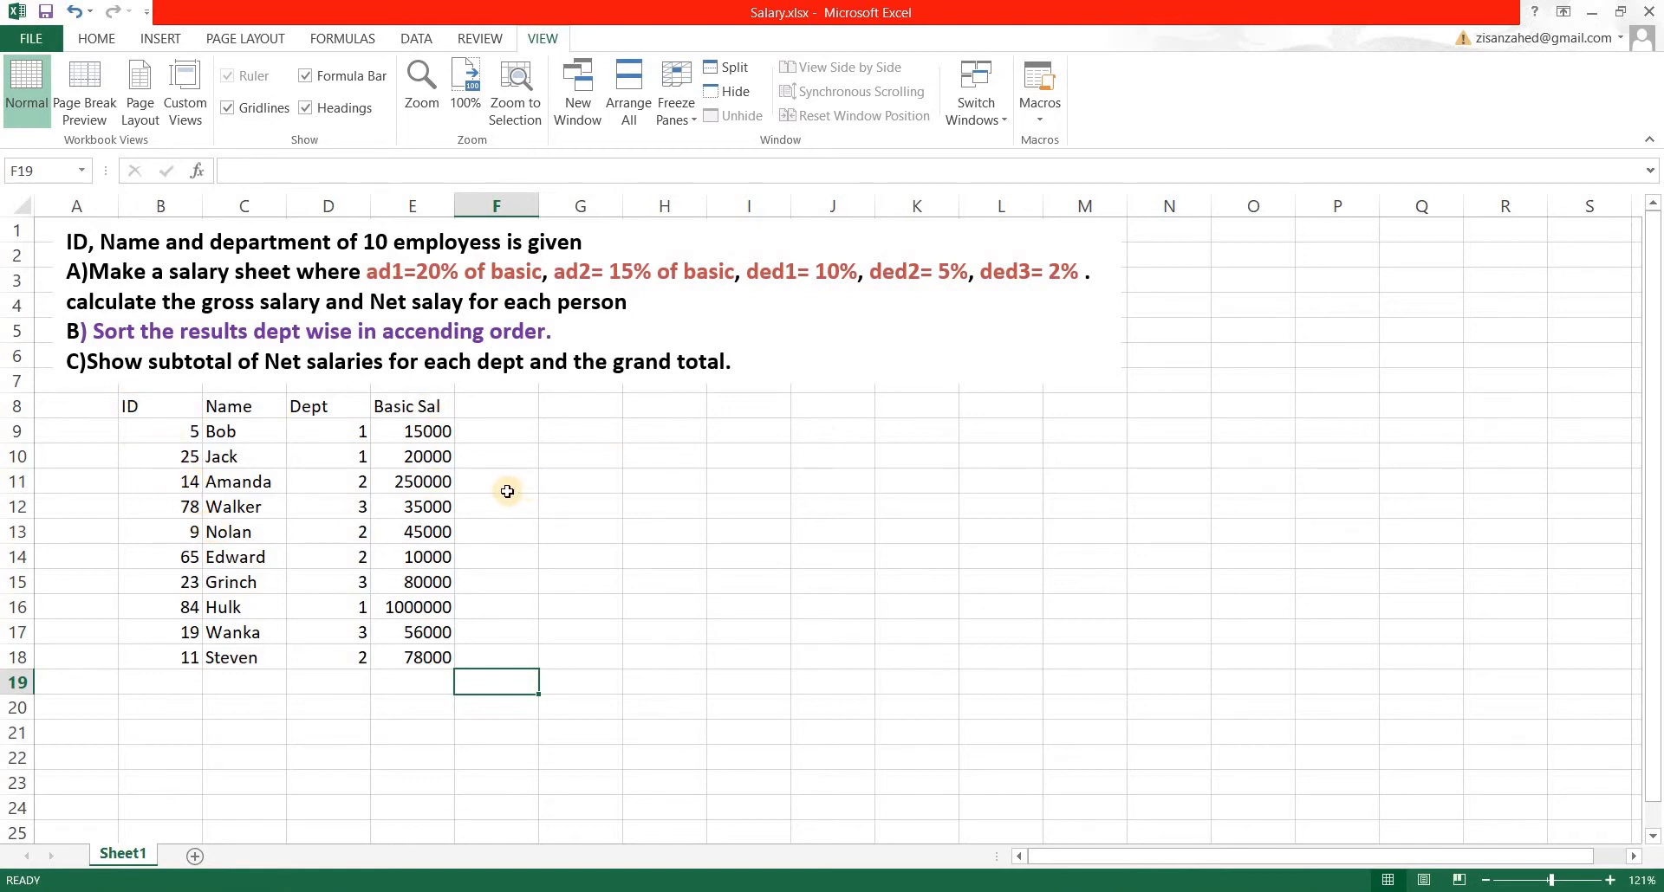
Format the table range B8:P18 in bold at font size 14, centred both horizontally and vertically
{"action": "left_click_drag", "start_coordinate": [163, 406], "coordinate": [1331, 664]}
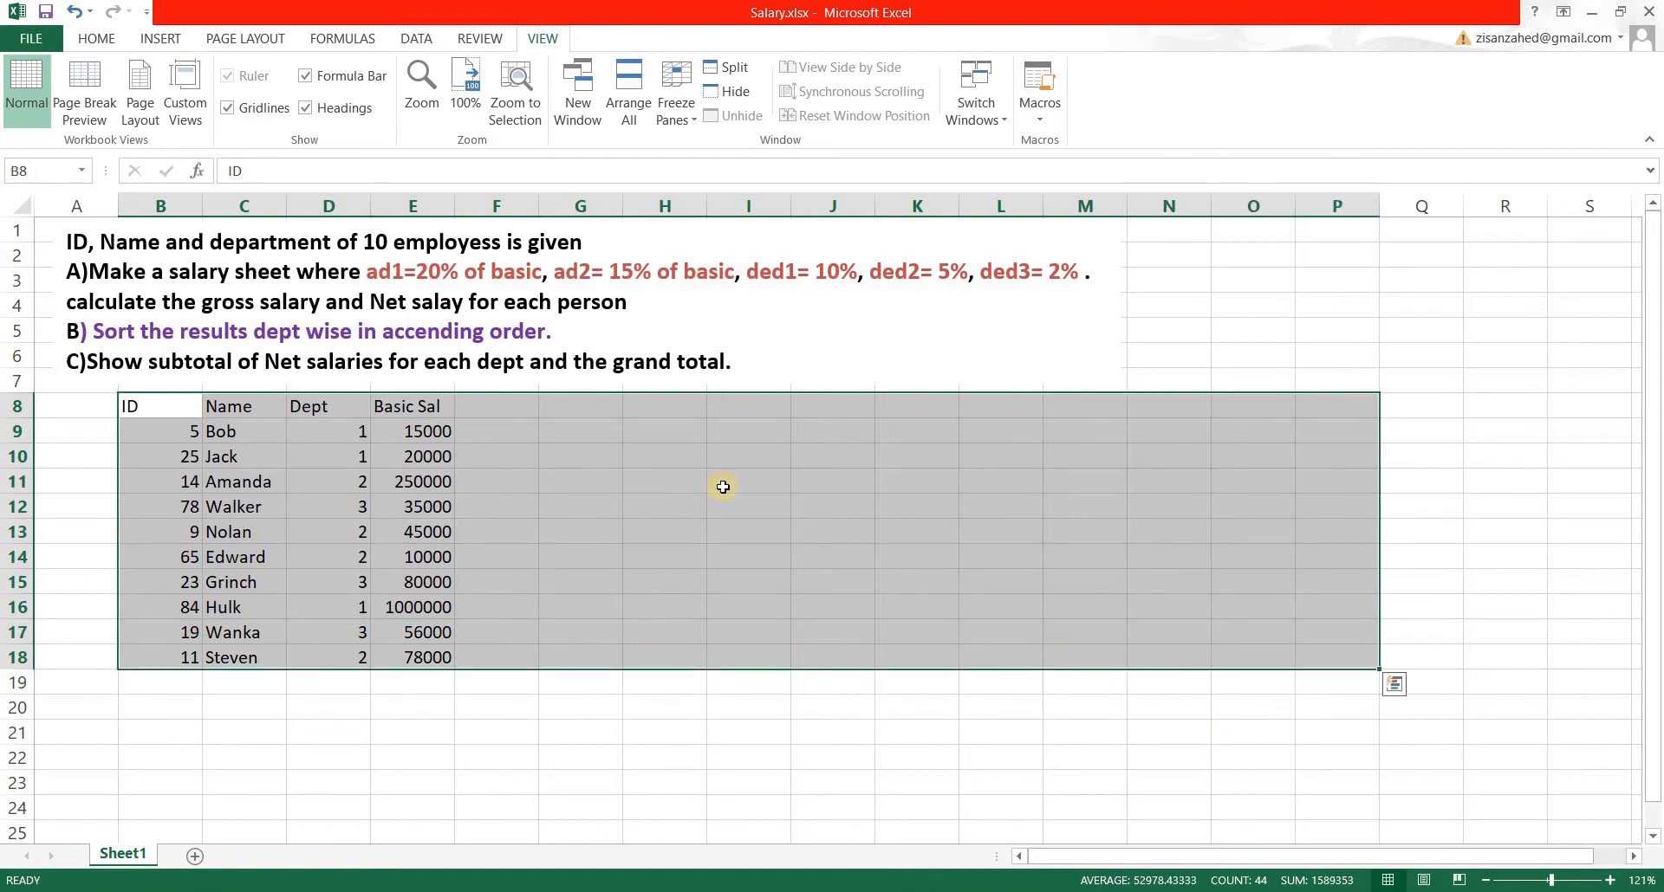
{"action": "left_click", "coordinate": [92, 43]}
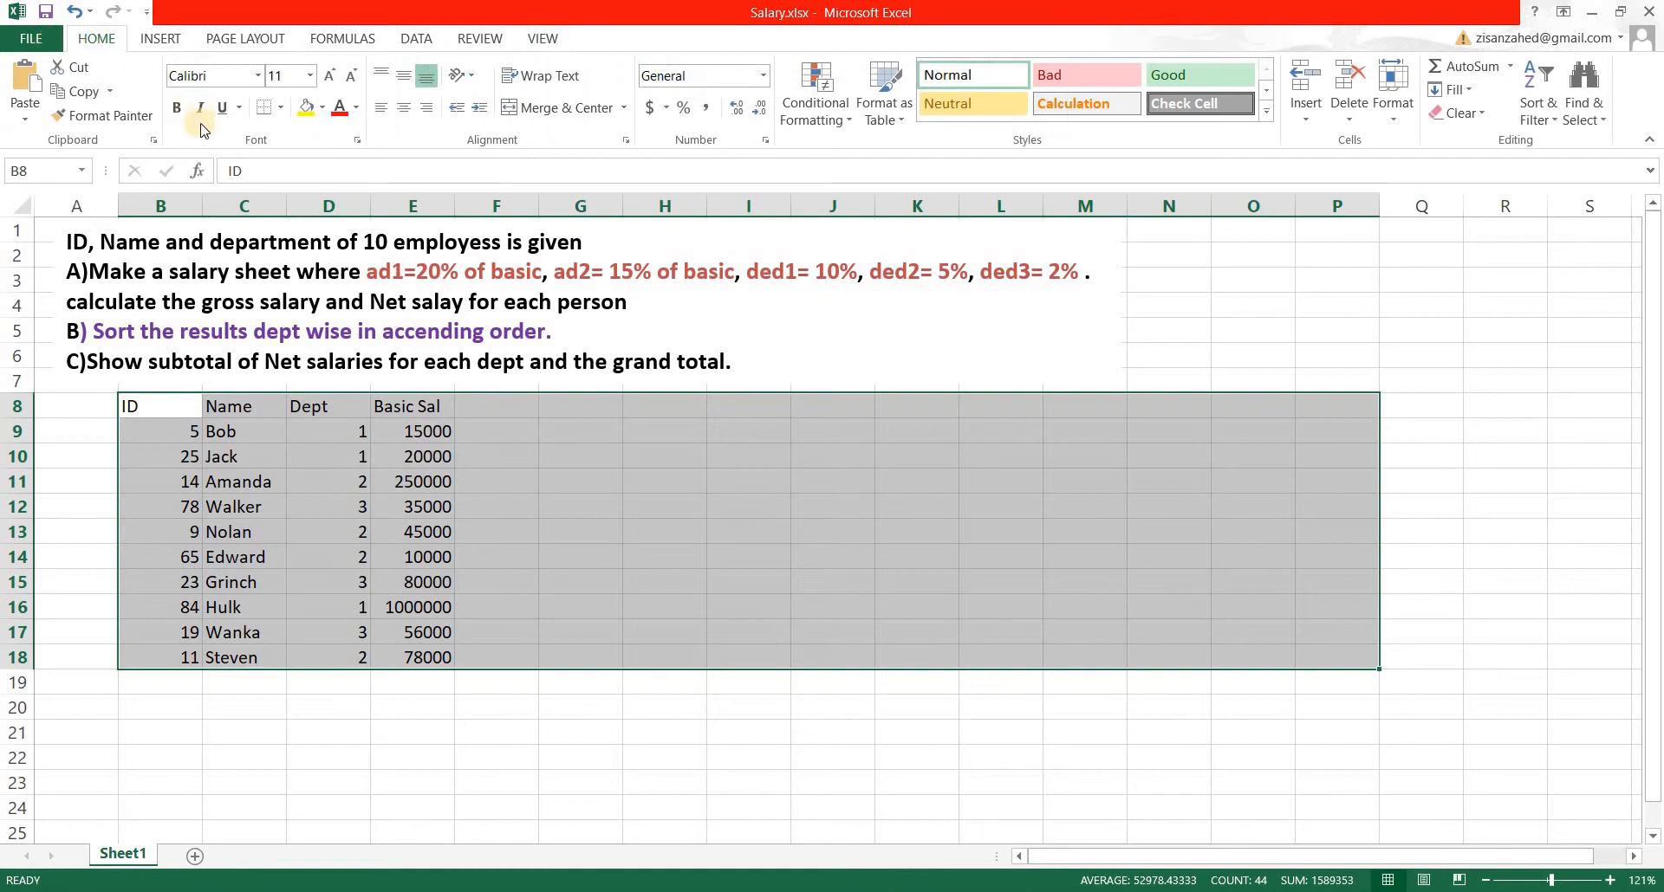
{"action": "left_click", "coordinate": [178, 109]}
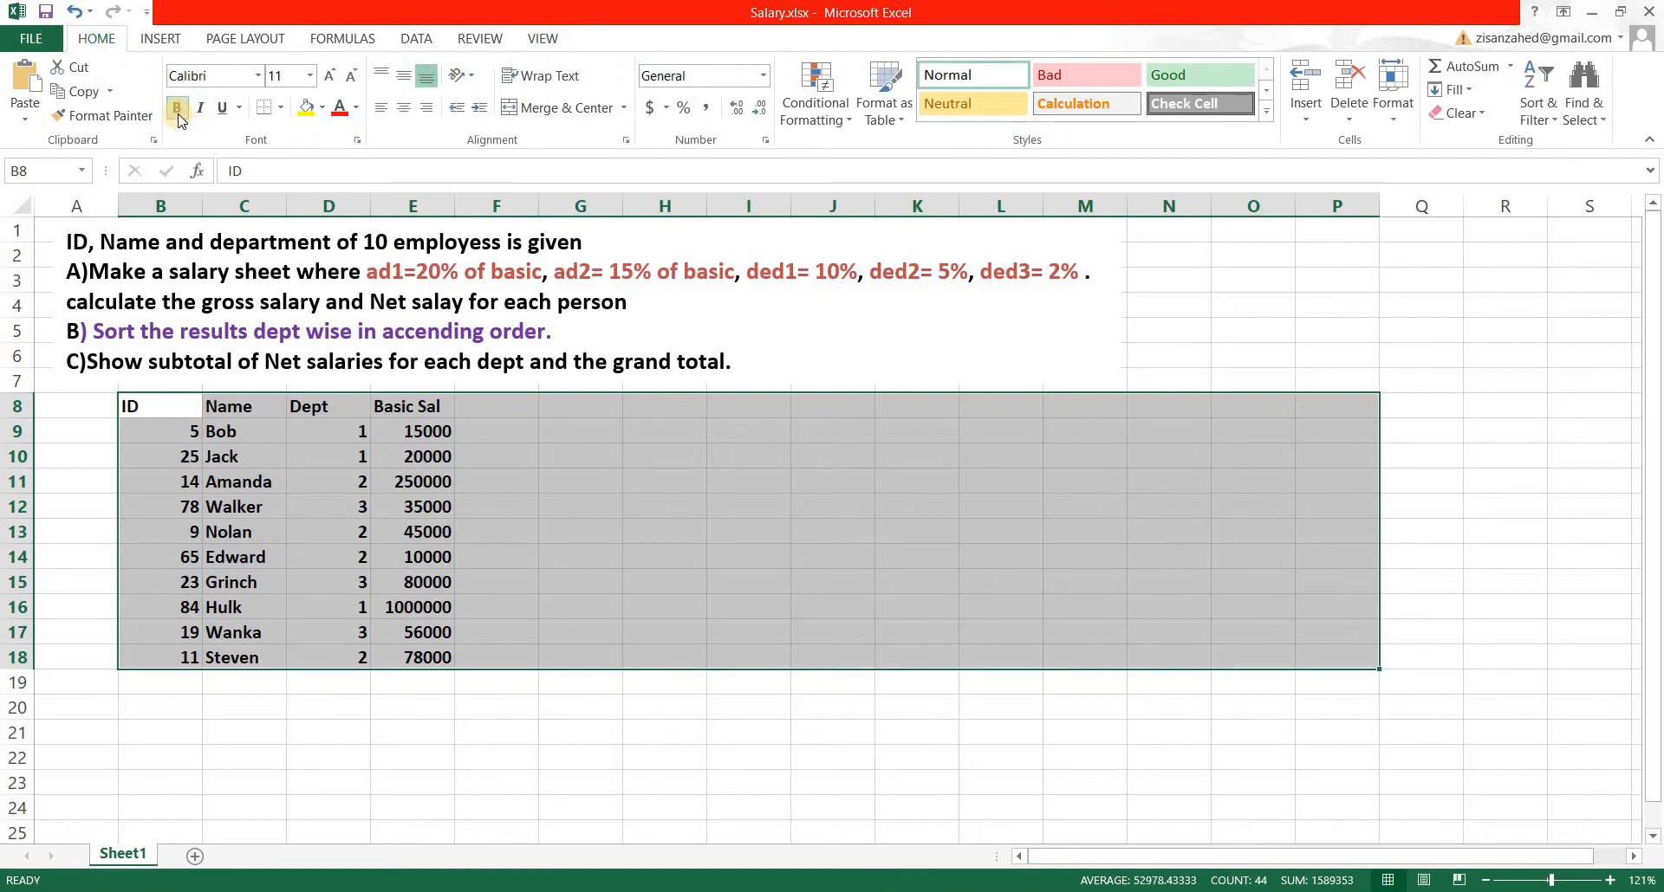
{"action": "left_click", "coordinate": [310, 75]}
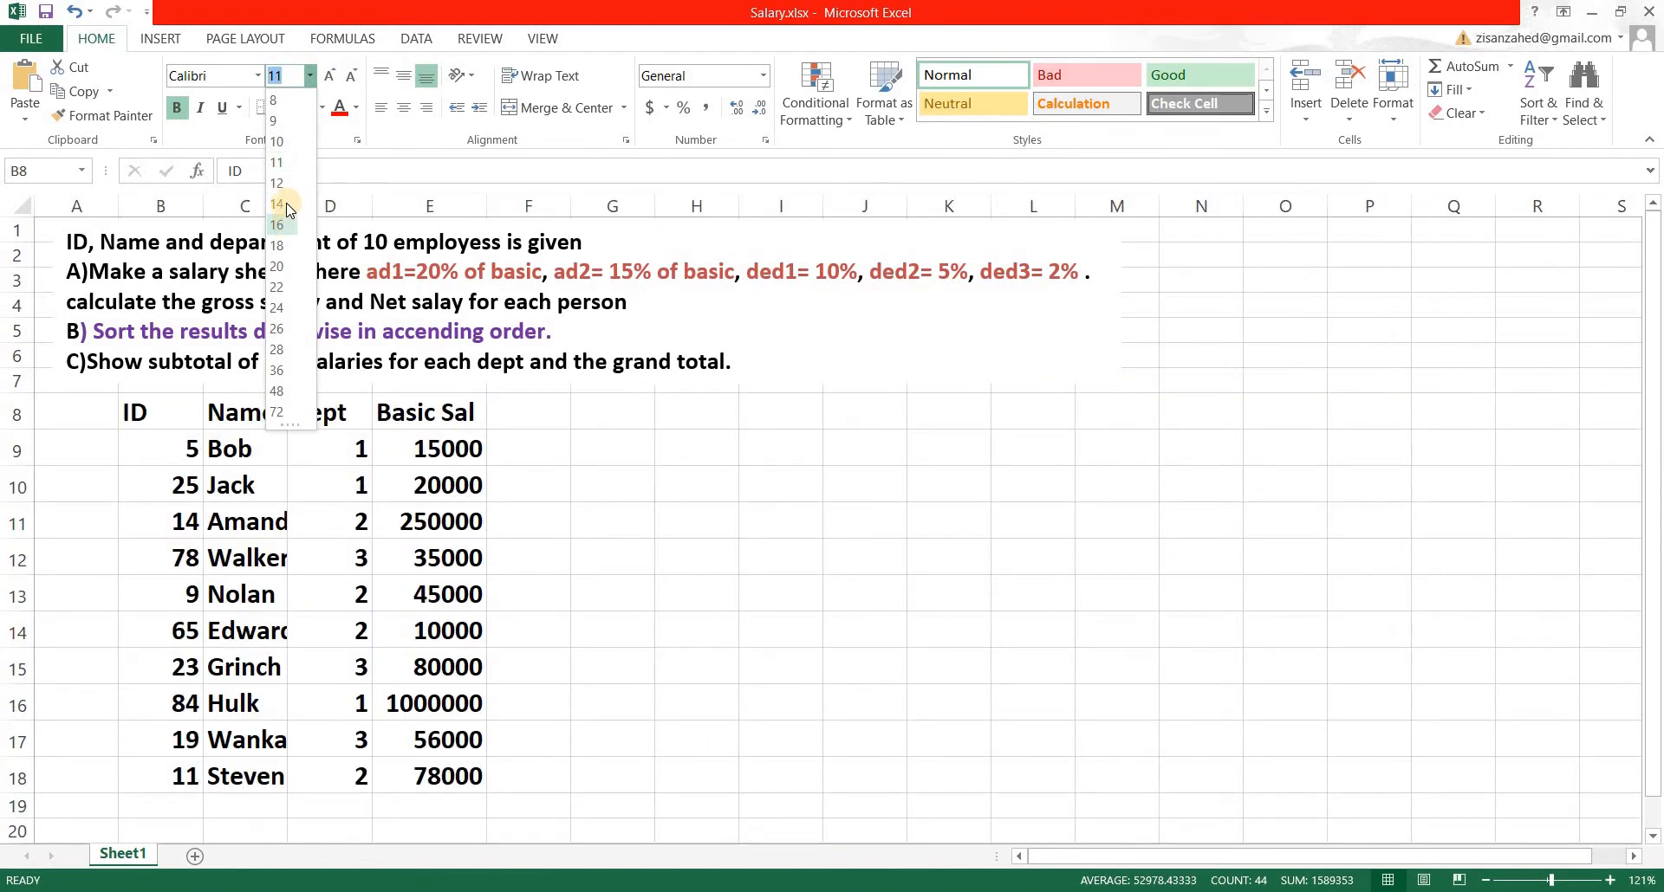
{"action": "left_click", "coordinate": [285, 206]}
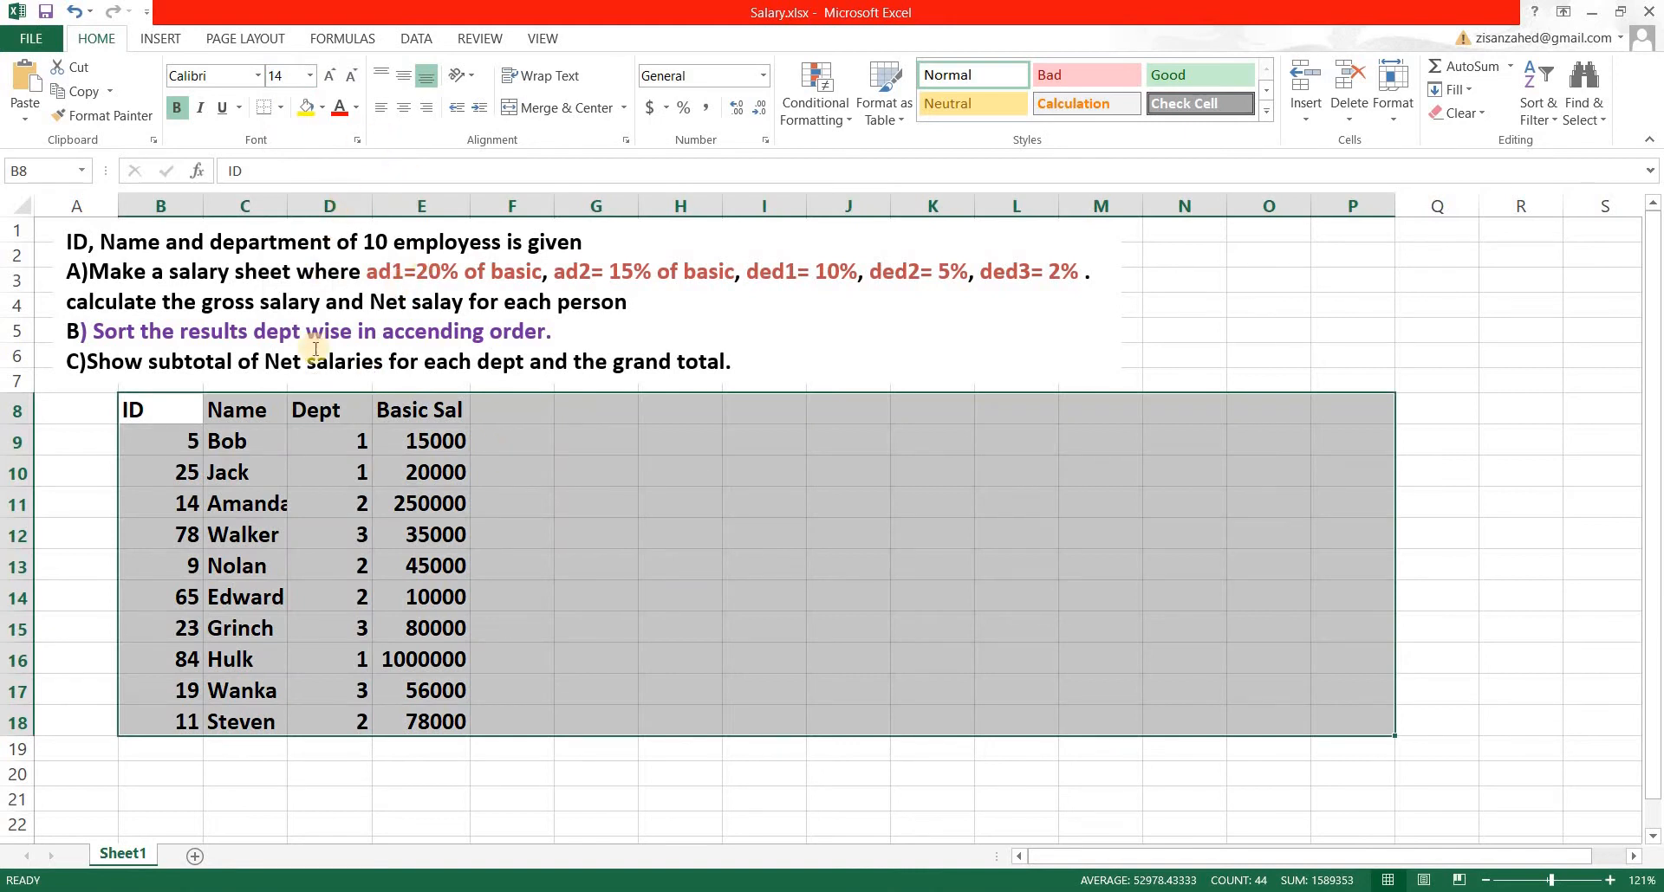
{"action": "left_click", "coordinate": [403, 108]}
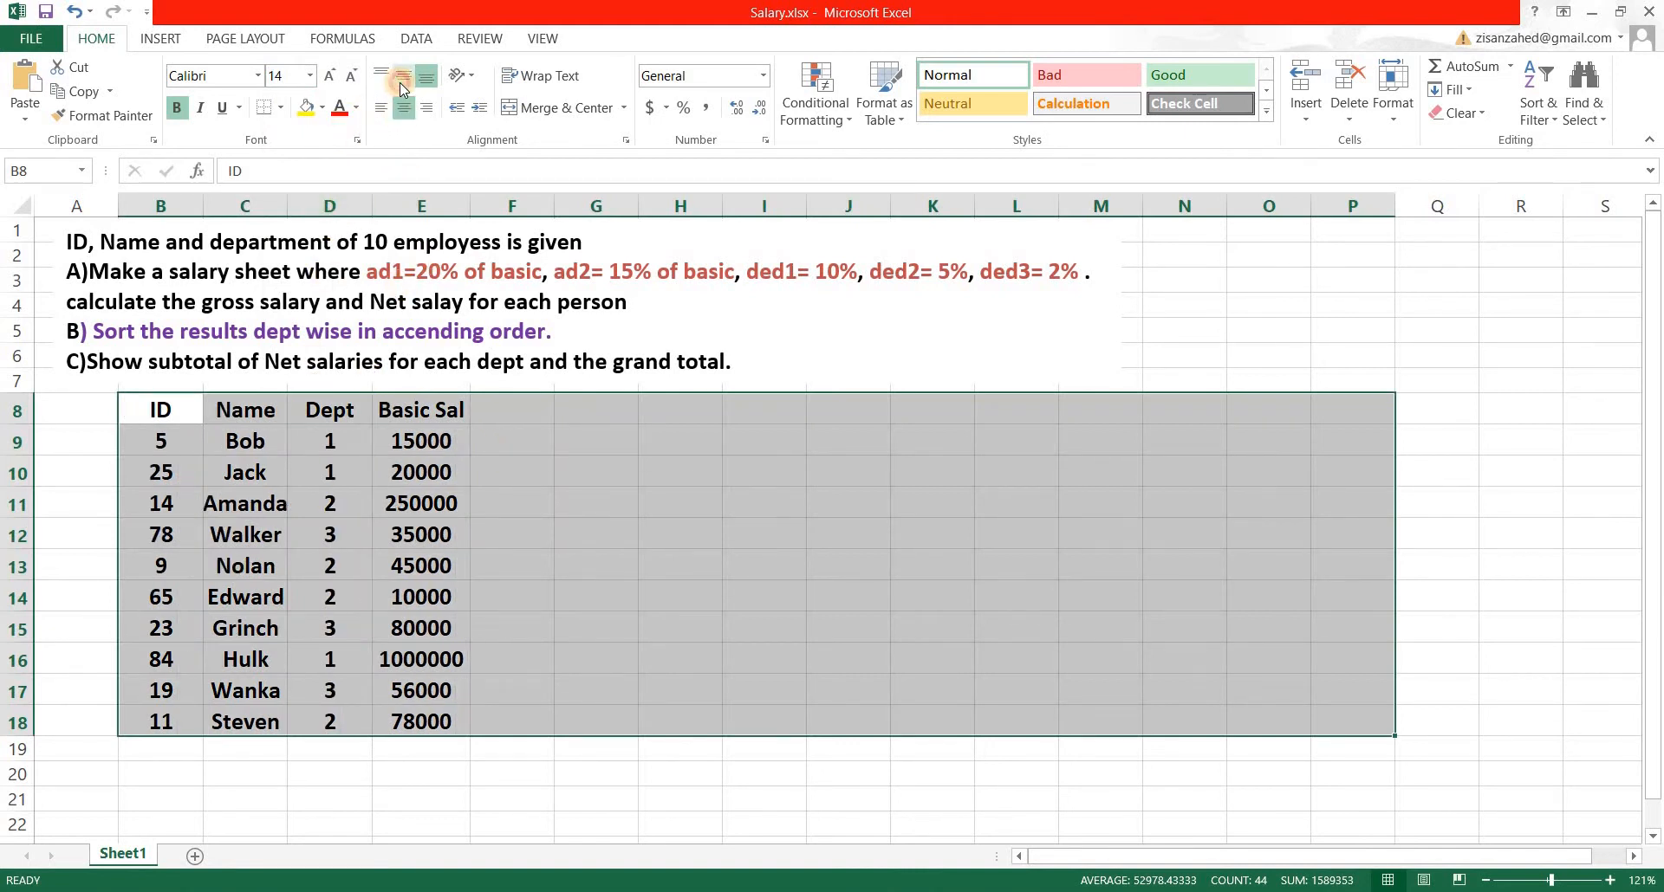
{"action": "left_click", "coordinate": [400, 78]}
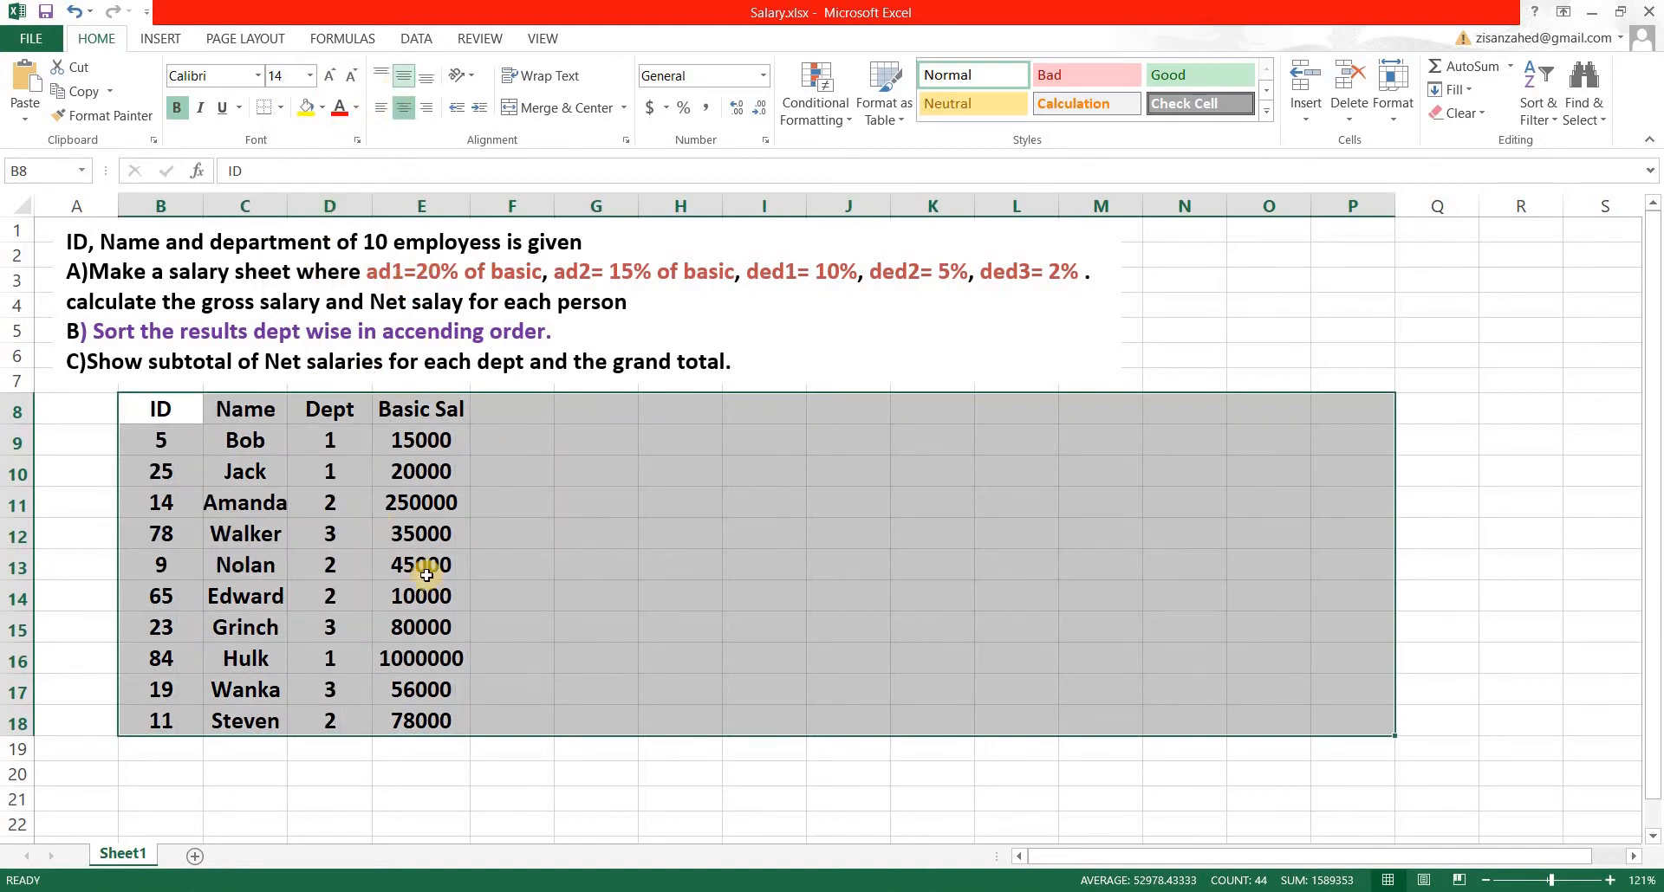
{"action": "left_click", "coordinate": [332, 773]}
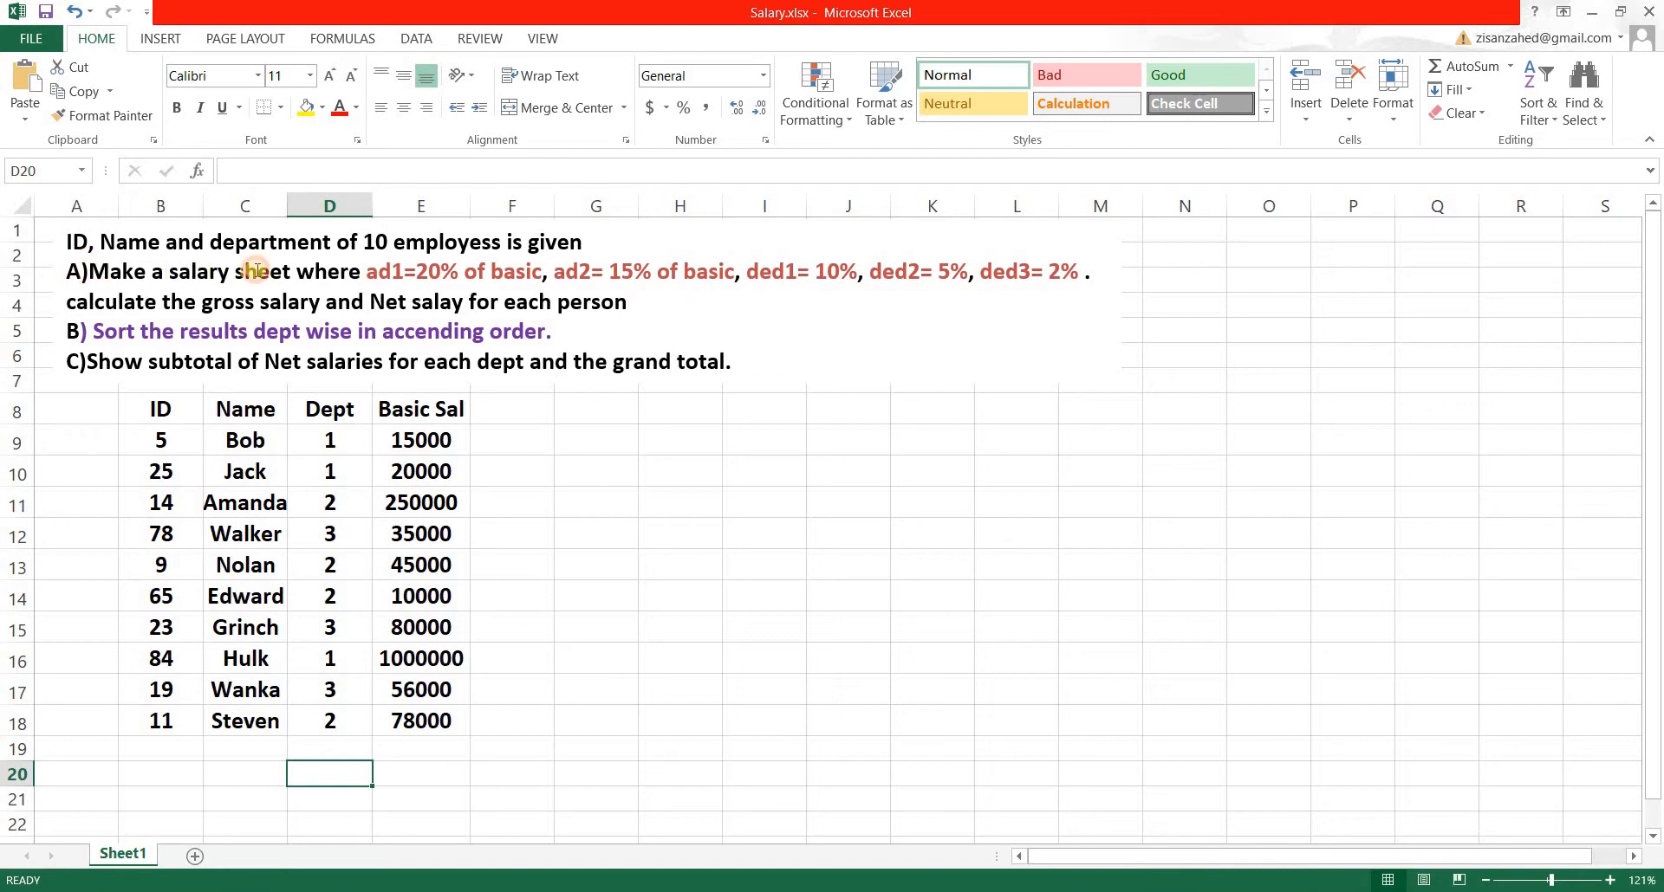
{"action": "left_click_drag", "start_coordinate": [68, 271], "coordinate": [1084, 273]}
{"action": "key", "text": "Escape"}
{"action": "key", "text": "Escape"}
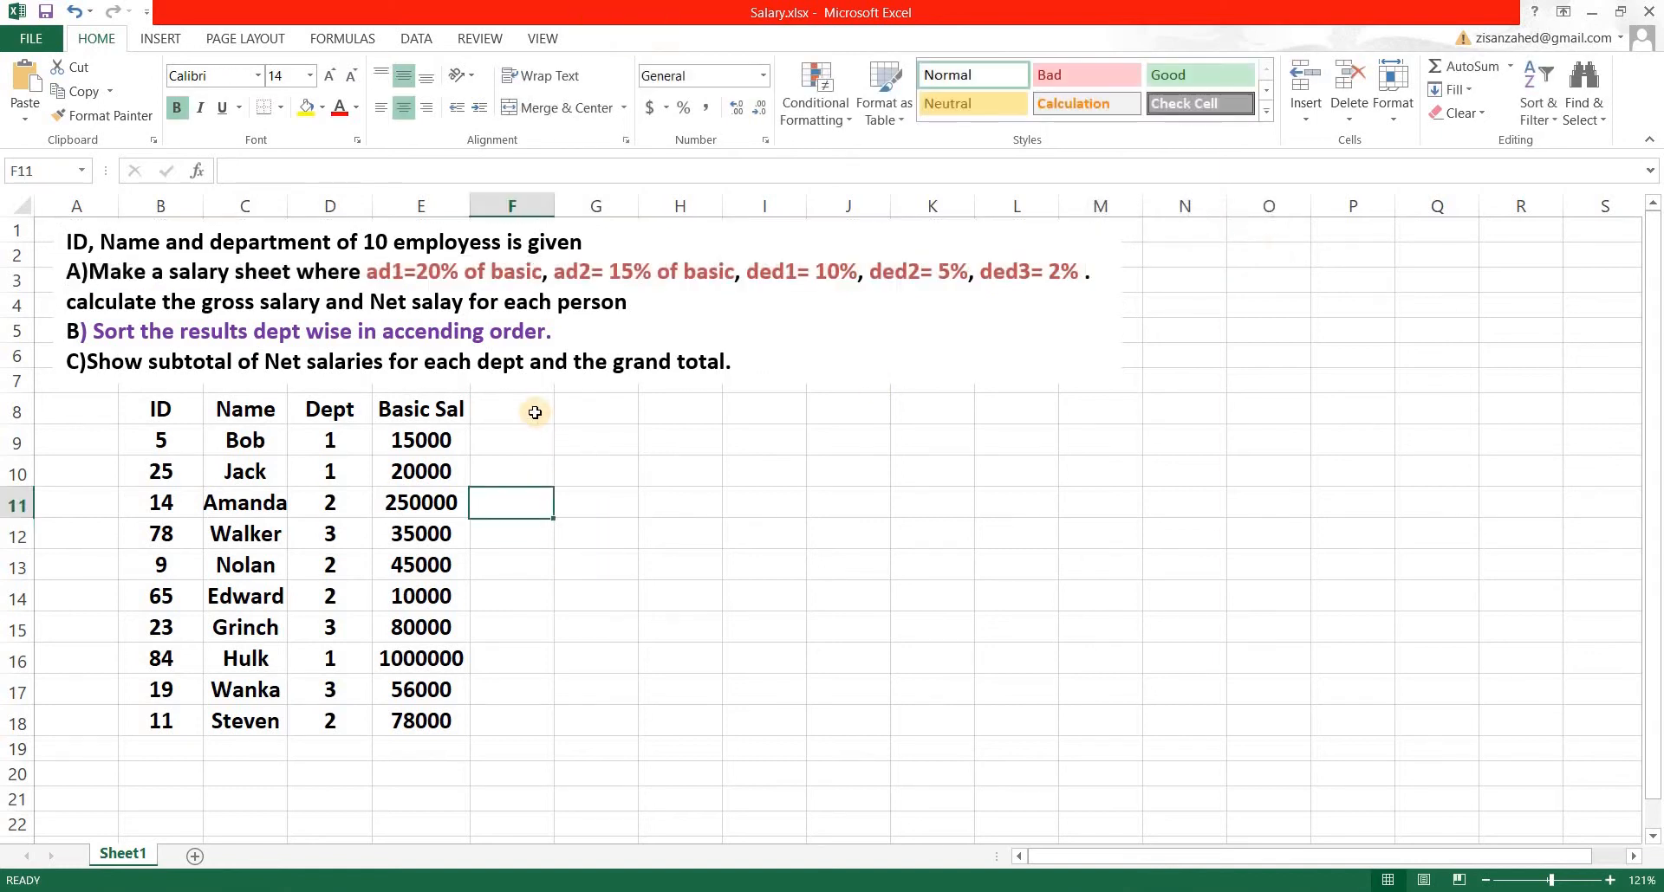
Add the allowance column headings ad1 in F8 and ad2 in G8, beside Basic Sal
{"action": "key", "text": "Up"}
{"action": "key", "text": "Up"}
{"action": "key", "text": "Up"}
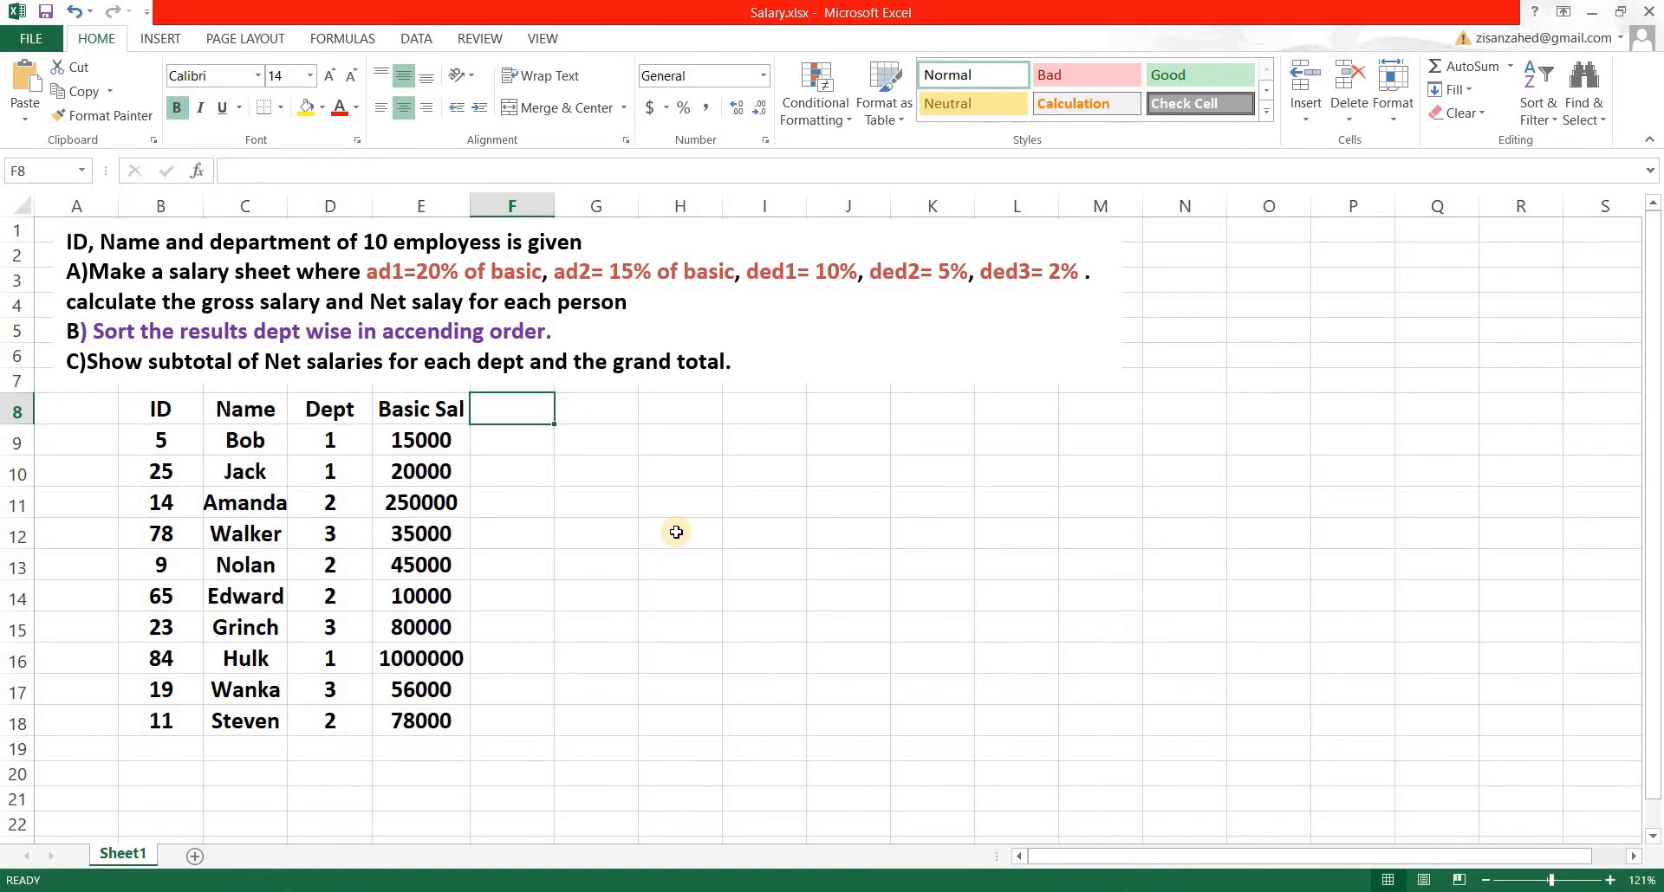
{"action": "type", "text": "ad1"}
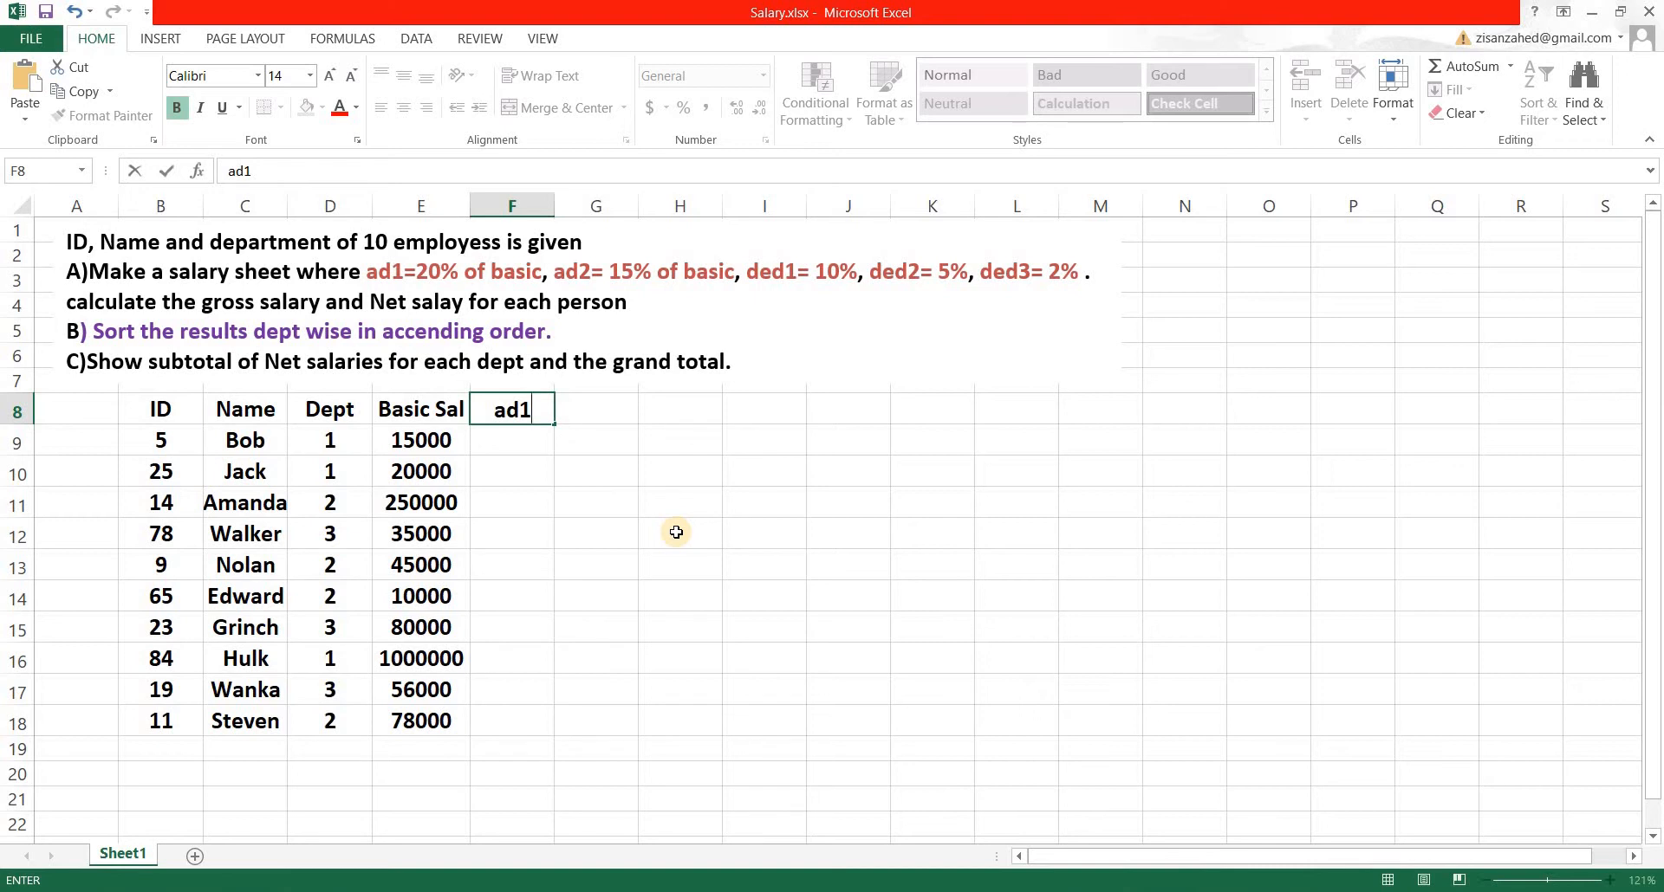
{"action": "key", "text": "Tab"}
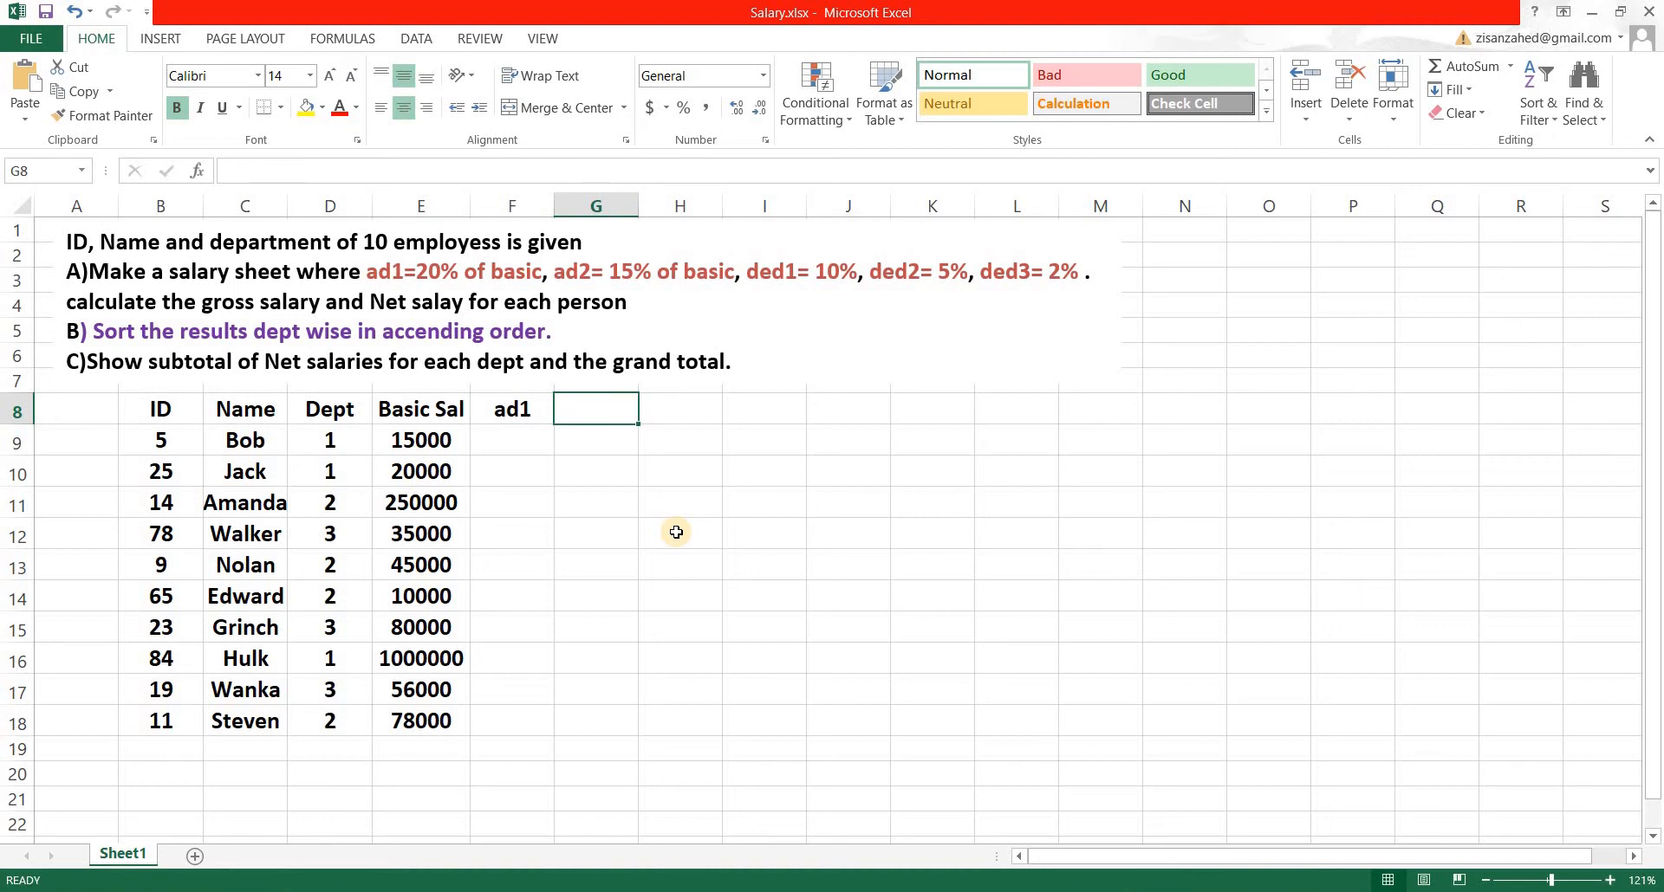
{"action": "type", "text": "ad2"}
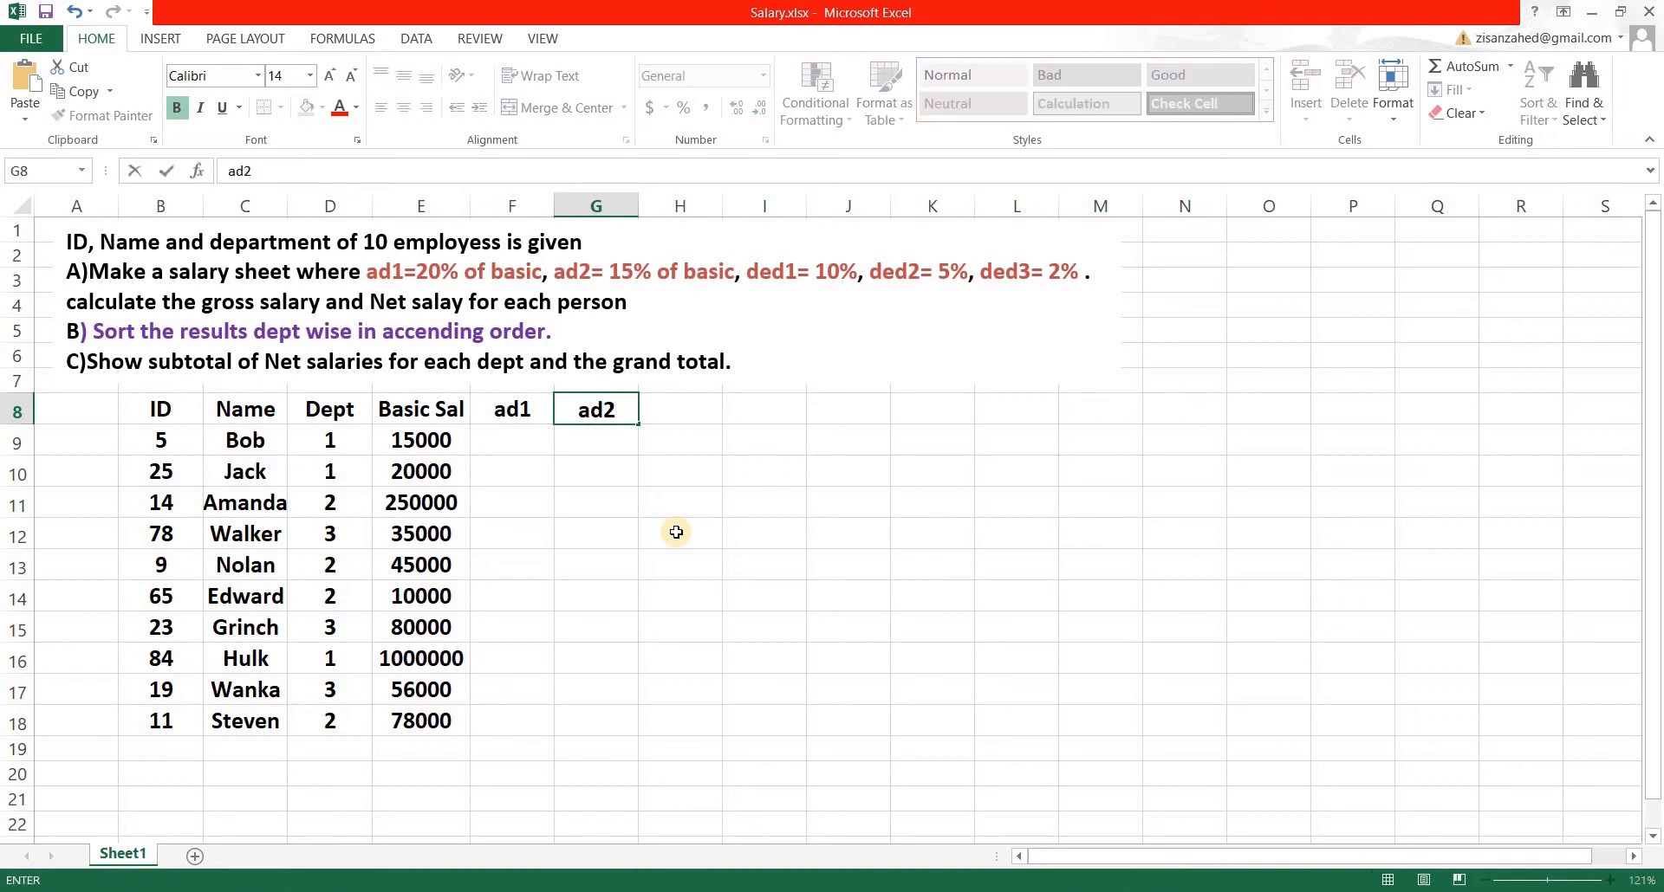
Add the column heading Gross Sal in cell H8, beside ad2
{"action": "key", "text": "Tab"}
{"action": "type", "text": "ad3"}
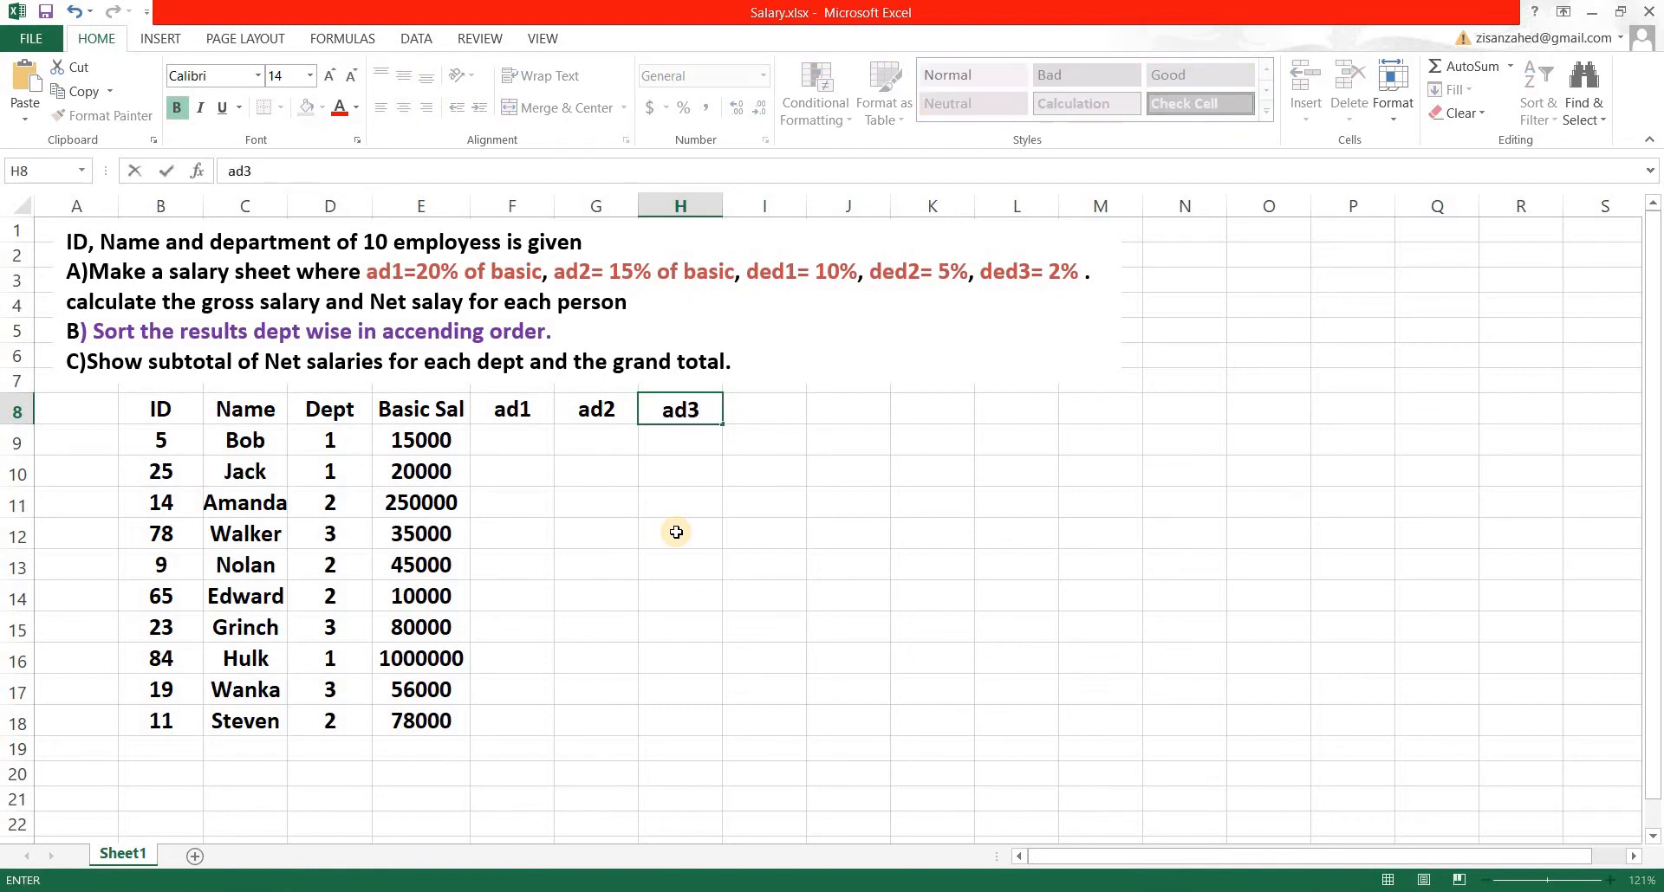
{"action": "key", "text": "BackSpace"}
{"action": "key", "text": "BackSpace"}
{"action": "key", "text": "BackSpace"}
{"action": "type", "text": "Gross Sal"}
{"action": "left_click", "coordinate": [676, 532]}
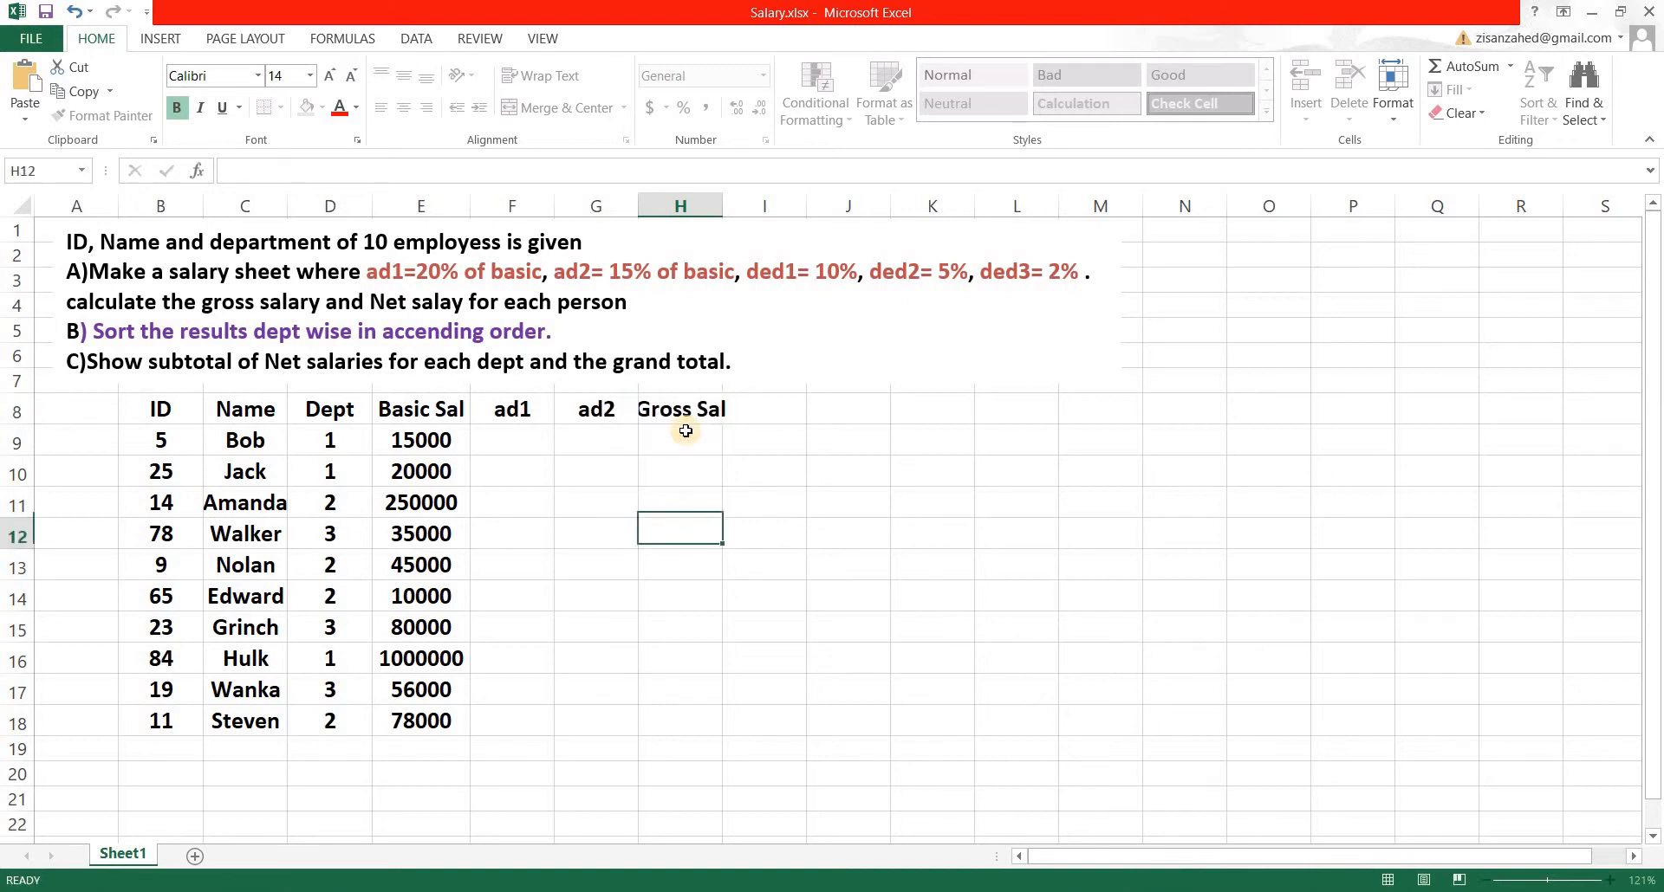
Widen column H slightly so that the Gross Sal heading fits in its cell
{"action": "key", "text": "Up"}
{"action": "key", "text": "Up"}
{"action": "key", "text": "Up"}
{"action": "key", "text": "Up"}
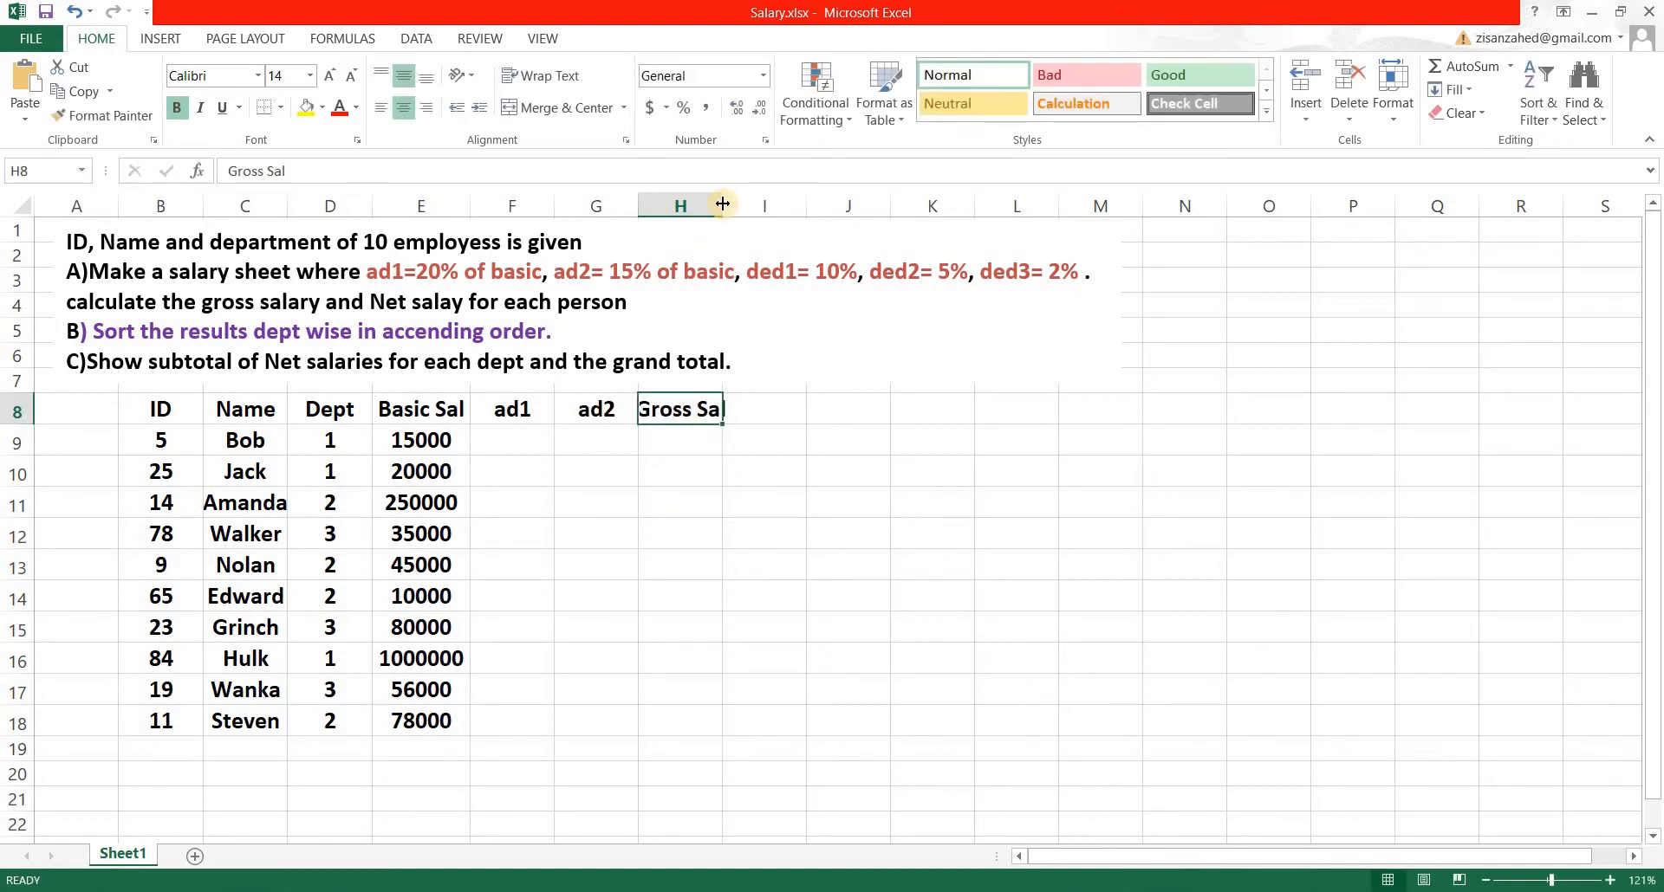
{"action": "left_click_drag", "start_coordinate": [730, 204], "coordinate": [742, 208]}
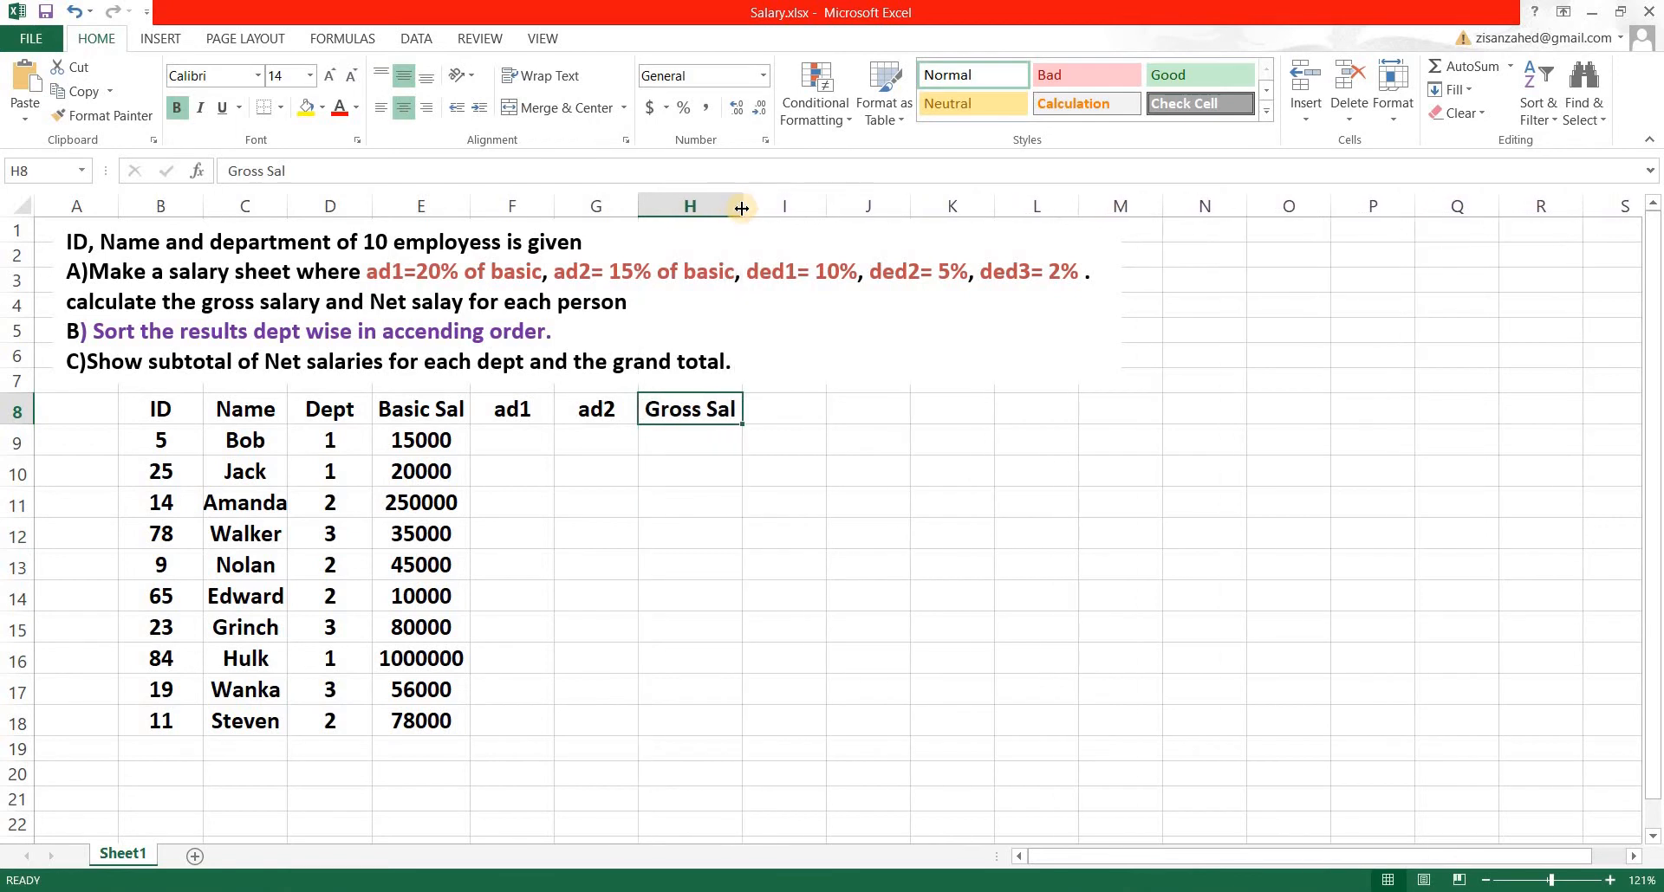
{"action": "left_click", "coordinate": [651, 539]}
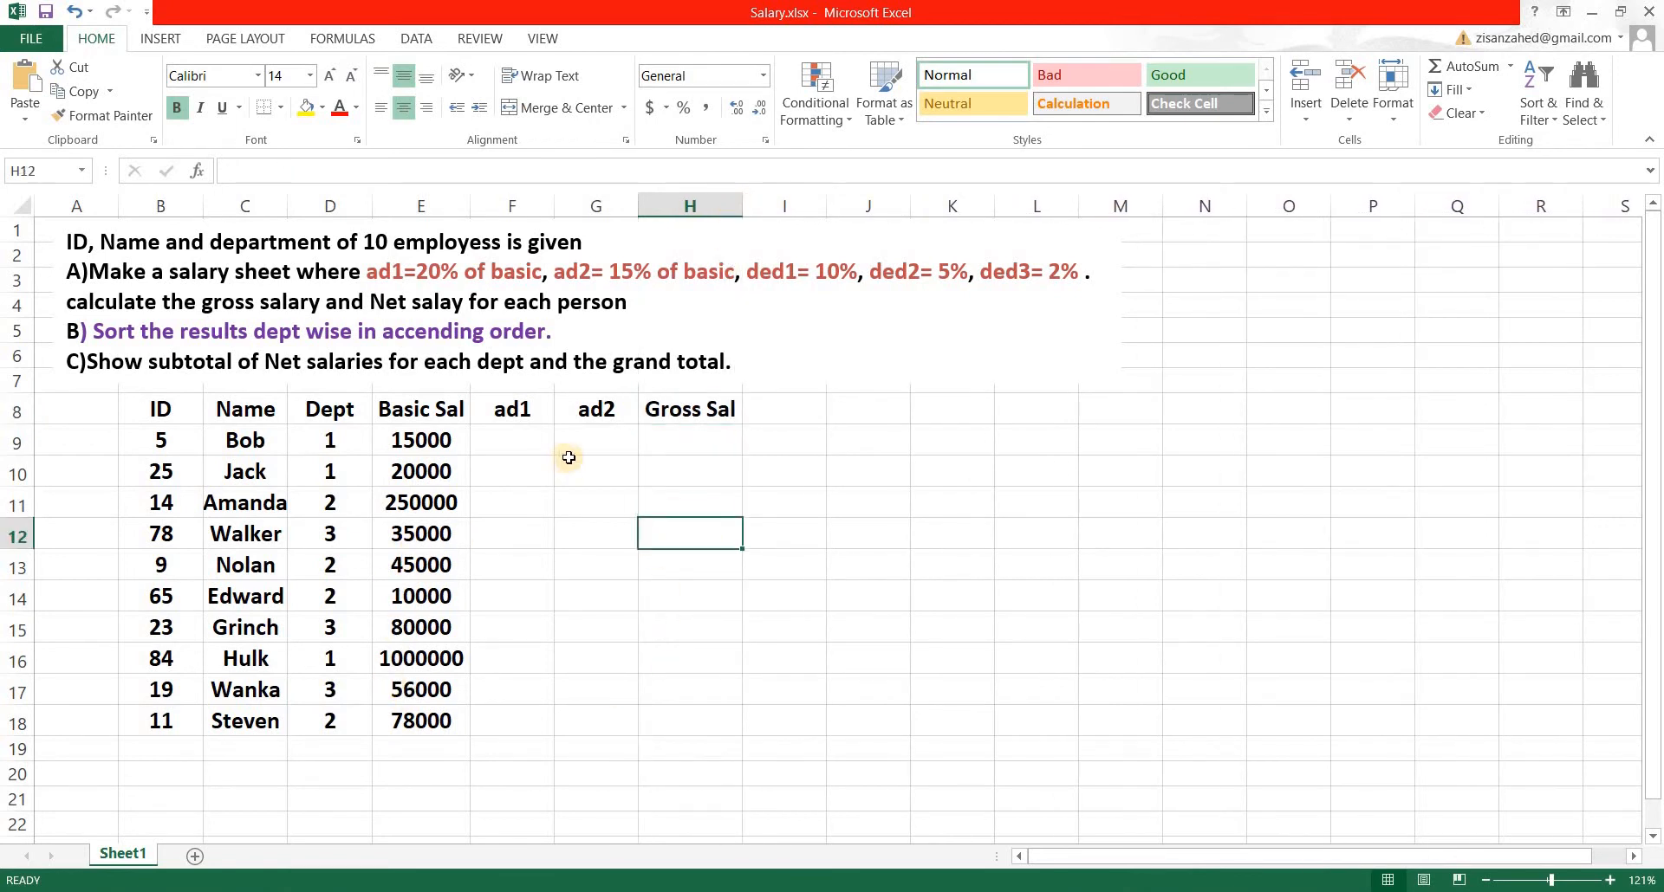
Calculate ad1 for the first employee in F9 as 20% of the basic salary with the formula =E9*20%
{"action": "left_click", "coordinate": [523, 438]}
{"action": "key", "text": "Left"}
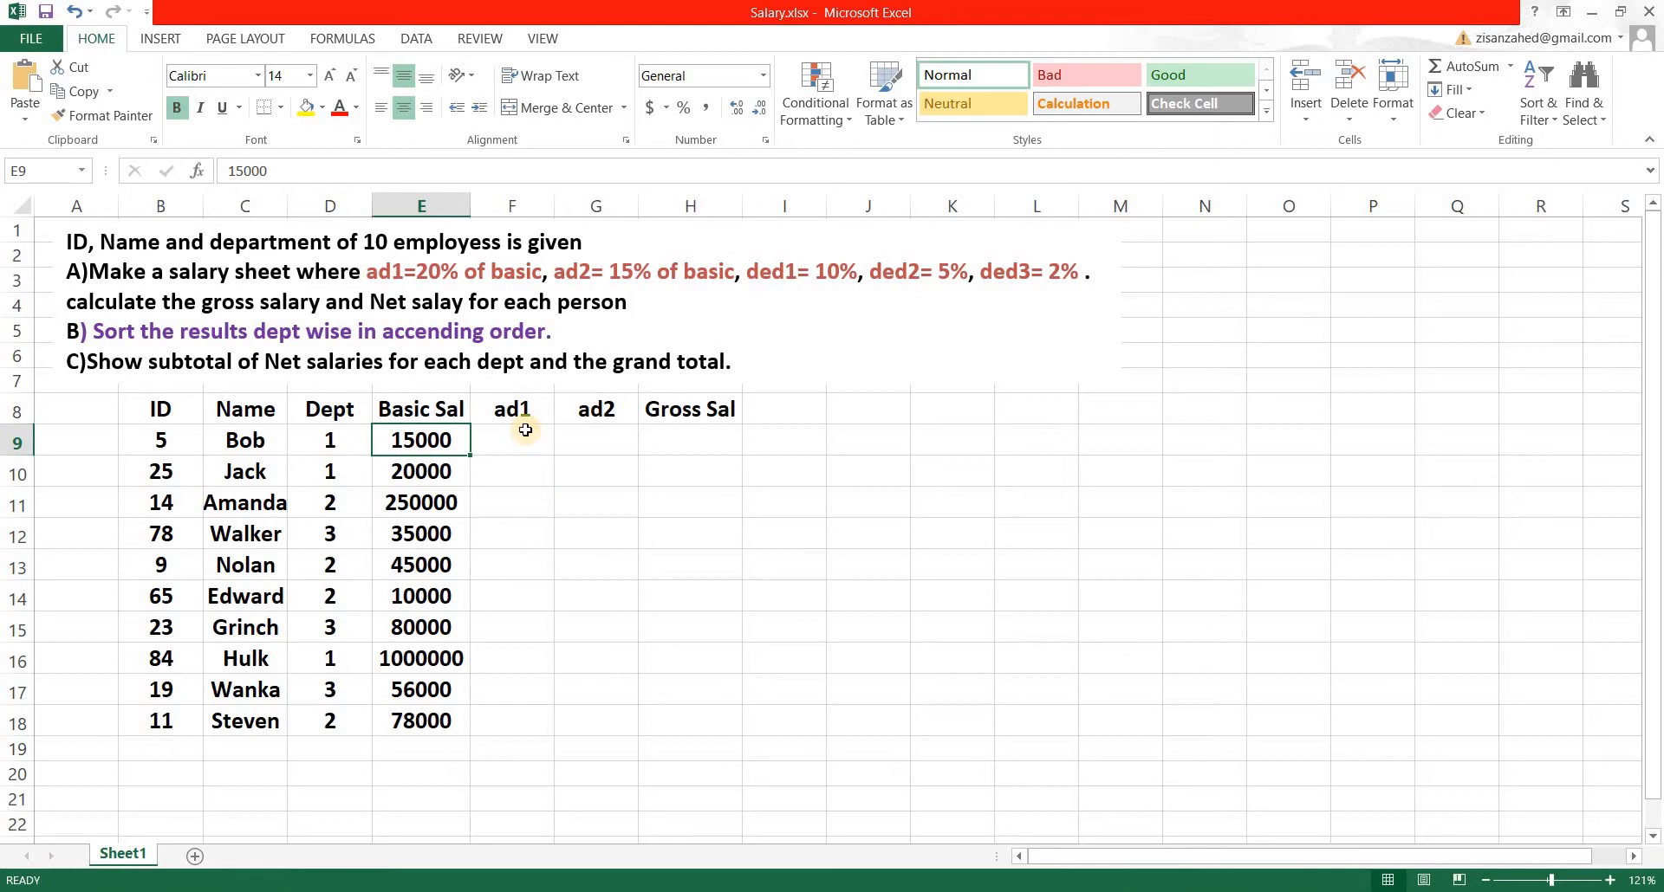
{"action": "left_click", "coordinate": [527, 457]}
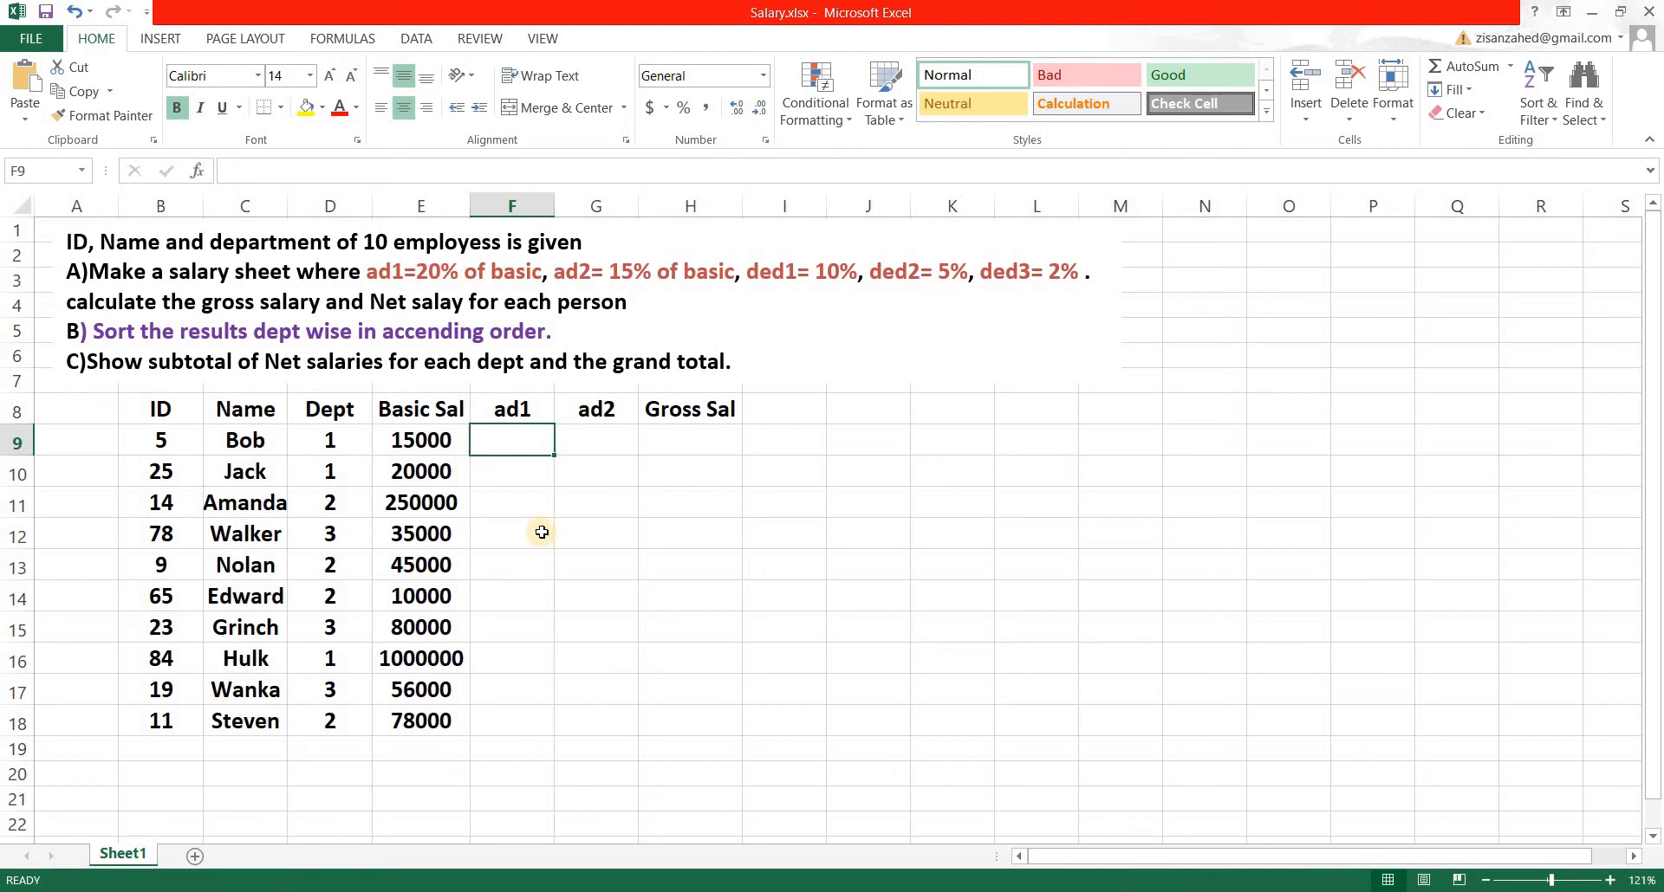
{"action": "left_click", "coordinate": [514, 468]}
{"action": "left_click", "coordinate": [508, 432]}
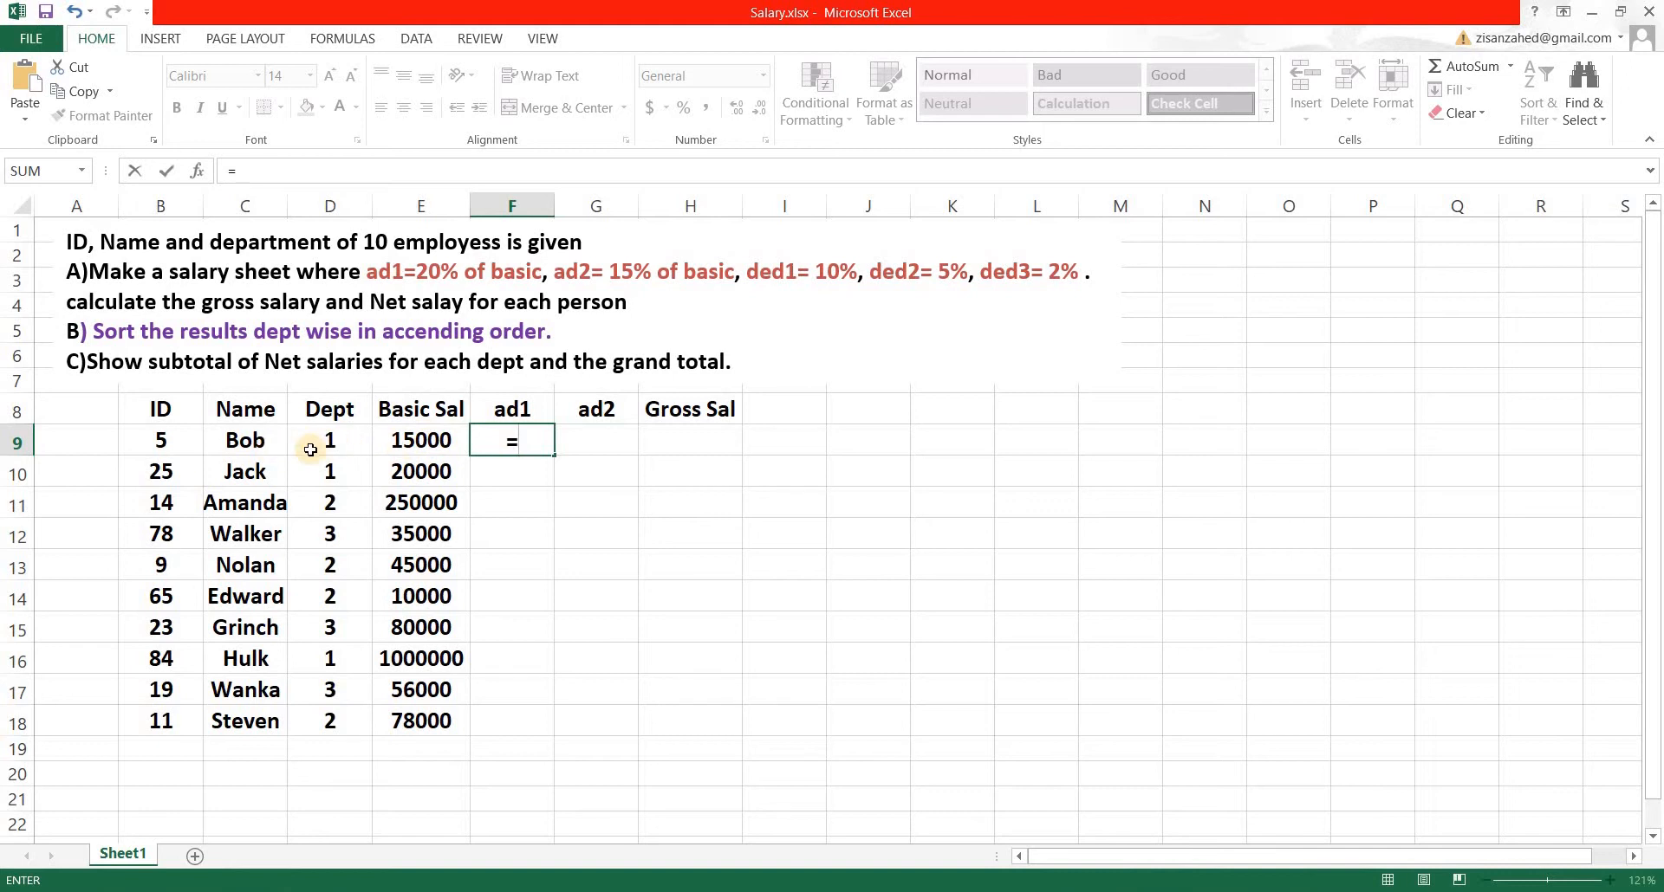
{"action": "left_click", "coordinate": [423, 441]}
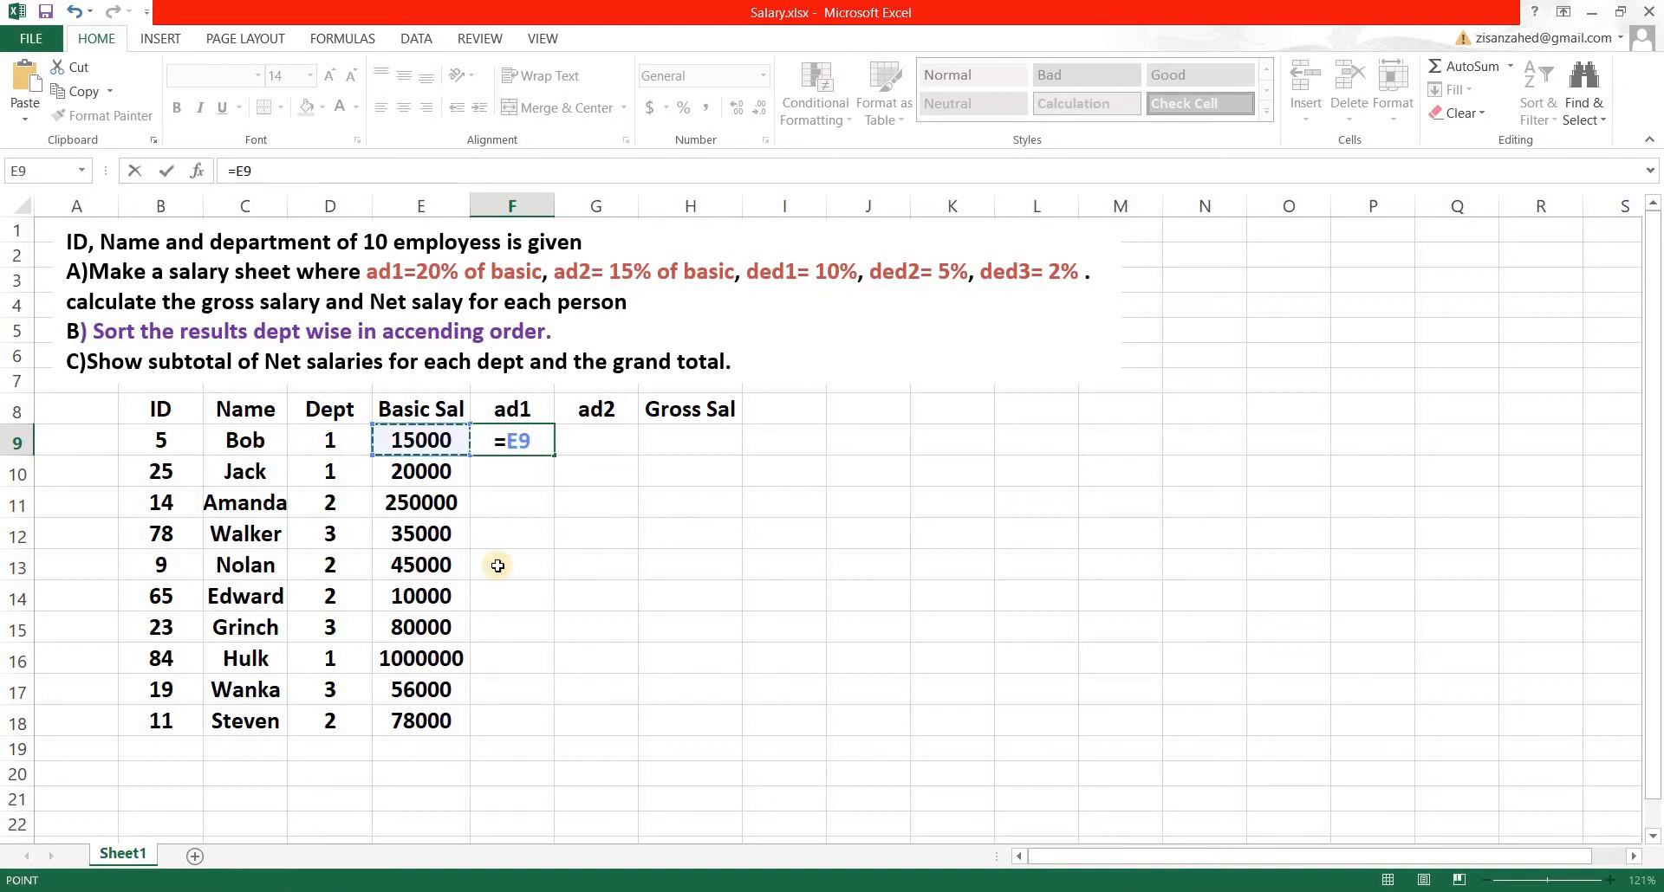
{"action": "type", "text": "*20"}
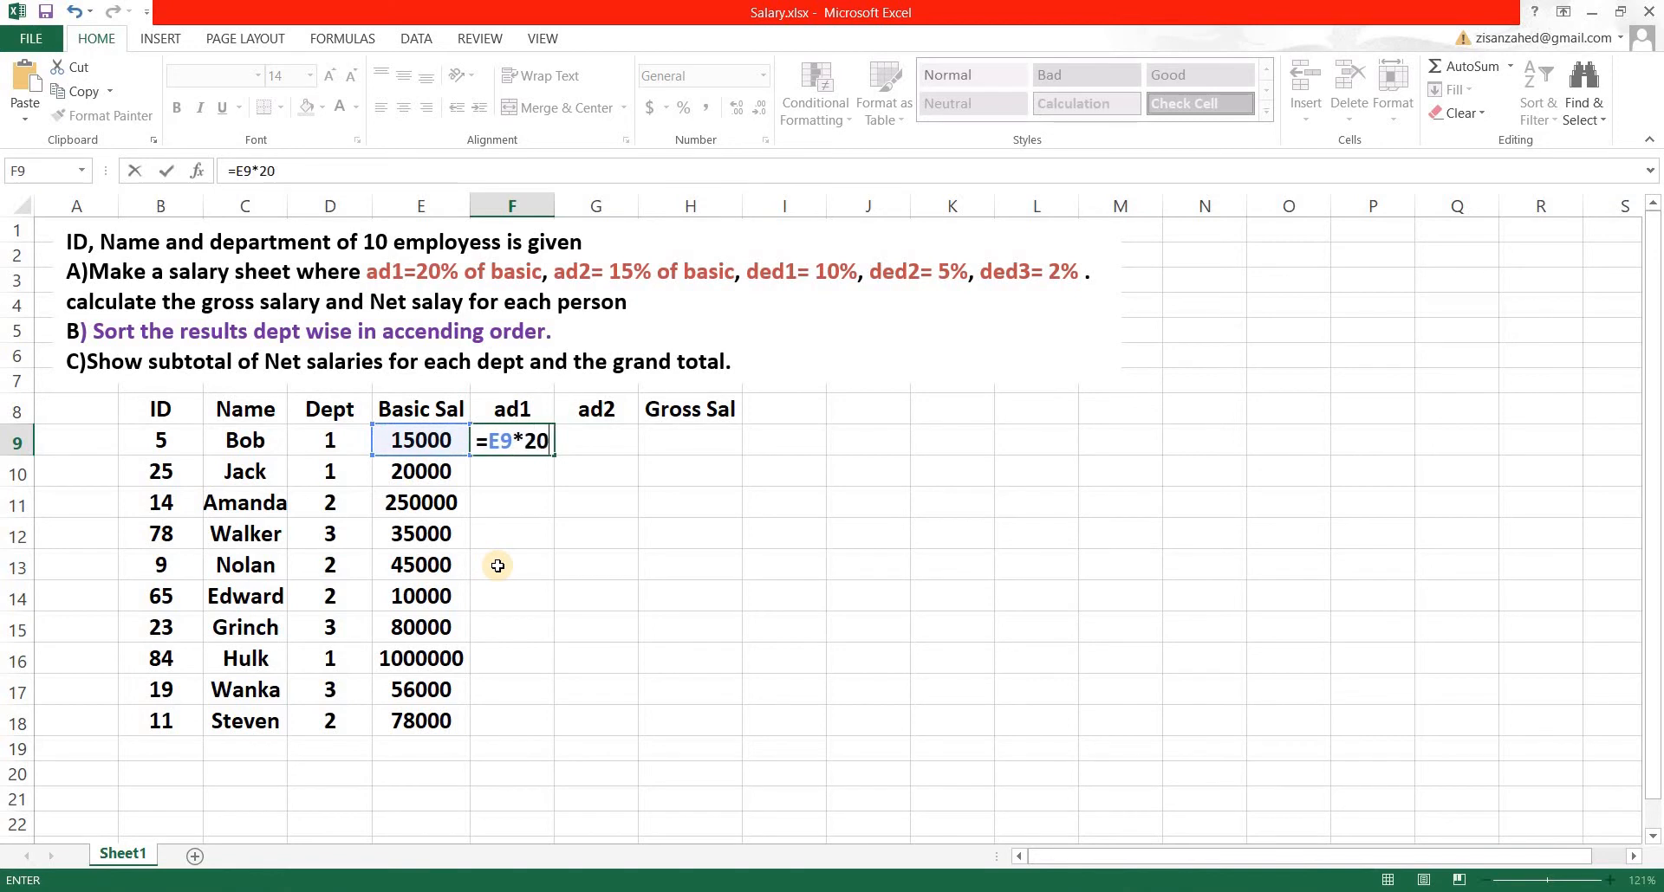
{"action": "type", "text": "%"}
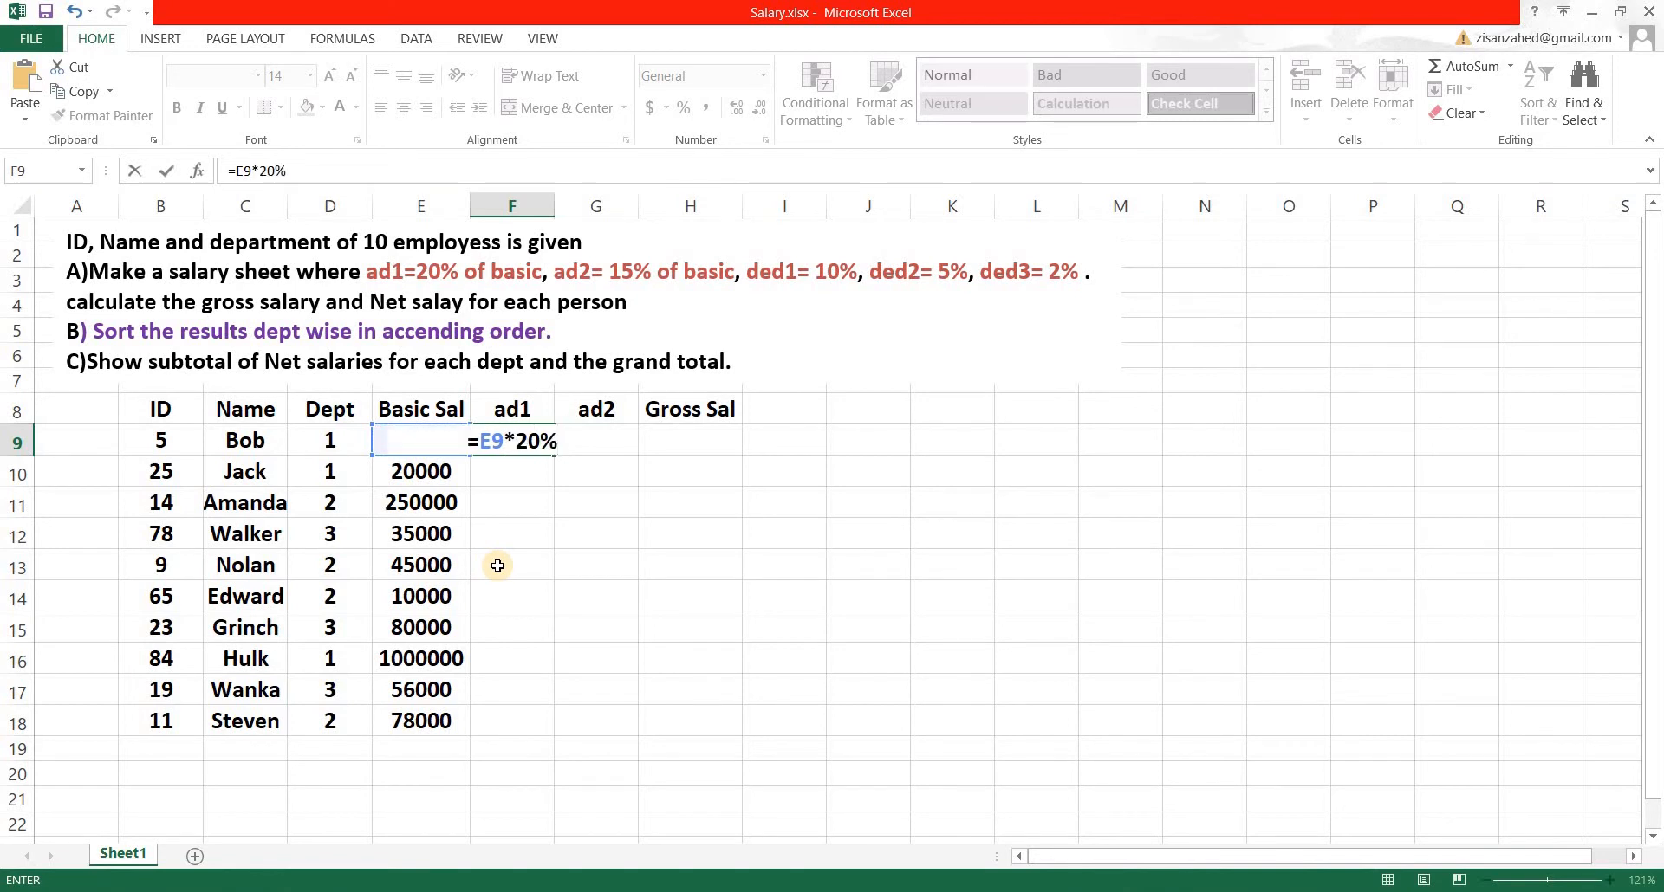
{"action": "key", "text": "Return"}
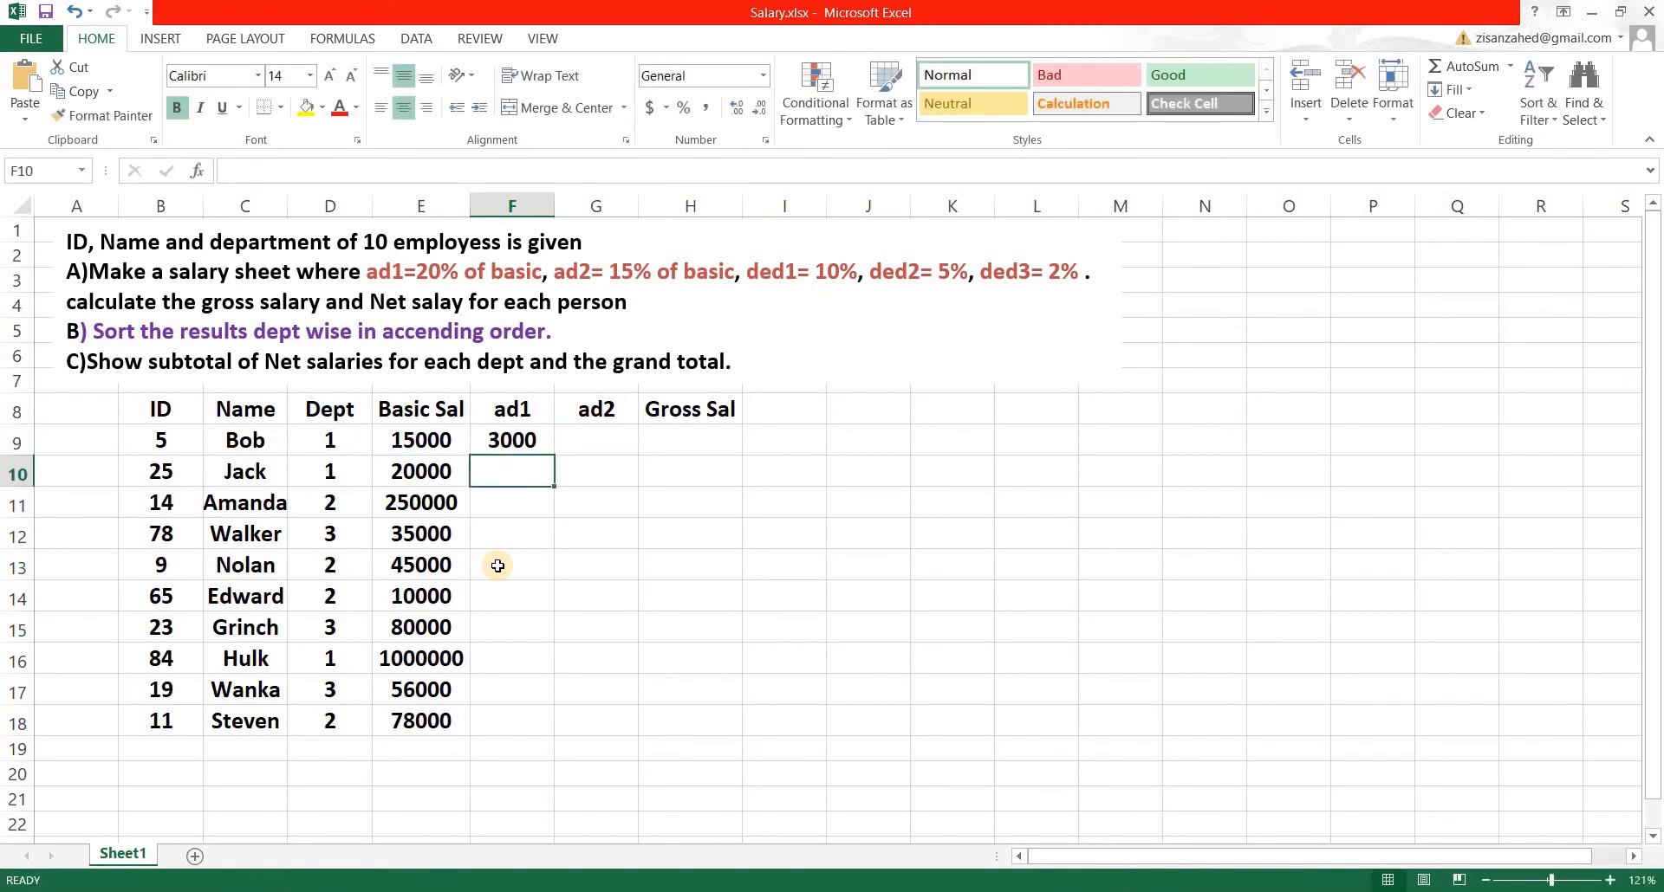
Overwrite the ad1 formula in F9 with the reference =F12
{"action": "left_click", "coordinate": [522, 448]}
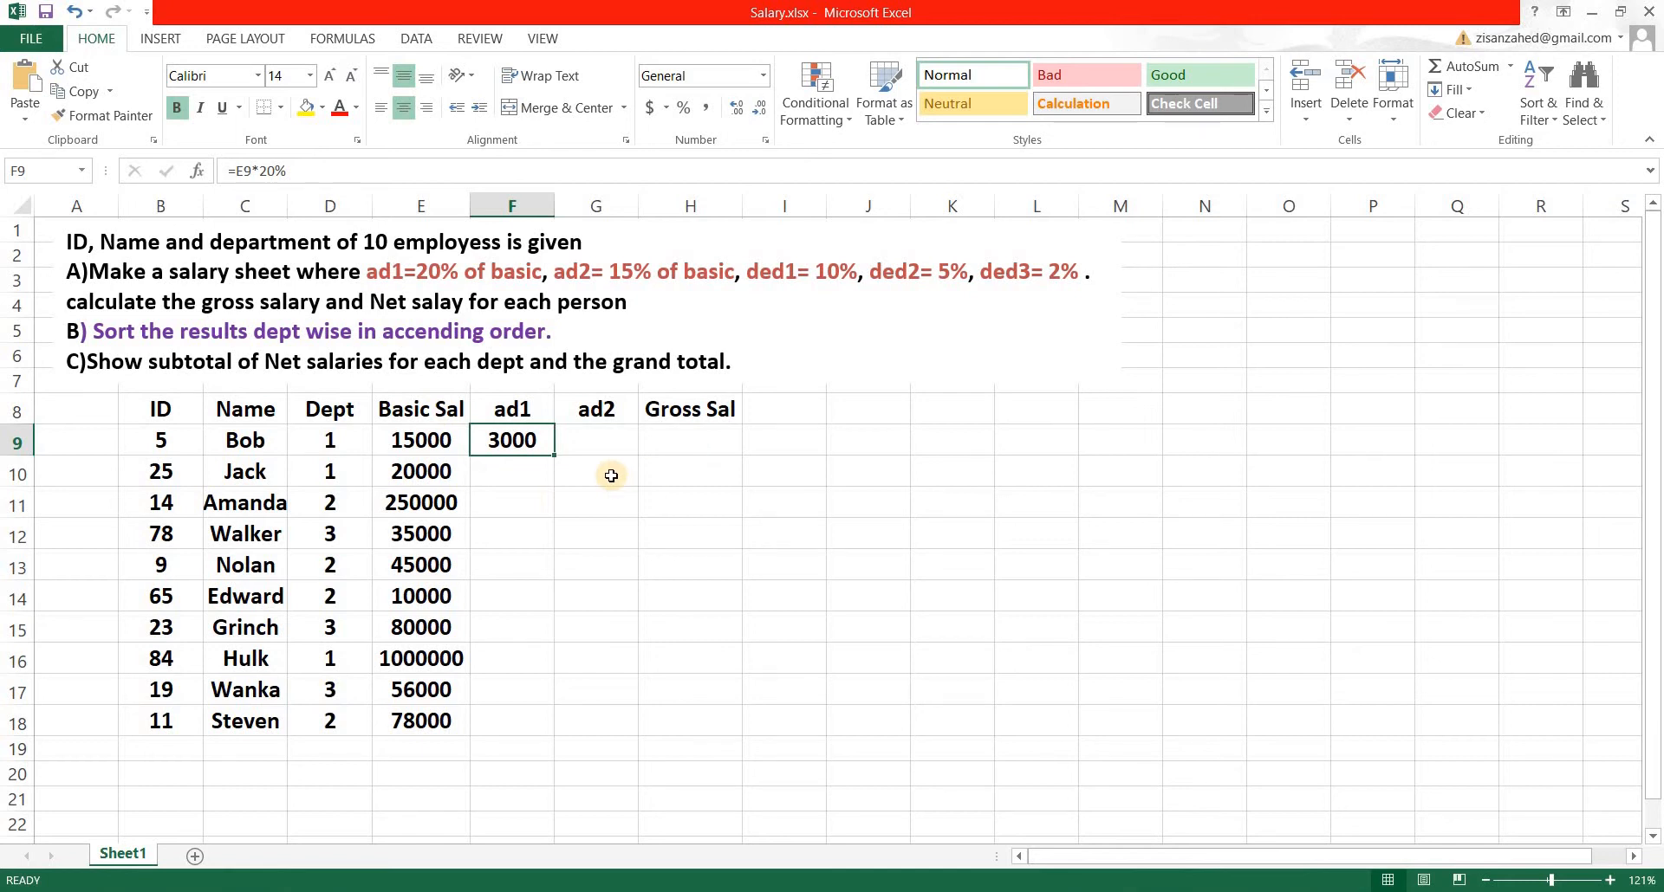
{"action": "type", "text": "="}
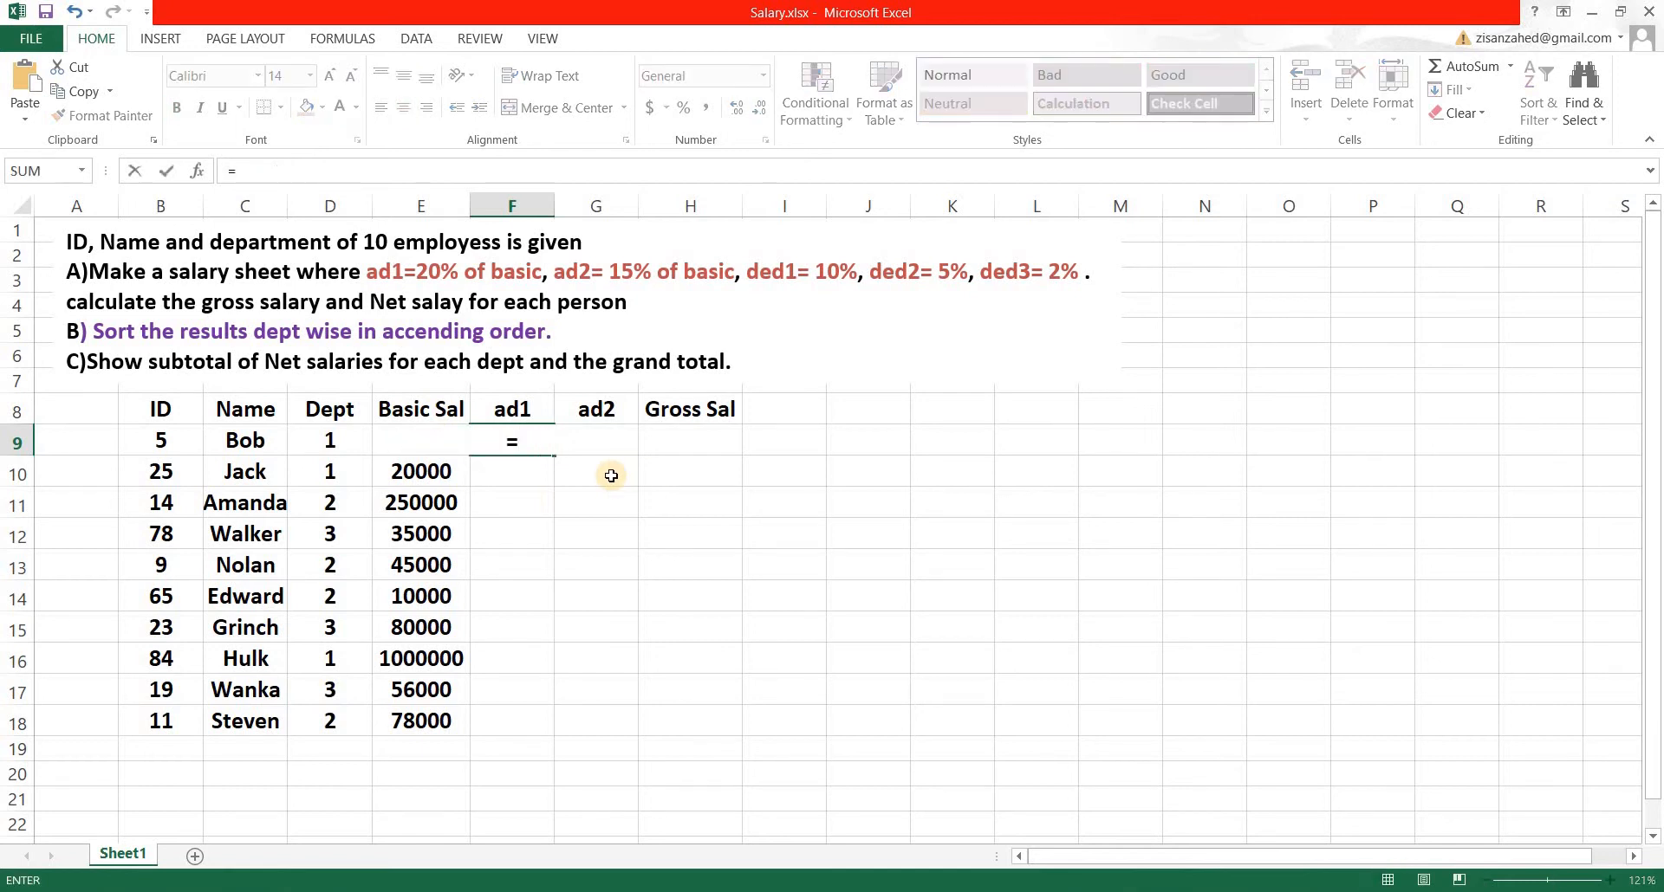
{"action": "left_click", "coordinate": [424, 444]}
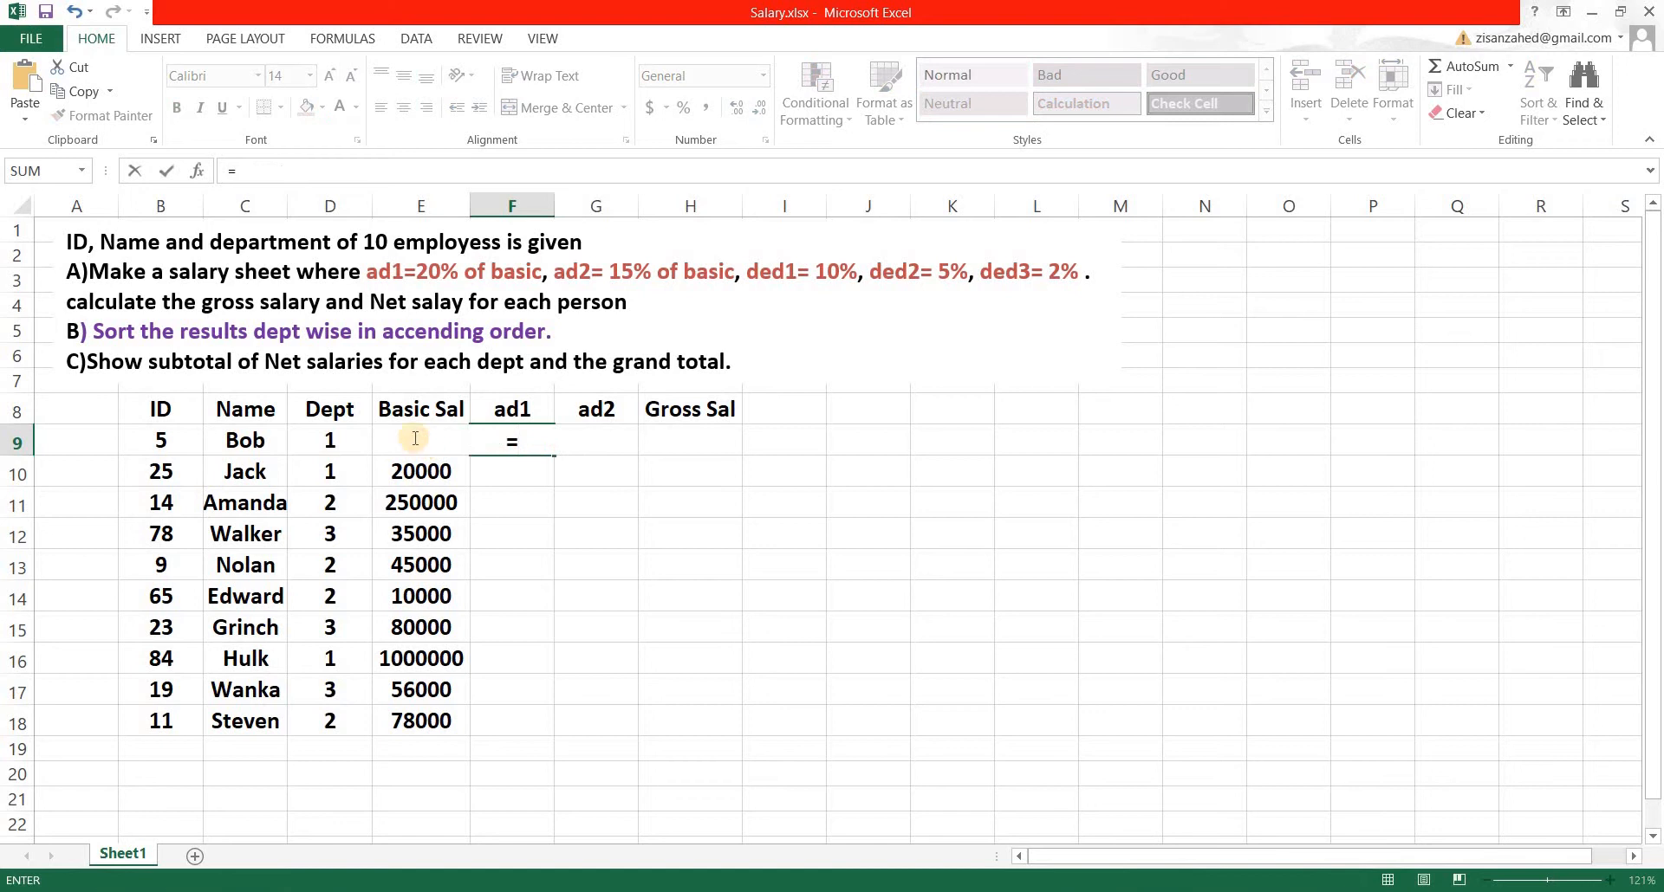
{"action": "left_click", "coordinate": [513, 538]}
{"action": "type", "text": "="}
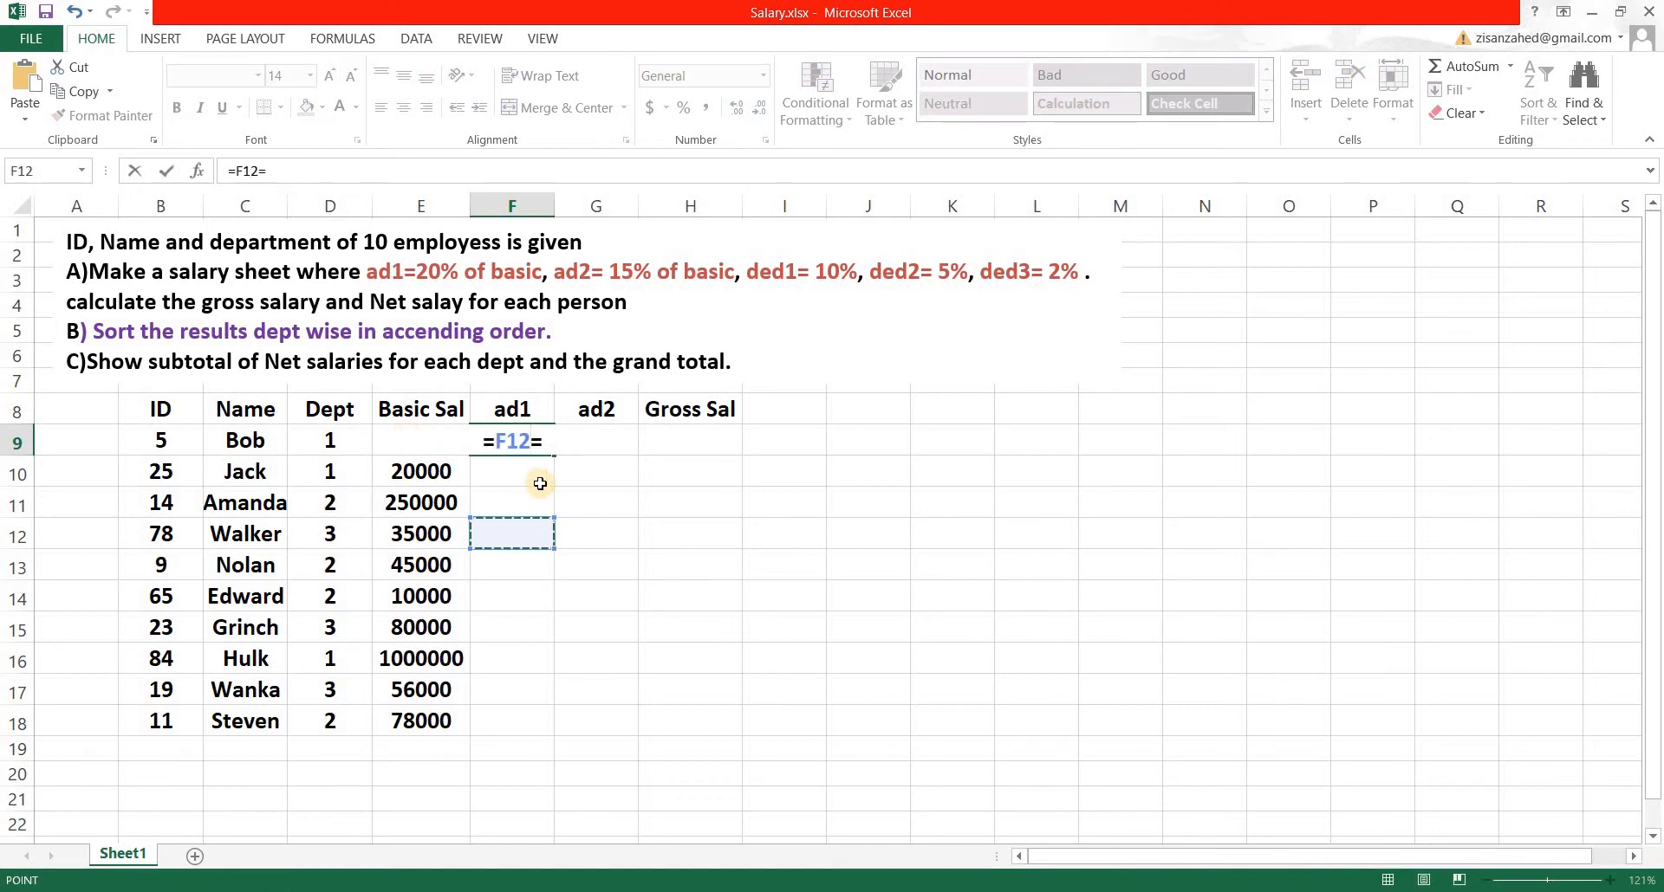
{"action": "key", "text": "BackSpace"}
{"action": "key", "text": "Return"}
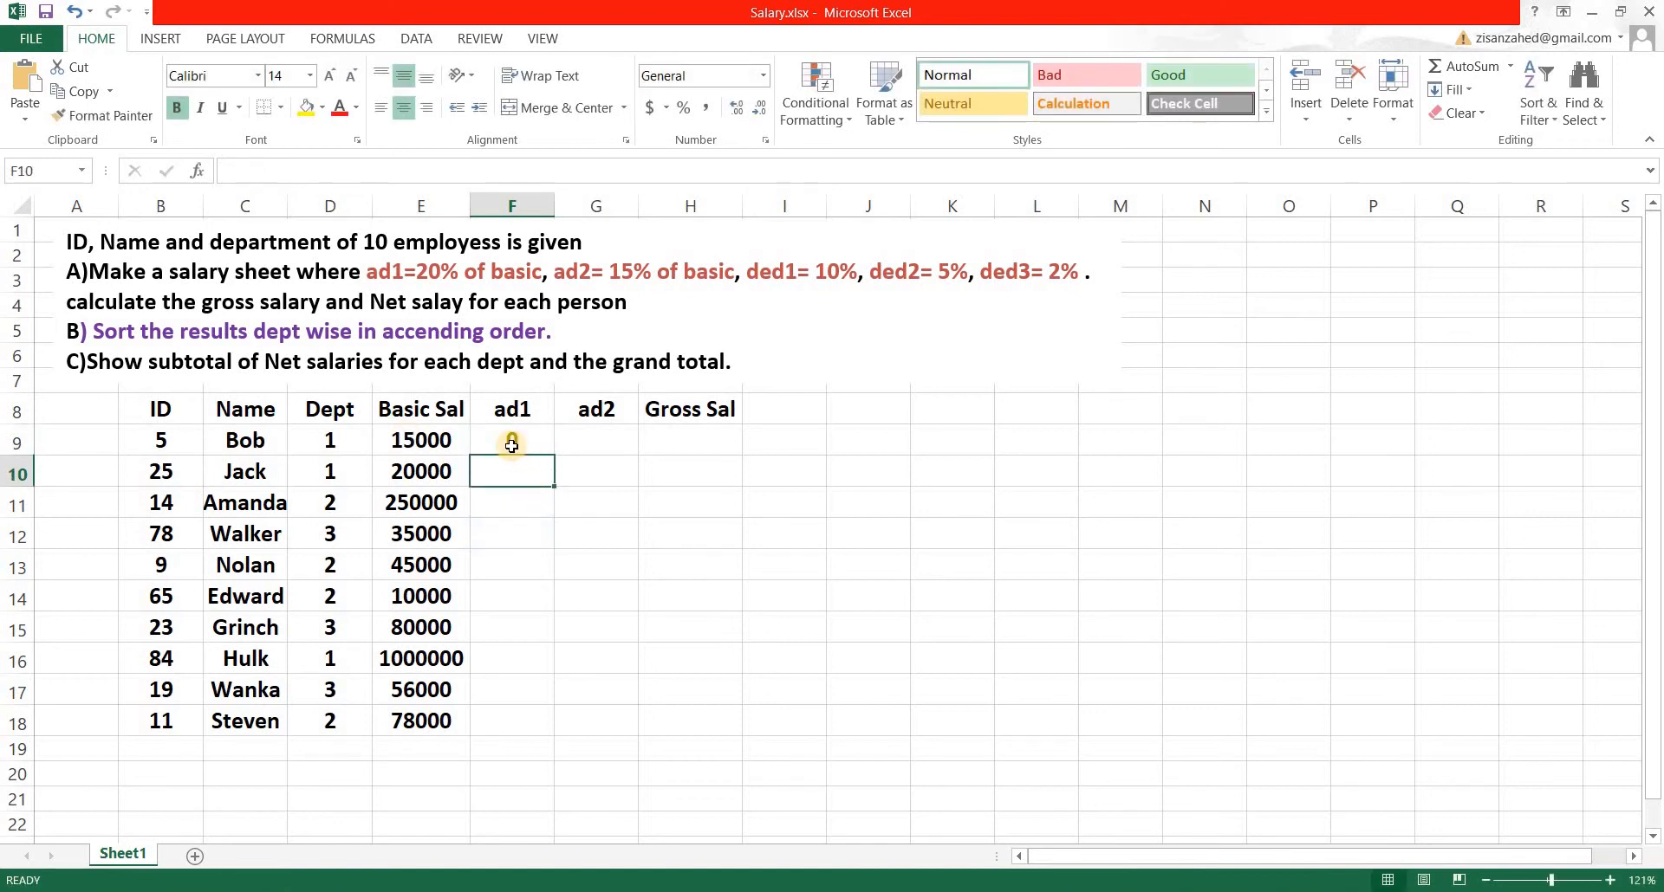
Replace the formula in F9 with =E9*0.2 to calculate the first employee's ad1 from the basic salary
{"action": "left_click", "coordinate": [512, 445]}
{"action": "left_click", "coordinate": [266, 171]}
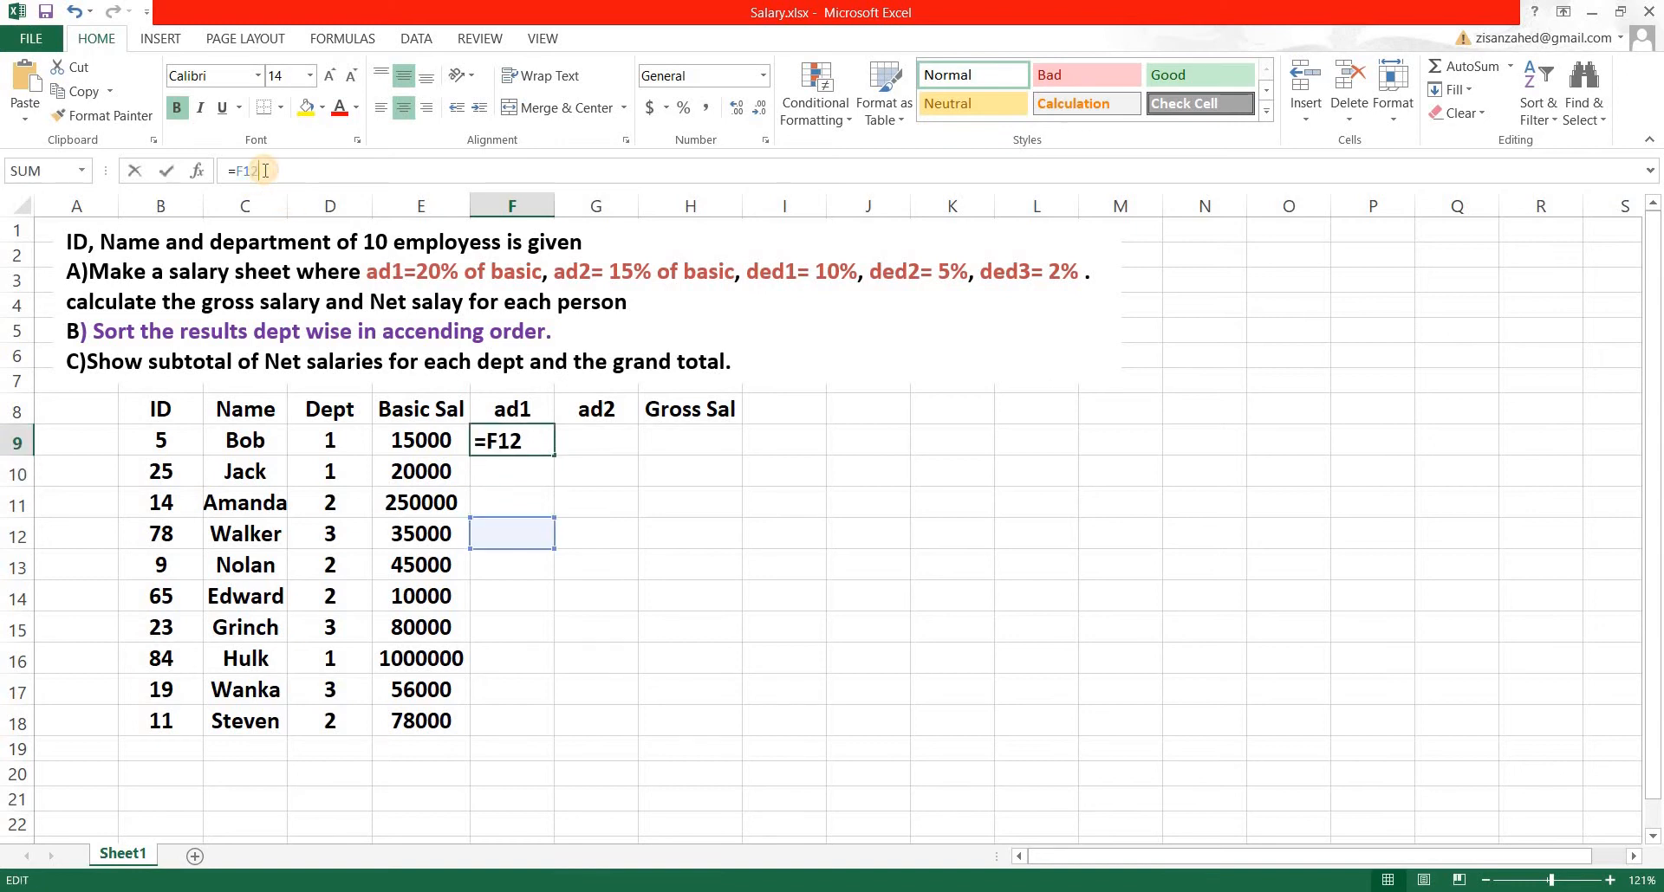
{"action": "key", "text": "BackSpace"}
{"action": "key", "text": "BackSpace"}
{"action": "key", "text": "BackSpace"}
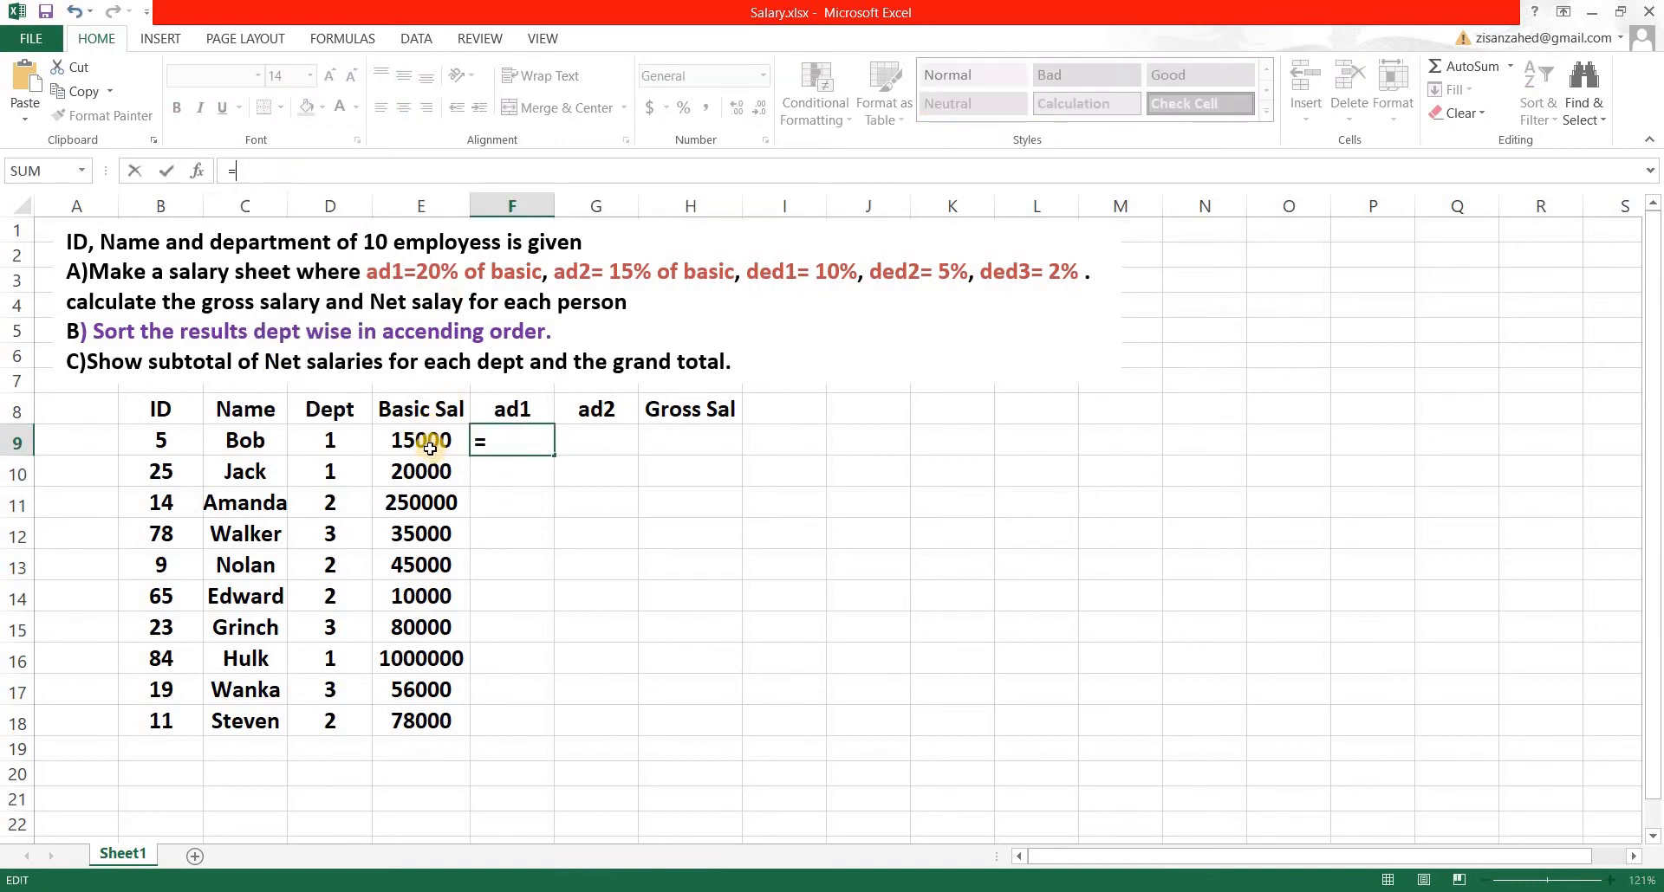
{"action": "left_click", "coordinate": [431, 440]}
{"action": "left_click", "coordinate": [527, 441]}
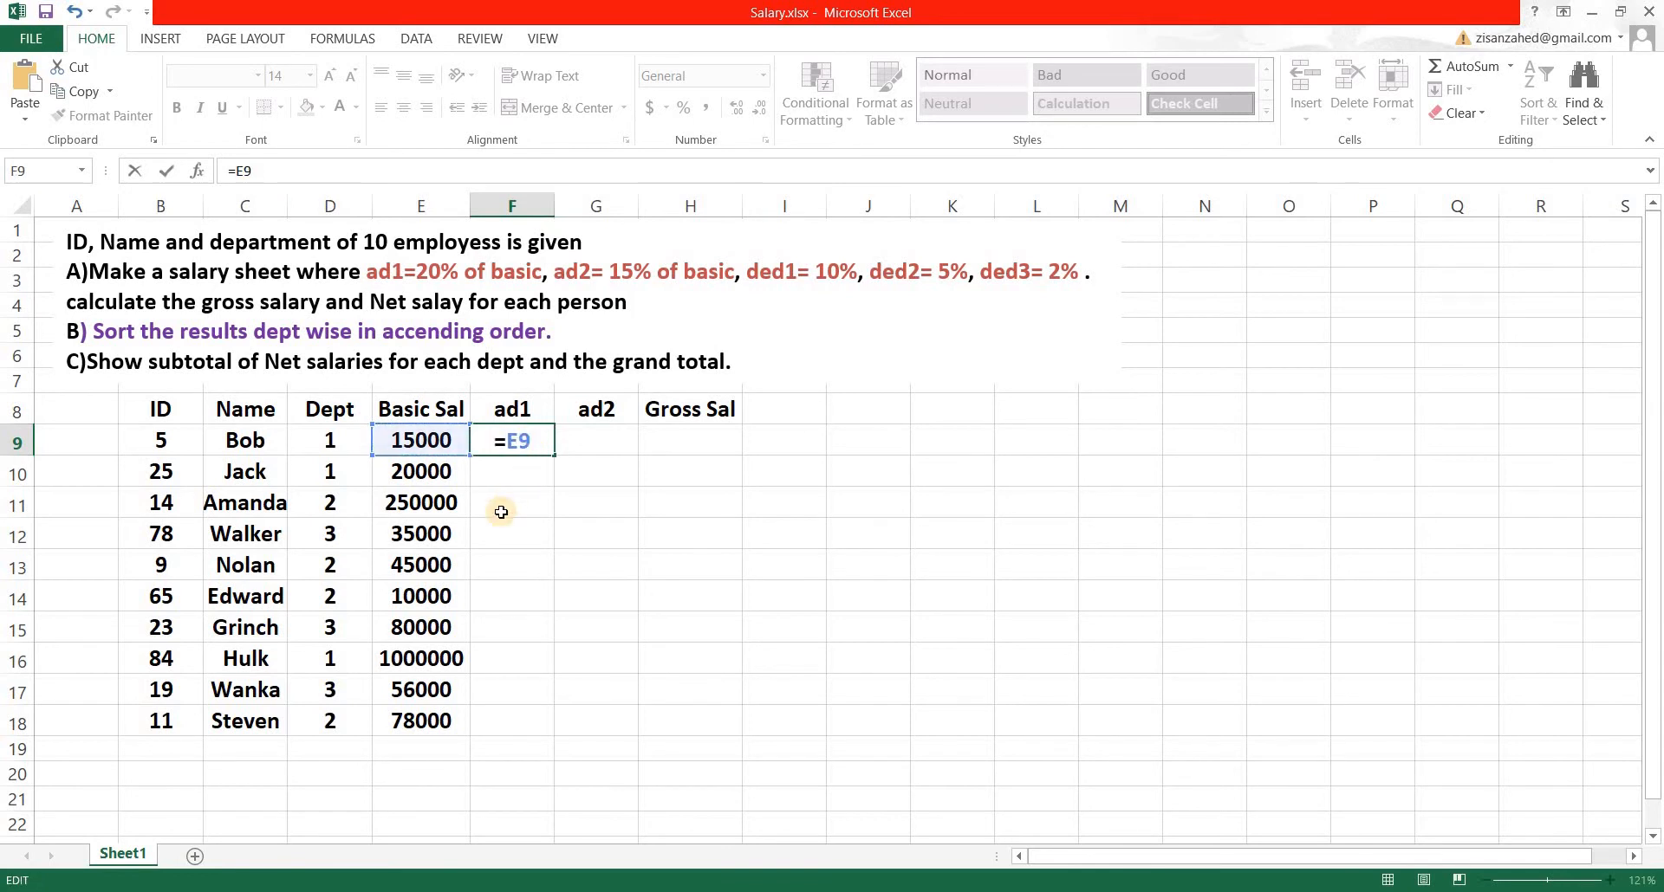
{"action": "type", "text": "*0.2"}
{"action": "key", "text": "Return"}
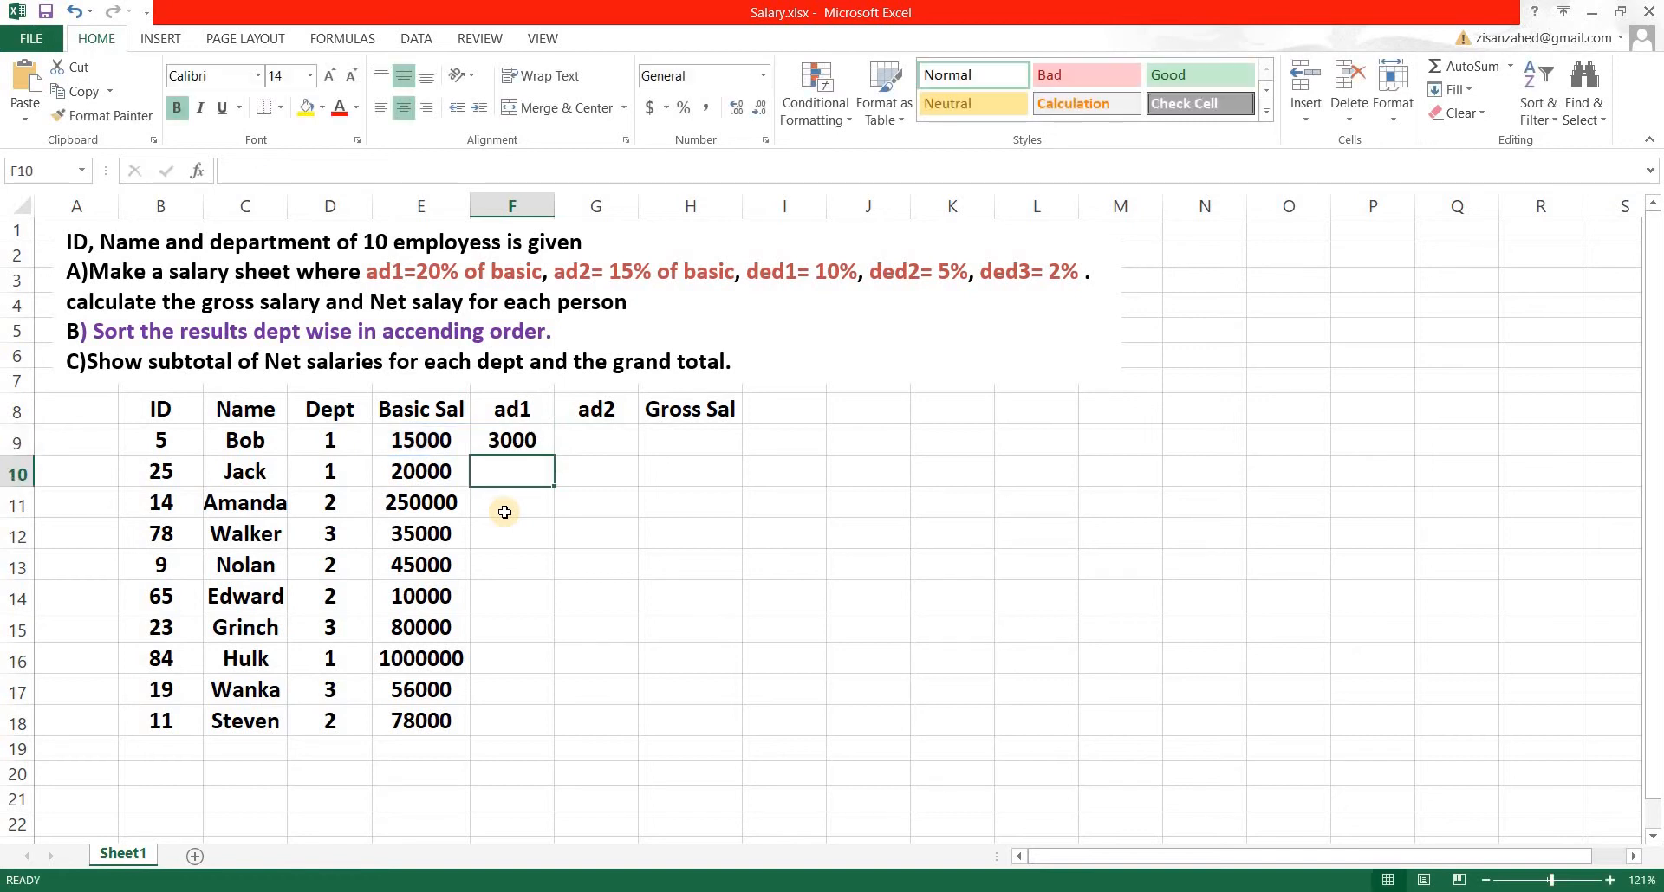
Fill the ad1 formula from F9 down to F18 for all the employees
{"action": "left_click", "coordinate": [513, 438]}
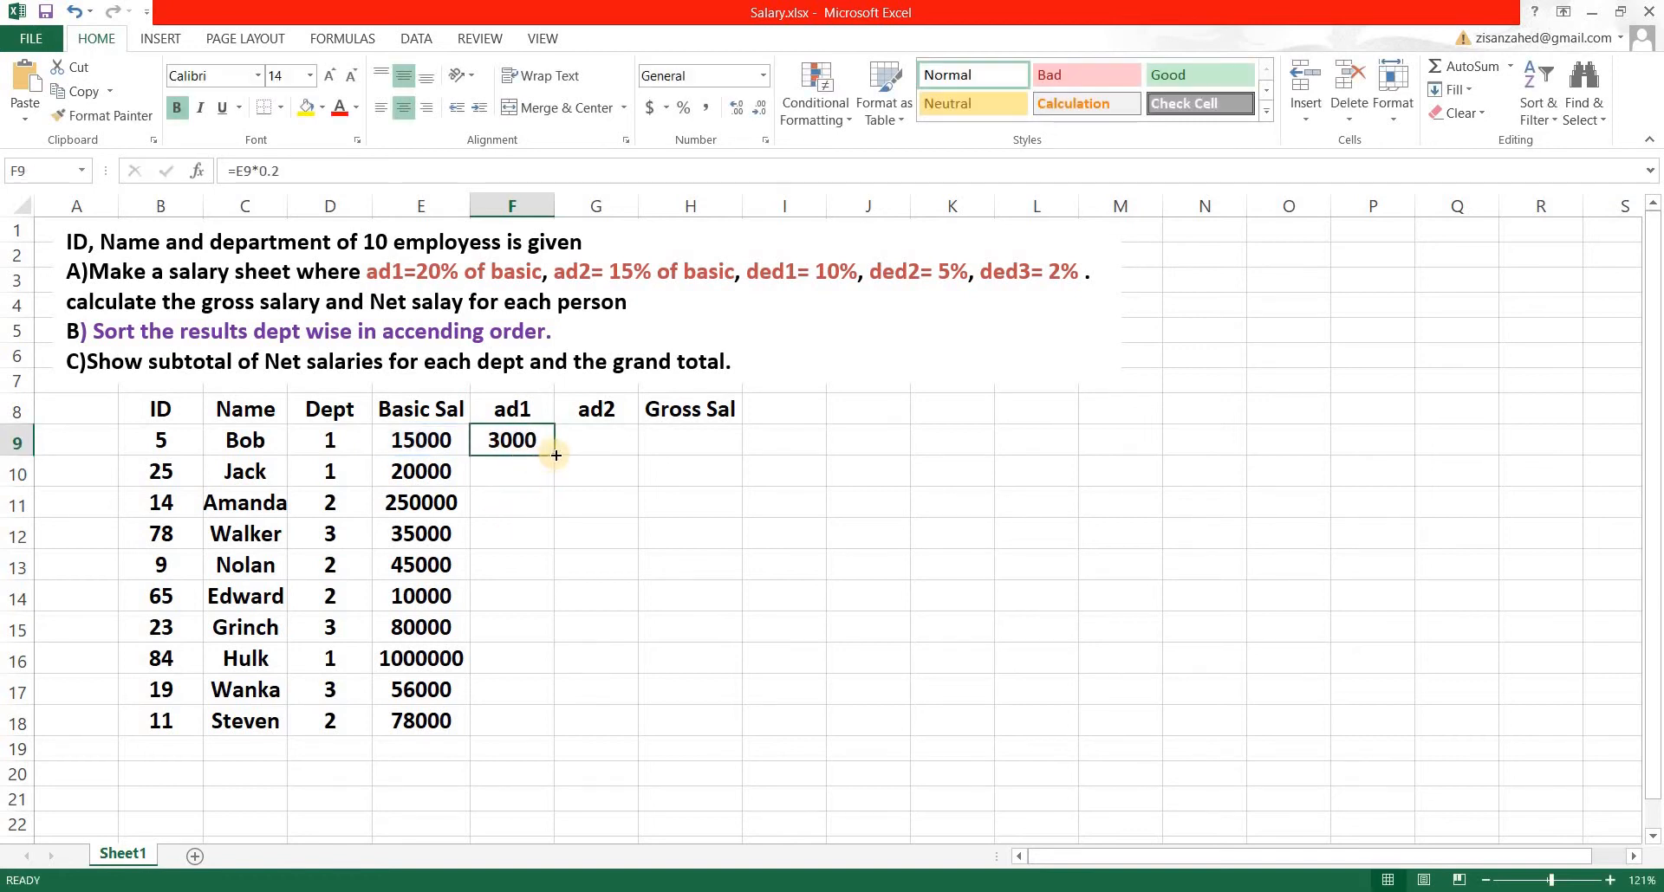
{"action": "left_click_drag", "start_coordinate": [555, 455], "coordinate": [546, 725]}
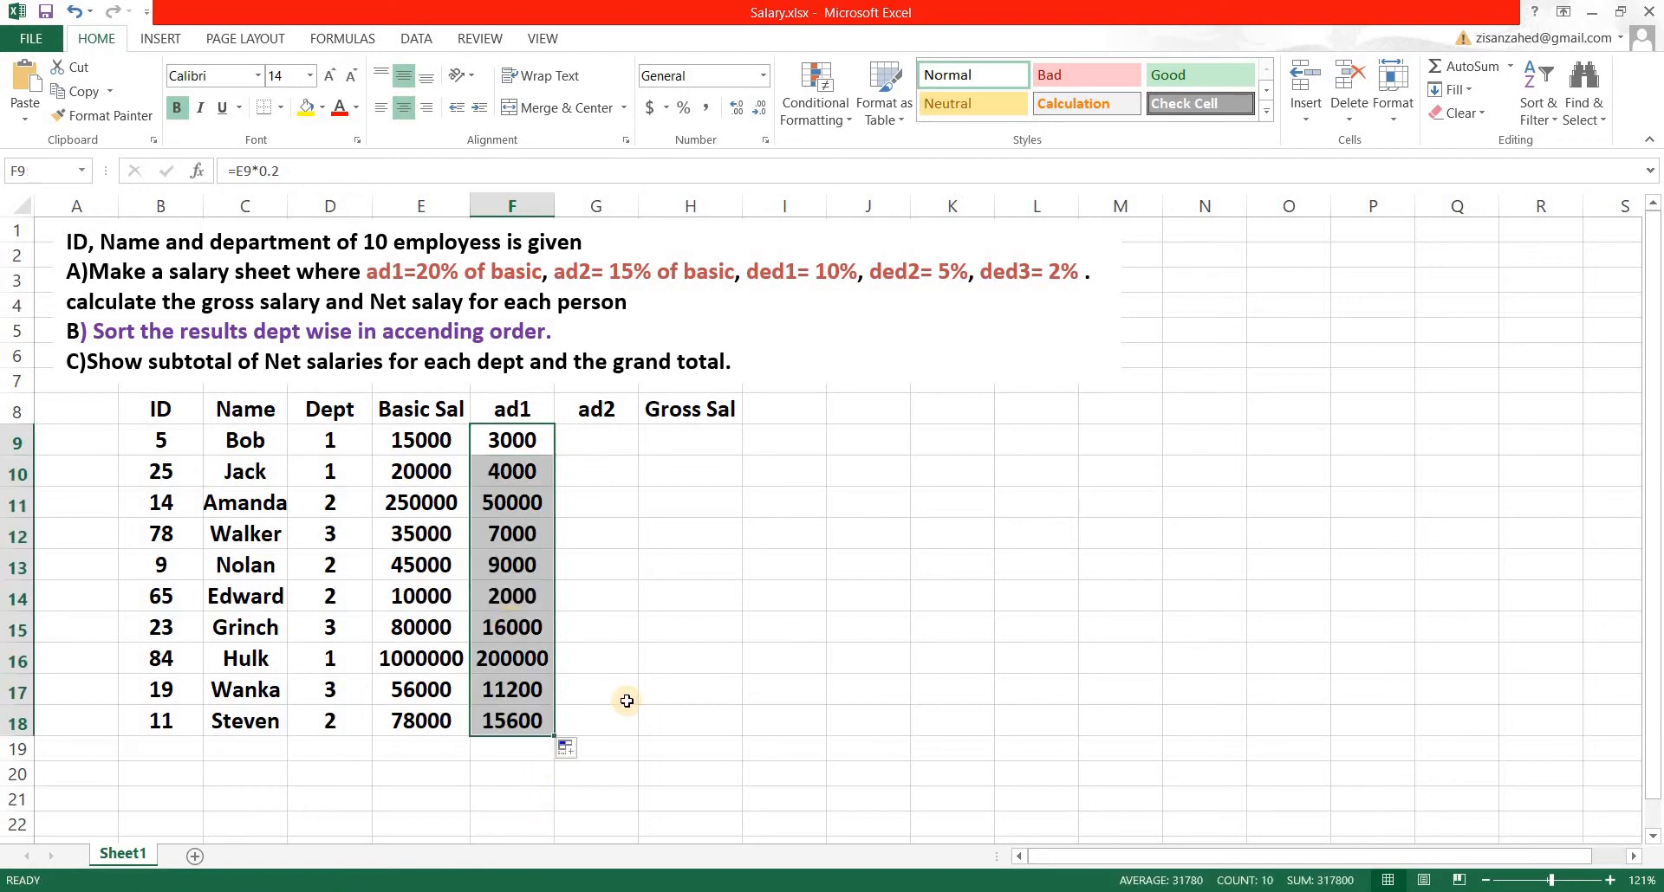
{"action": "left_click", "coordinate": [616, 660]}
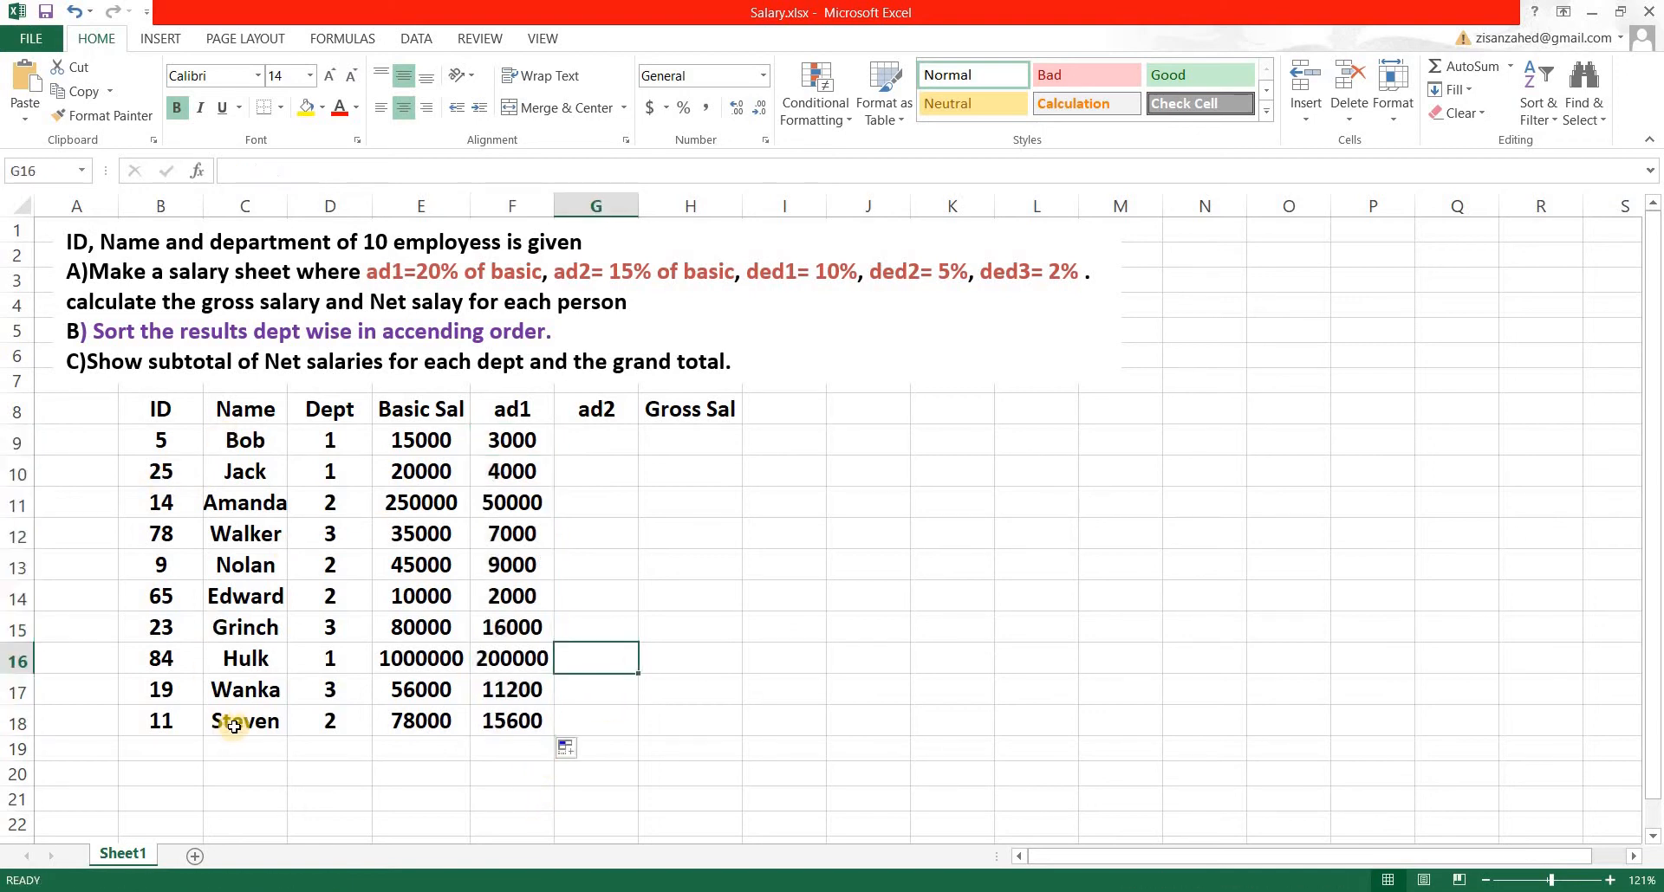
Calculate ad2 in G9 as 15% of the basic salary with =15%*E9 and fill the formula down to G18
{"action": "left_click", "coordinate": [590, 435]}
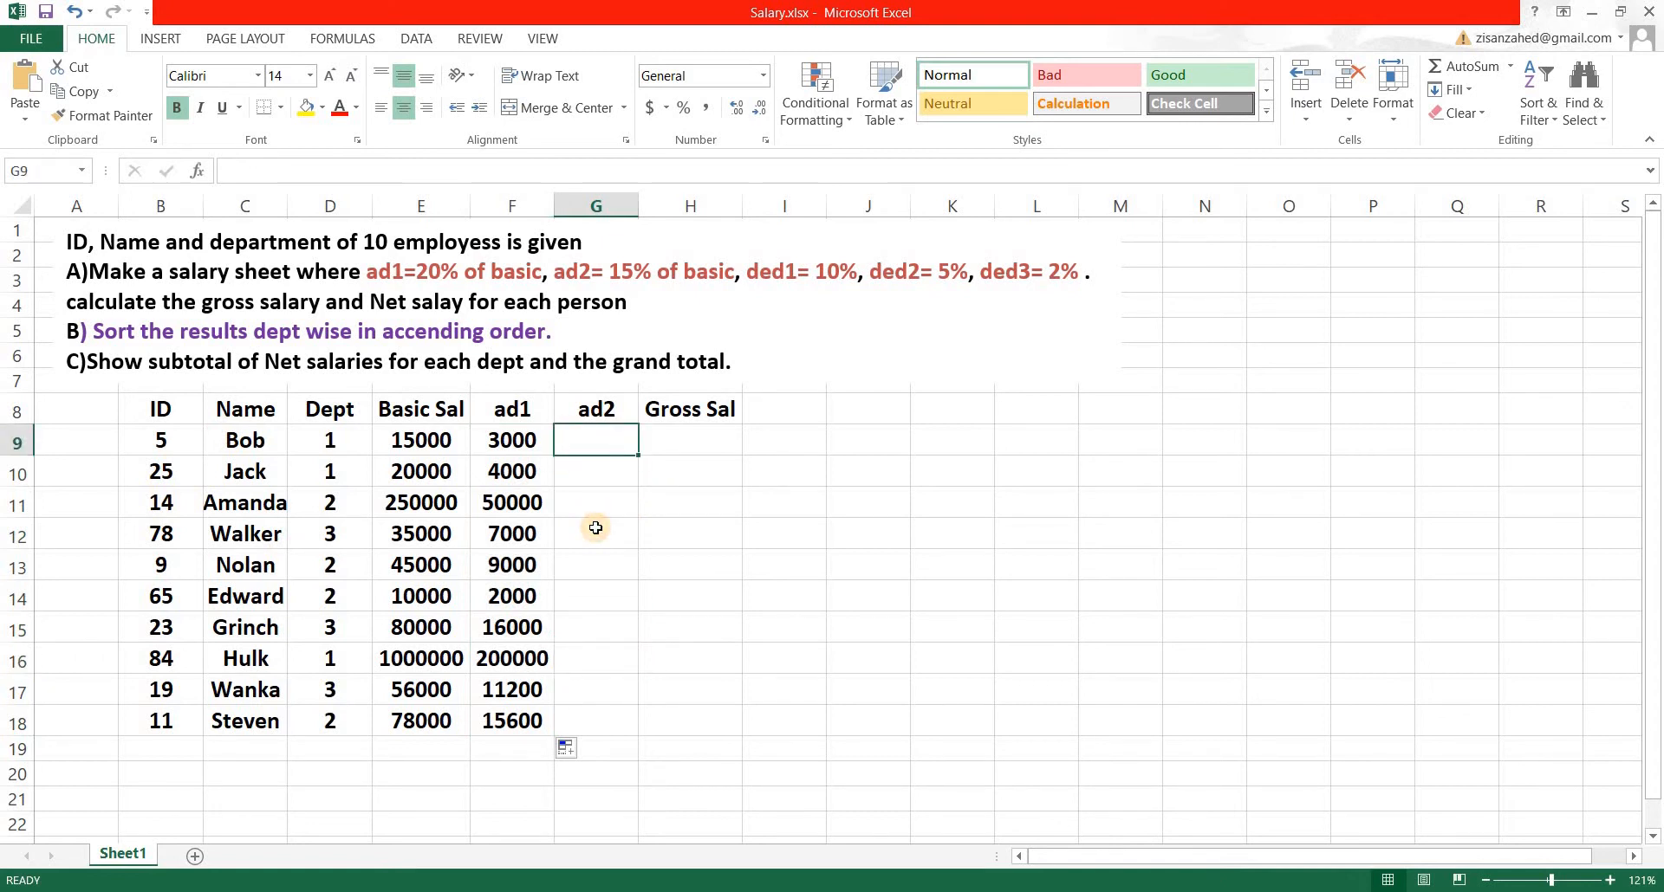
{"action": "type", "text": "=15"}
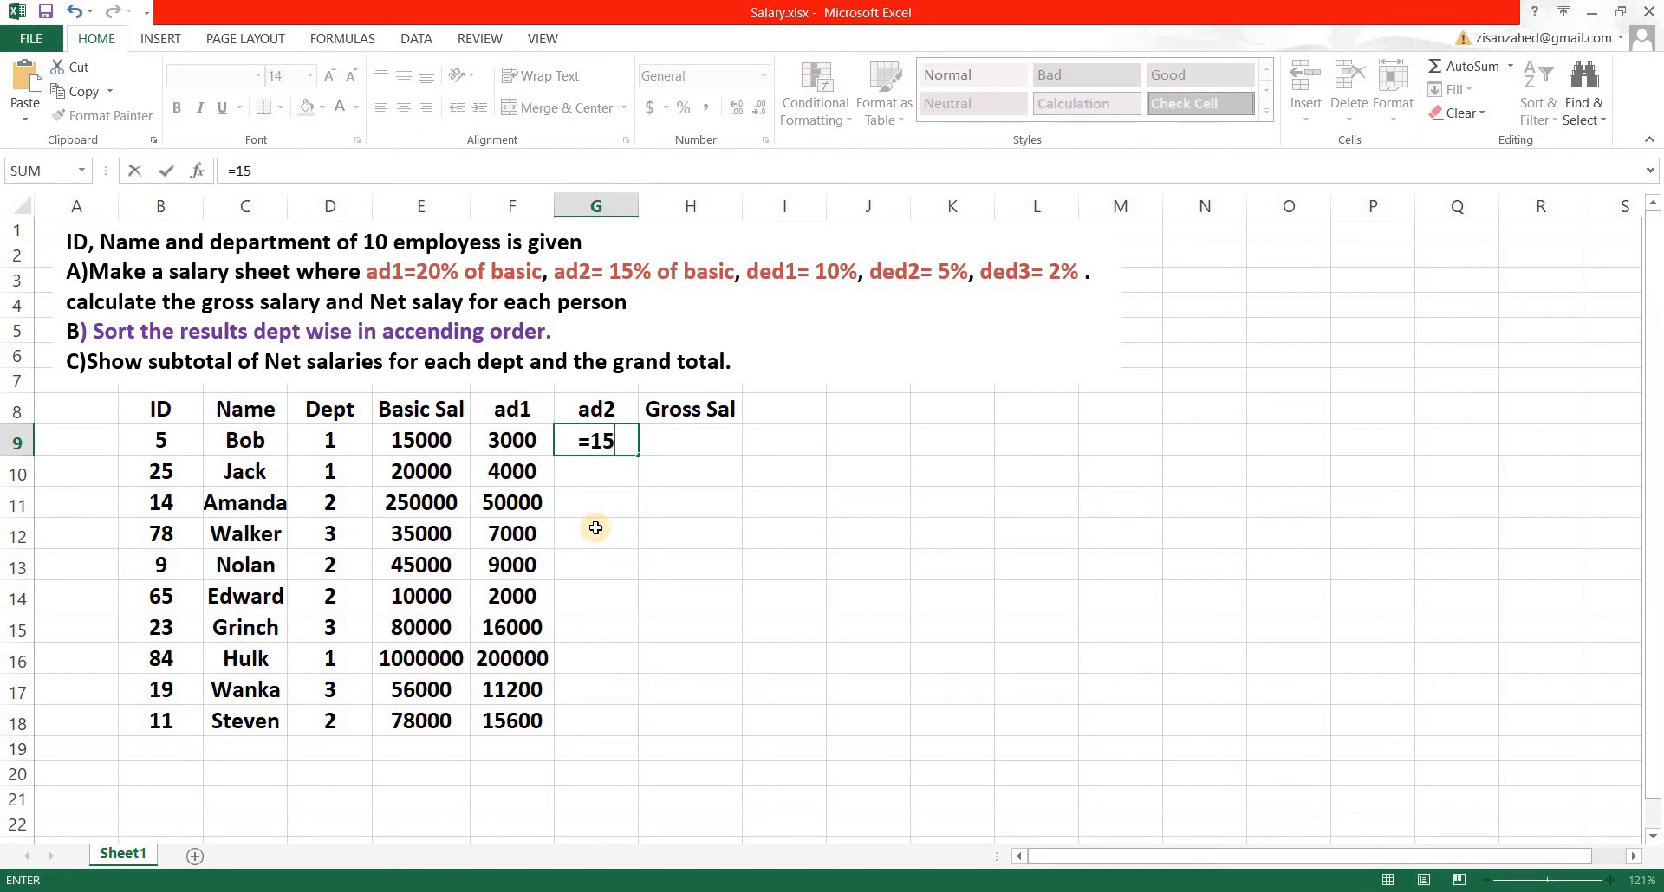
{"action": "type", "text": "%*"}
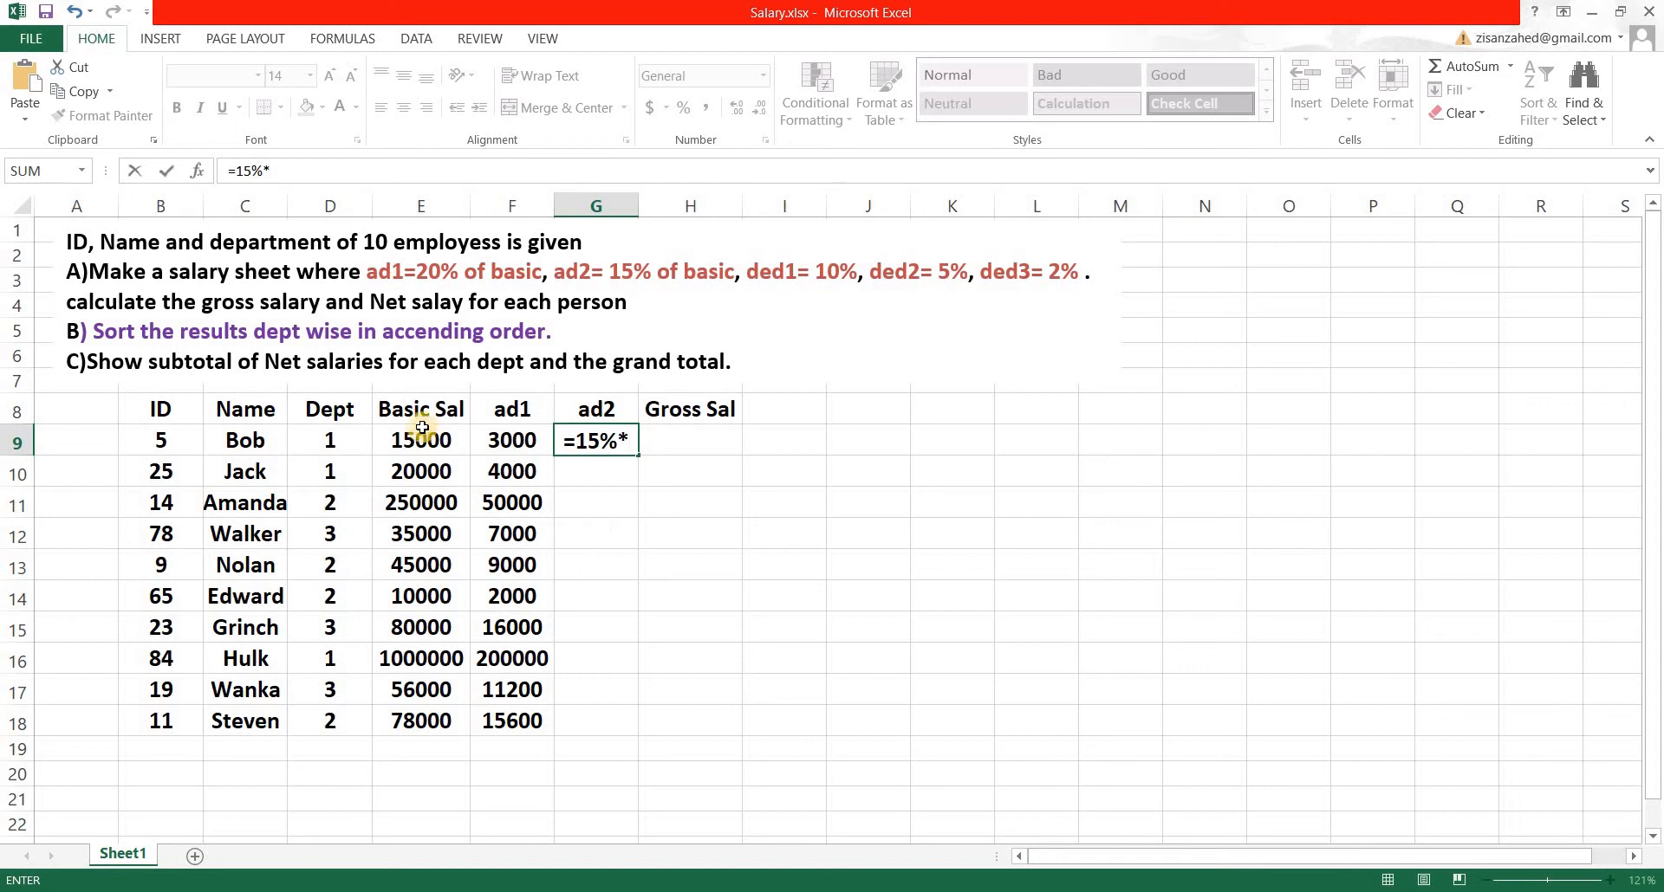
{"action": "left_click", "coordinate": [422, 440]}
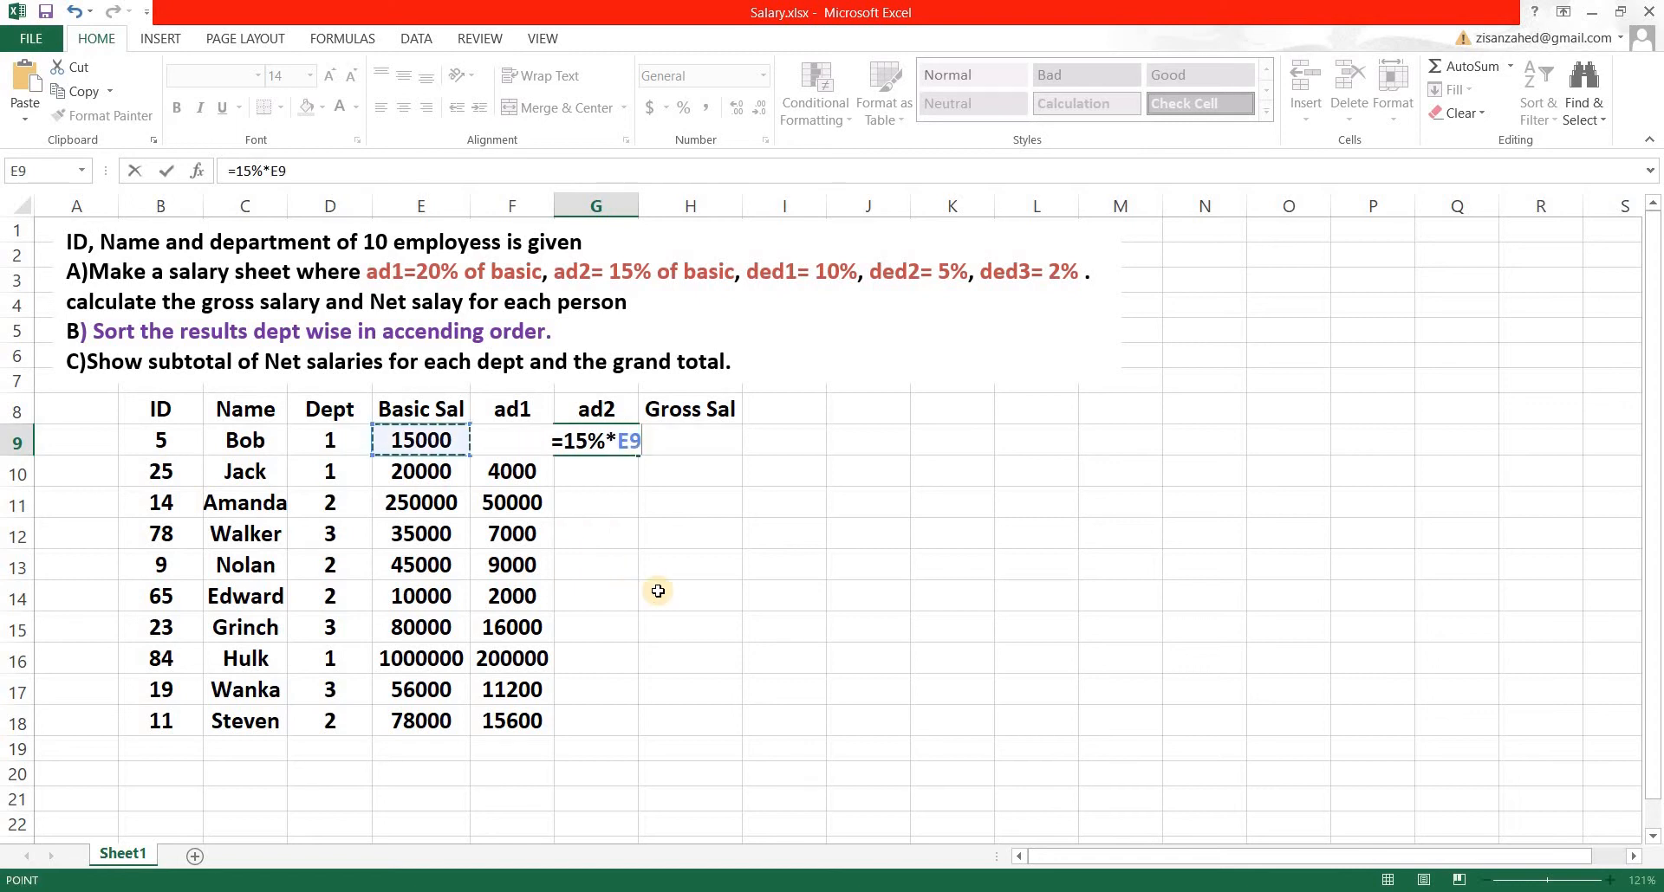
{"action": "key", "text": "Return"}
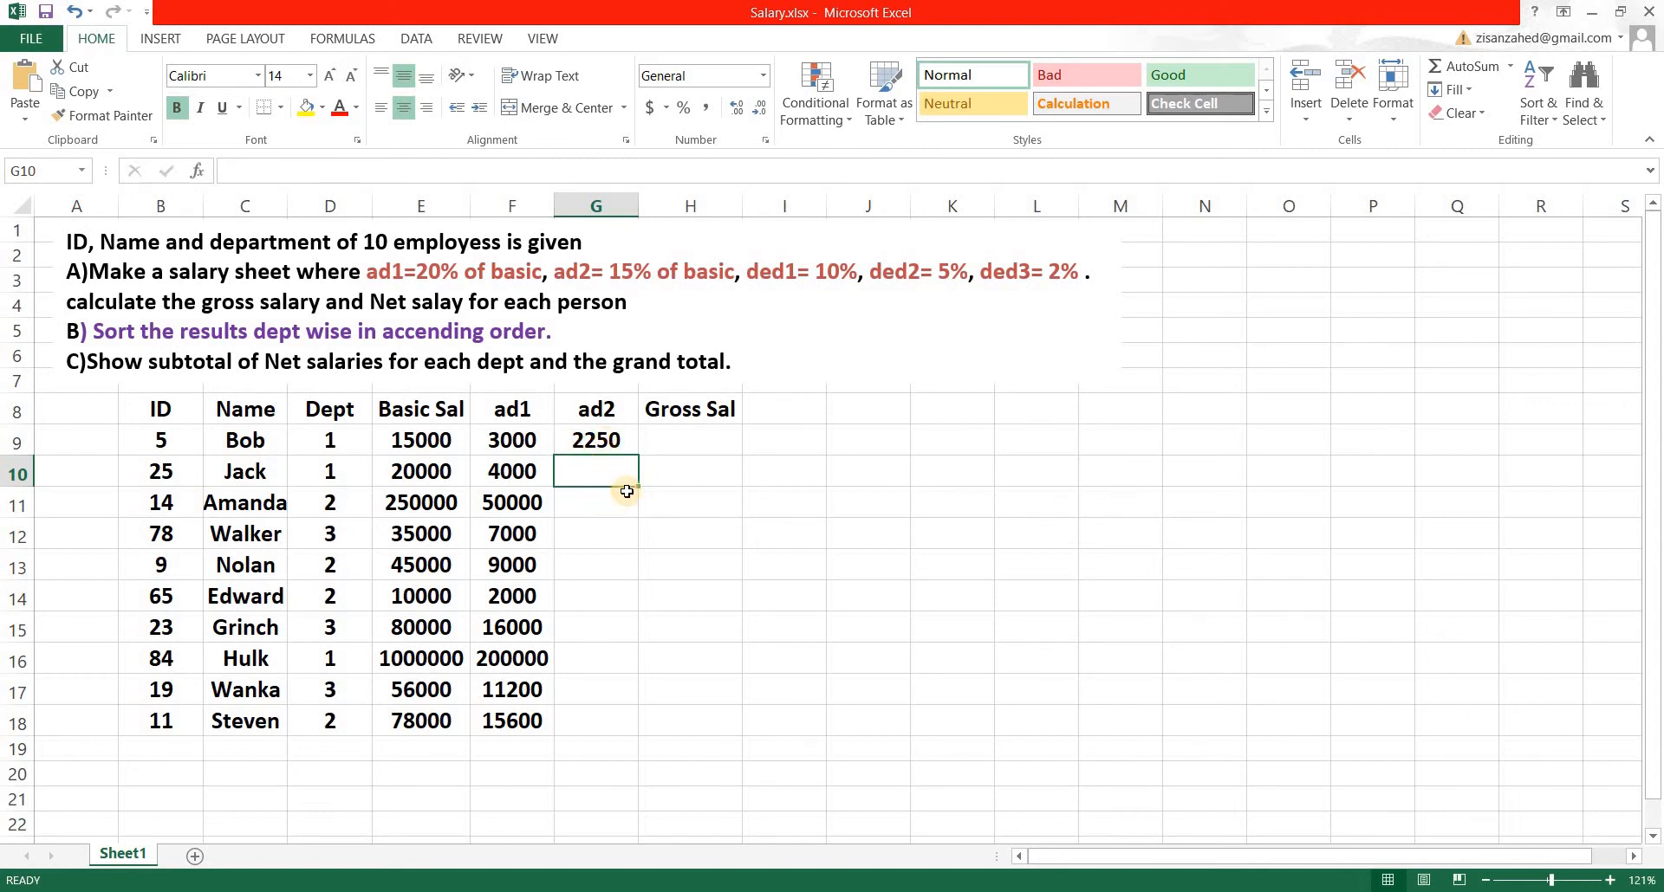
{"action": "left_click", "coordinate": [632, 448]}
{"action": "left_click_drag", "start_coordinate": [638, 454], "coordinate": [659, 738]}
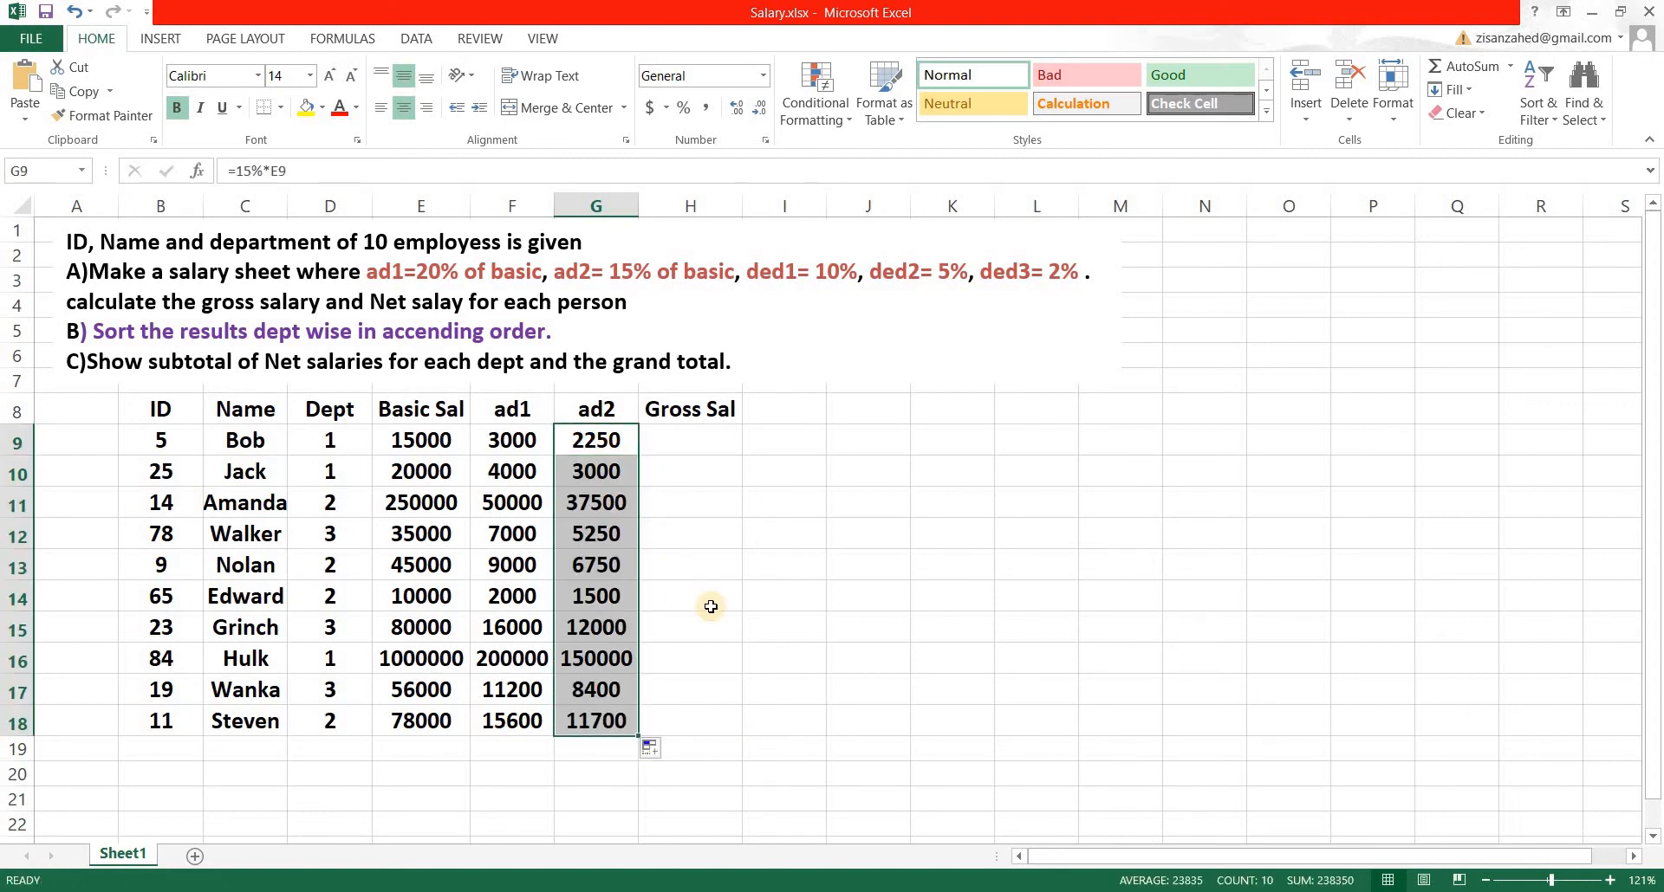
Calculate the first employee's gross salary in H9 by summing basic salary, ad1 and ad2 with =SUM(E9:G9)
{"action": "left_click", "coordinate": [697, 567]}
{"action": "key", "text": "Up"}
{"action": "key", "text": "Up"}
{"action": "key", "text": "Up"}
{"action": "key", "text": "Up"}
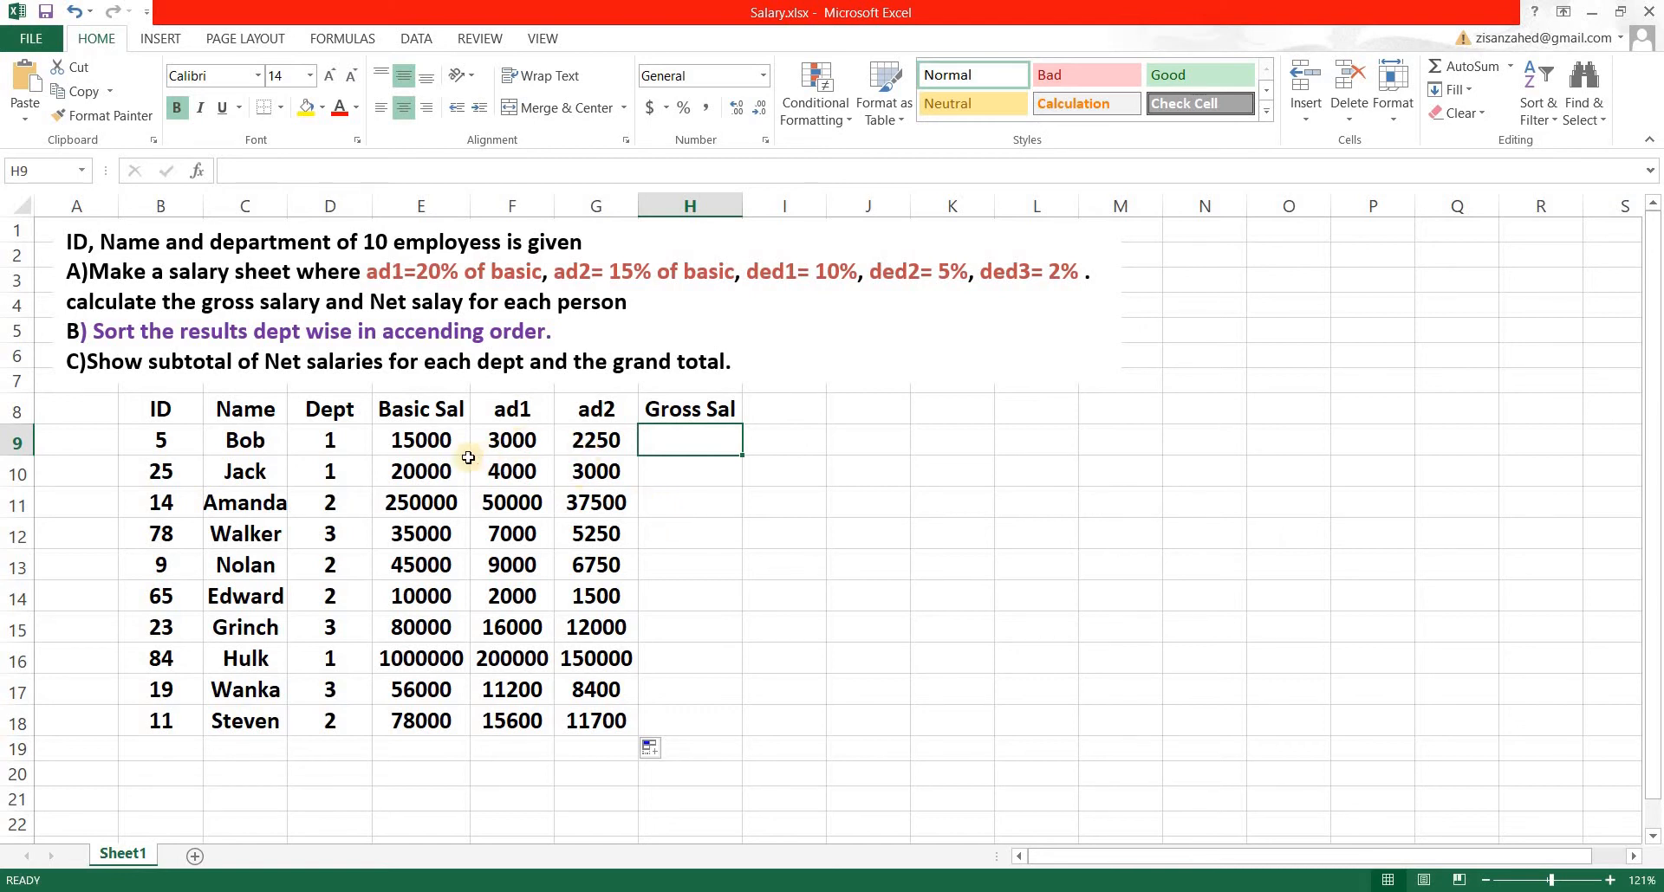
{"action": "key", "text": "Left"}
{"action": "key", "text": "Left"}
{"action": "key", "text": "Left"}
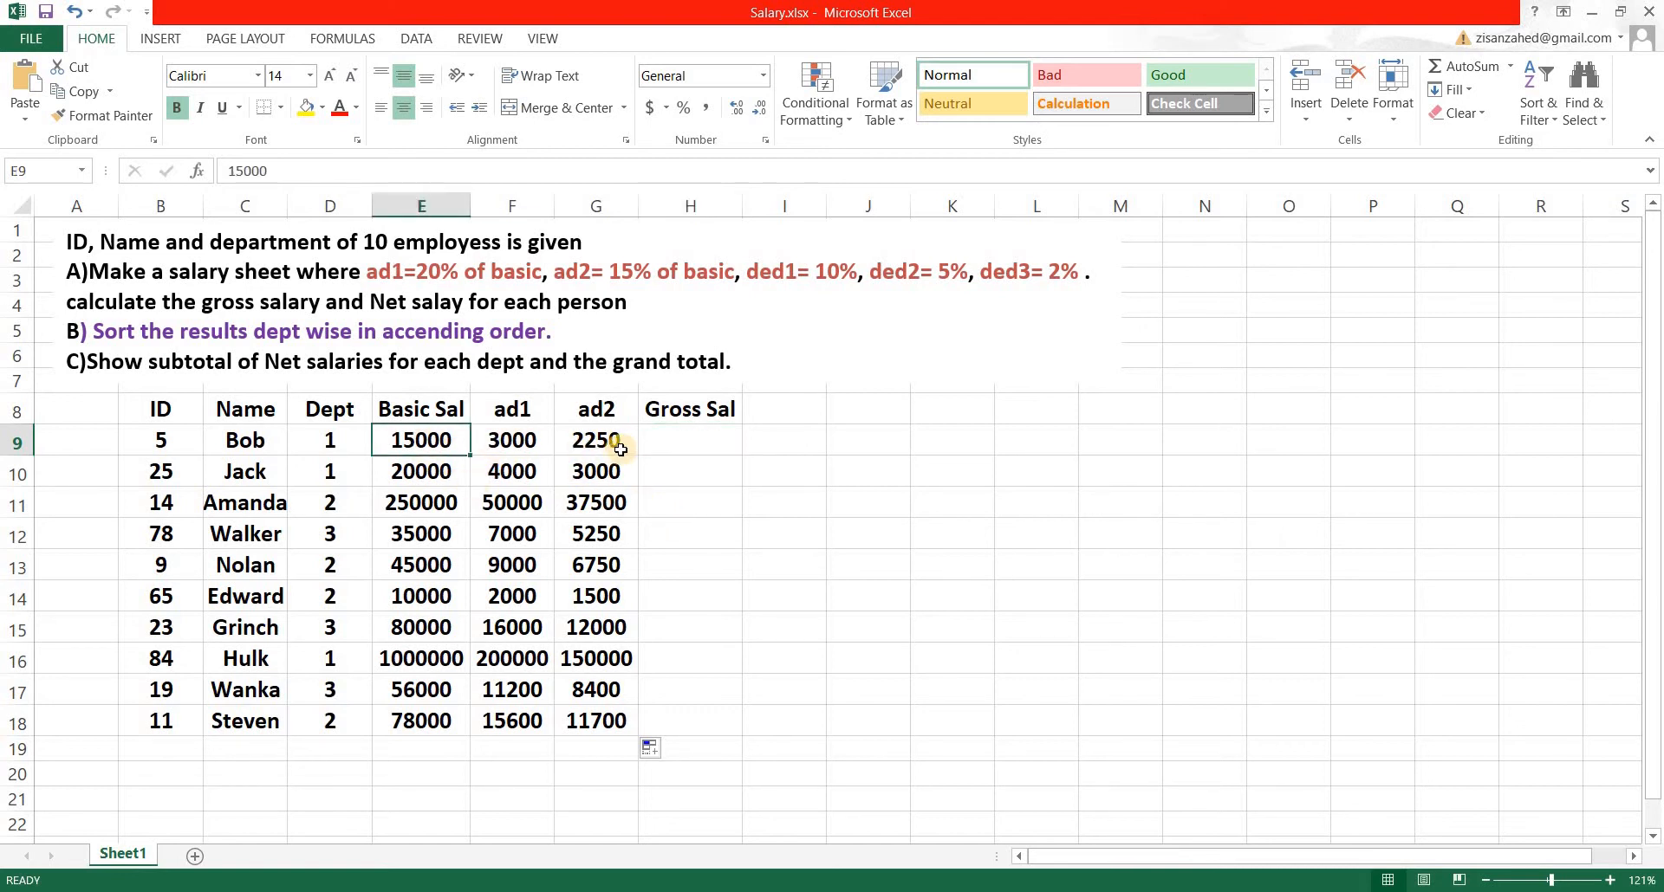
{"action": "key", "text": "Right"}
{"action": "key", "text": "Right"}
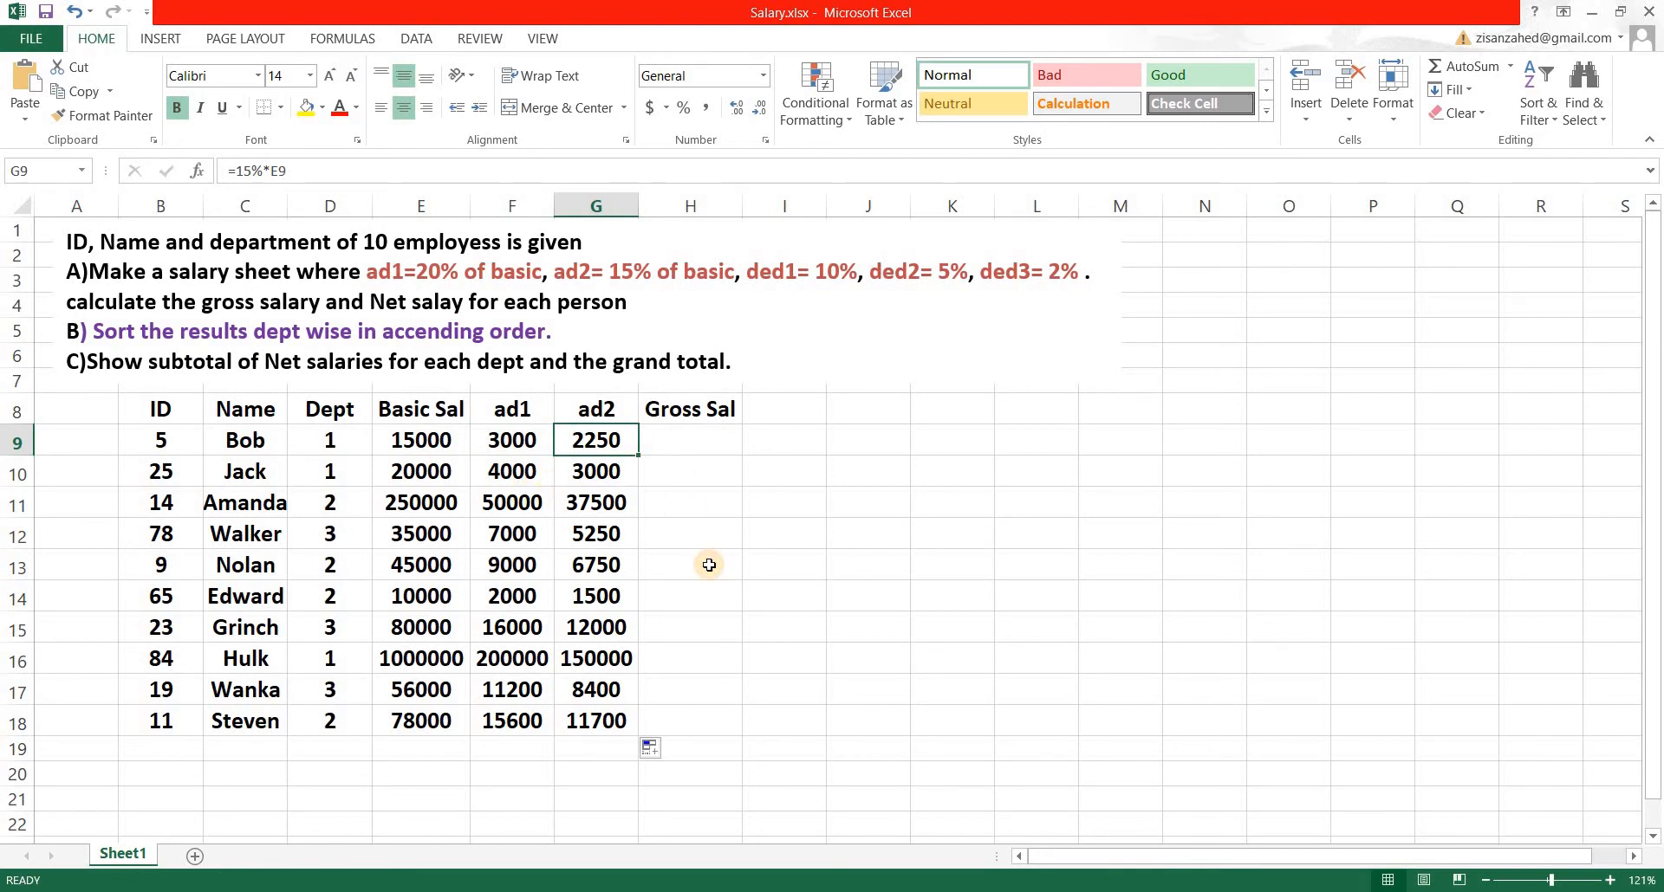
{"action": "key", "text": "Right"}
{"action": "type", "text": "="}
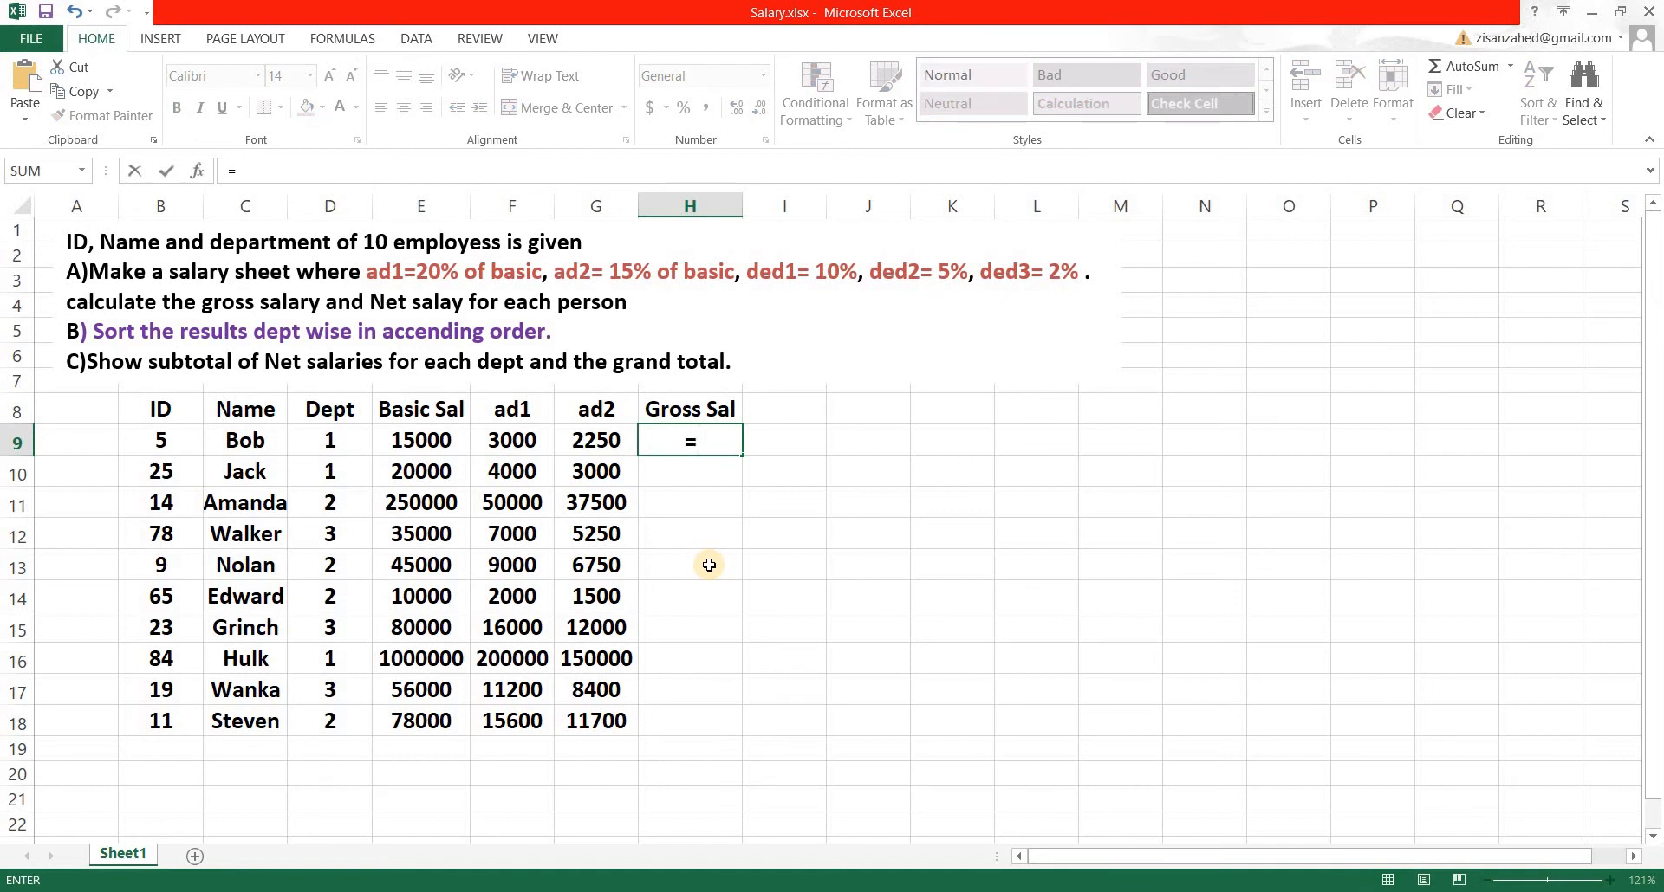
{"action": "type", "text": "sum"}
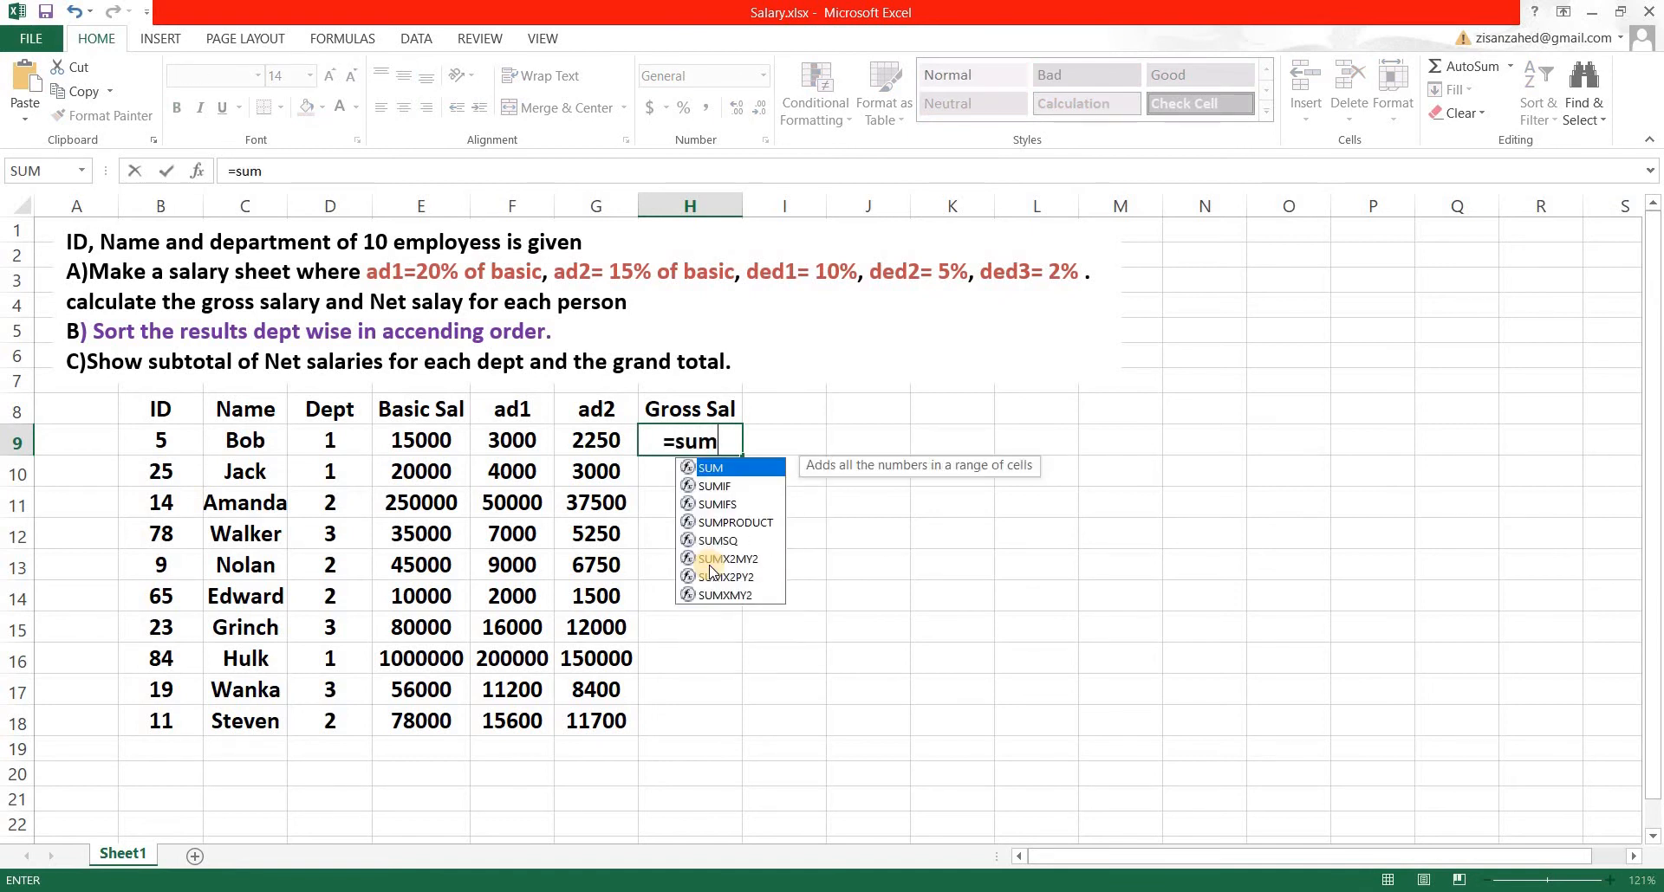
{"action": "type", "text": "("}
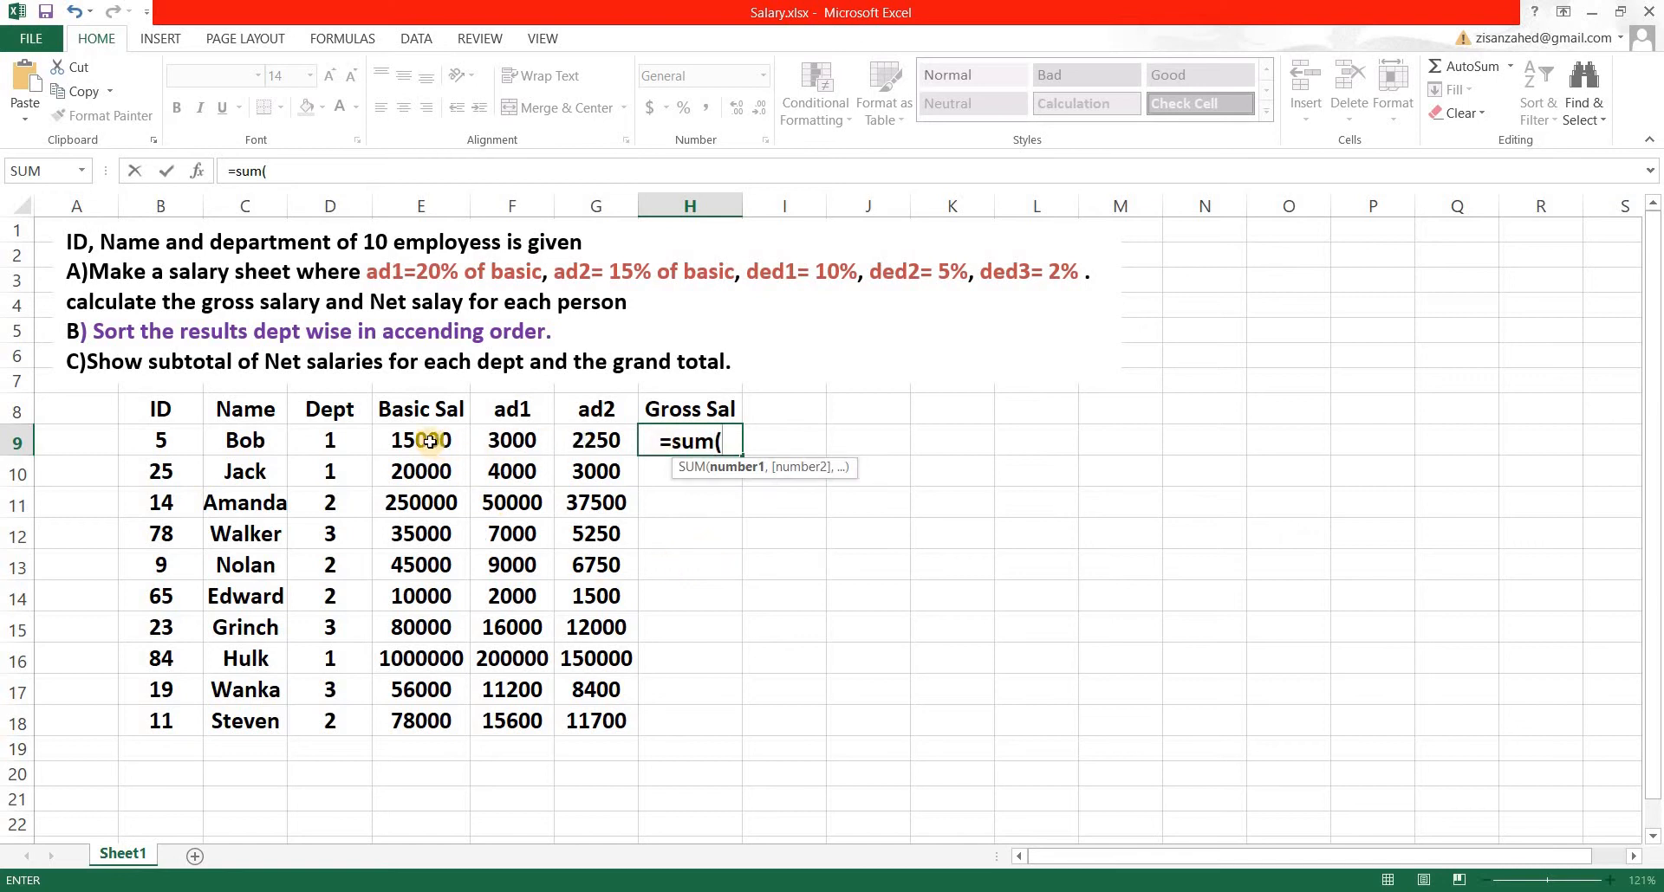
{"action": "left_click_drag", "start_coordinate": [431, 440], "coordinate": [574, 439]}
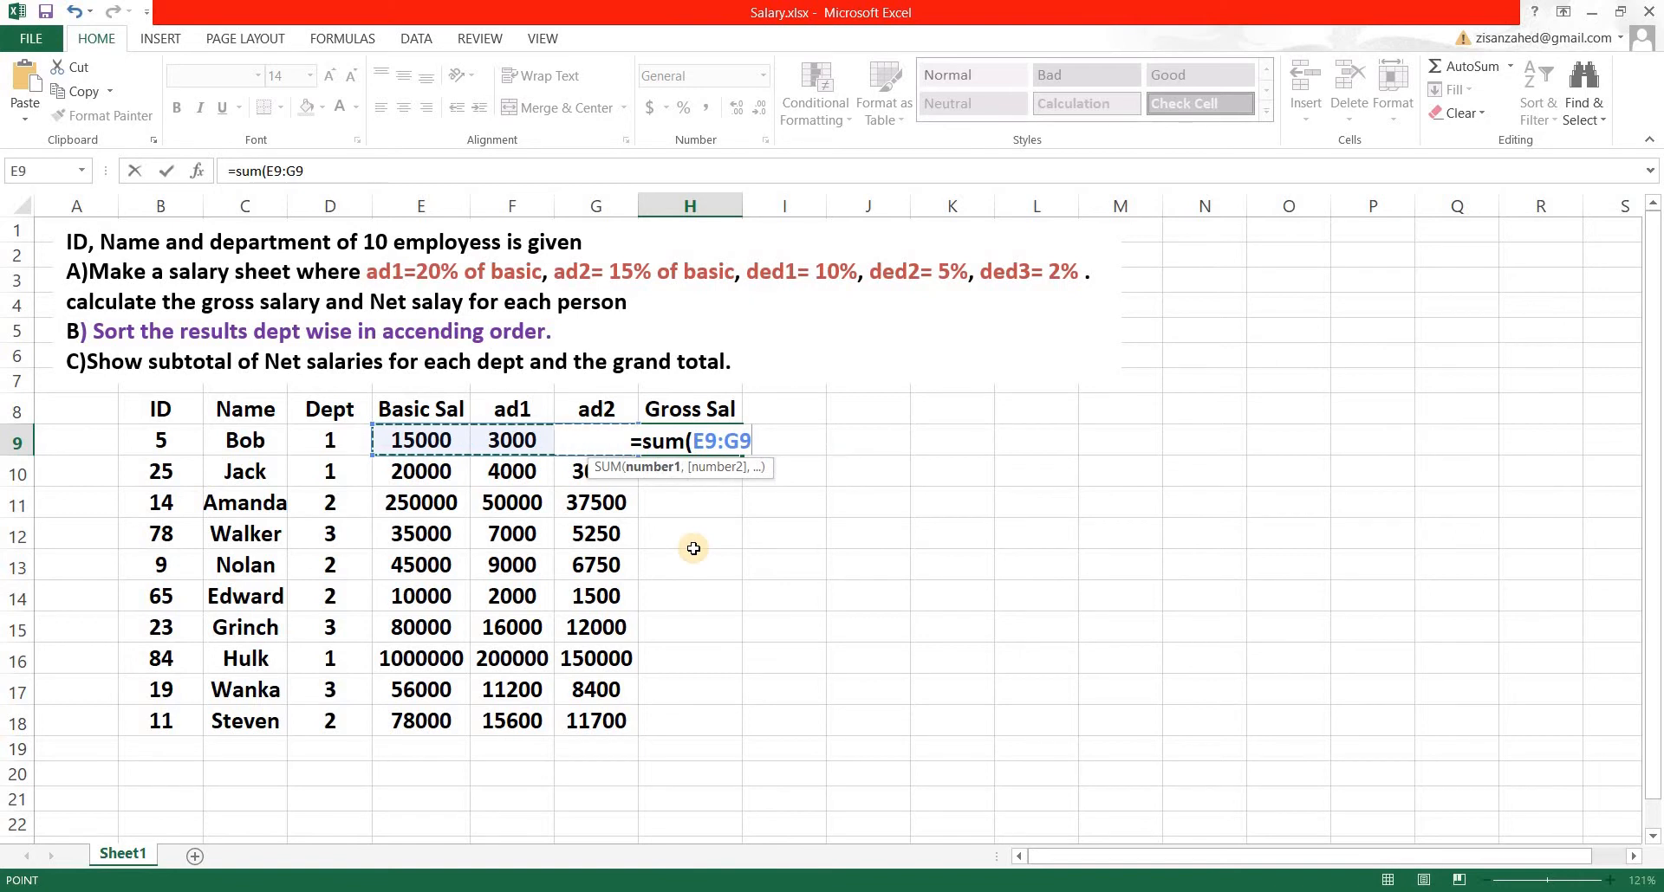
{"action": "type", "text": ")"}
{"action": "key", "text": "Return"}
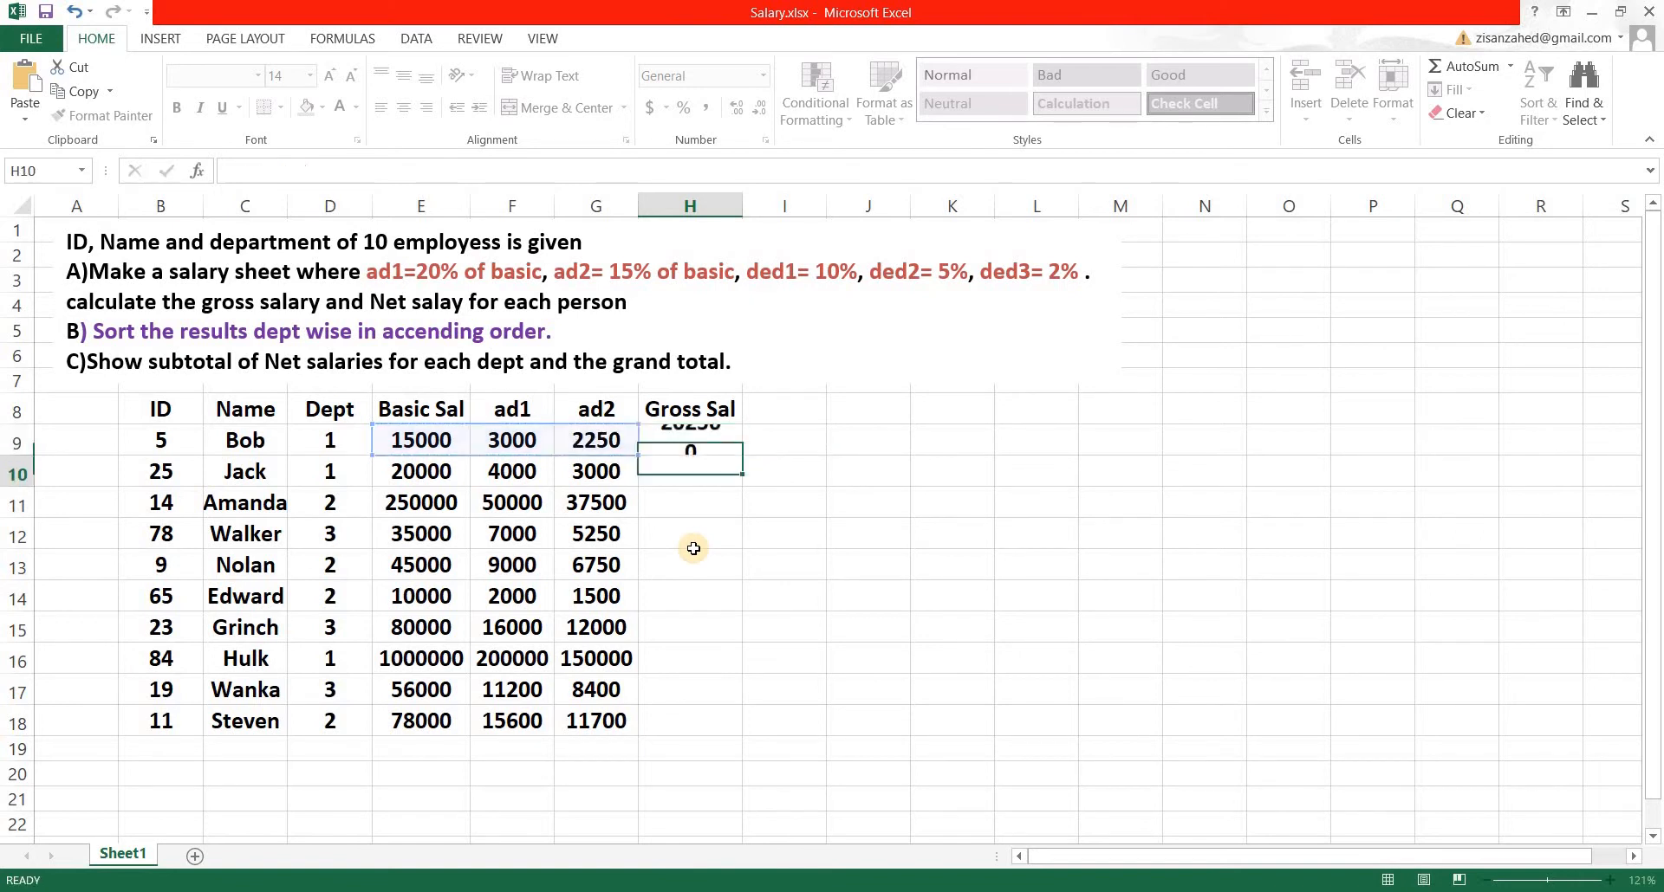
Fill the gross salary formula from H9 down to H18 for the remaining employees
{"action": "key", "text": "Up"}
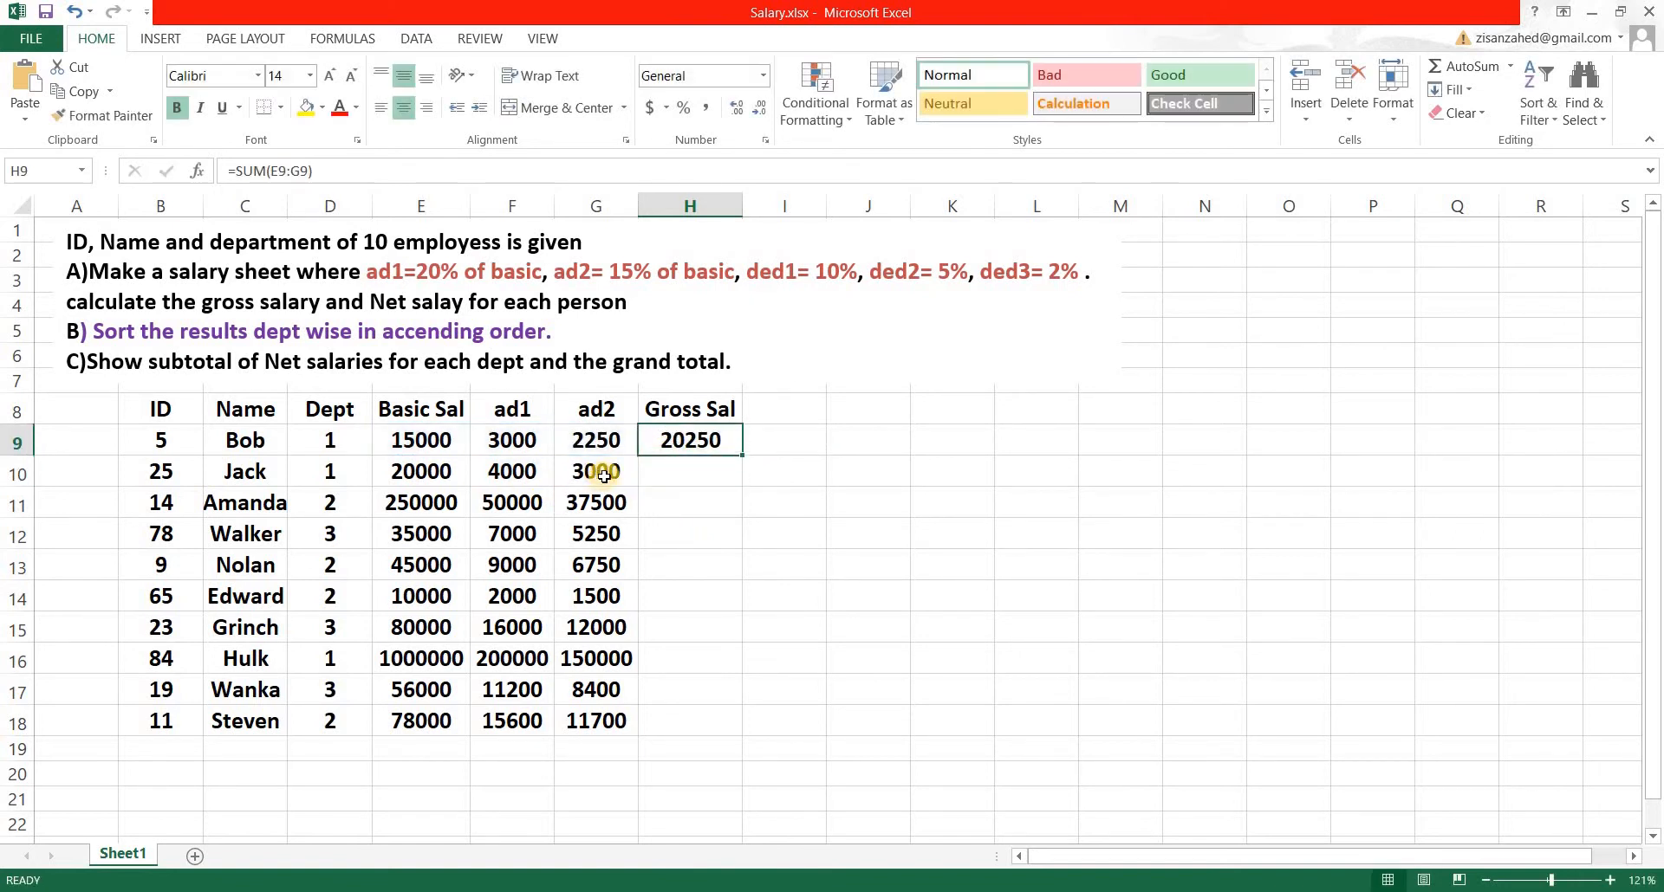
{"action": "left_click_drag", "start_coordinate": [741, 453], "coordinate": [690, 766]}
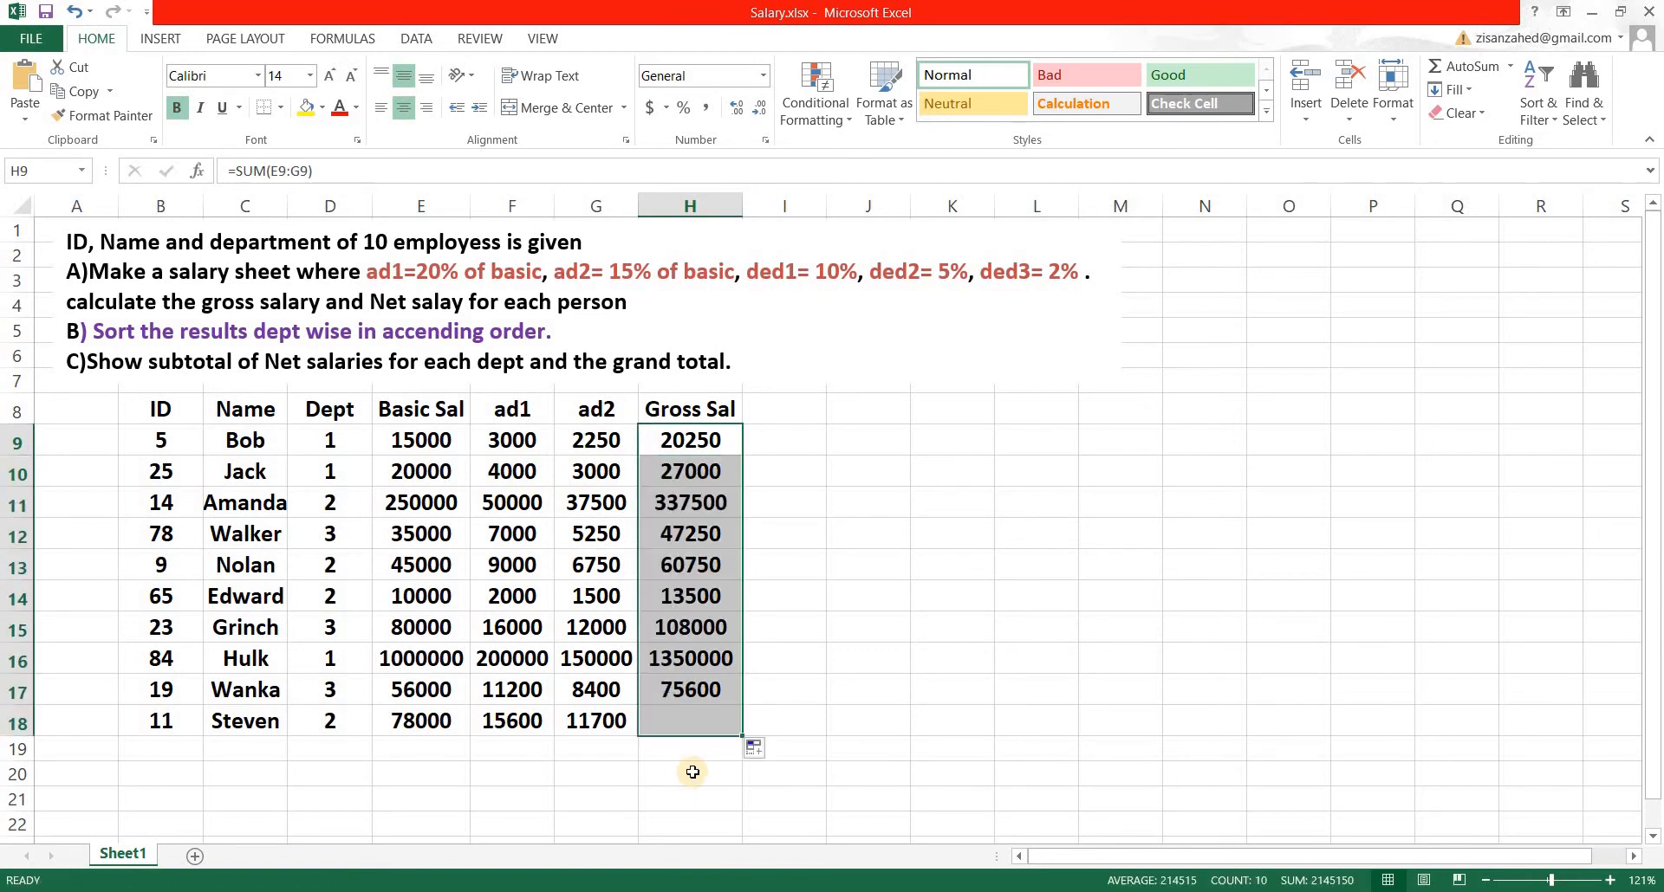
{"action": "left_click", "coordinate": [855, 523]}
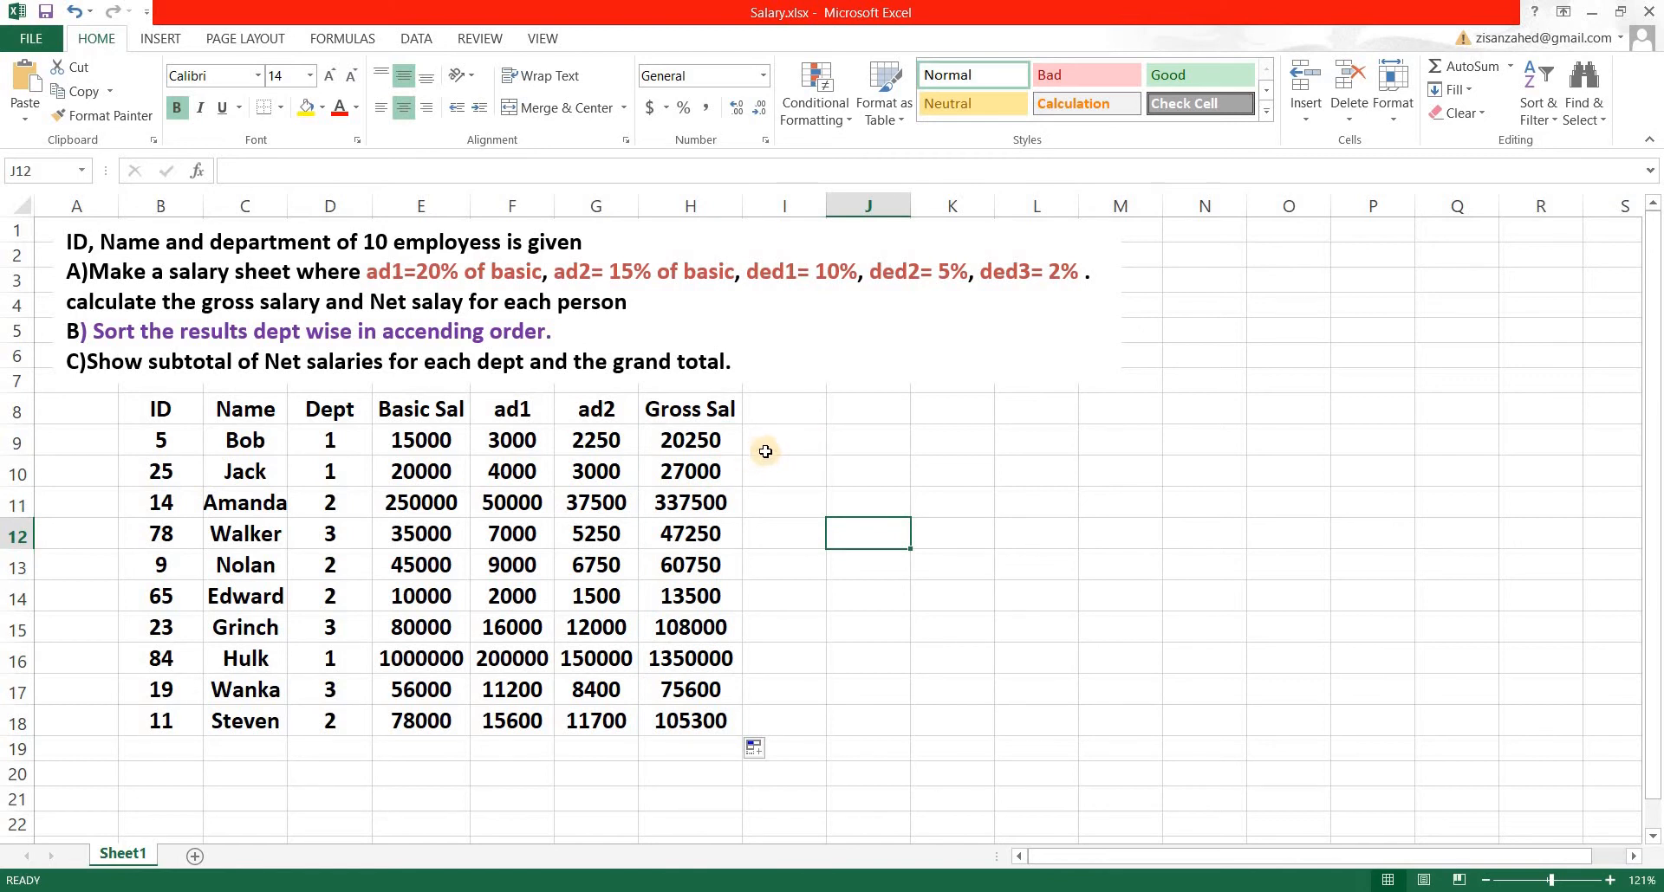
Add the deduction column headings ded1, ded2 and ded3 in cells I8 to K8, beside Gross Sal
{"action": "left_click", "coordinate": [776, 416]}
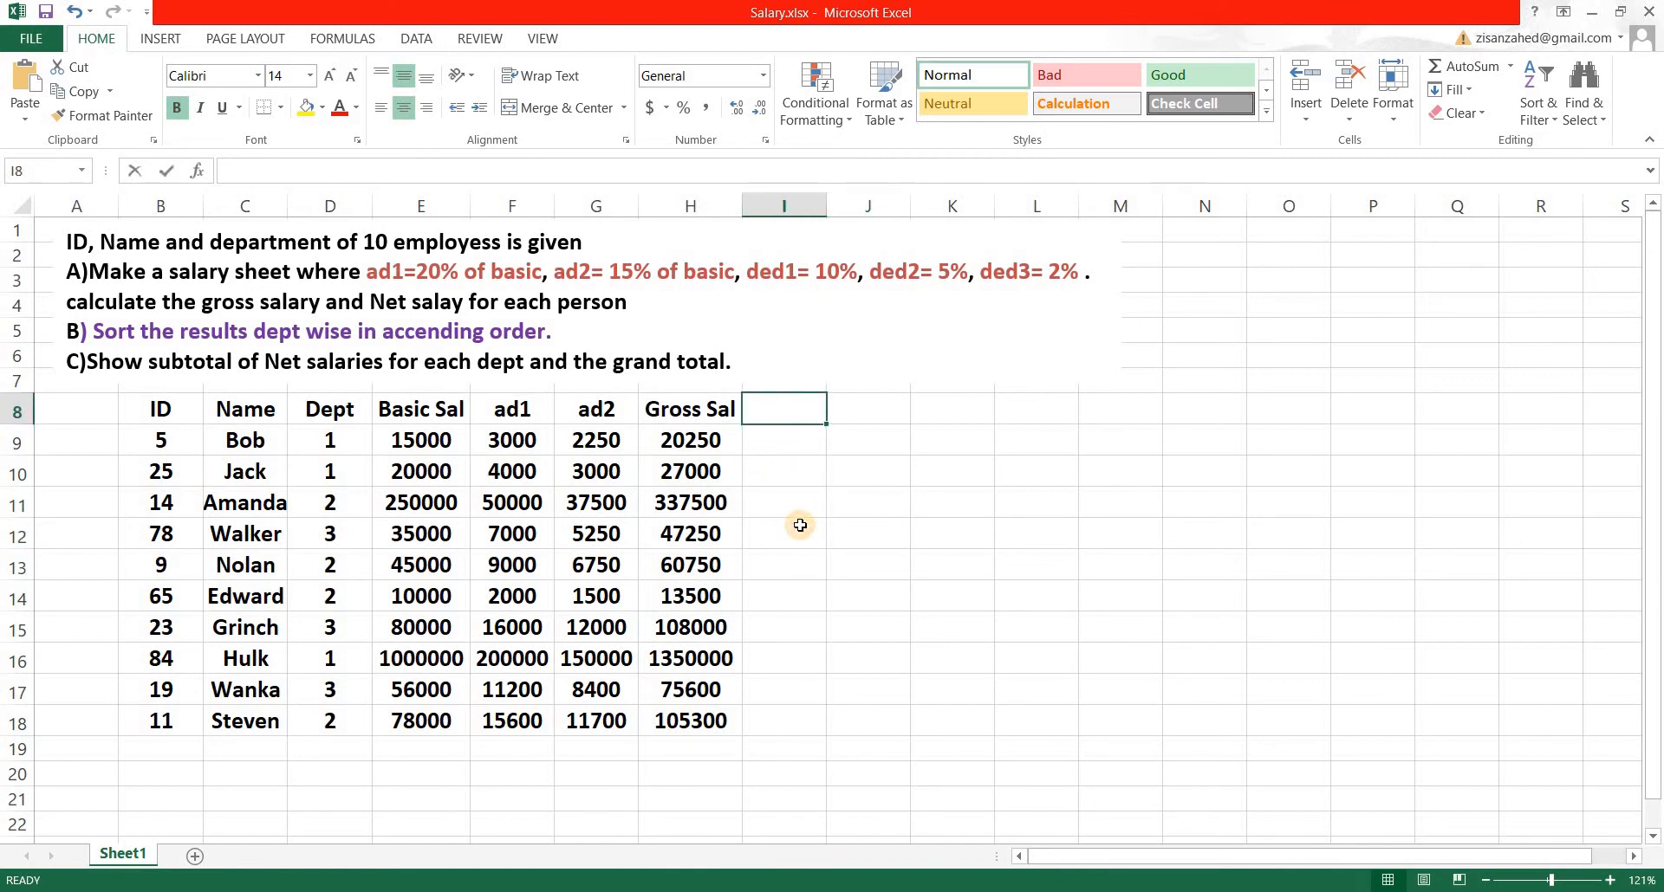
{"action": "type", "text": "ded1"}
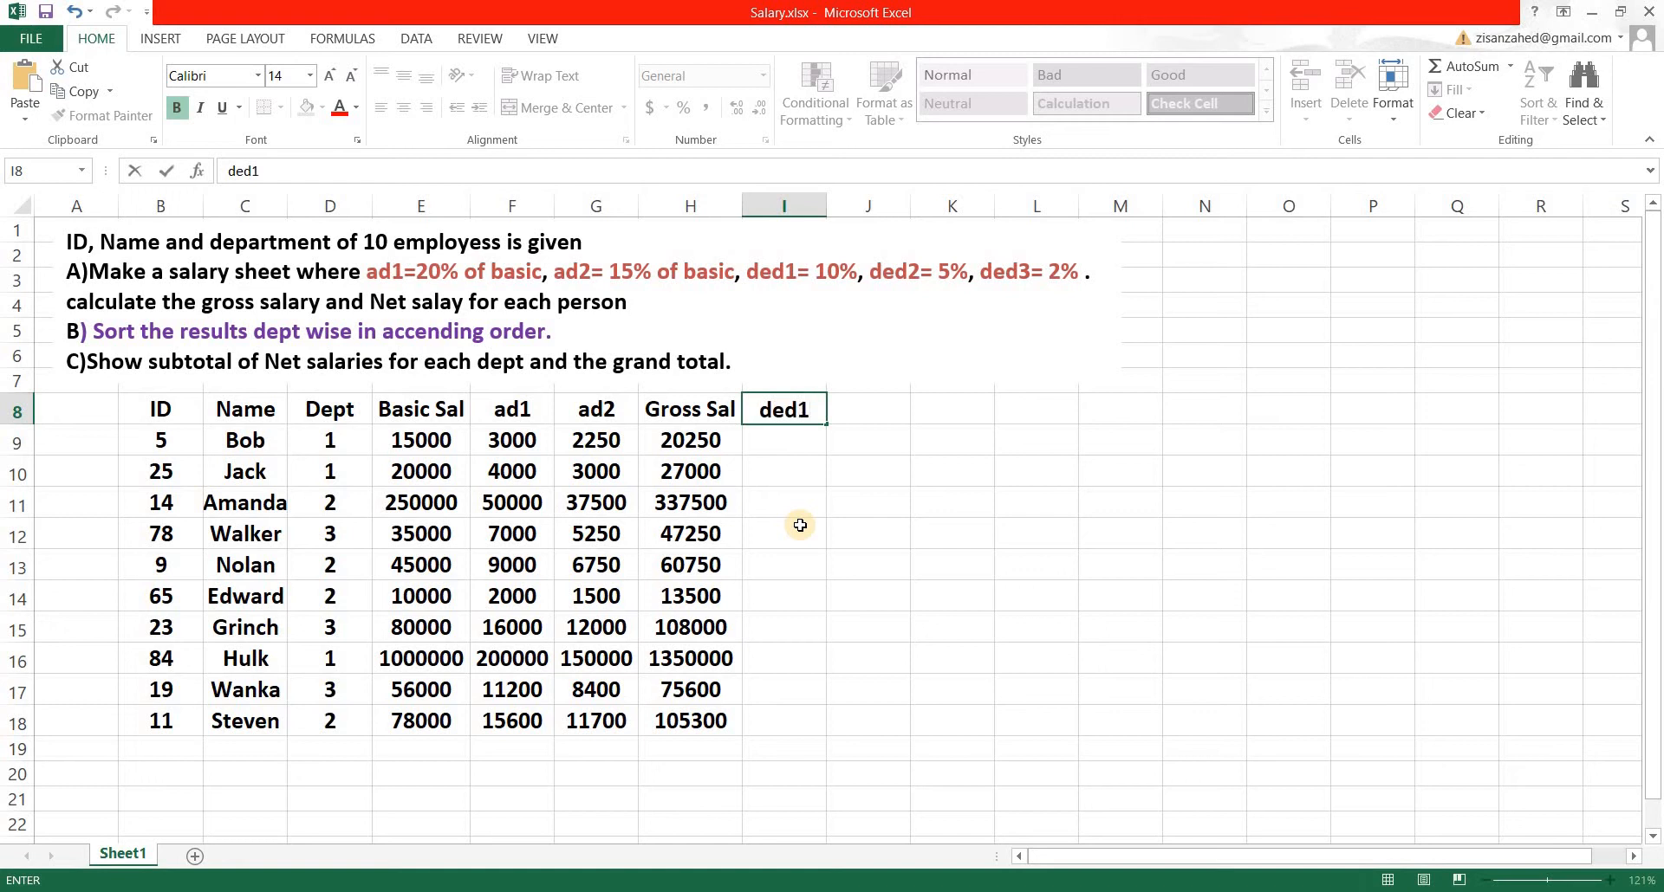
{"action": "key", "text": "Tab"}
{"action": "type", "text": "ded"}
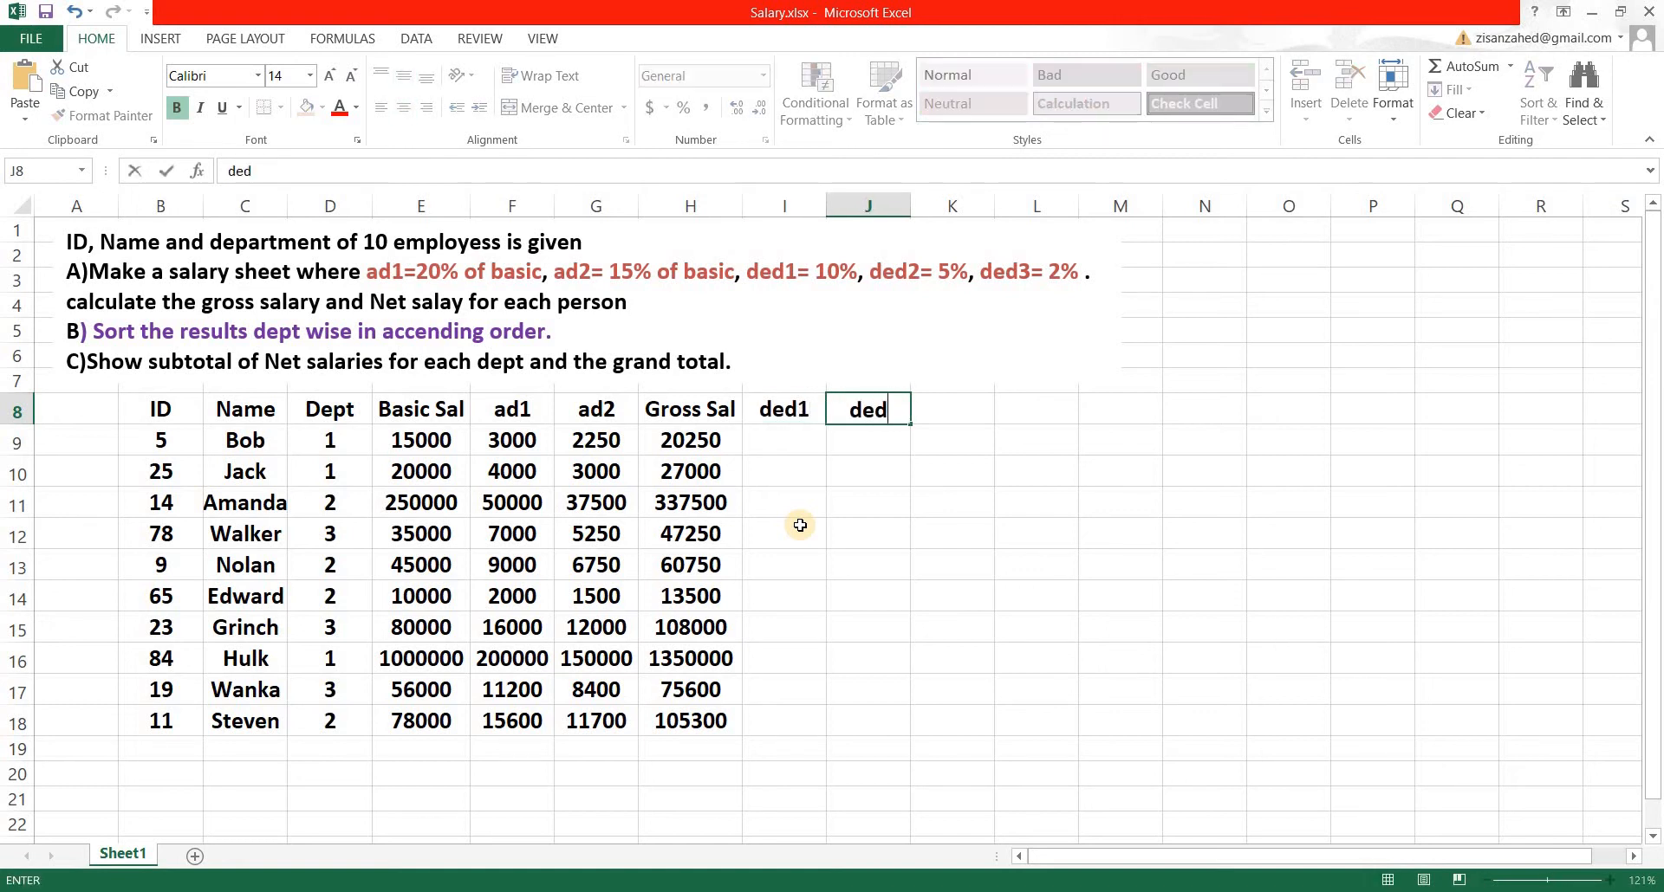
{"action": "type", "text": "2"}
{"action": "key", "text": "Tab"}
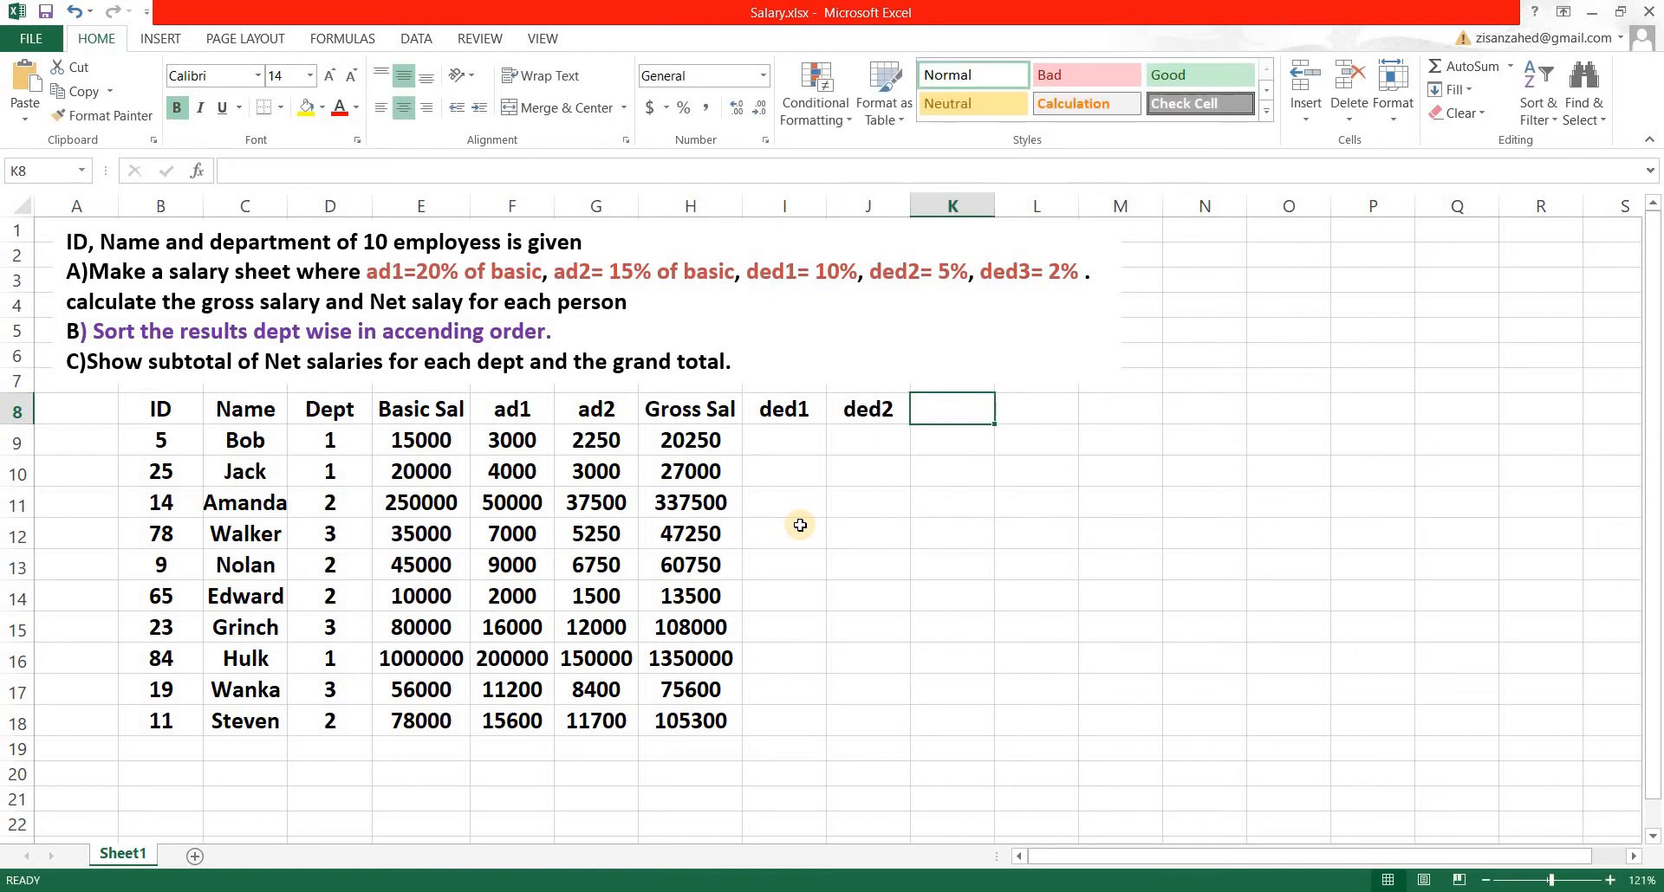
{"action": "type", "text": "ded3"}
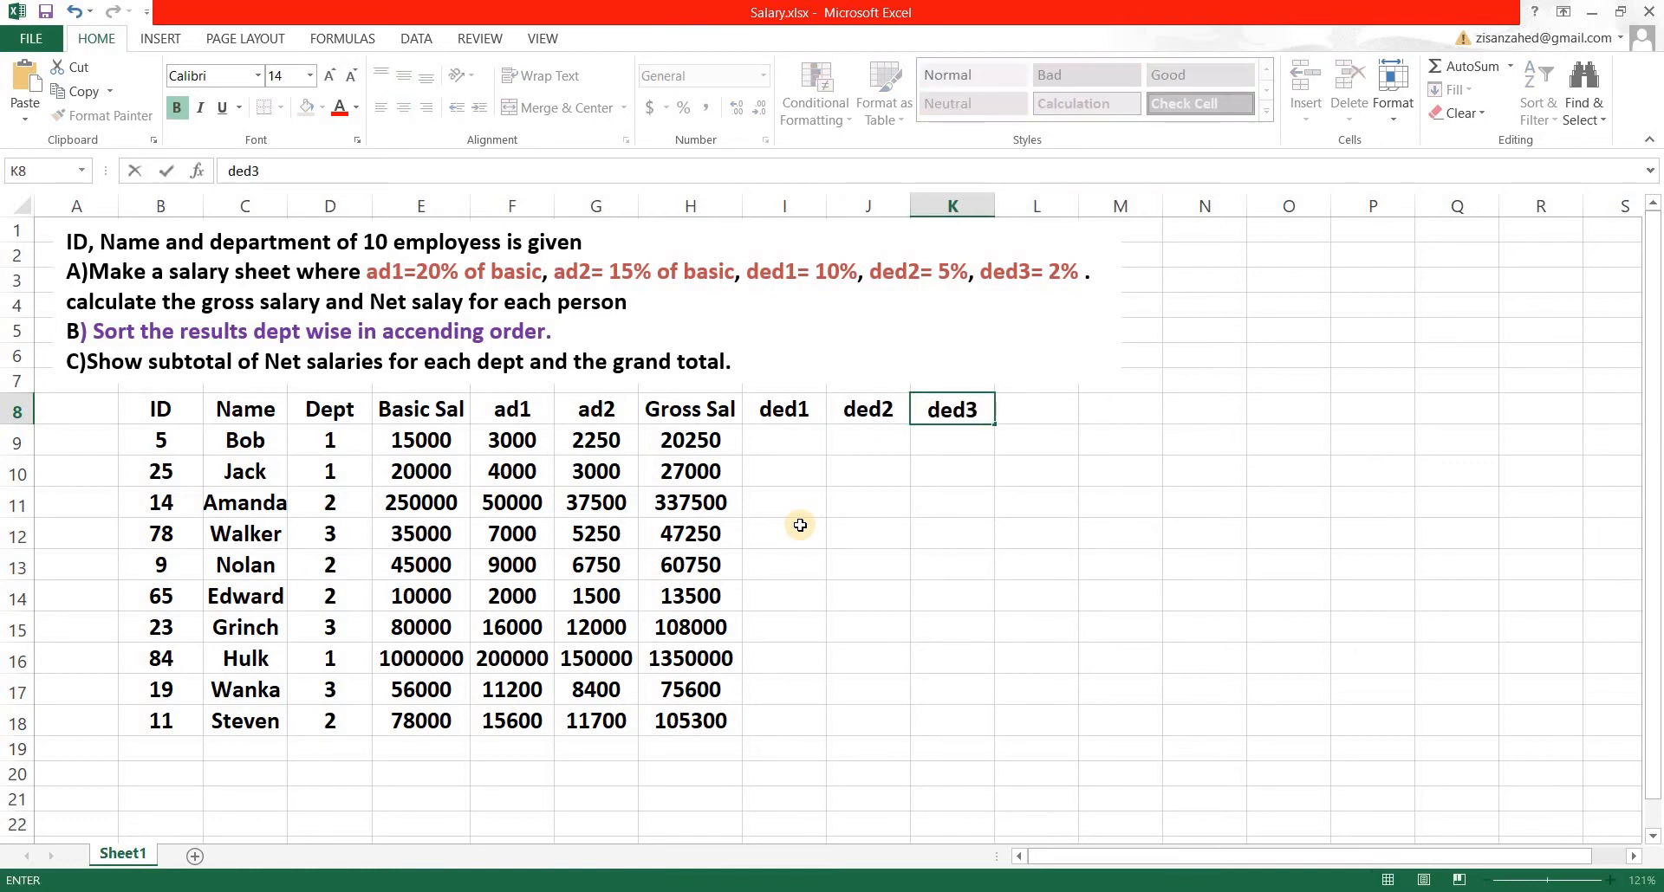
{"action": "key", "text": "Return"}
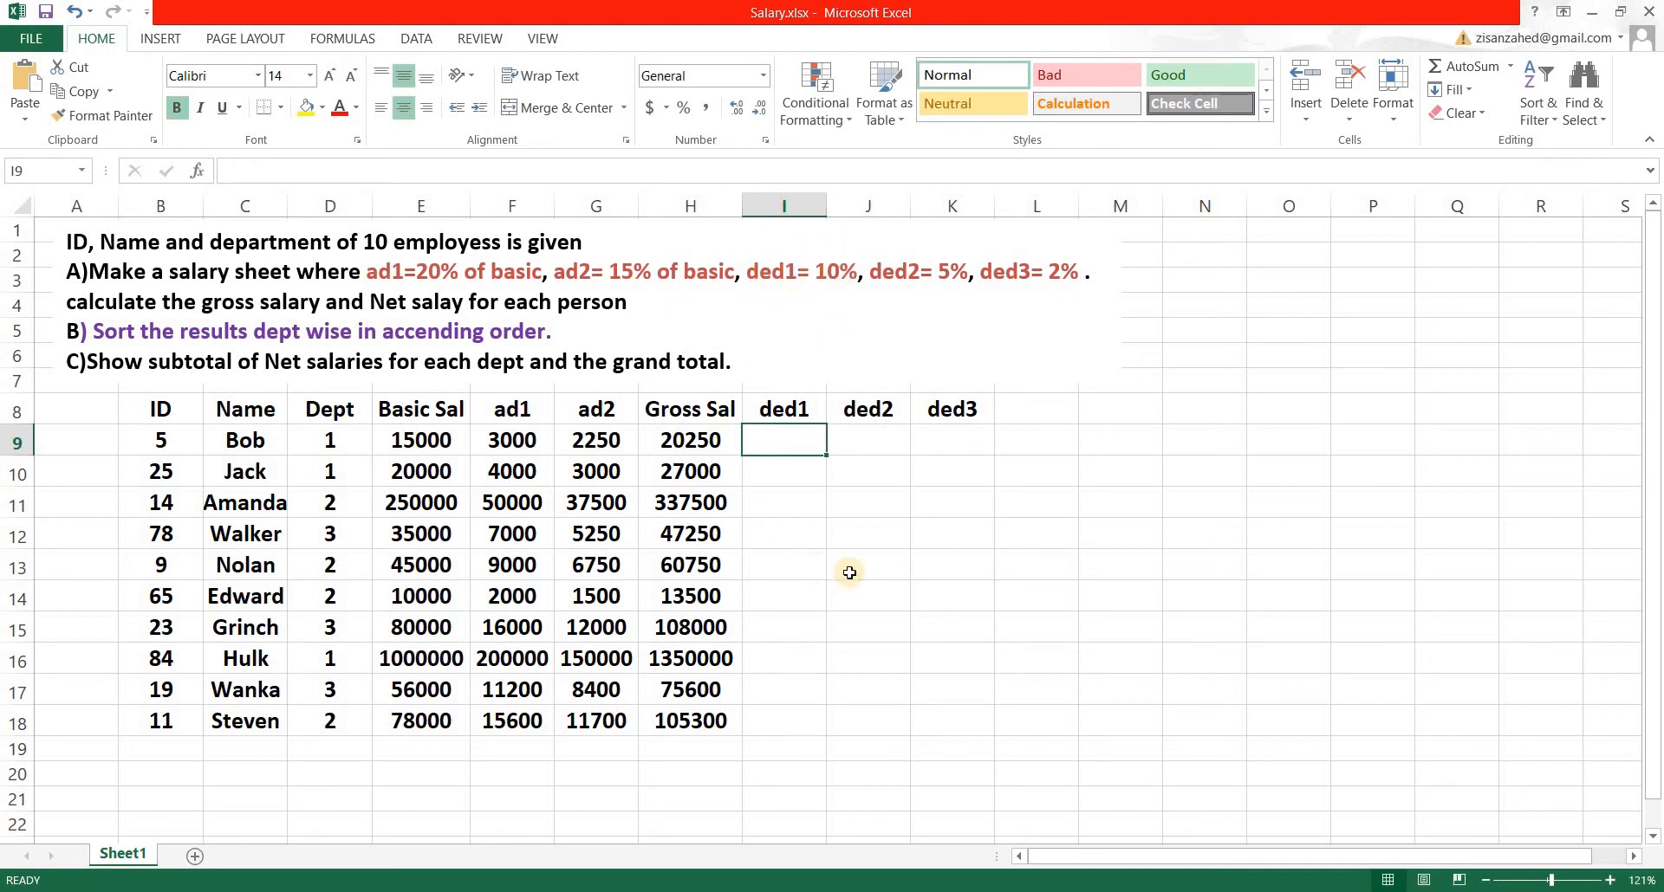
Calculate ded1 for the first employee in I9 as 10% of the basic salary with the formula =E9*10%
{"action": "type", "text": "="}
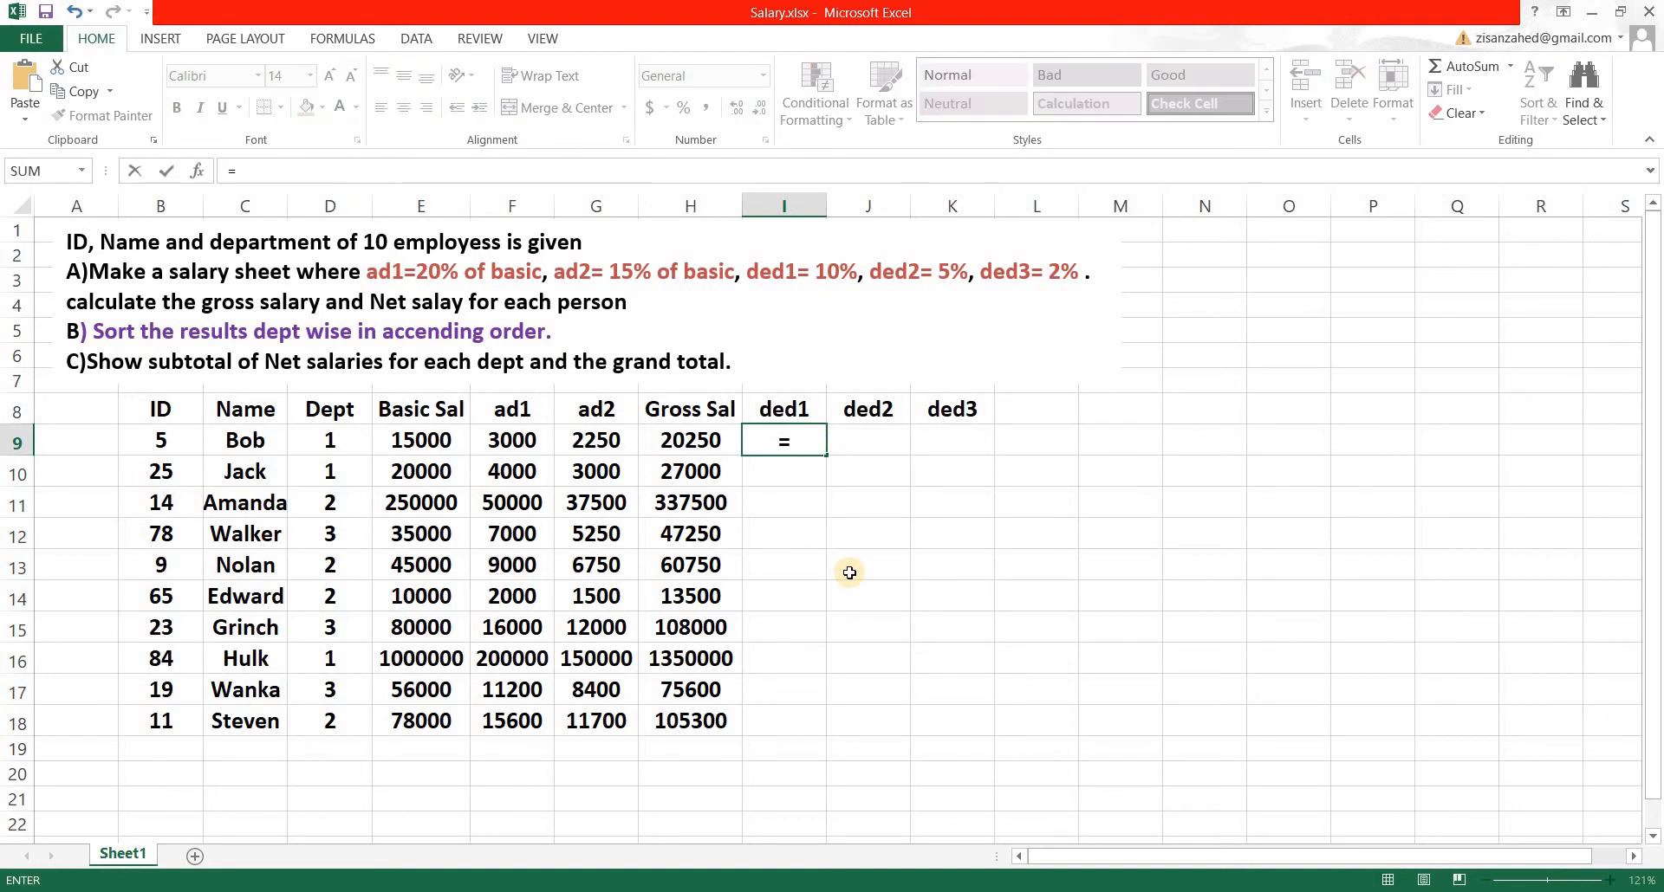
{"action": "left_click", "coordinate": [433, 443]}
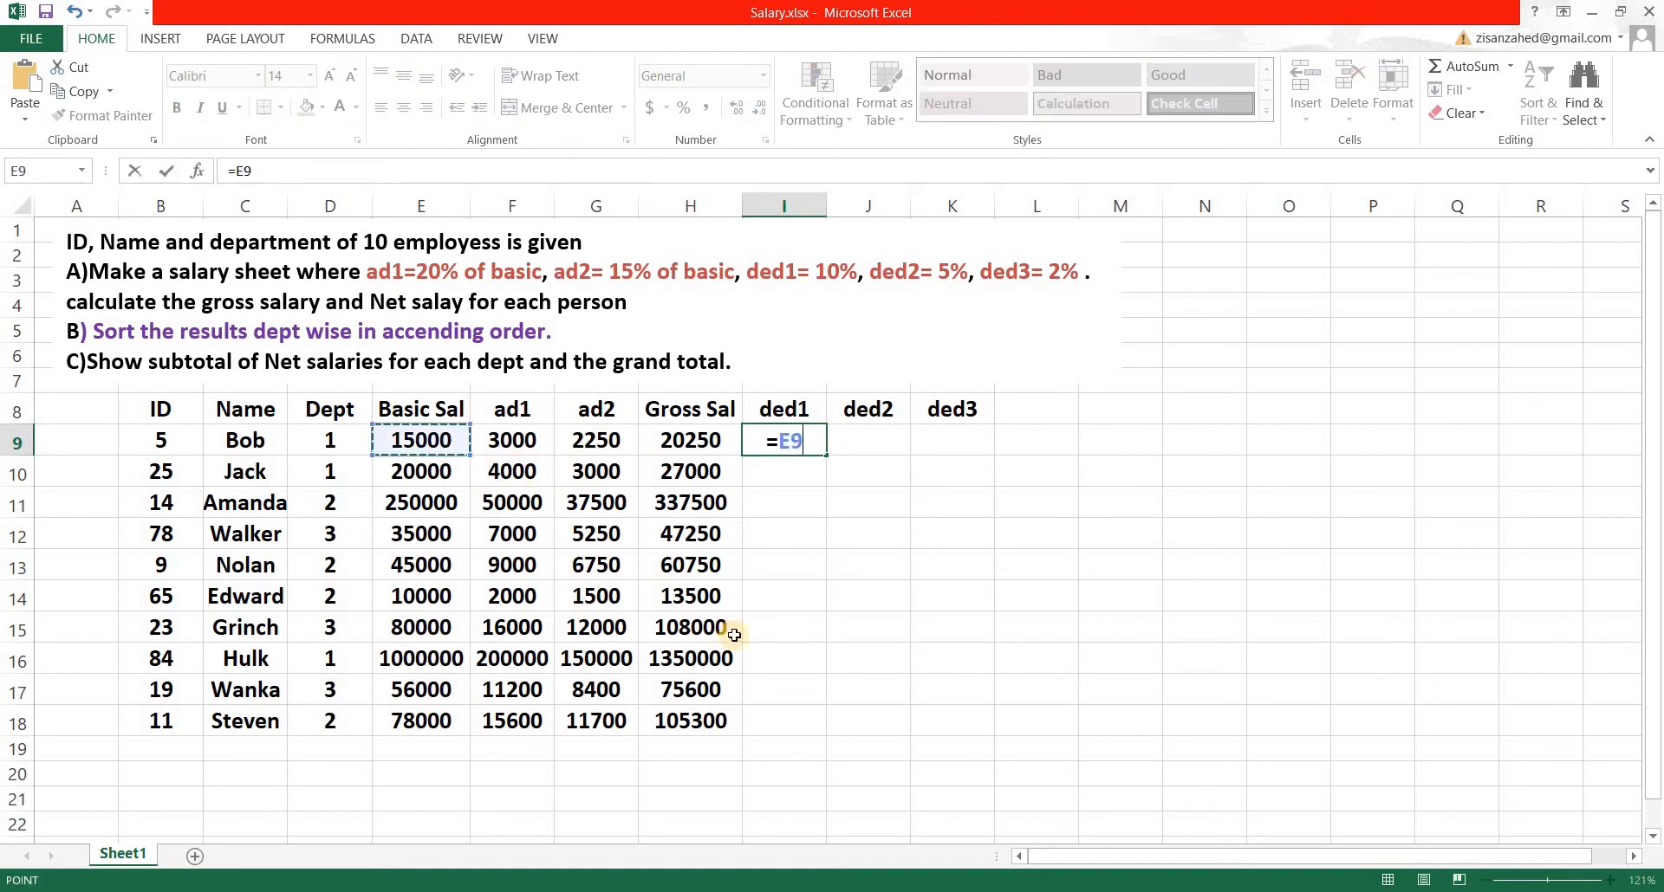
{"action": "type", "text": "*"}
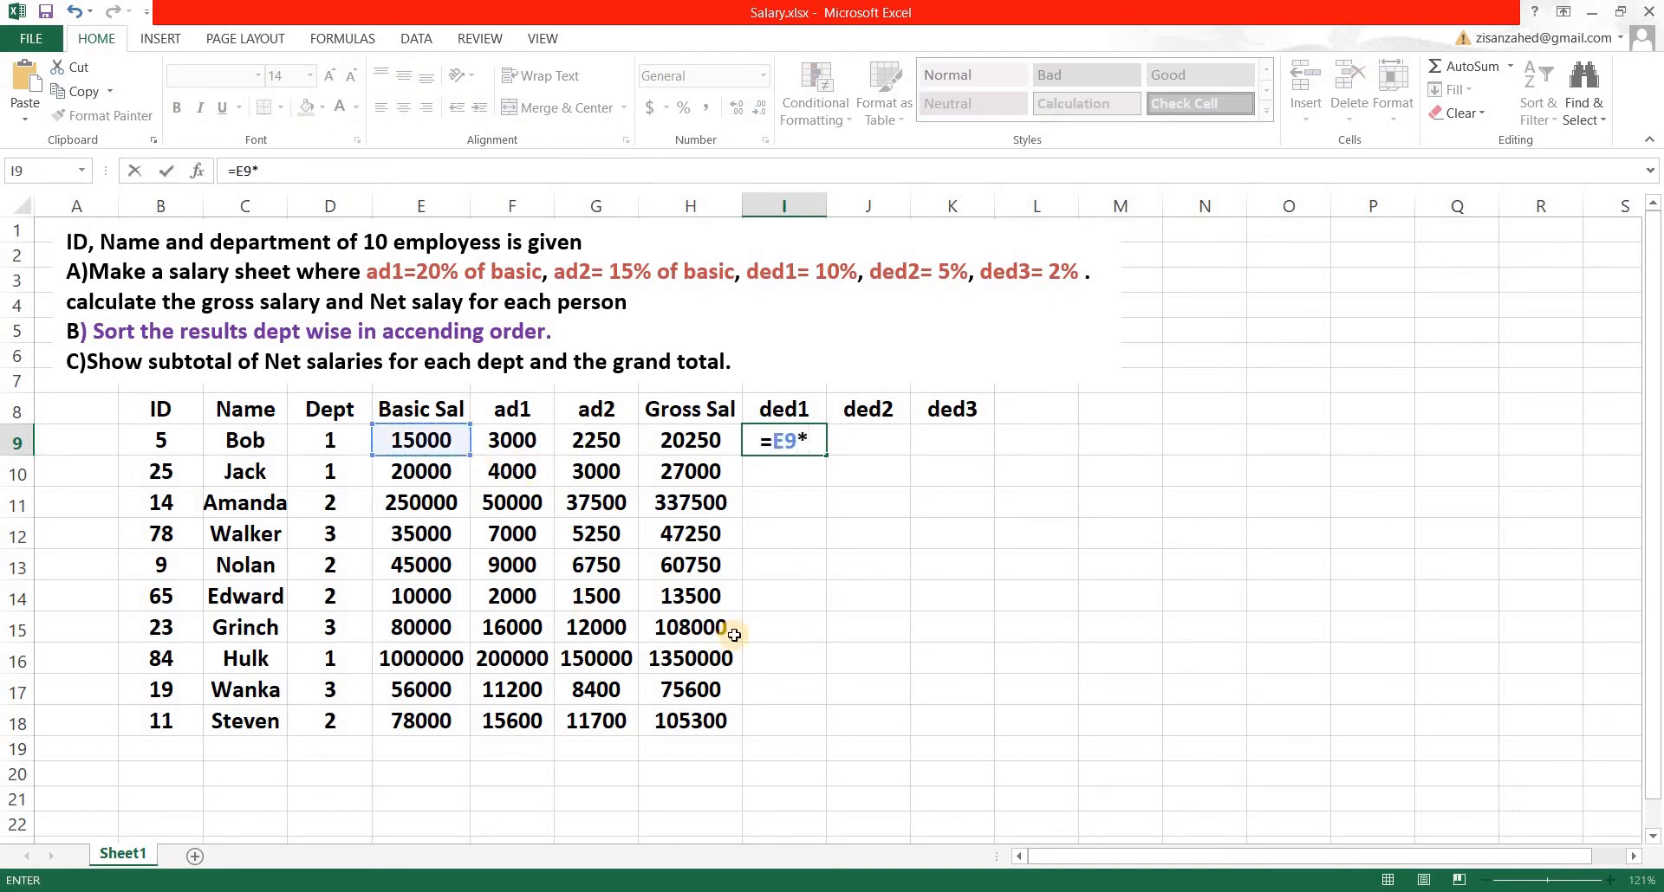
{"action": "type", "text": "10%"}
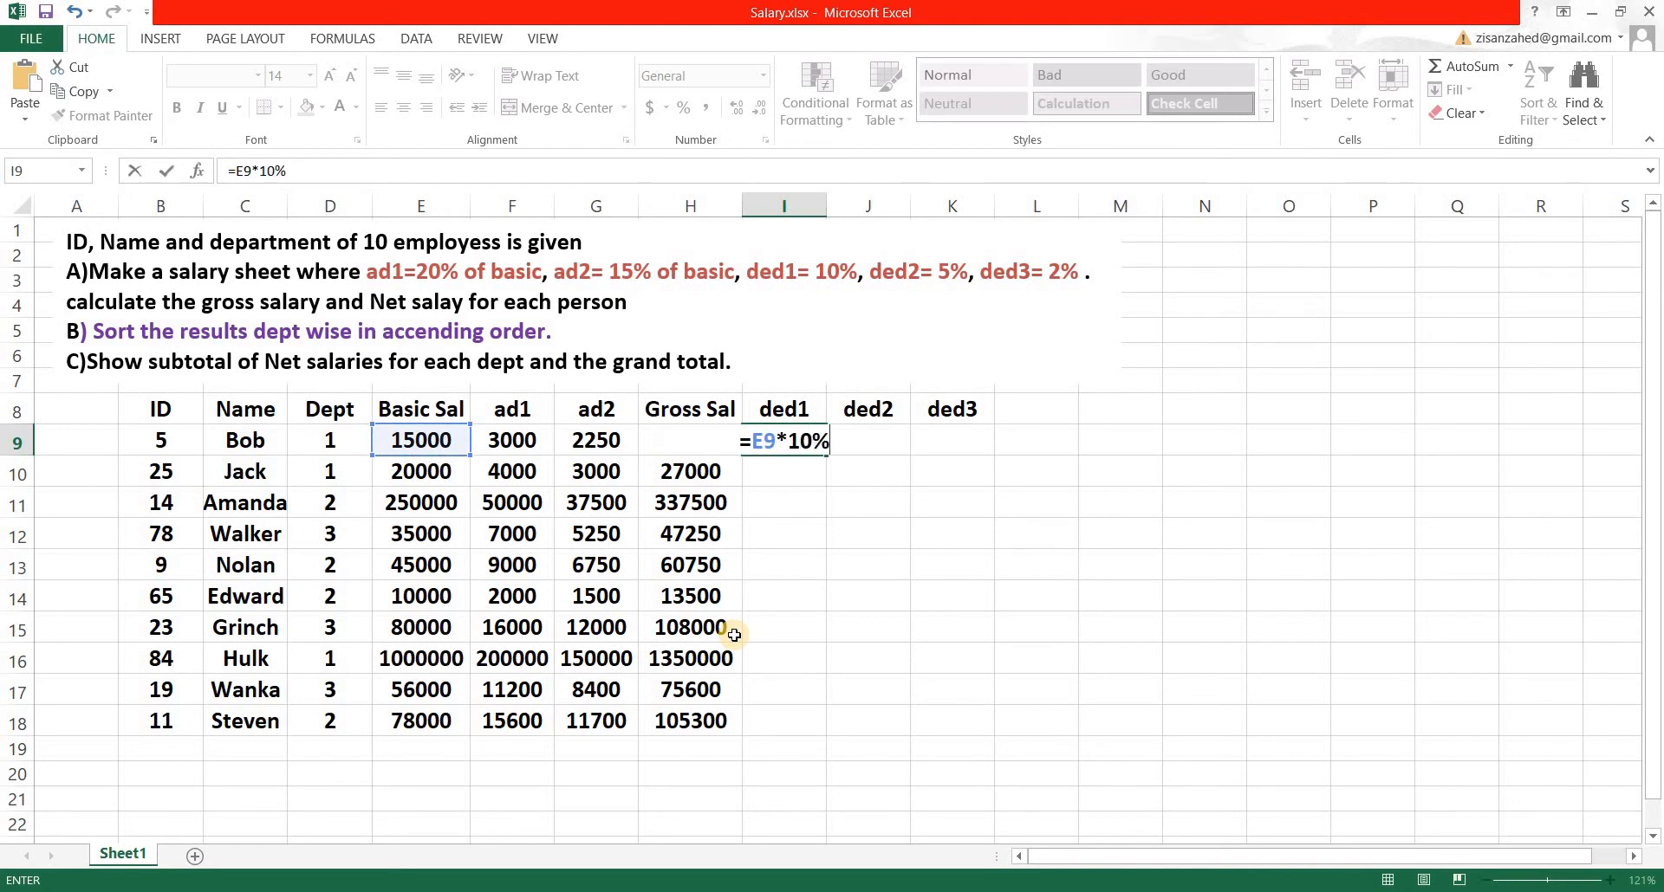
{"action": "key", "text": "Return"}
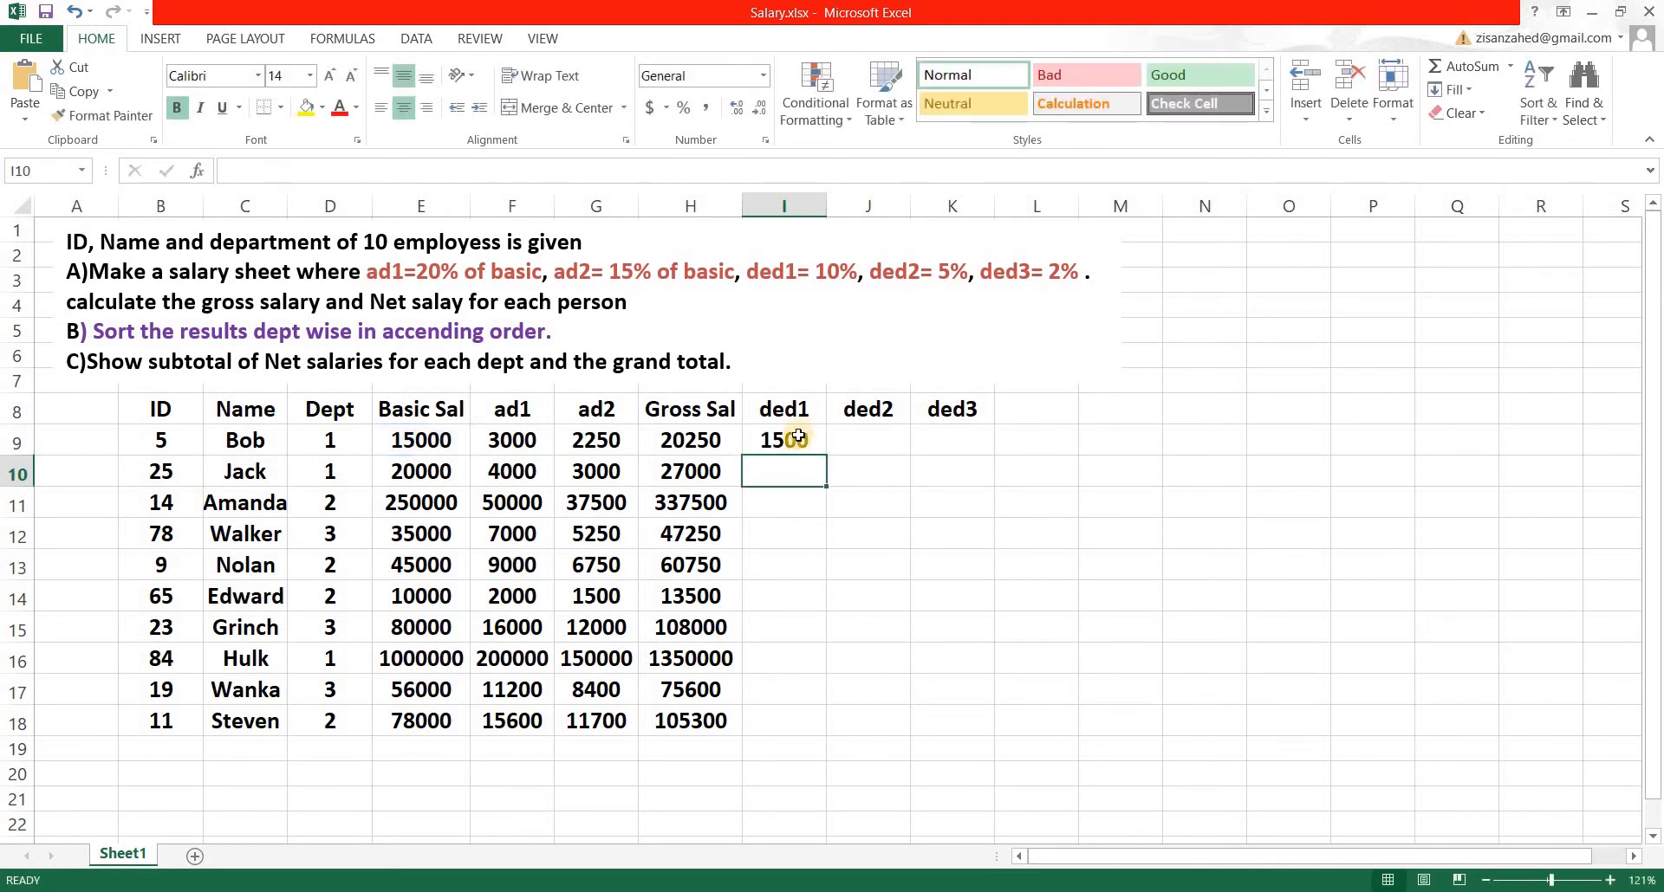
Fill the ded1 formula from I9 down to I18 for the remaining employees
{"action": "left_click", "coordinate": [820, 451]}
{"action": "left_click_drag", "start_coordinate": [824, 453], "coordinate": [805, 722]}
Calculate ded2 in J9 as 5% of the basic salary with =E9*5% and fill the formula down to J18
{"action": "left_click", "coordinate": [872, 434]}
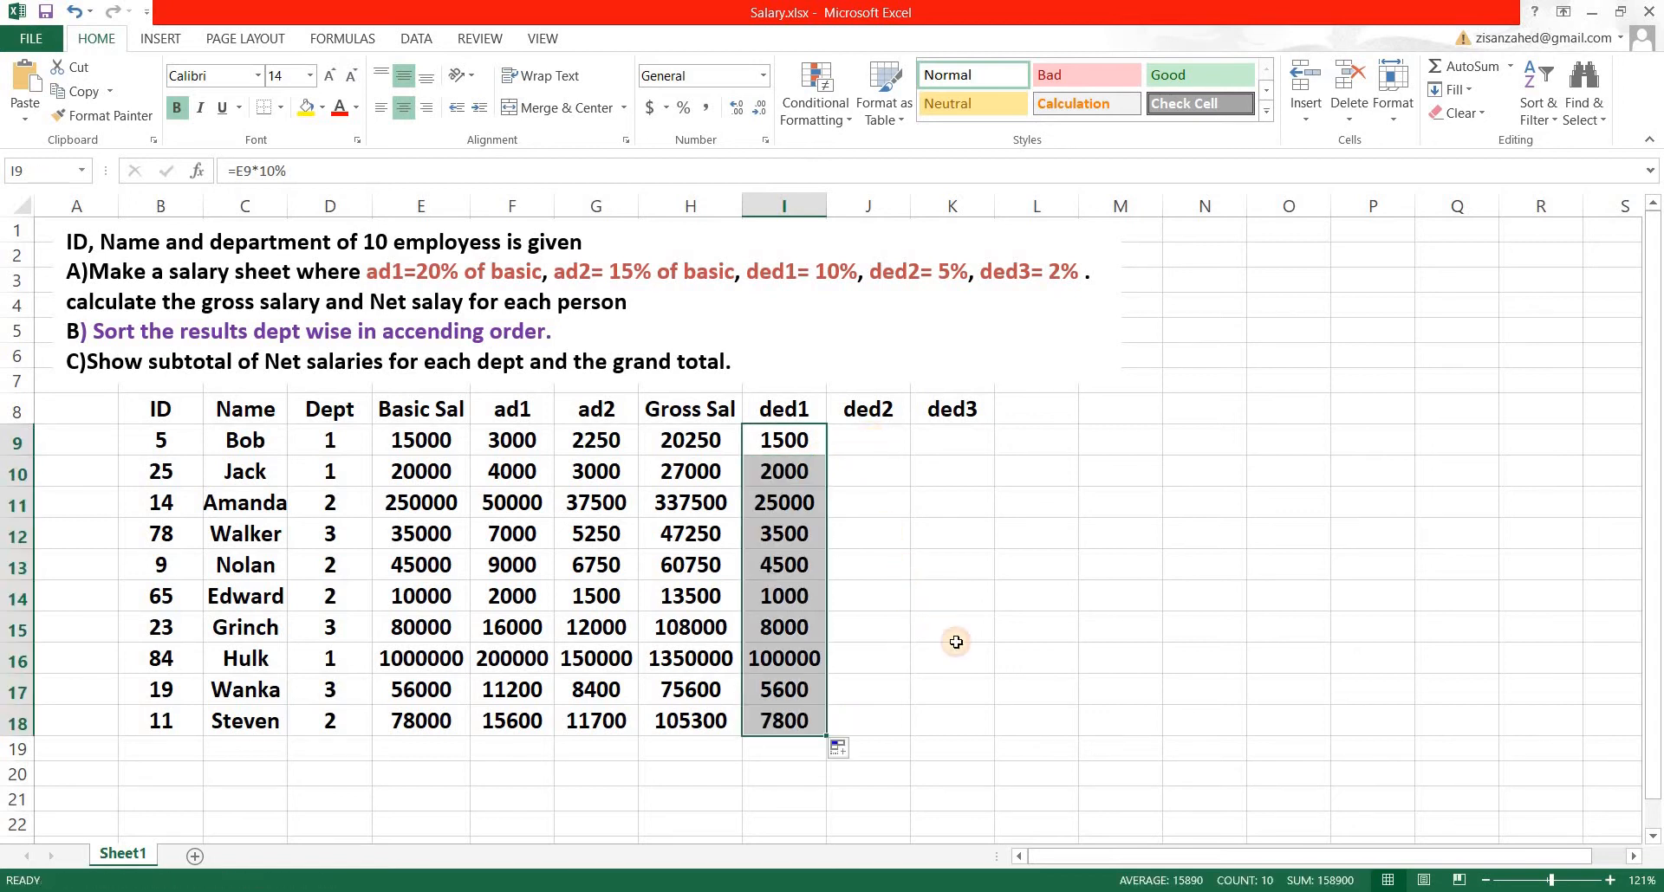
{"action": "type", "text": "="}
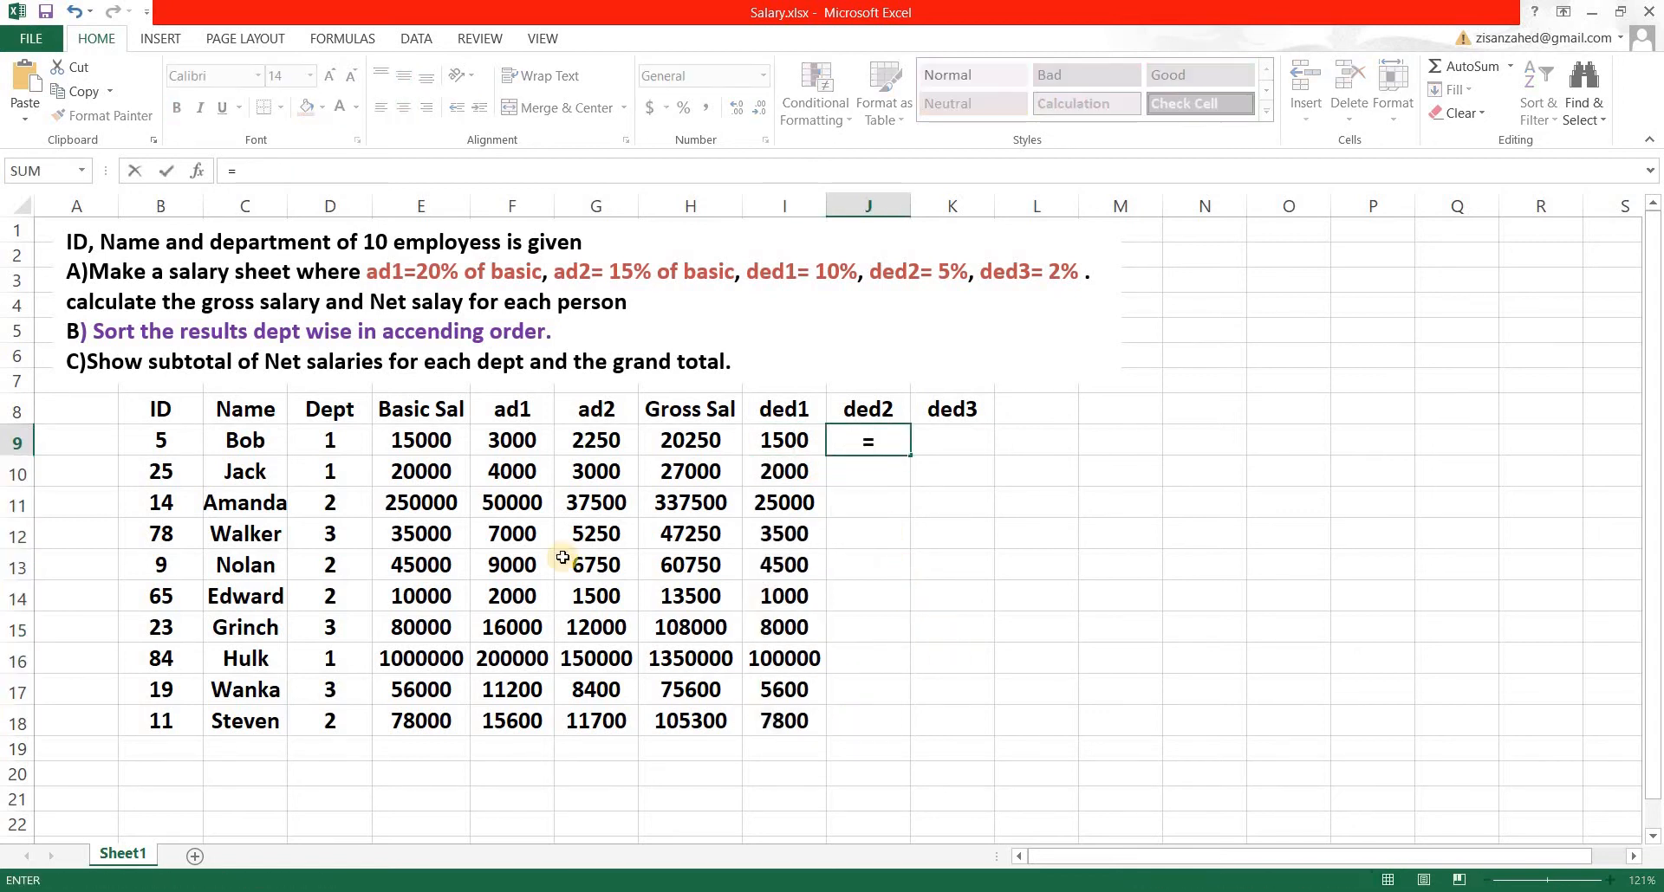
{"action": "left_click", "coordinate": [421, 440]}
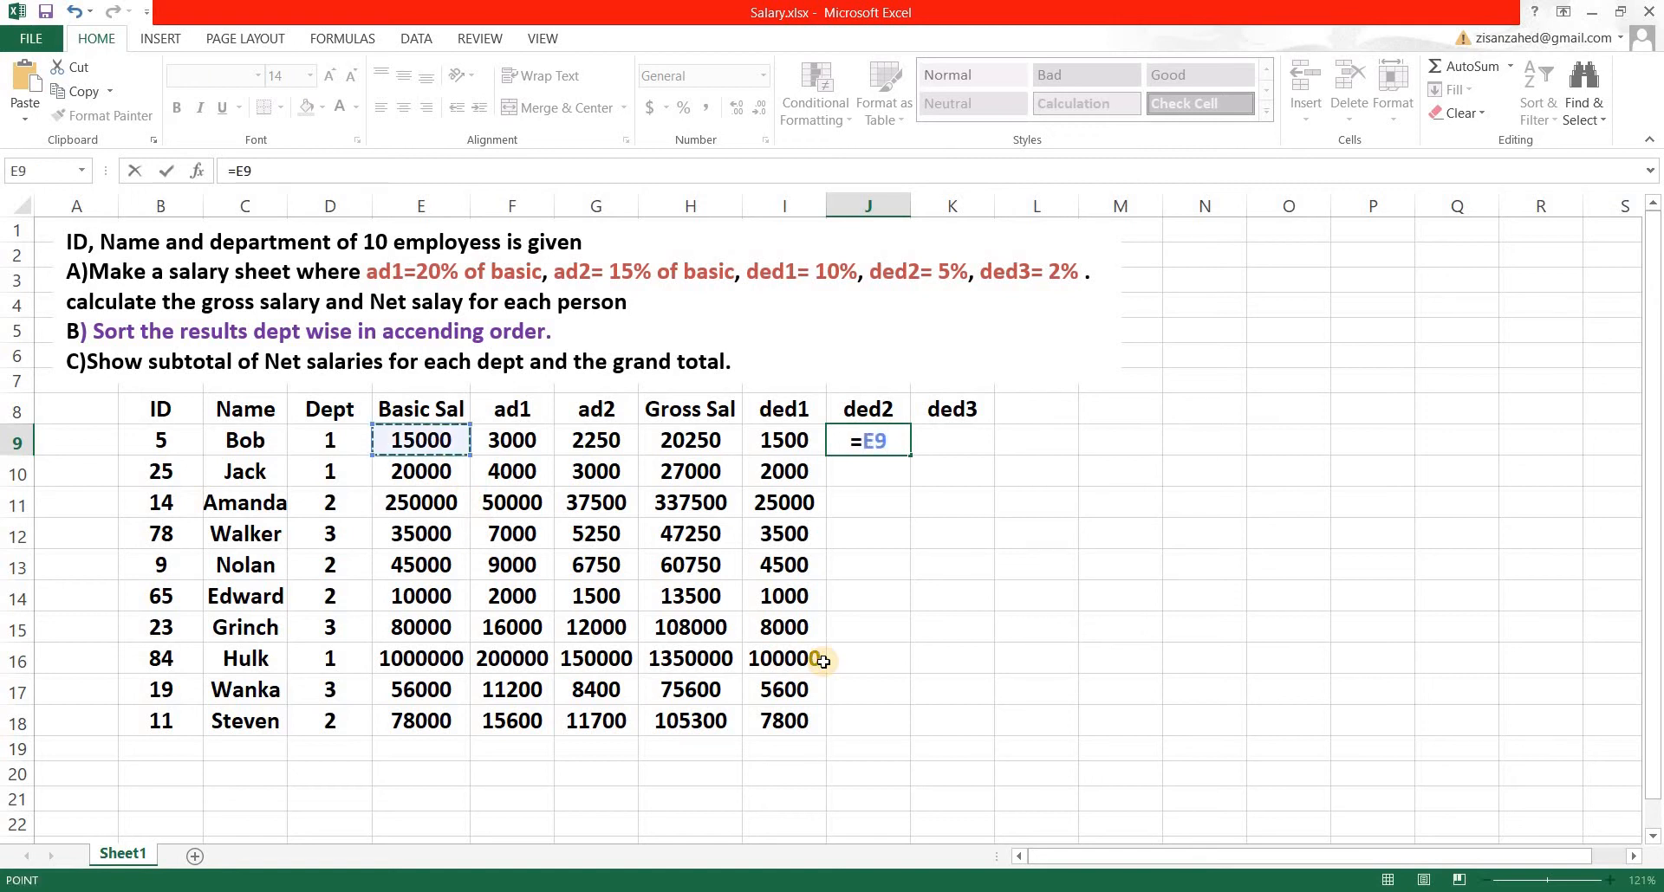
{"action": "type", "text": "*5"}
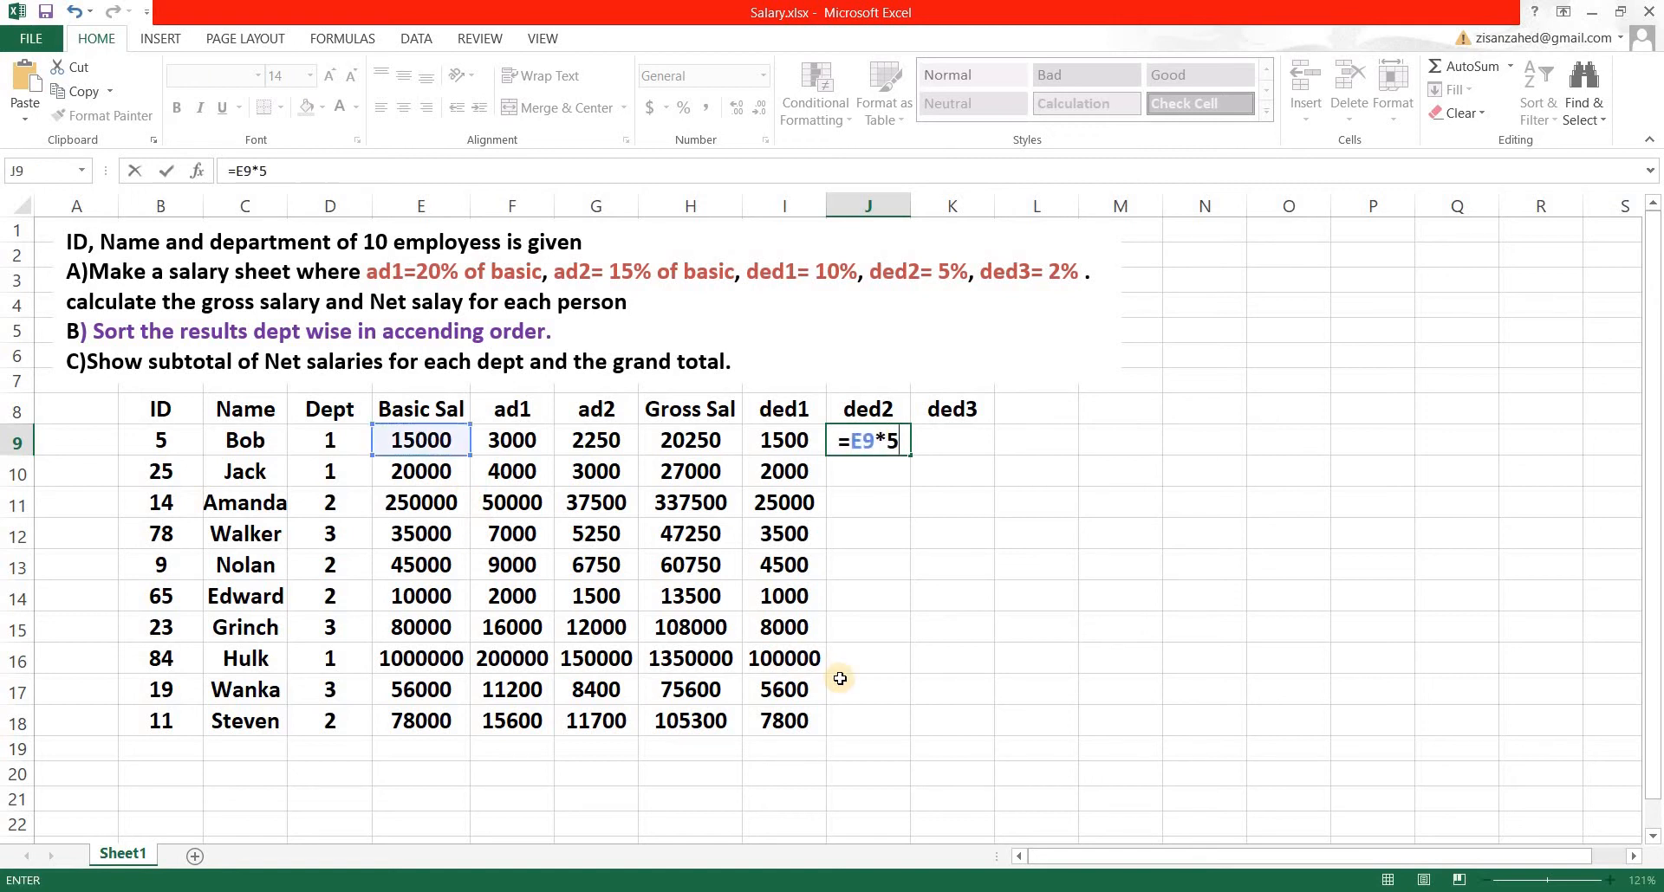
{"action": "type", "text": "%"}
{"action": "key", "text": "Return"}
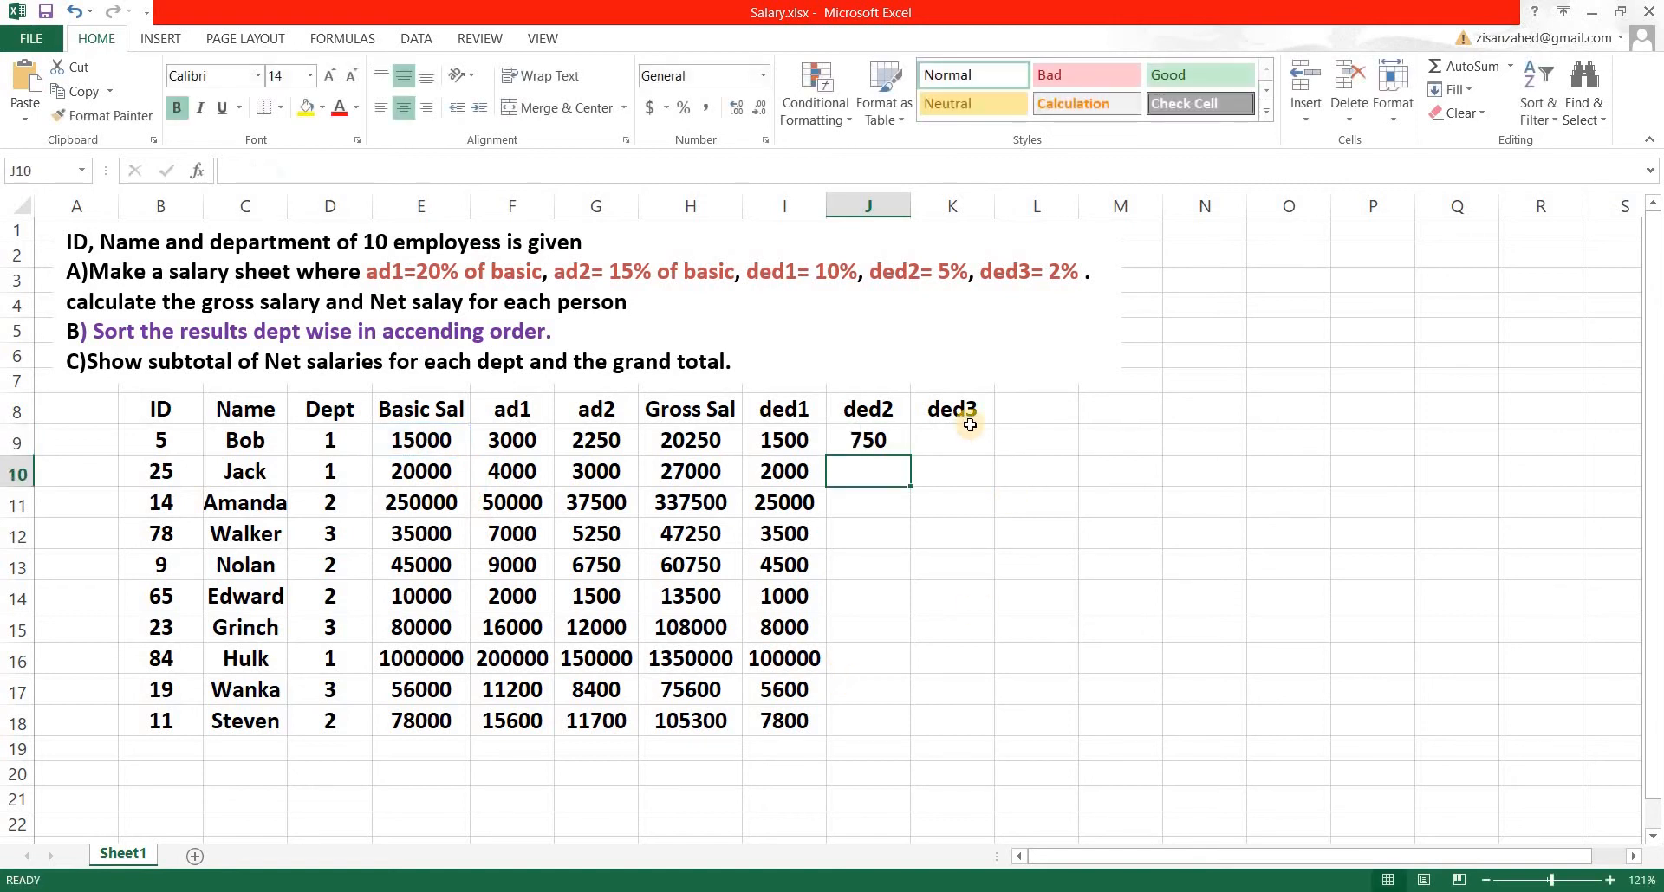
{"action": "left_click", "coordinate": [877, 437]}
{"action": "left_click_drag", "start_coordinate": [910, 455], "coordinate": [892, 726]}
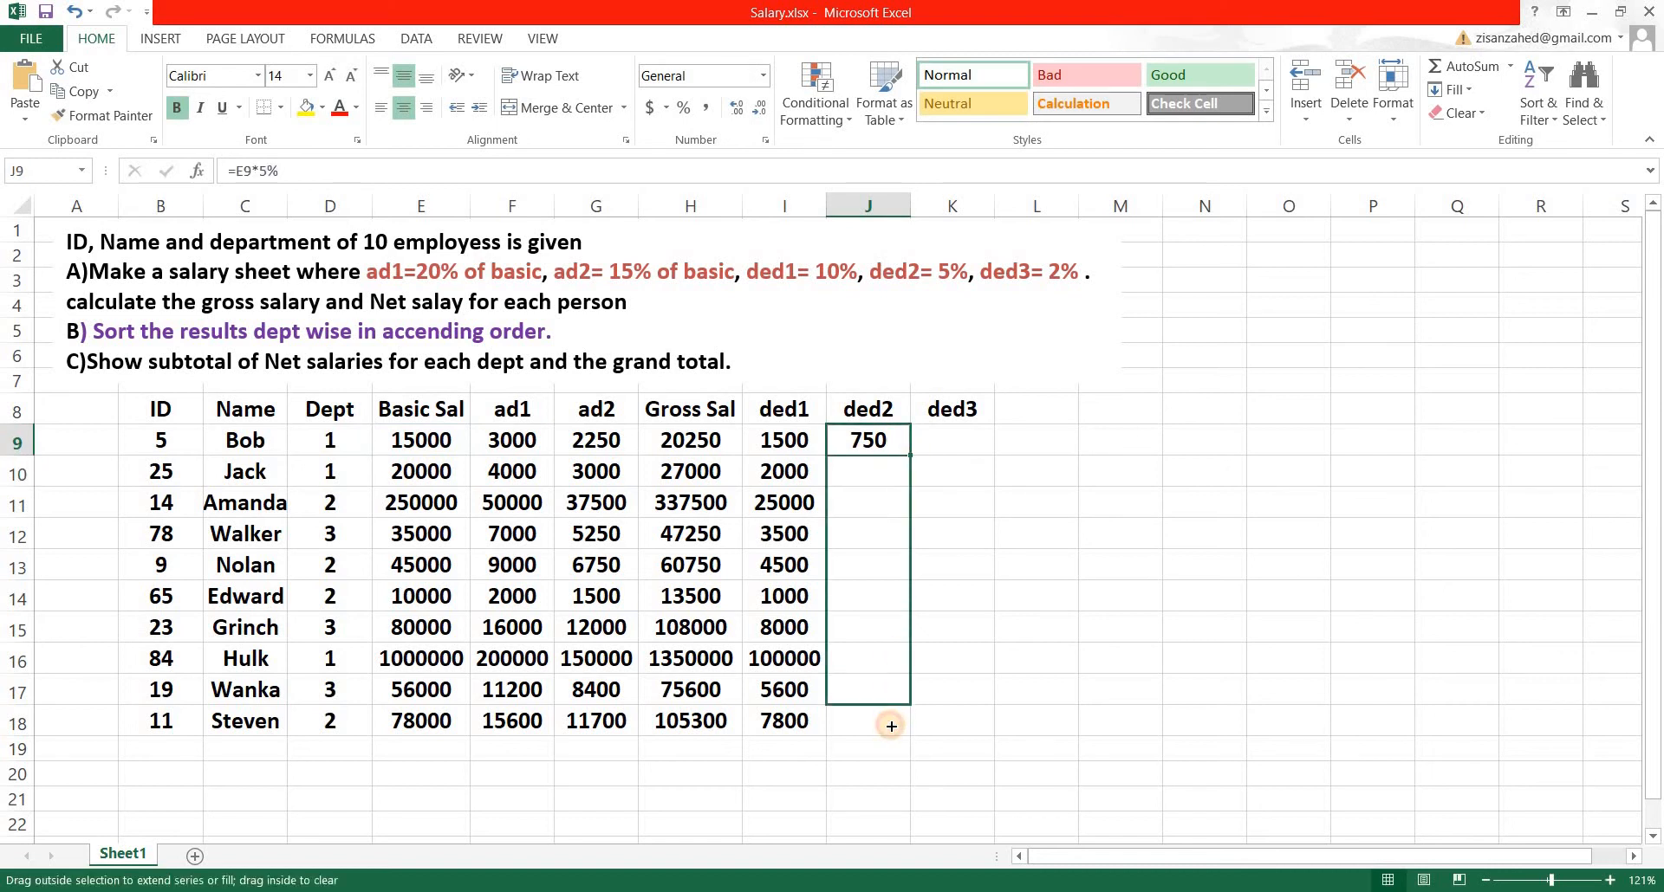
Calculate ded3 in K9 as 2% of the basic salary with =E9*2% and fill the formula down to K18
{"action": "key", "text": "Right"}
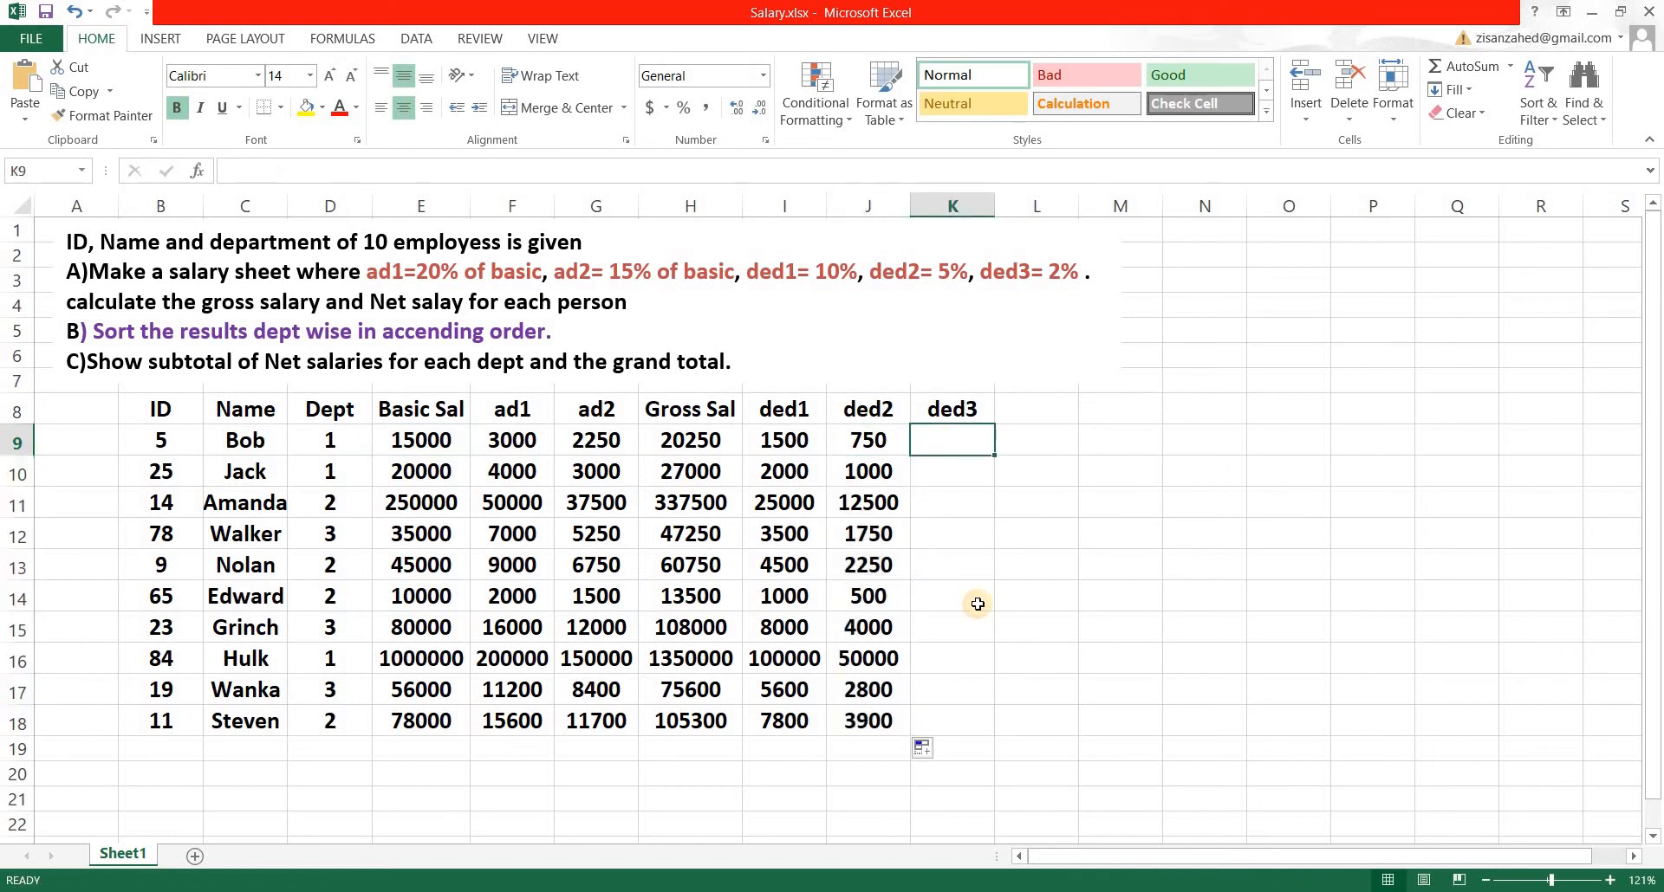
{"action": "type", "text": "="}
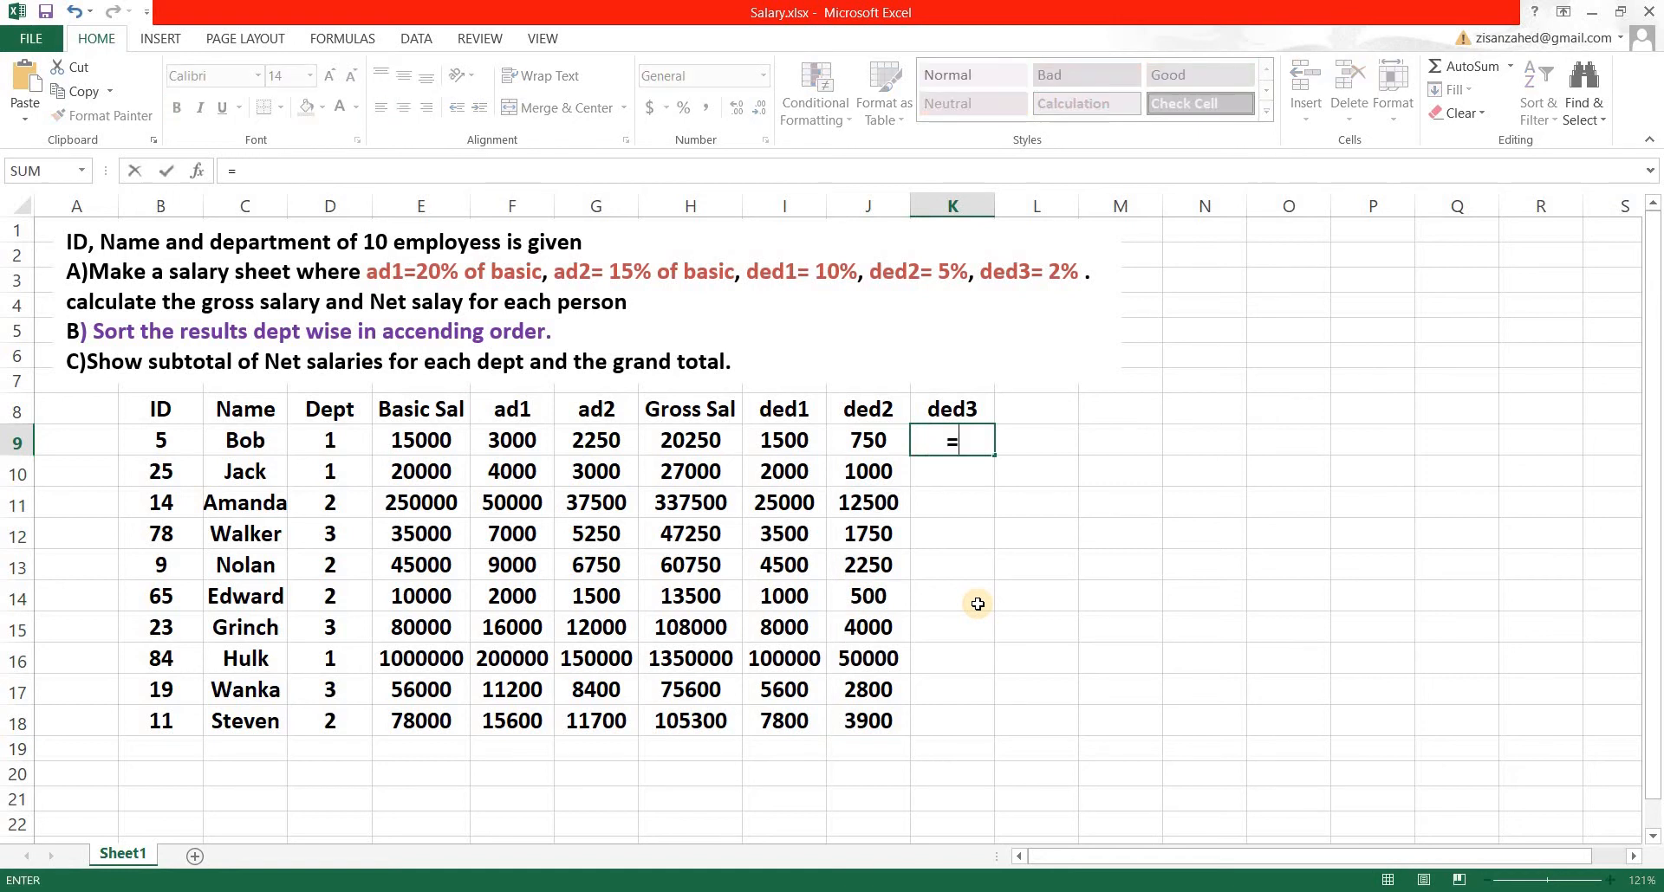
{"action": "left_click", "coordinate": [416, 438]}
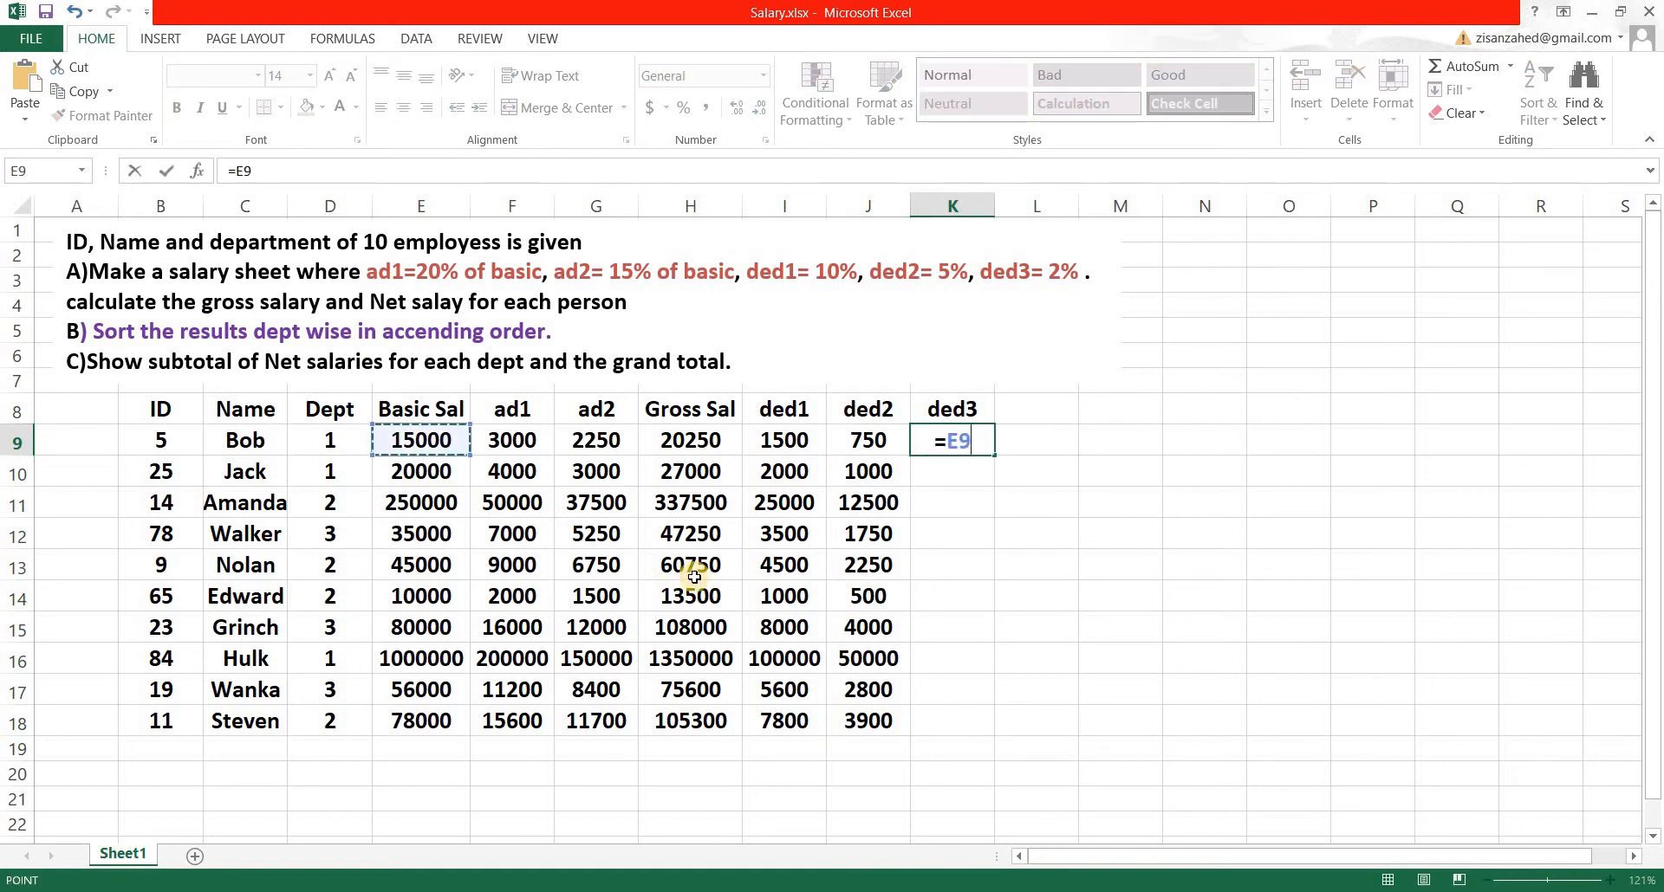
{"action": "type", "text": "*2%"}
{"action": "key", "text": "Return"}
{"action": "left_click", "coordinate": [977, 447]}
{"action": "left_click_drag", "start_coordinate": [995, 454], "coordinate": [976, 735]}
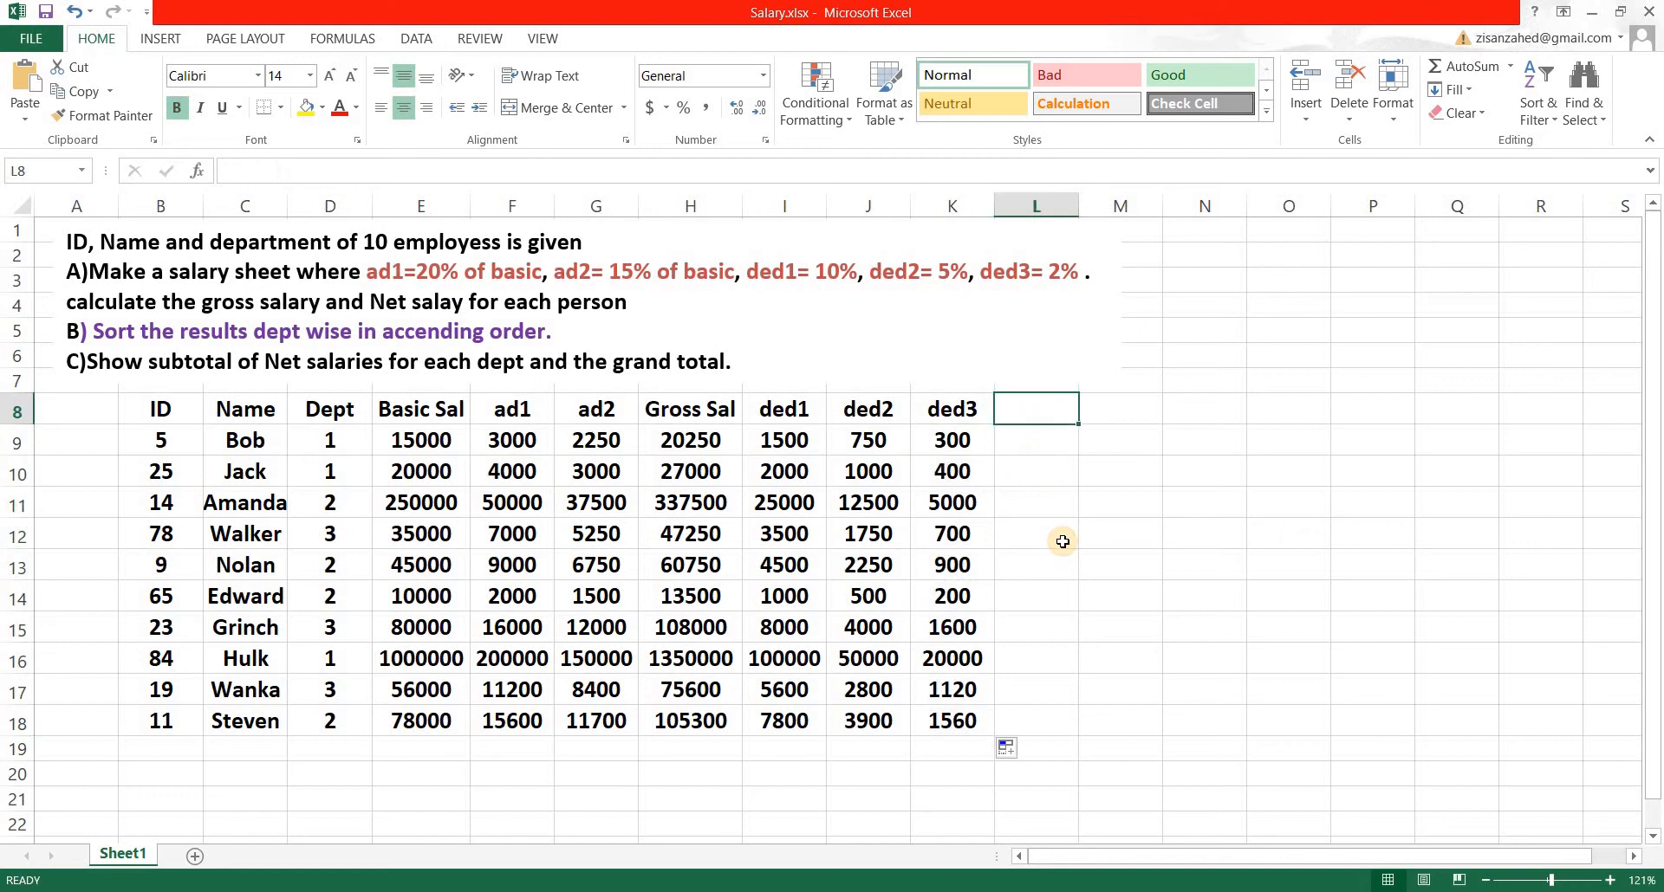
{"action": "type", "text": "Net"}
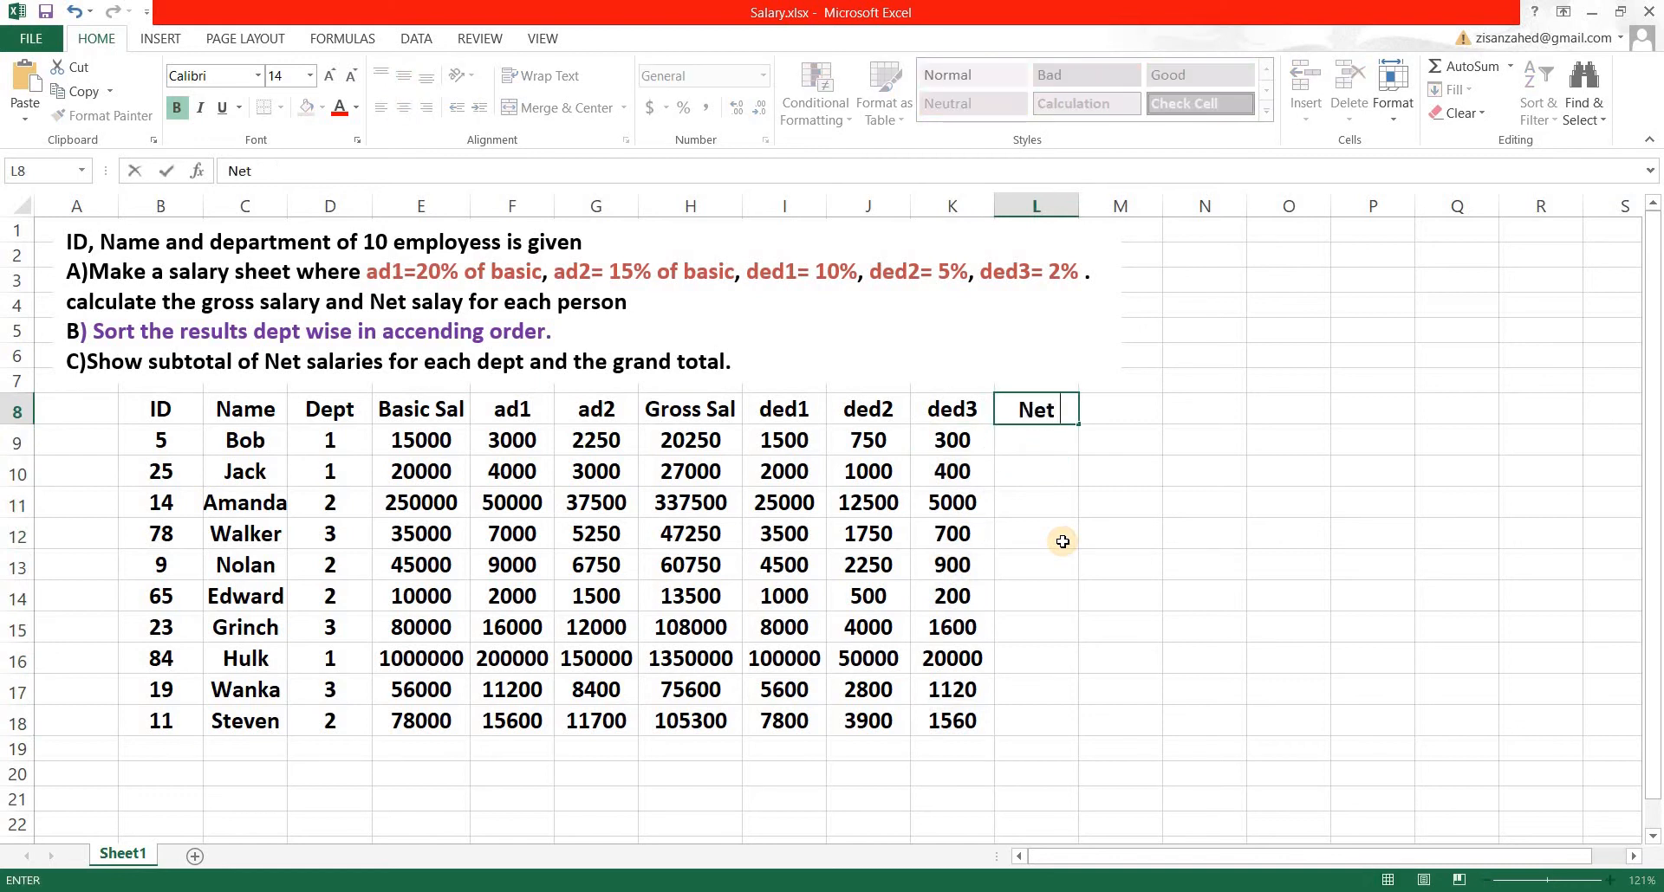
{"action": "type", "text": " Sal"}
{"action": "left_click", "coordinate": [1064, 440]}
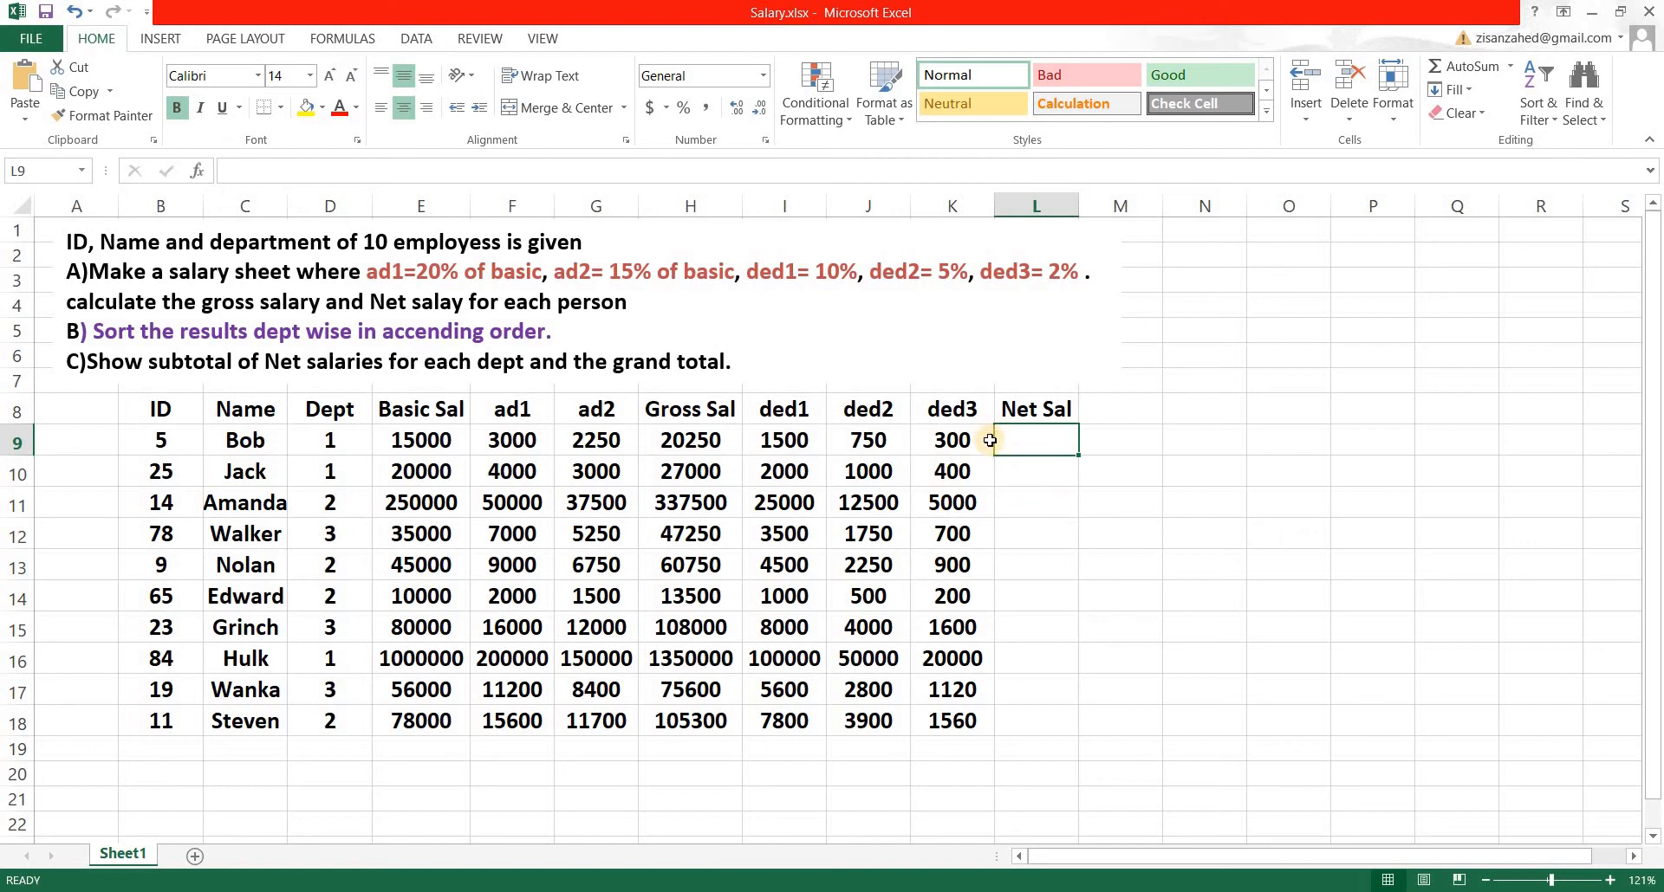
{"action": "key", "text": "Up"}
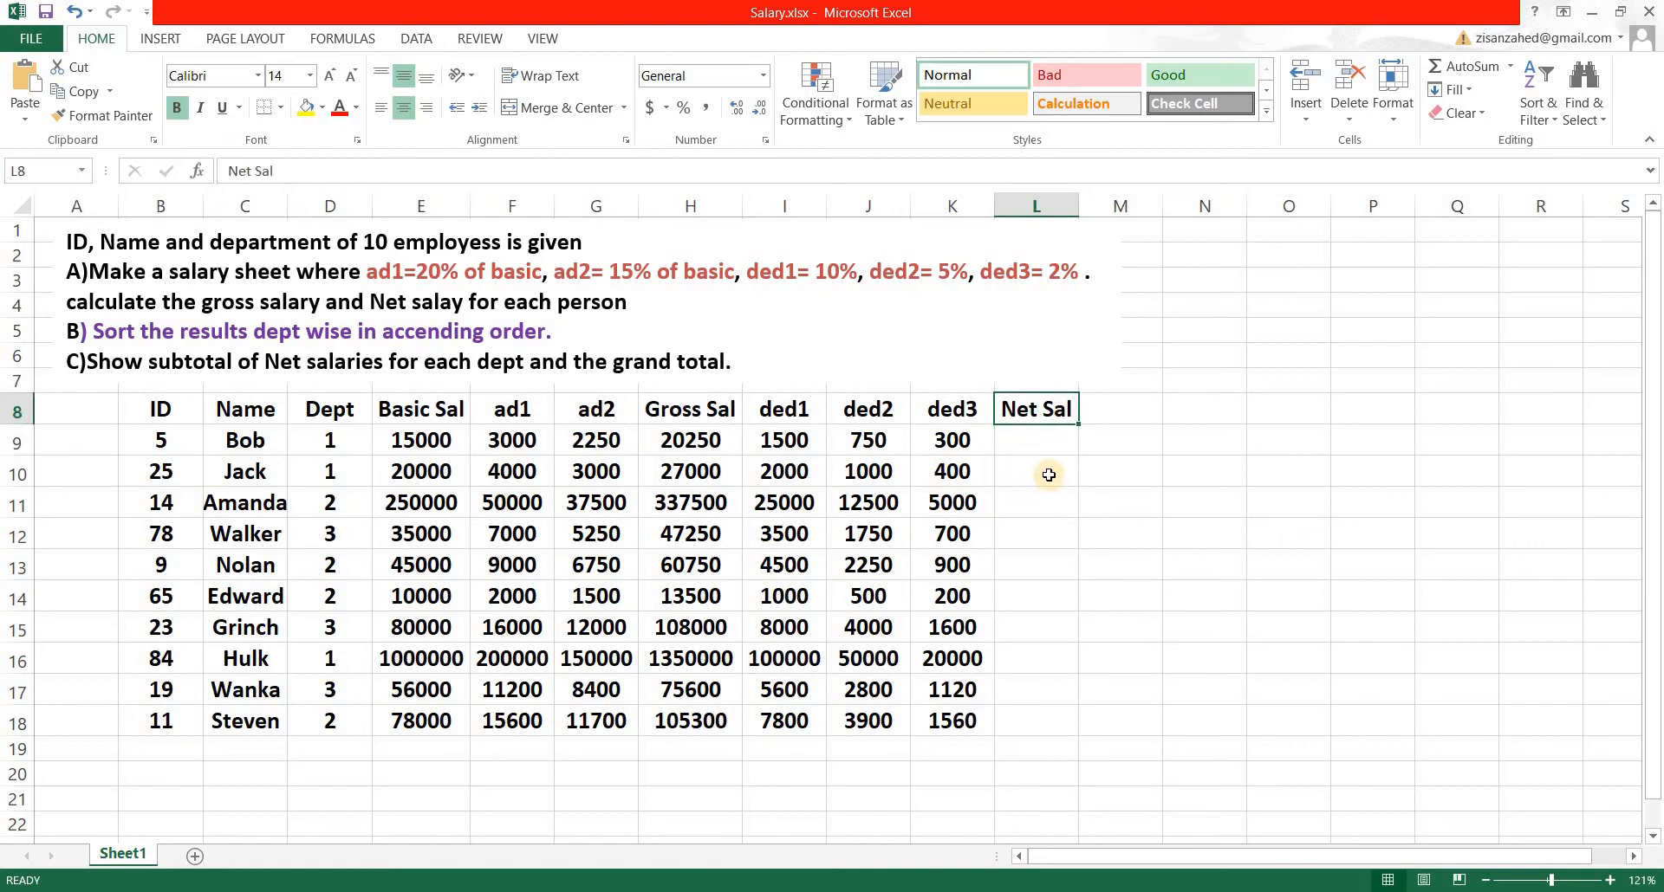
{"action": "key", "text": "Delete"}
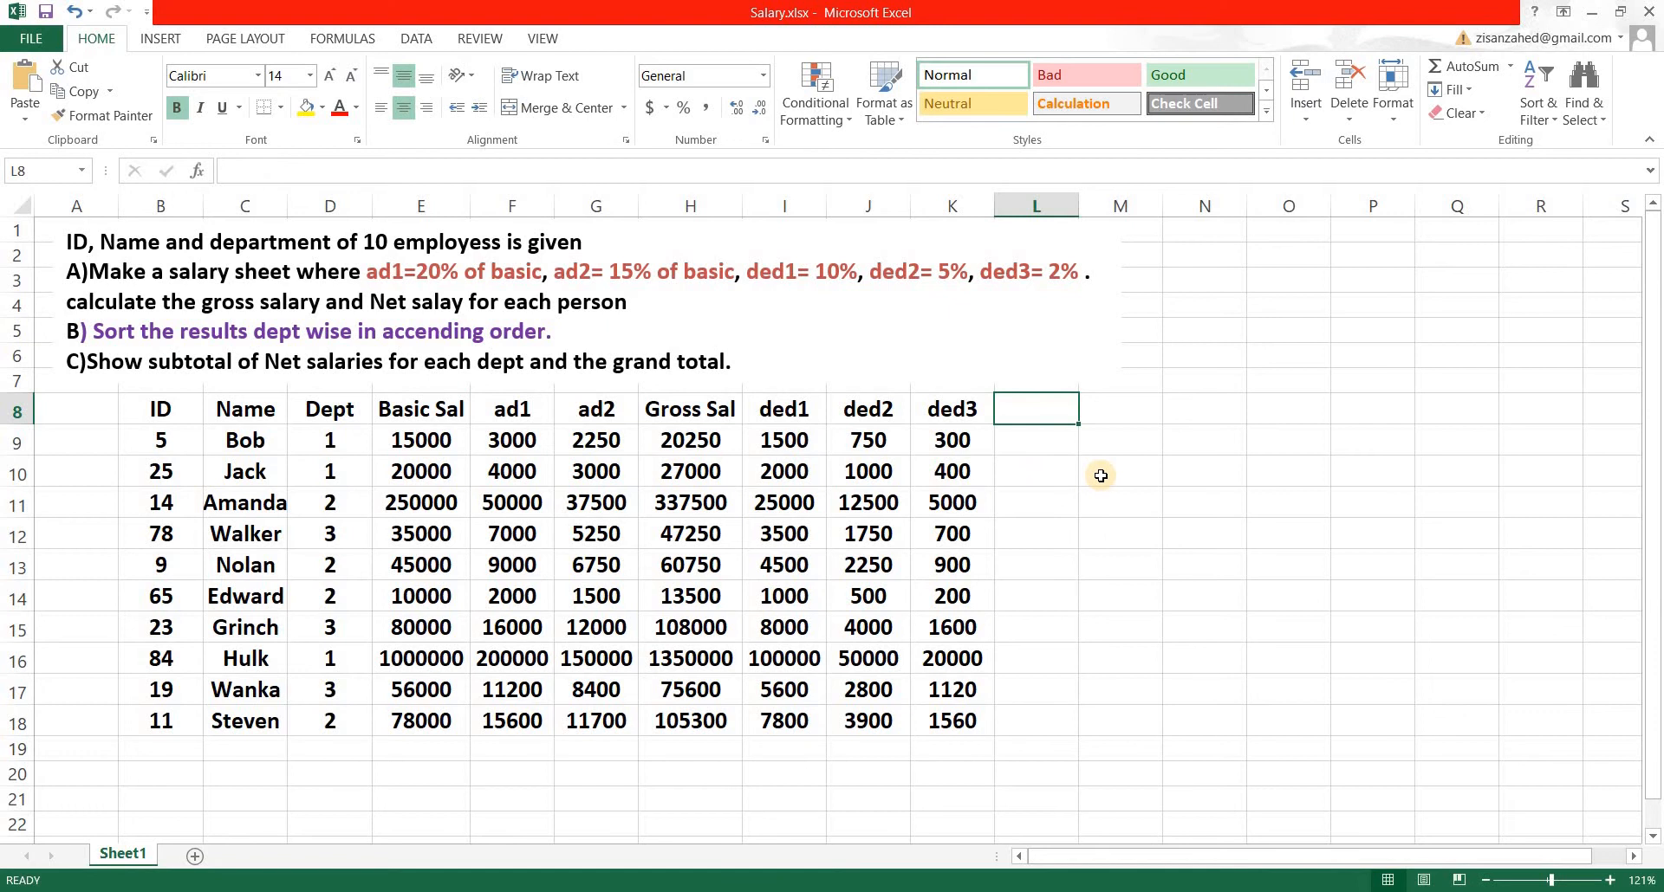
Add the column headings ded sub in L8 and Net Sal in M8, beside ded3
{"action": "type", "text": "ded"}
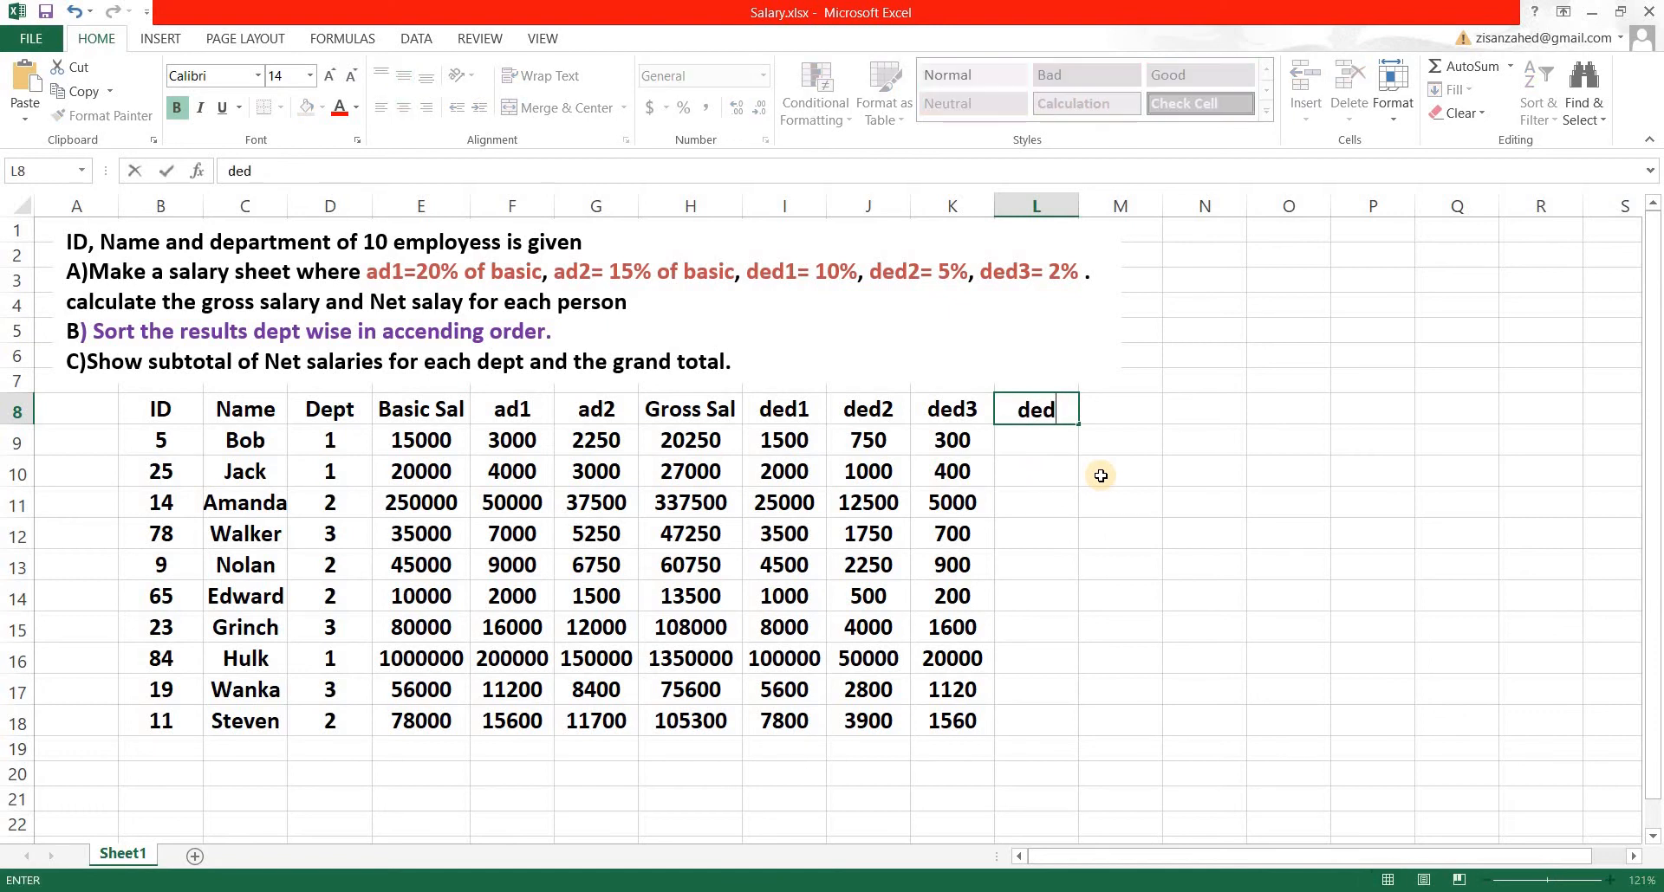
{"action": "type", "text": " sub"}
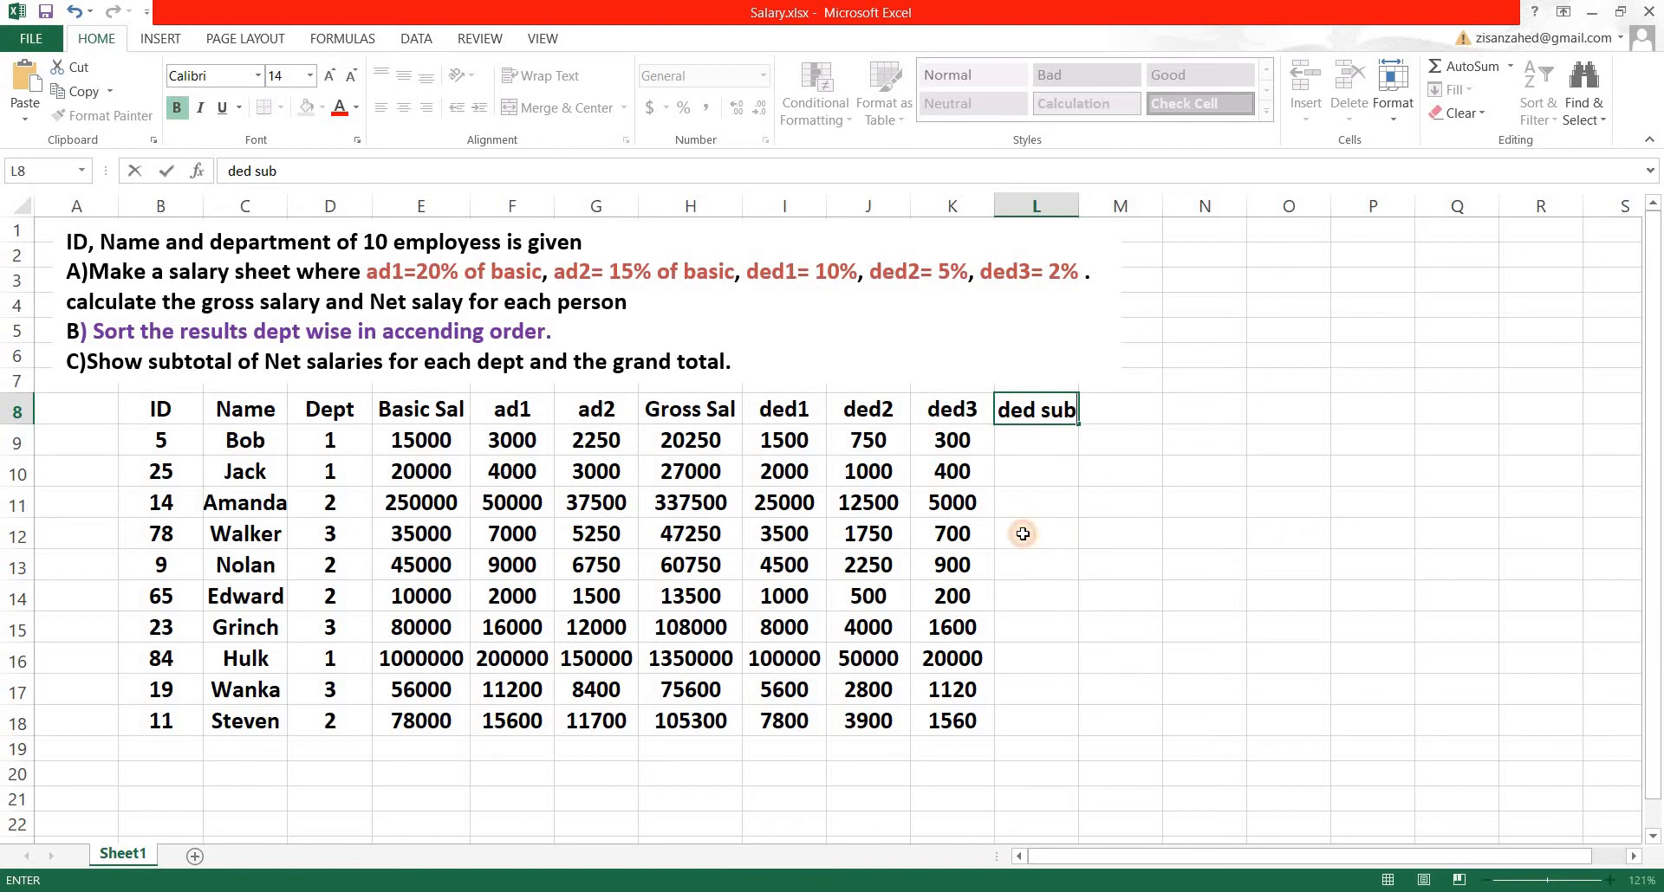
{"action": "left_click", "coordinate": [1017, 510]}
{"action": "left_click", "coordinate": [1006, 448]}
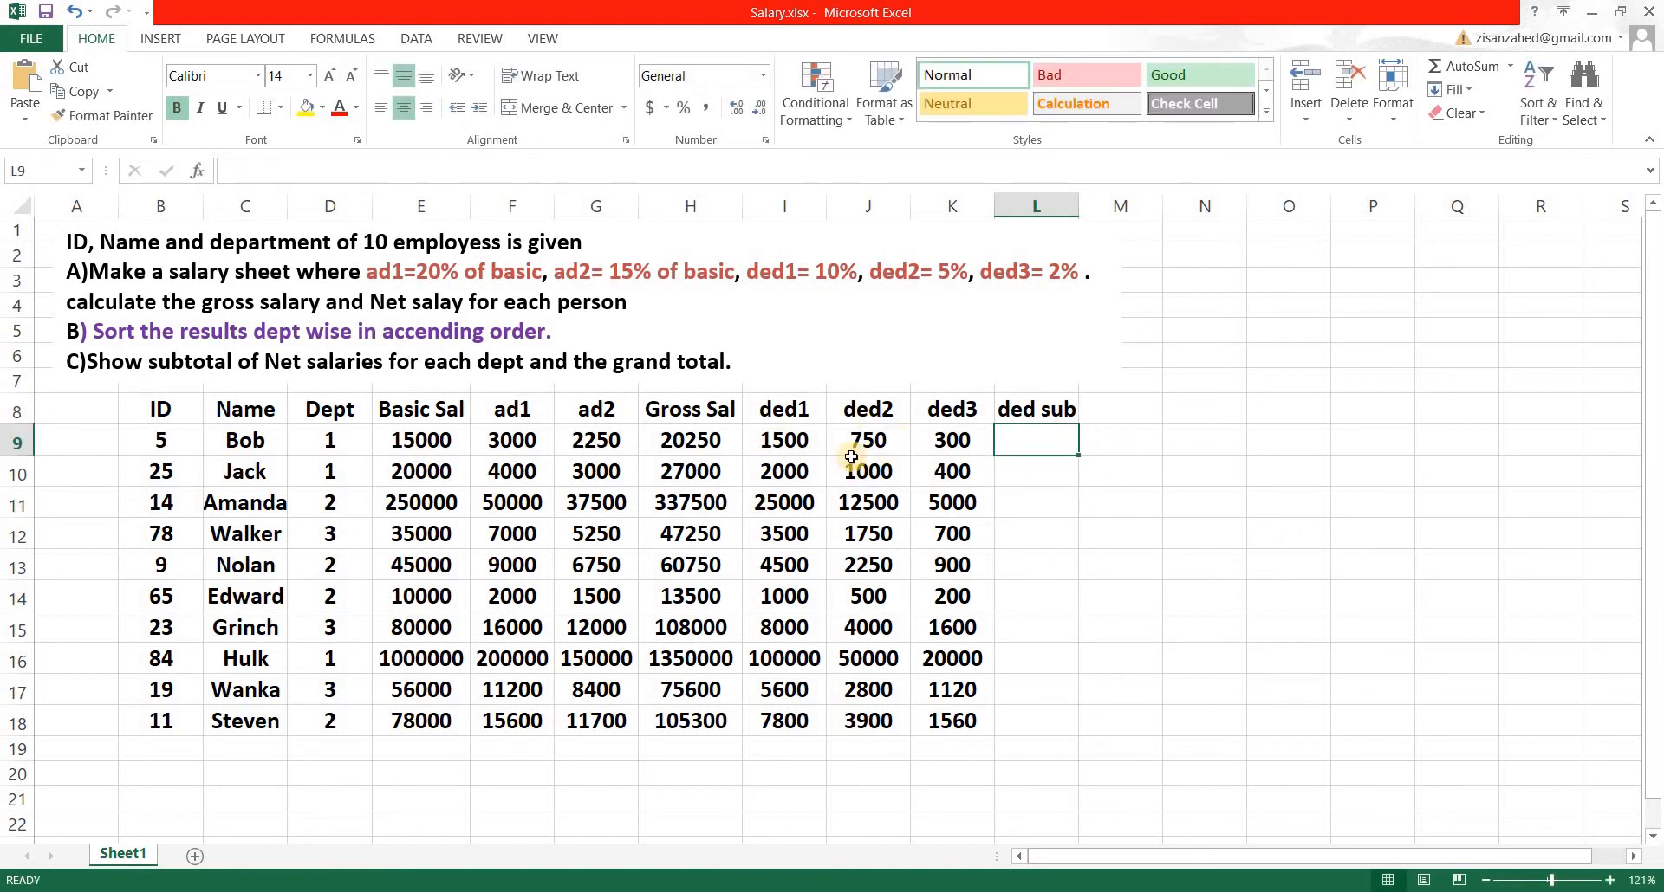
{"action": "left_click", "coordinate": [1126, 410]}
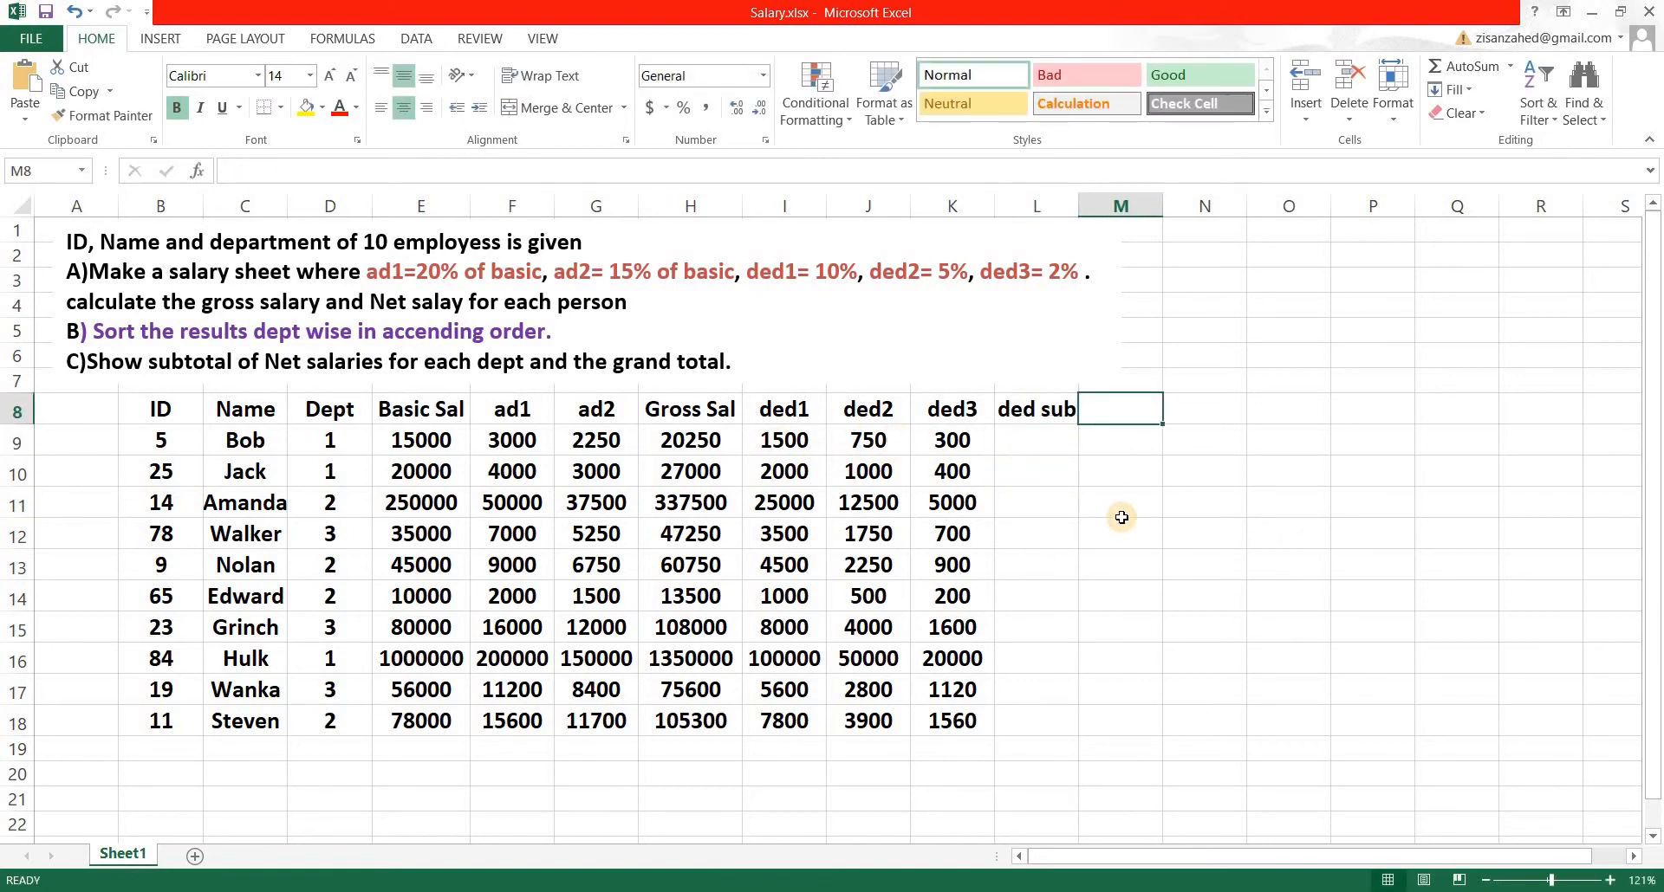
{"action": "type", "text": "Net"}
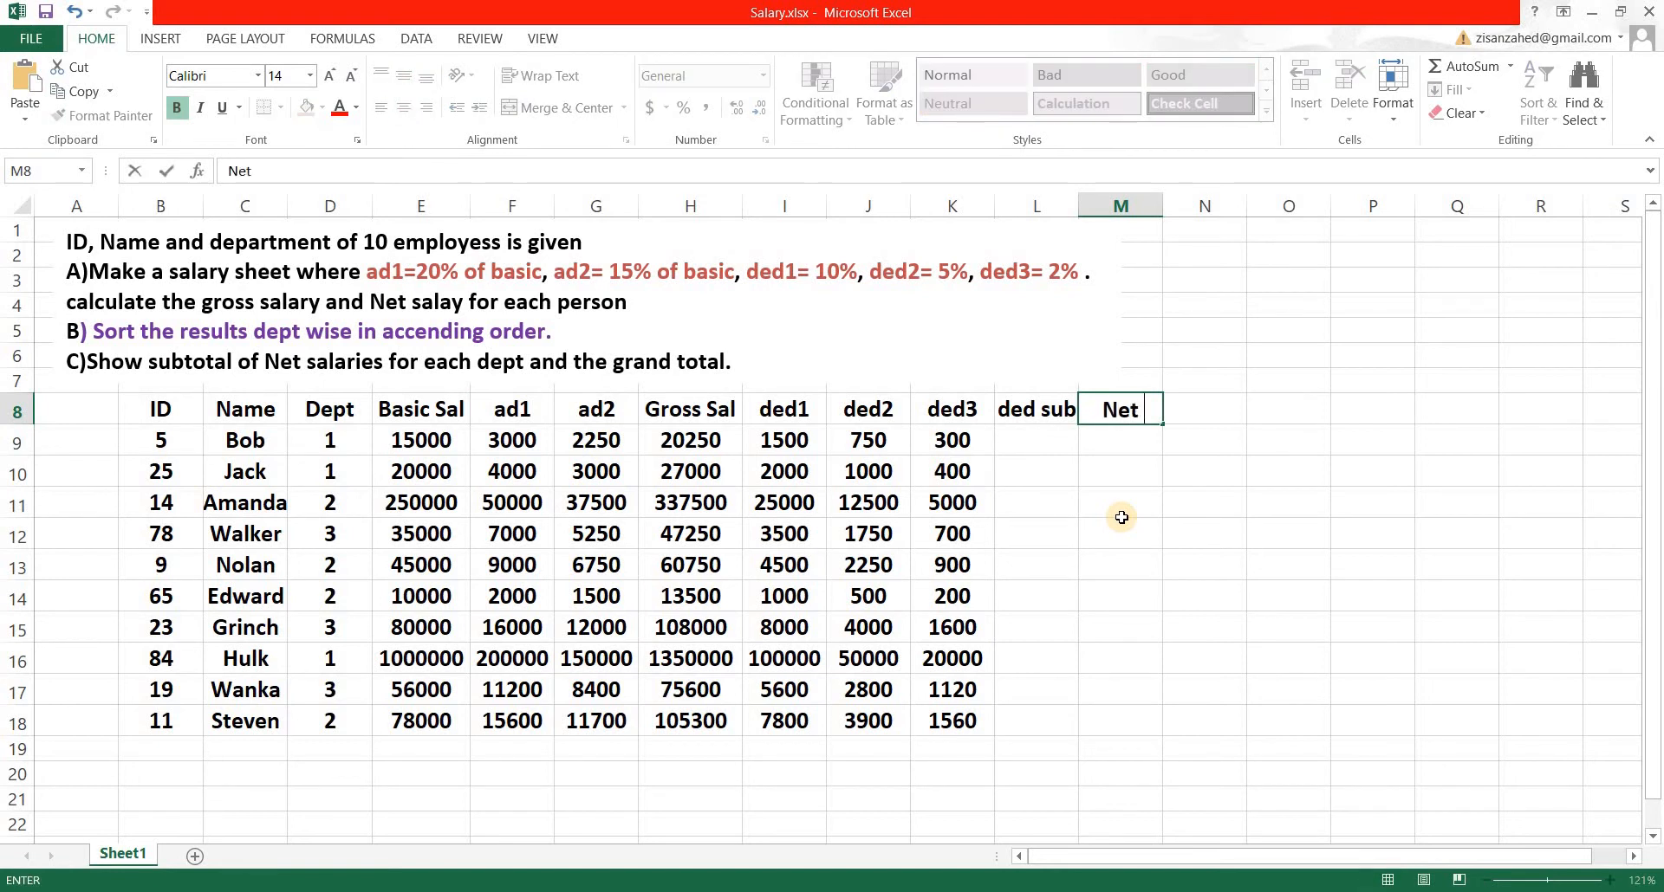
{"action": "type", "text": " Sal"}
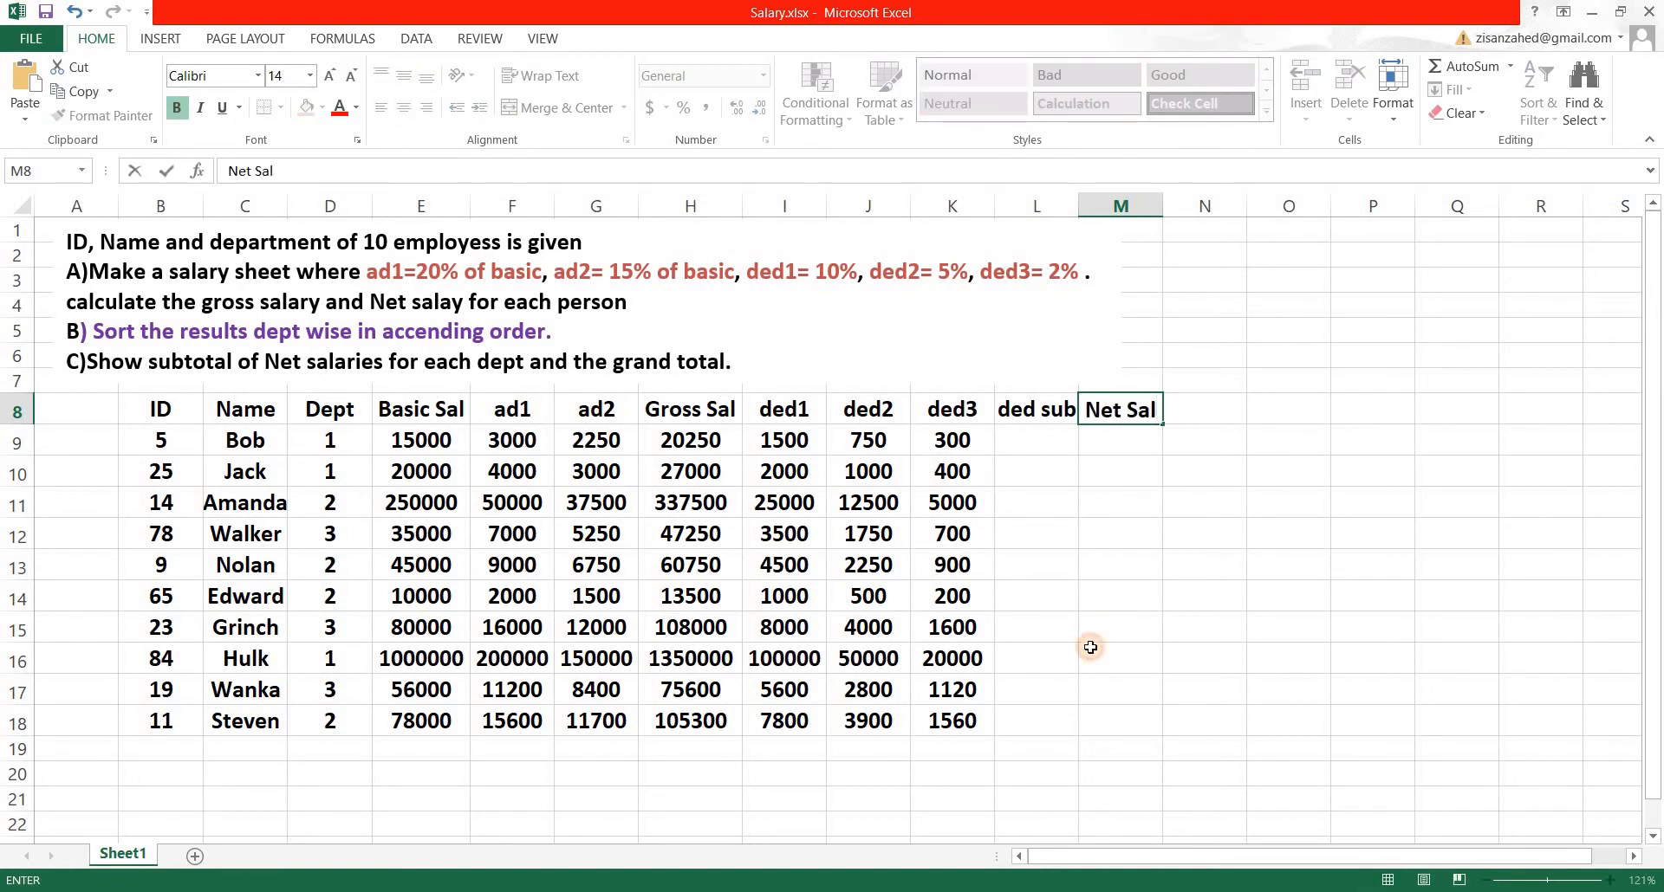
{"action": "left_click", "coordinate": [1083, 534]}
Total the three deductions in L9 with =I9+J9+K9 and fill the formula down to L18
{"action": "left_click", "coordinate": [1042, 443]}
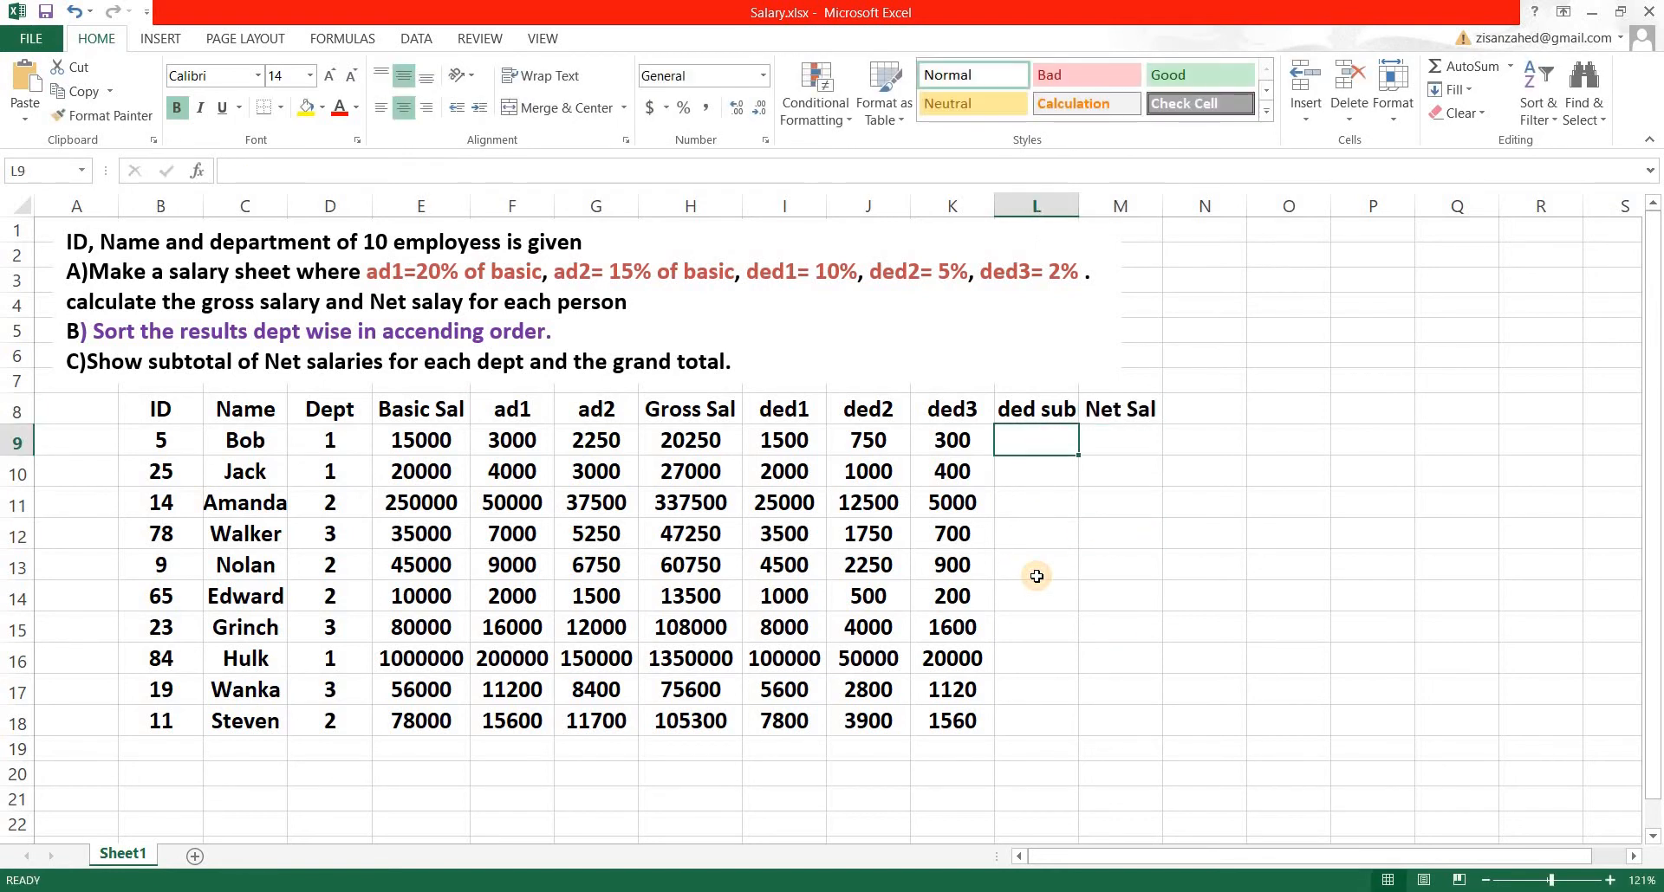
{"action": "type", "text": "="}
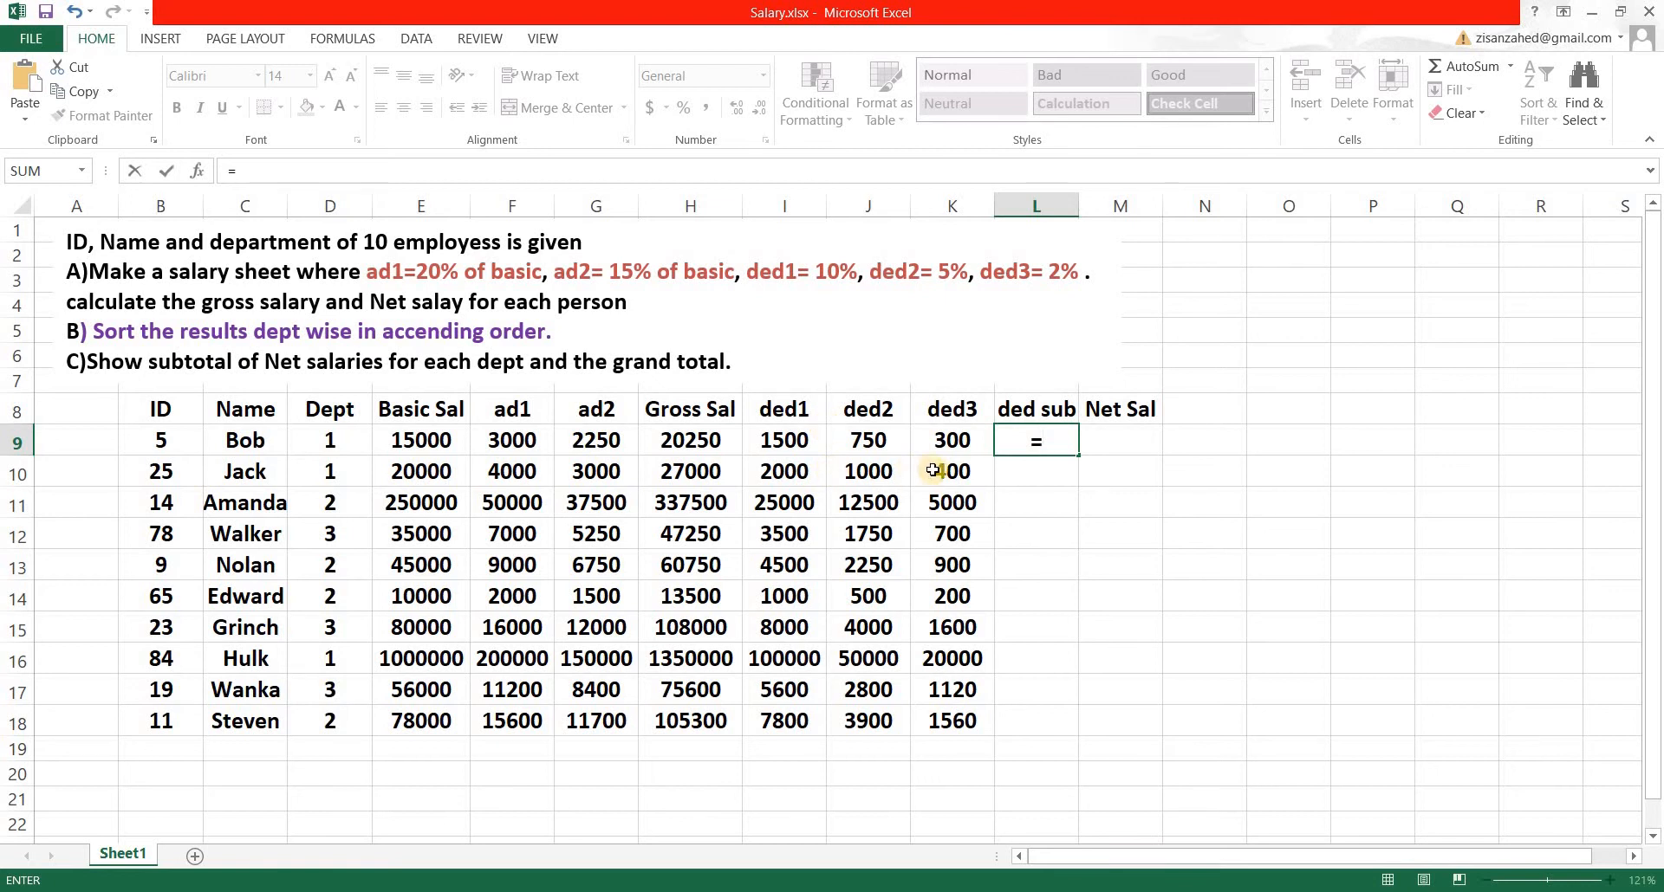
{"action": "left_click", "coordinate": [784, 440]}
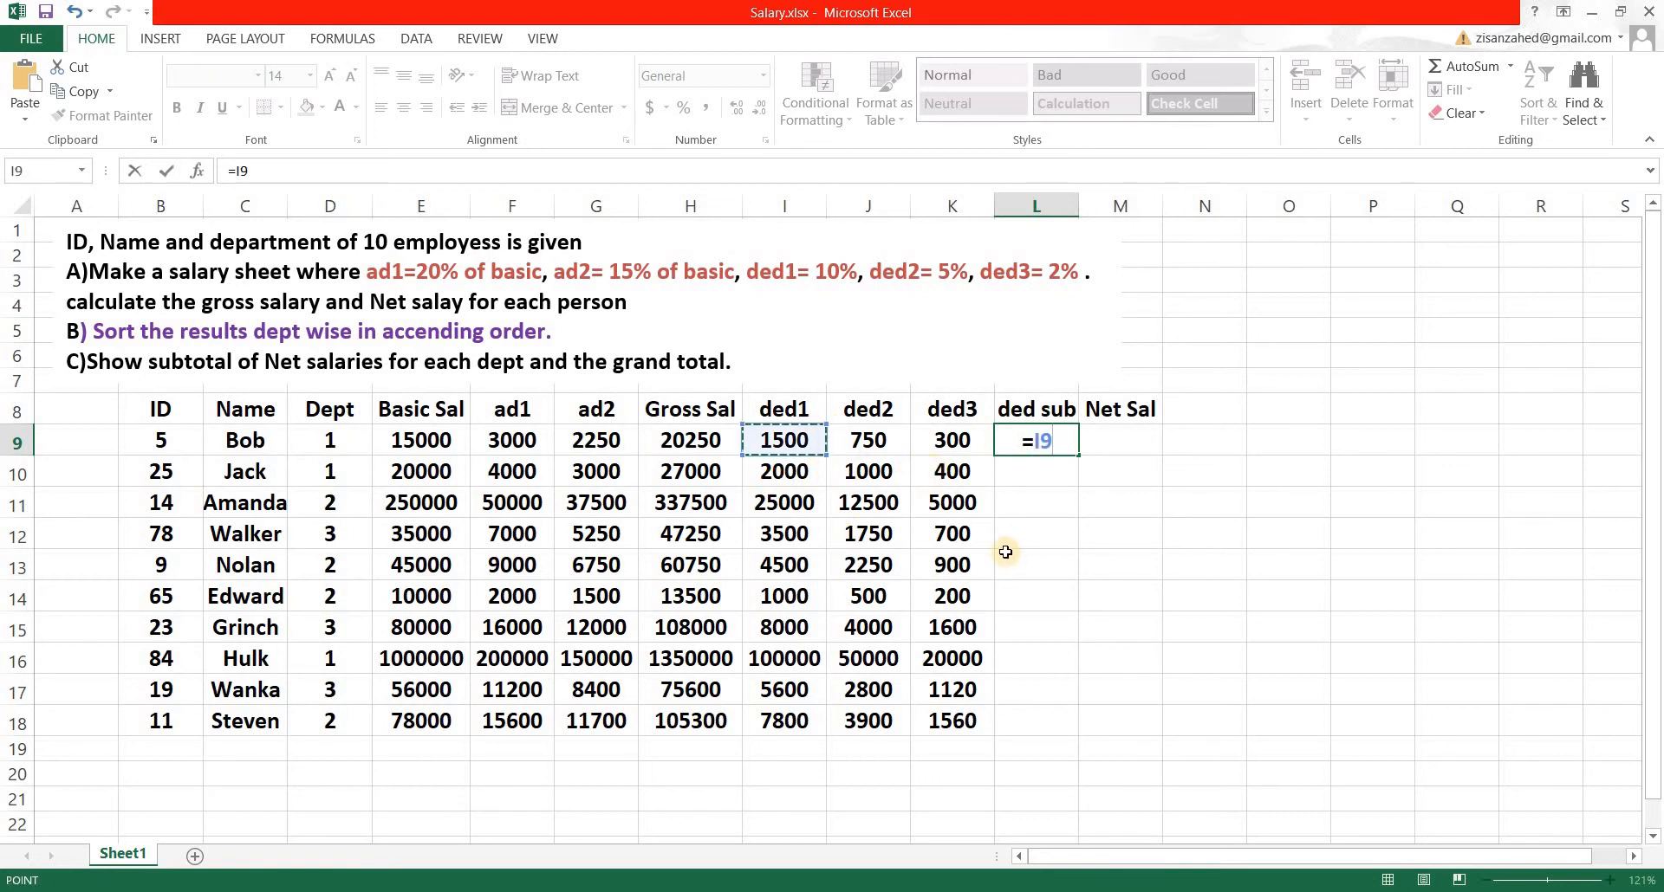
{"action": "type", "text": "+"}
{"action": "left_click", "coordinate": [871, 442]}
{"action": "type", "text": "+"}
{"action": "left_click", "coordinate": [953, 435]}
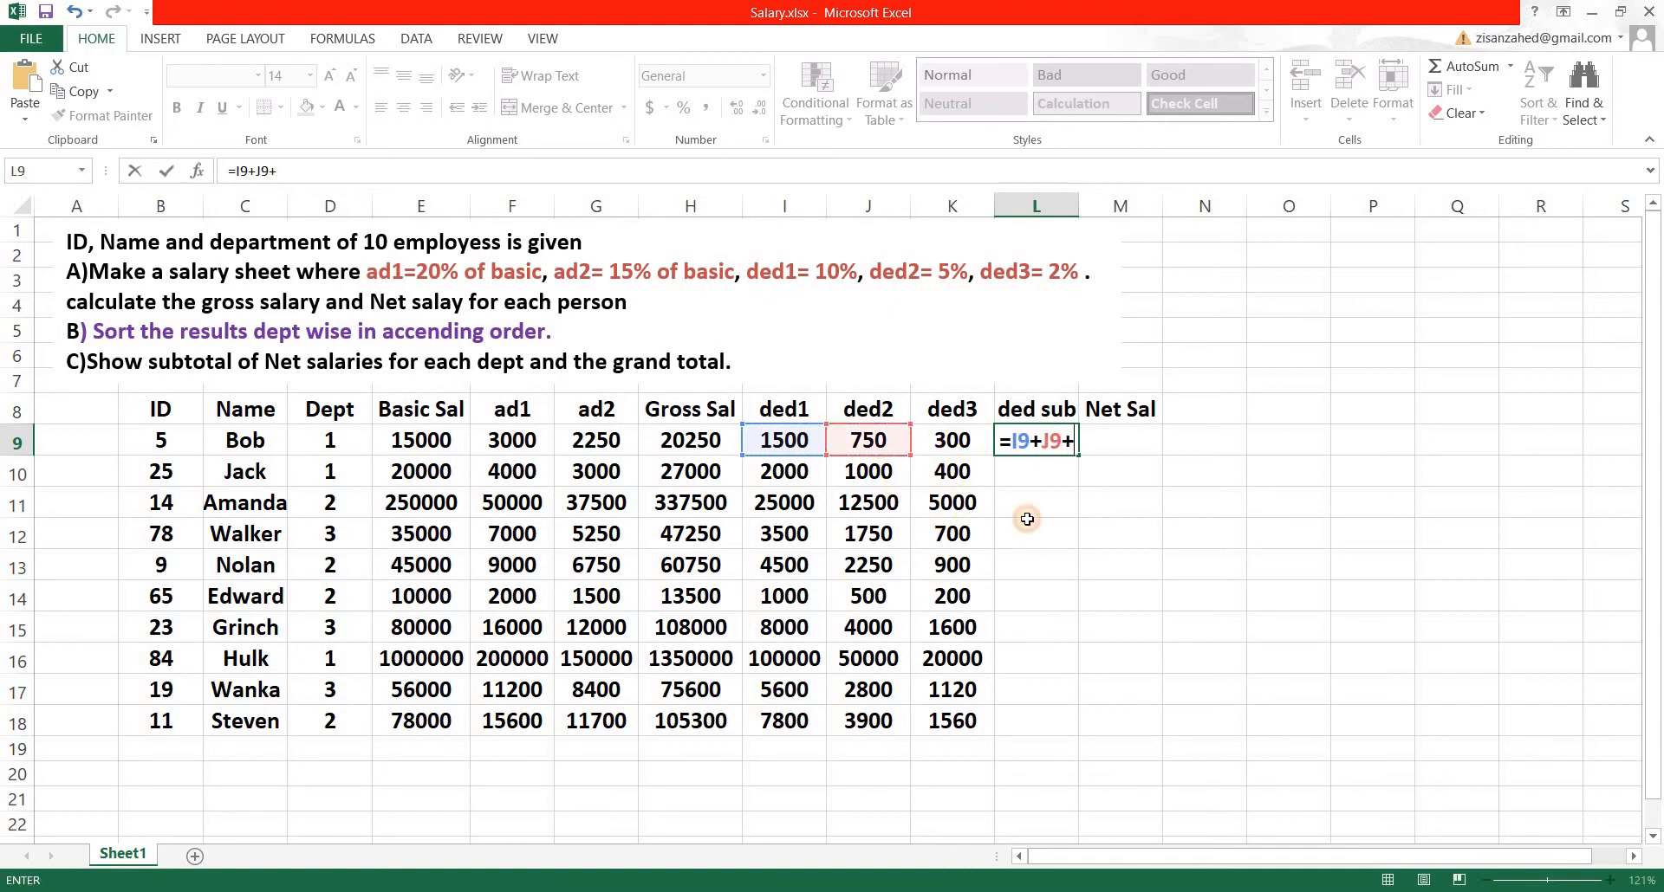
{"action": "key", "text": "Return"}
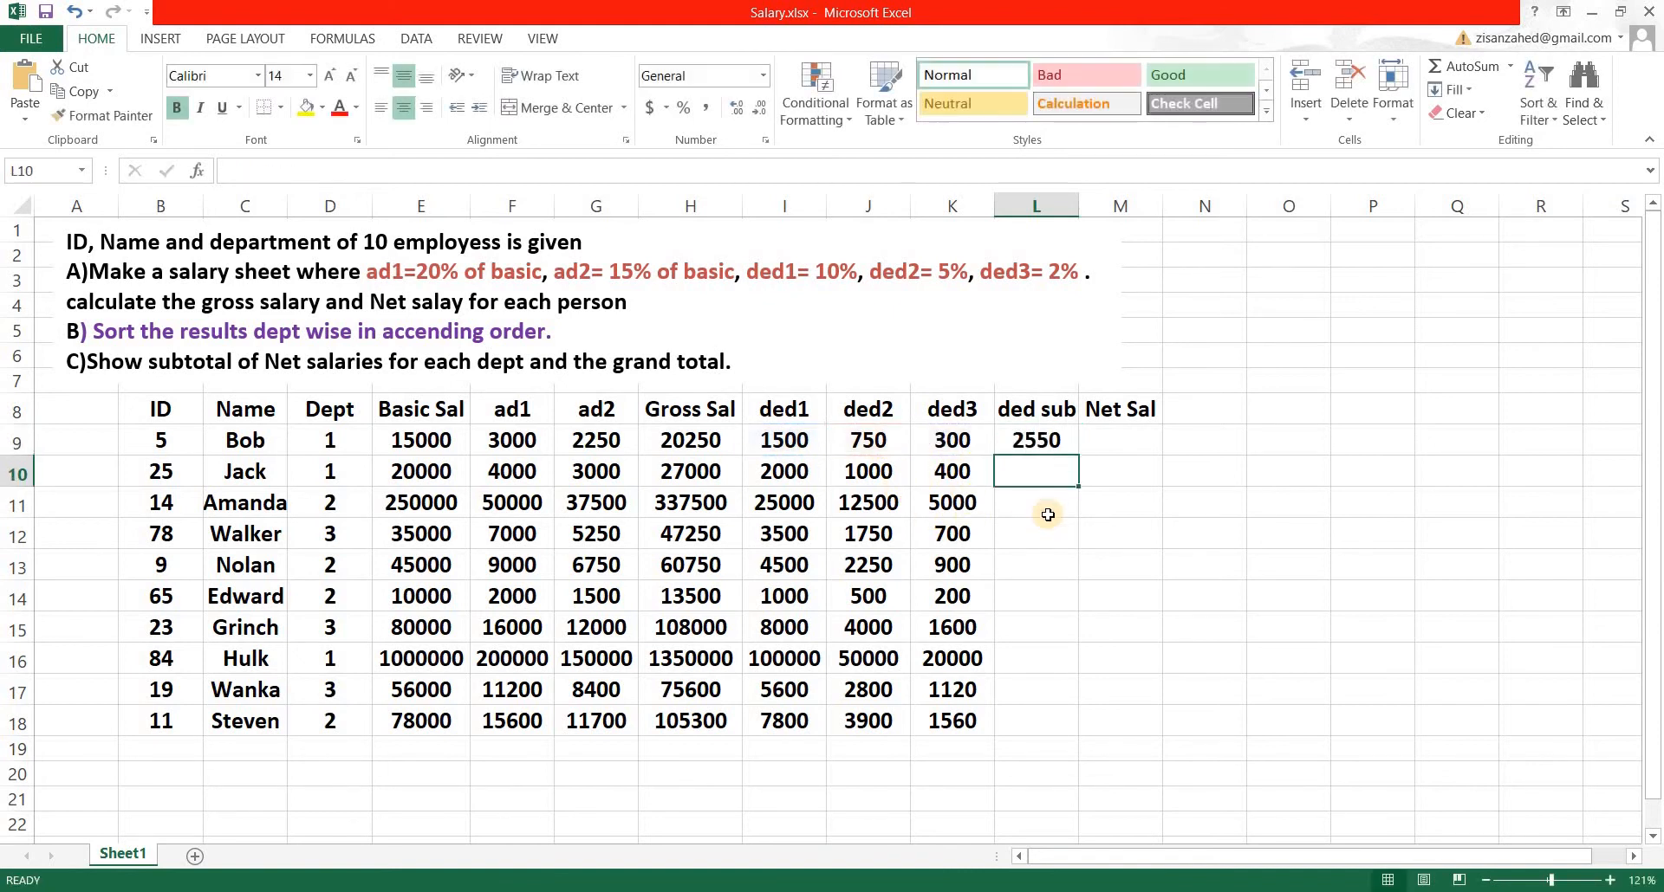
{"action": "left_click", "coordinate": [1042, 438]}
{"action": "left_click_drag", "start_coordinate": [1077, 454], "coordinate": [1157, 535]}
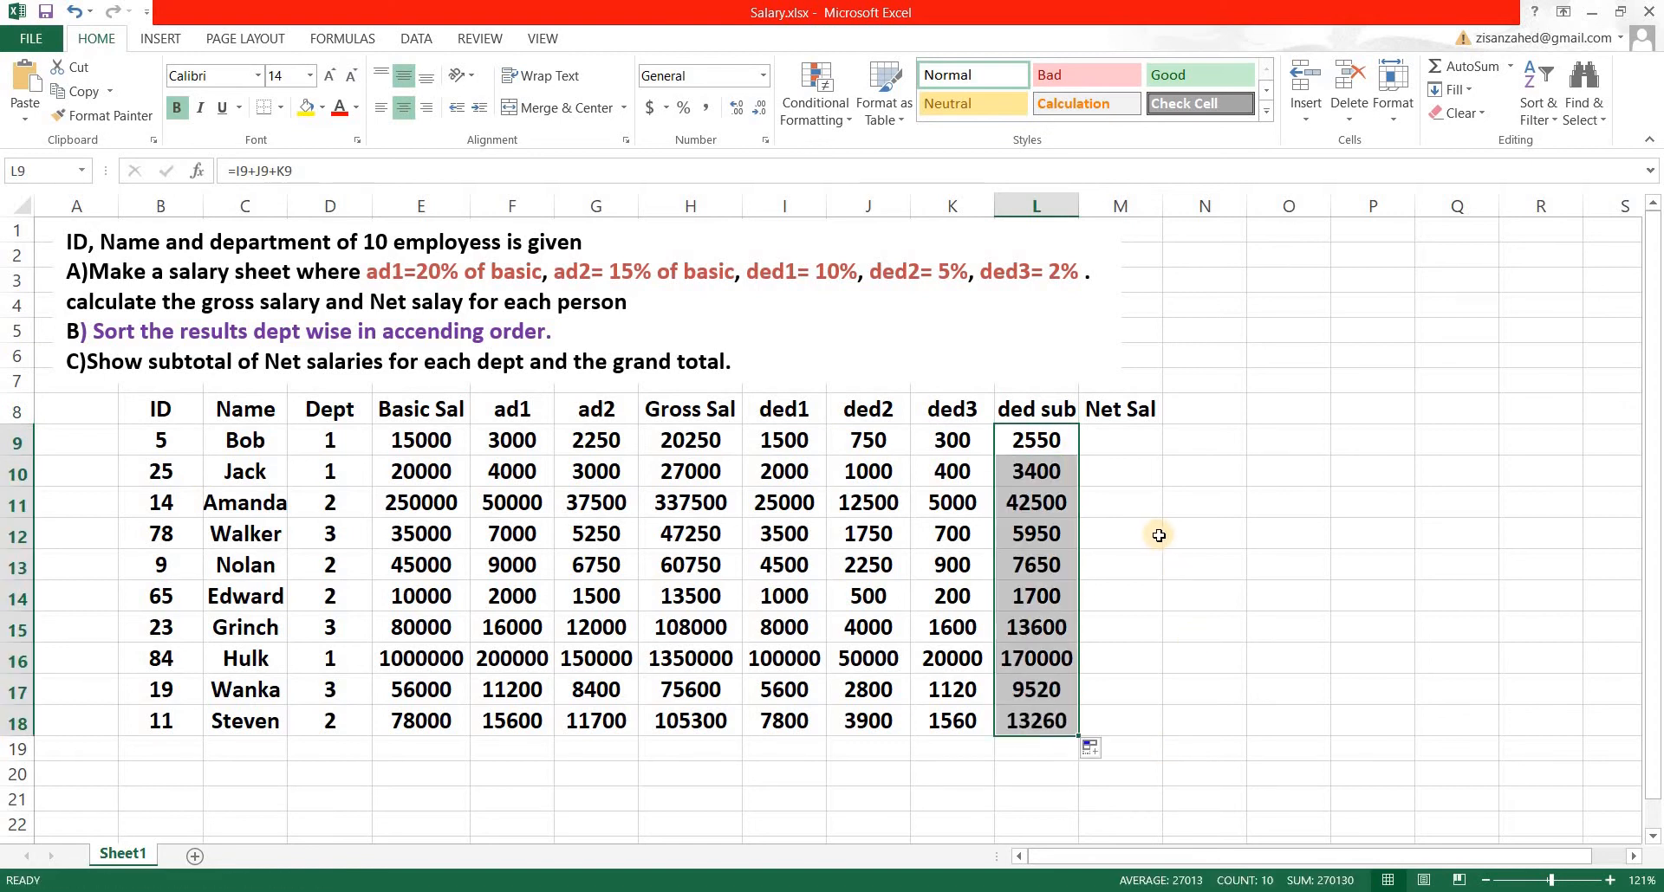
Calculate the first employee's net salary in M9 by subtracting ded sub from gross salary with =H9-L9
{"action": "left_click", "coordinate": [1110, 437]}
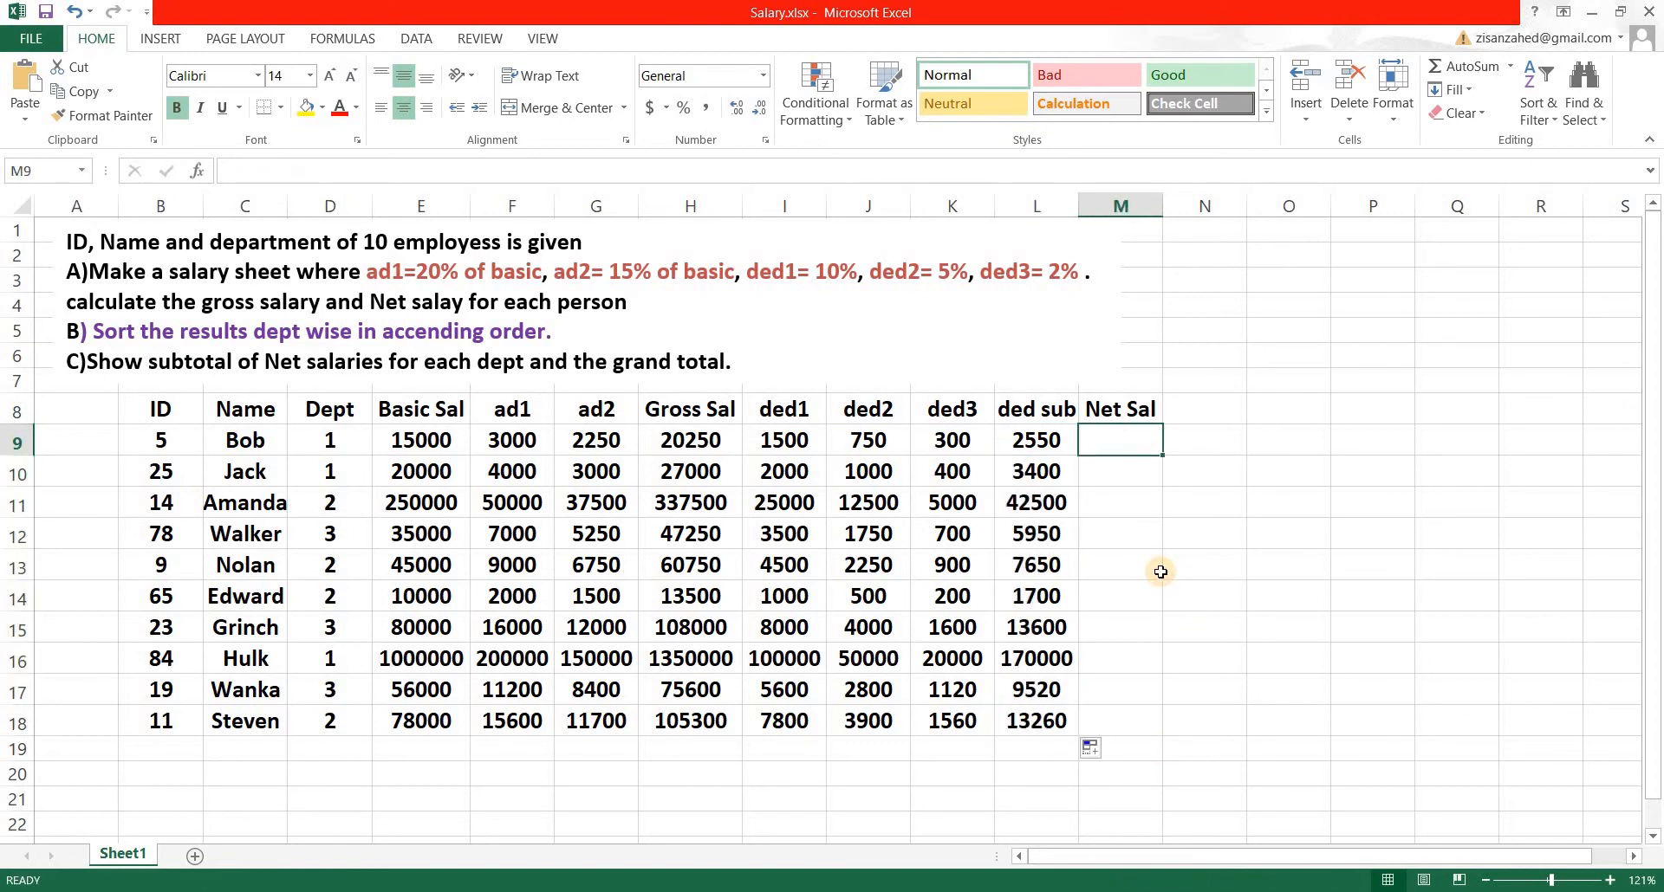
{"action": "type", "text": "="}
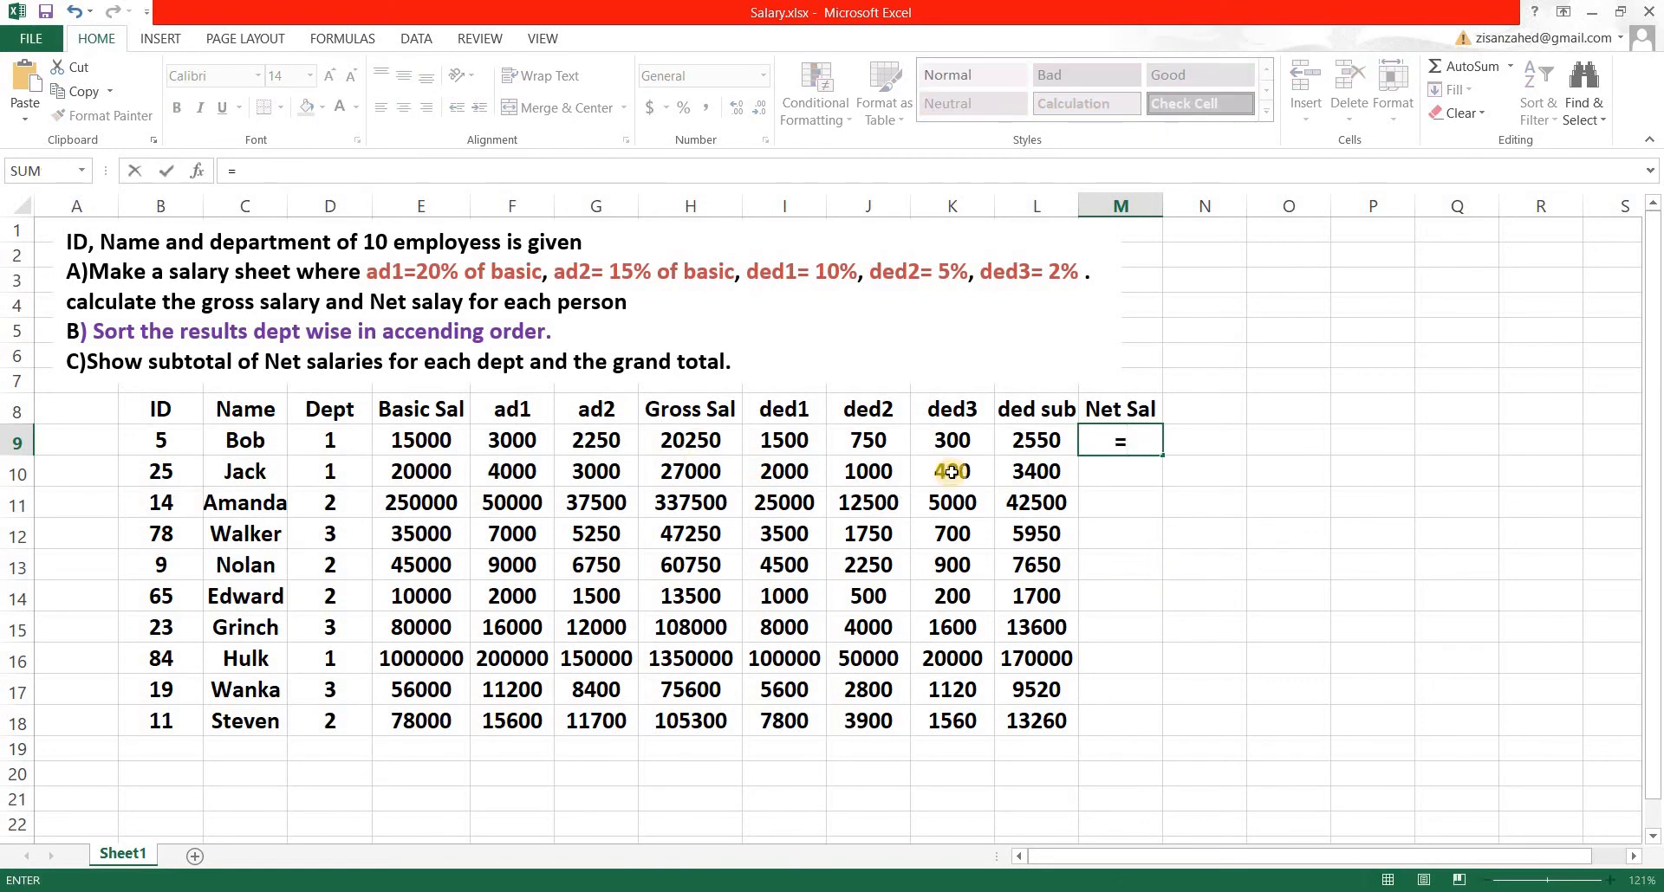
{"action": "left_click", "coordinate": [668, 440]}
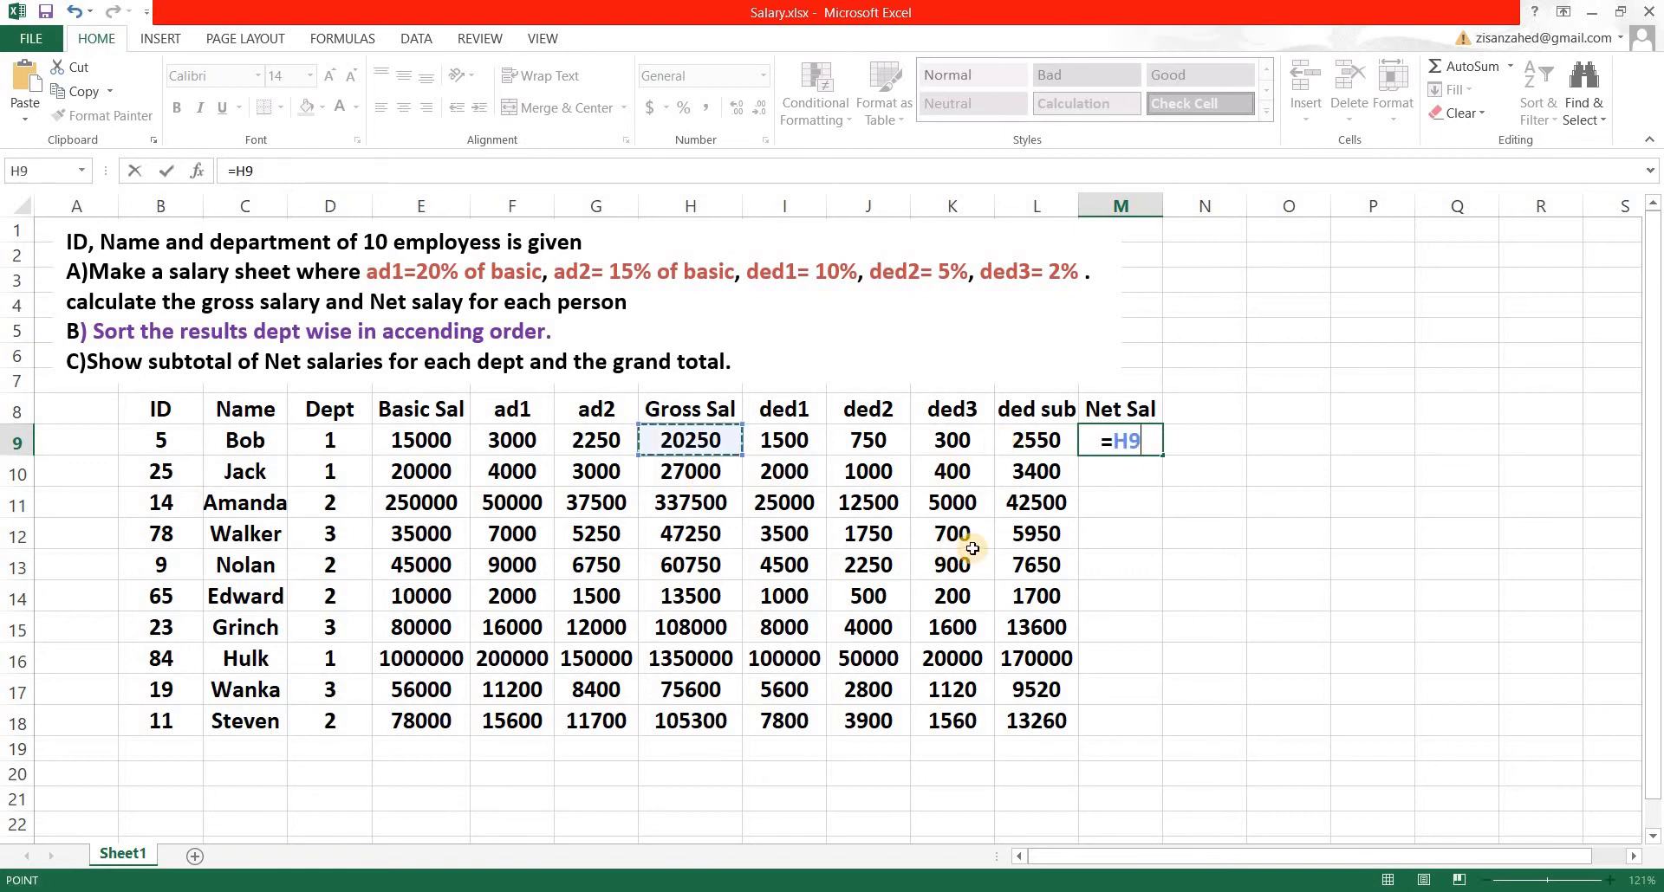
{"action": "type", "text": "-"}
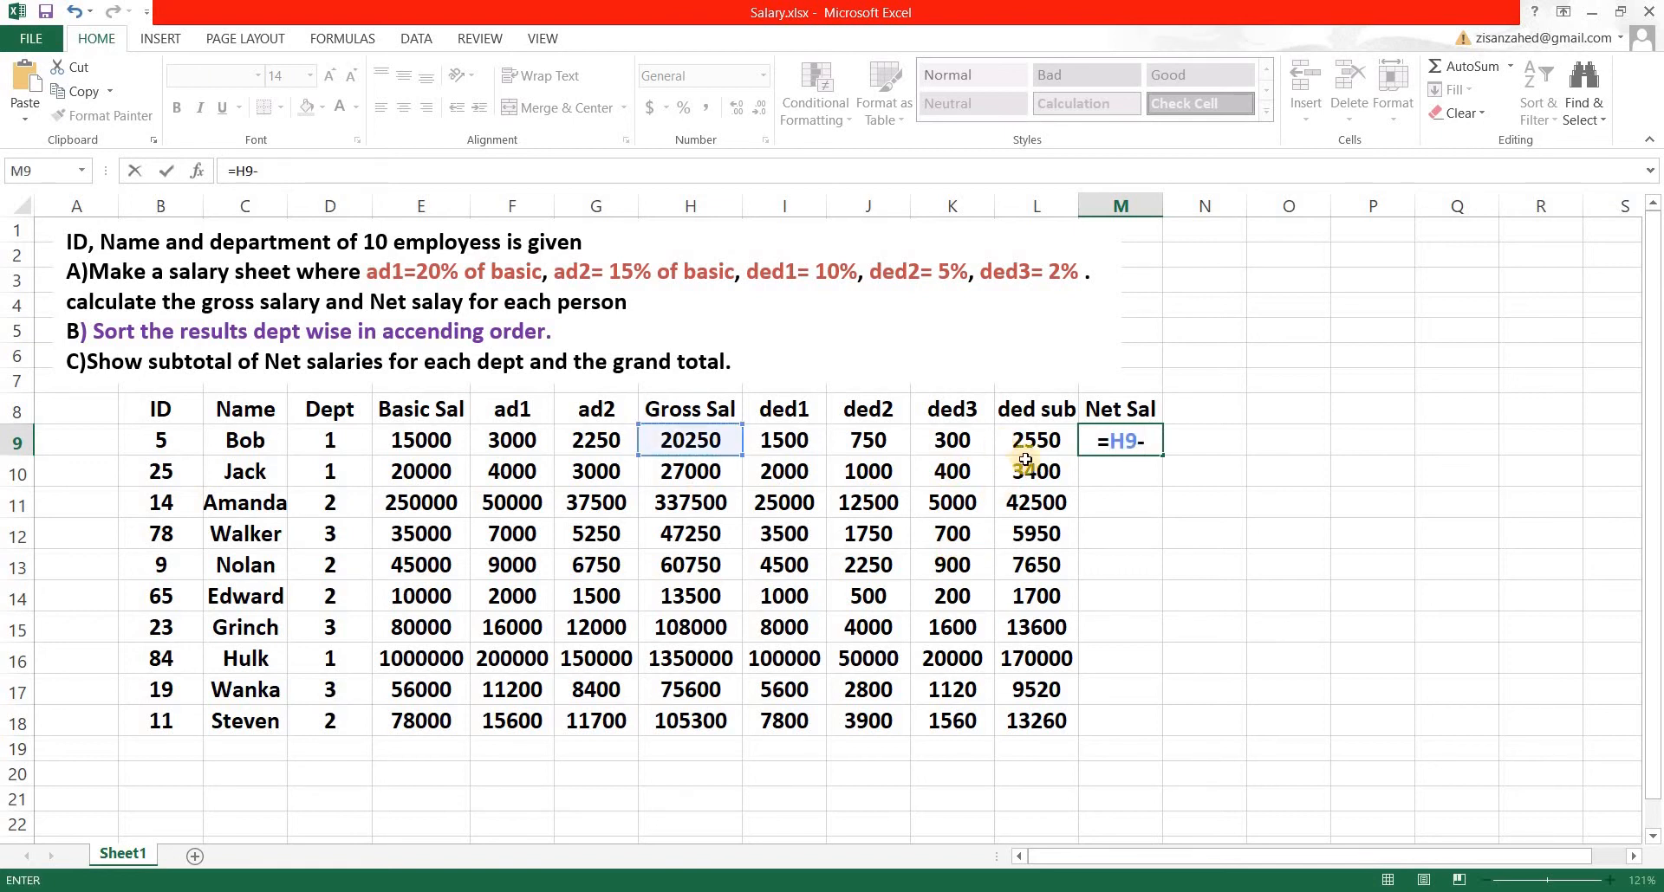
{"action": "left_click", "coordinate": [1029, 441]}
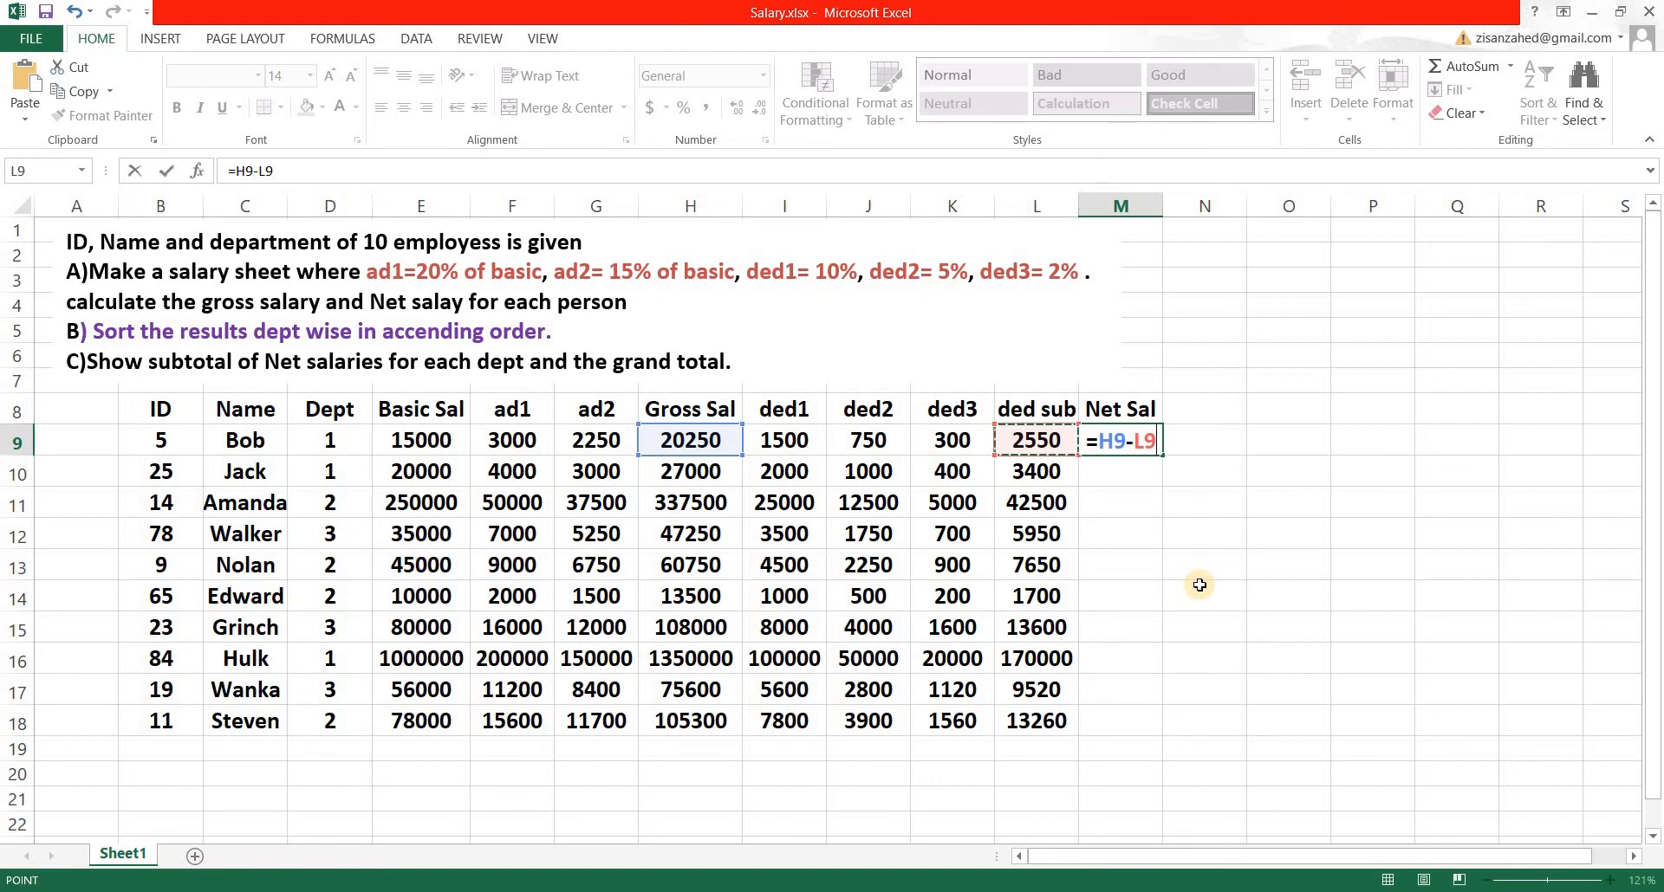
{"action": "key", "text": "Return"}
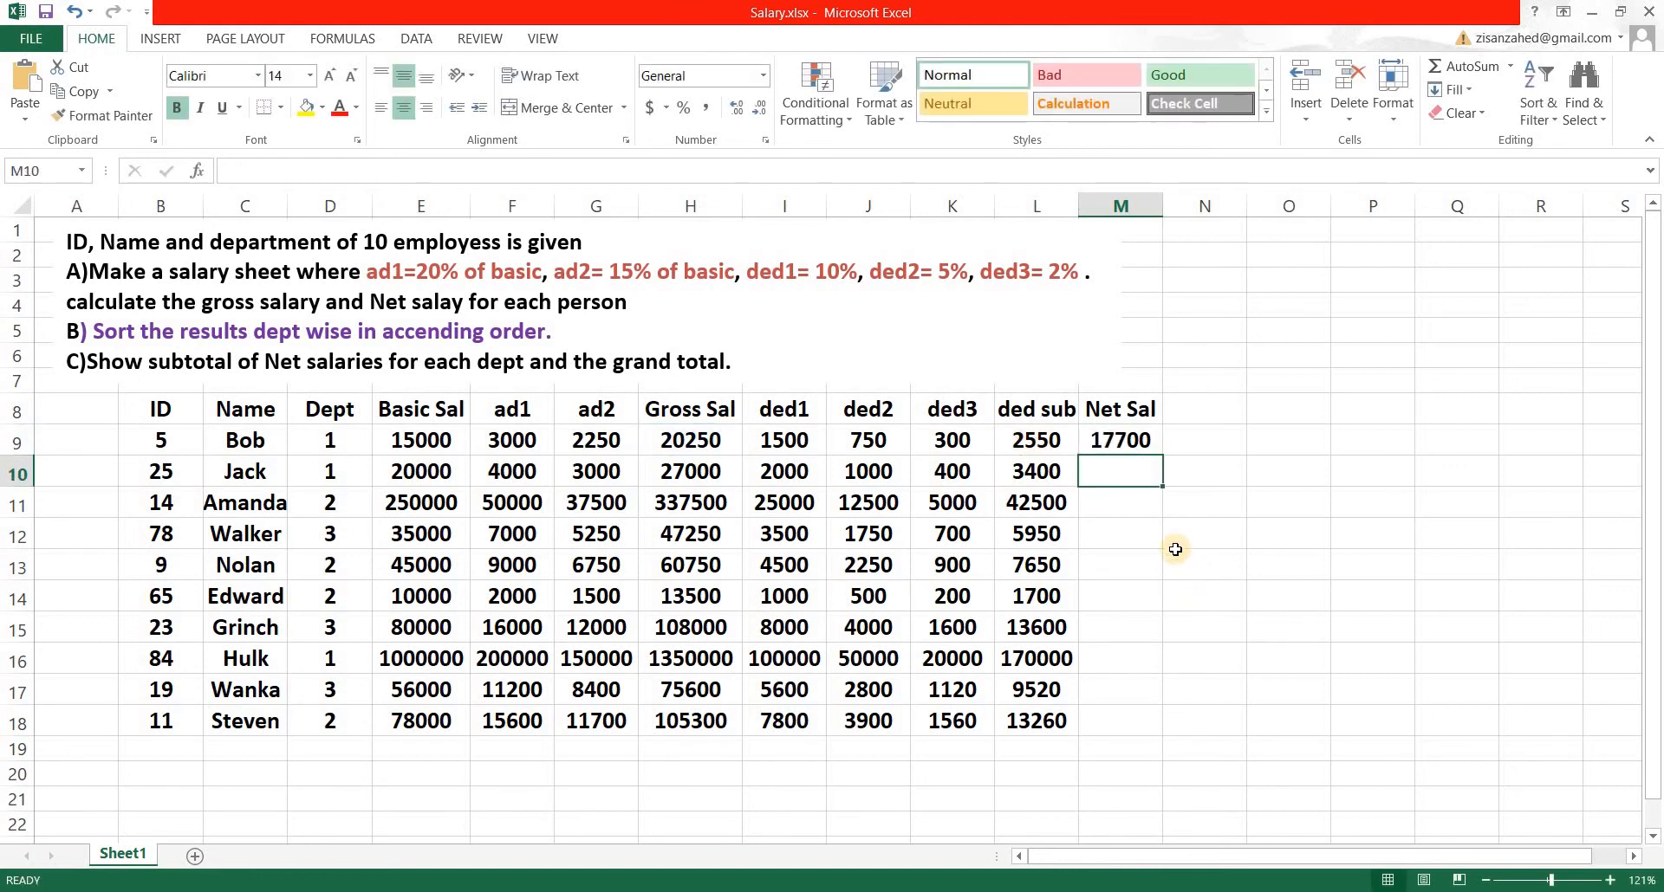
Fill the net salary formula from M9 down to M18 for all remaining employees
{"action": "left_click", "coordinate": [1128, 444]}
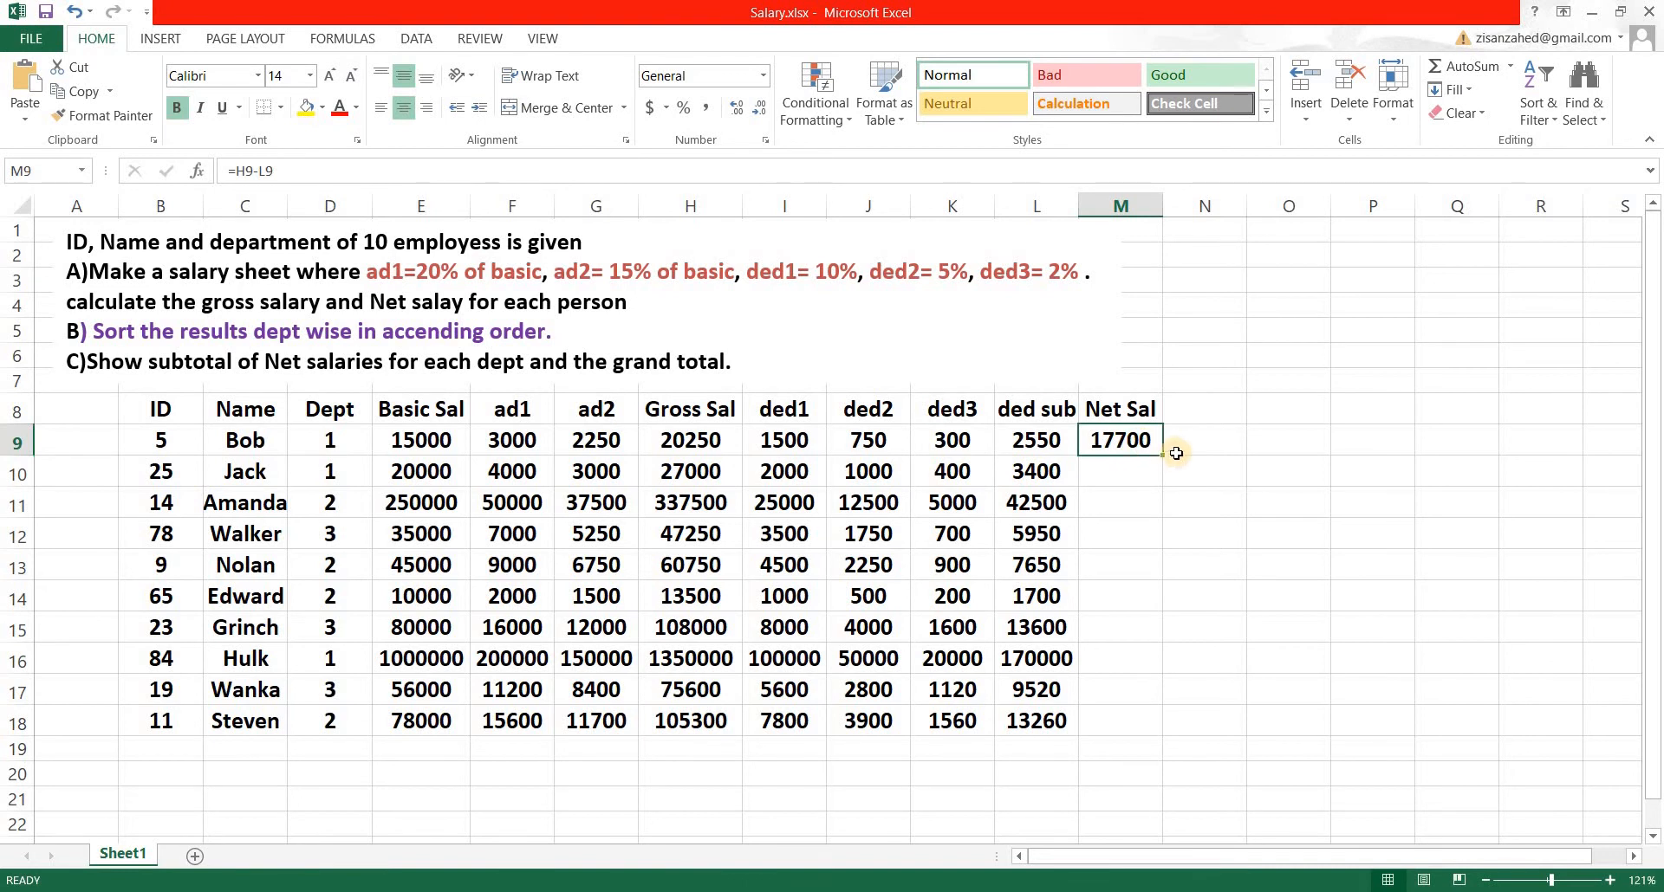
{"action": "left_click_drag", "start_coordinate": [1162, 456], "coordinate": [1159, 481]}
{"action": "left_click", "coordinate": [1153, 538]}
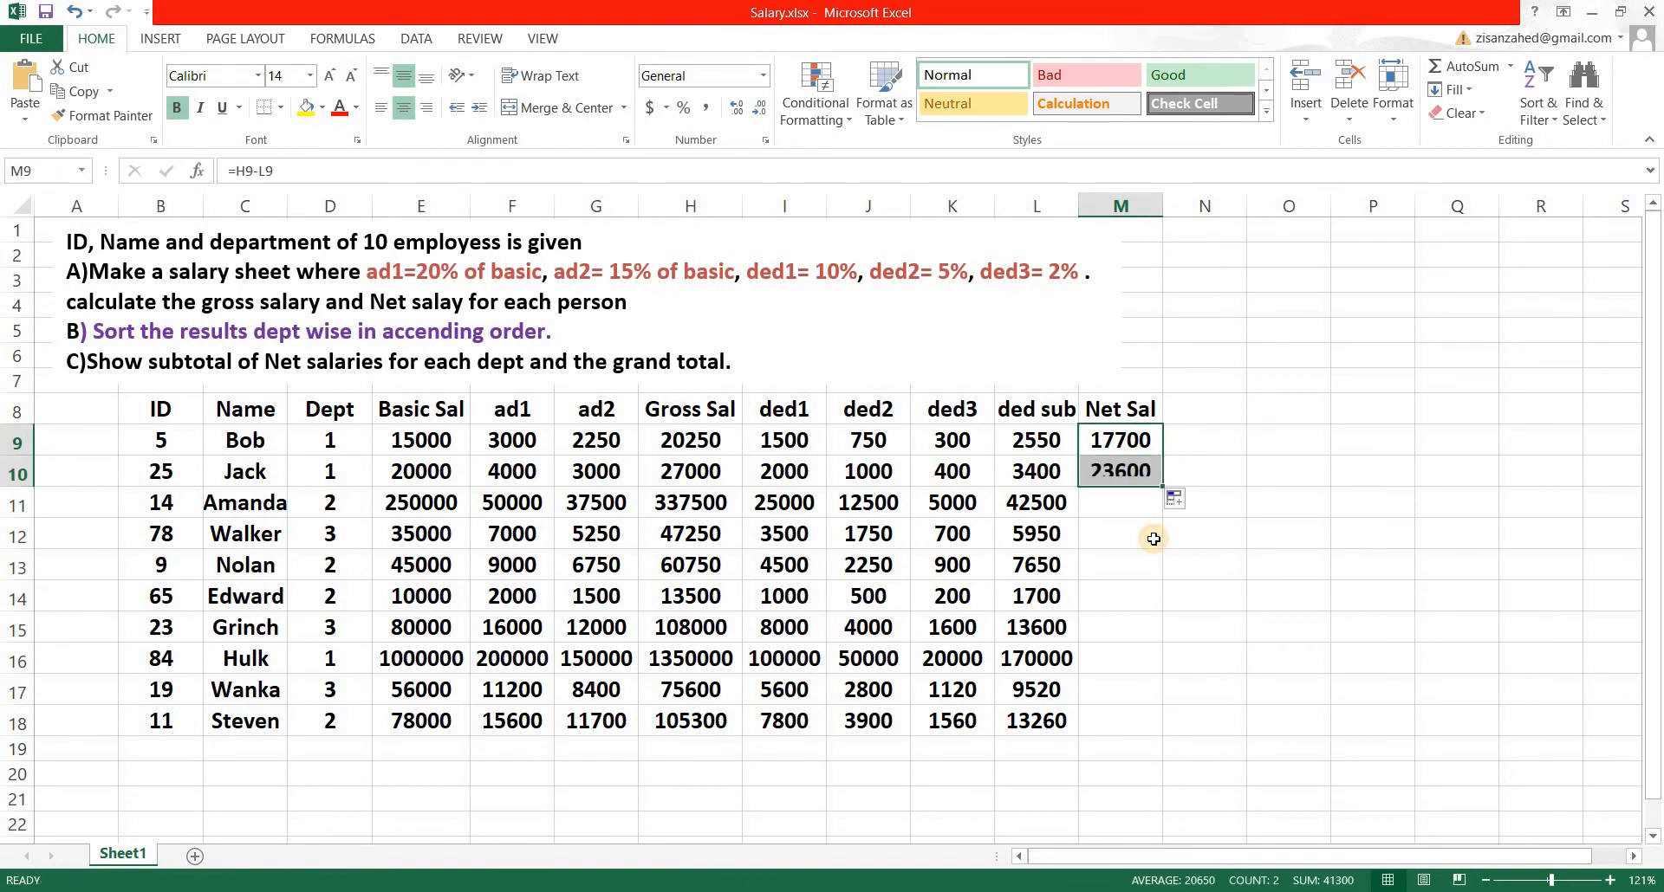
{"action": "left_click", "coordinate": [1135, 438]}
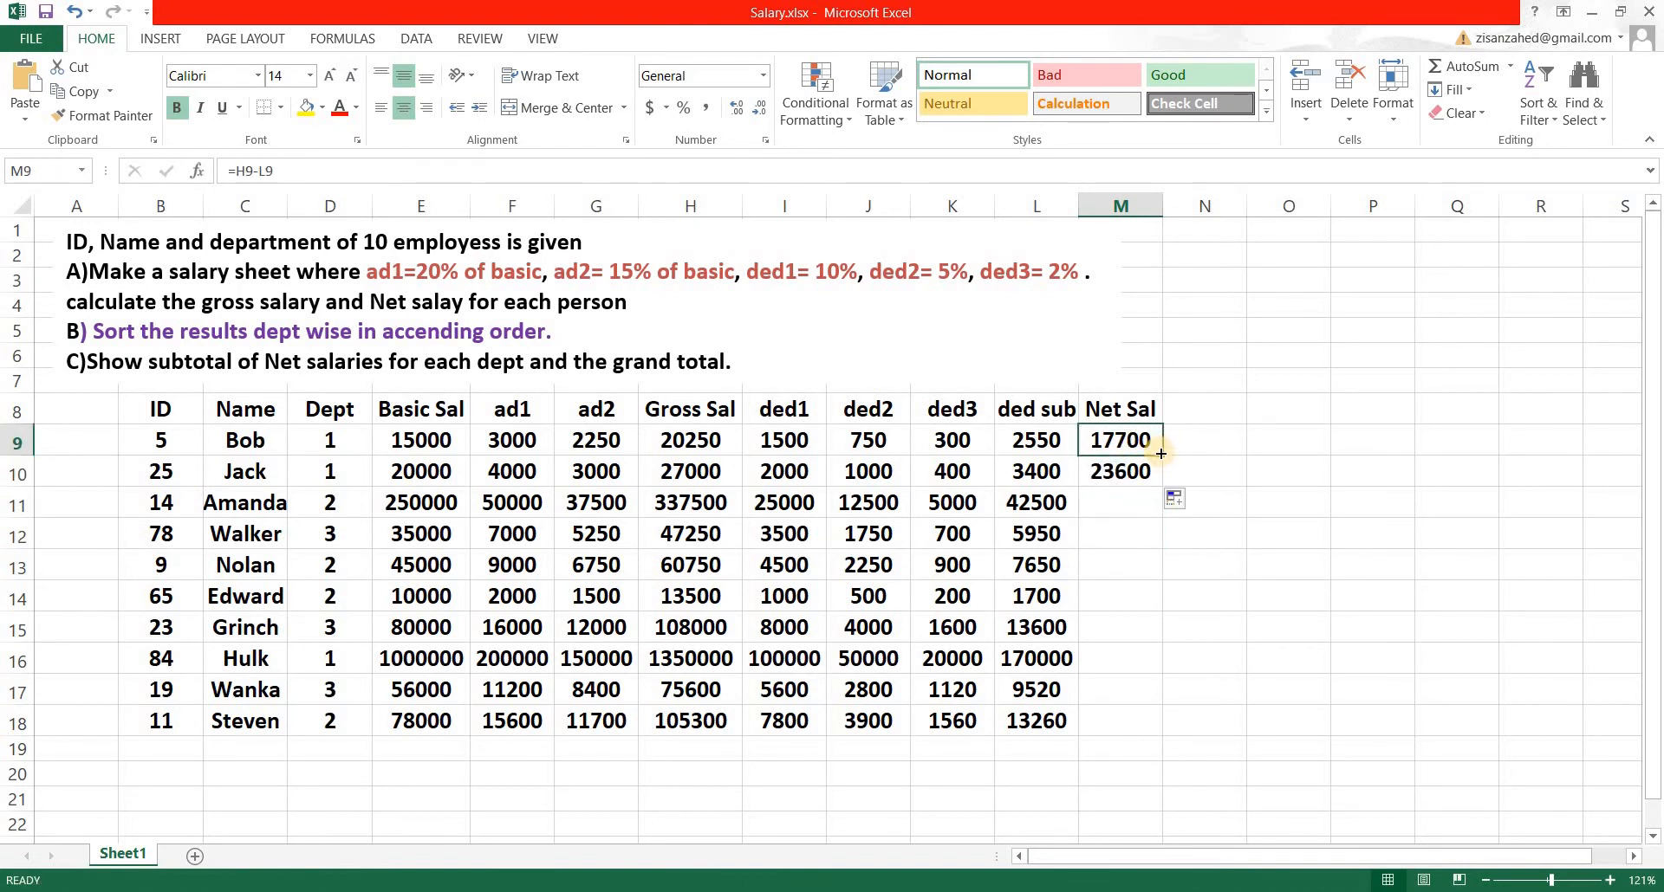
{"action": "left_click_drag", "start_coordinate": [1162, 457], "coordinate": [1158, 725]}
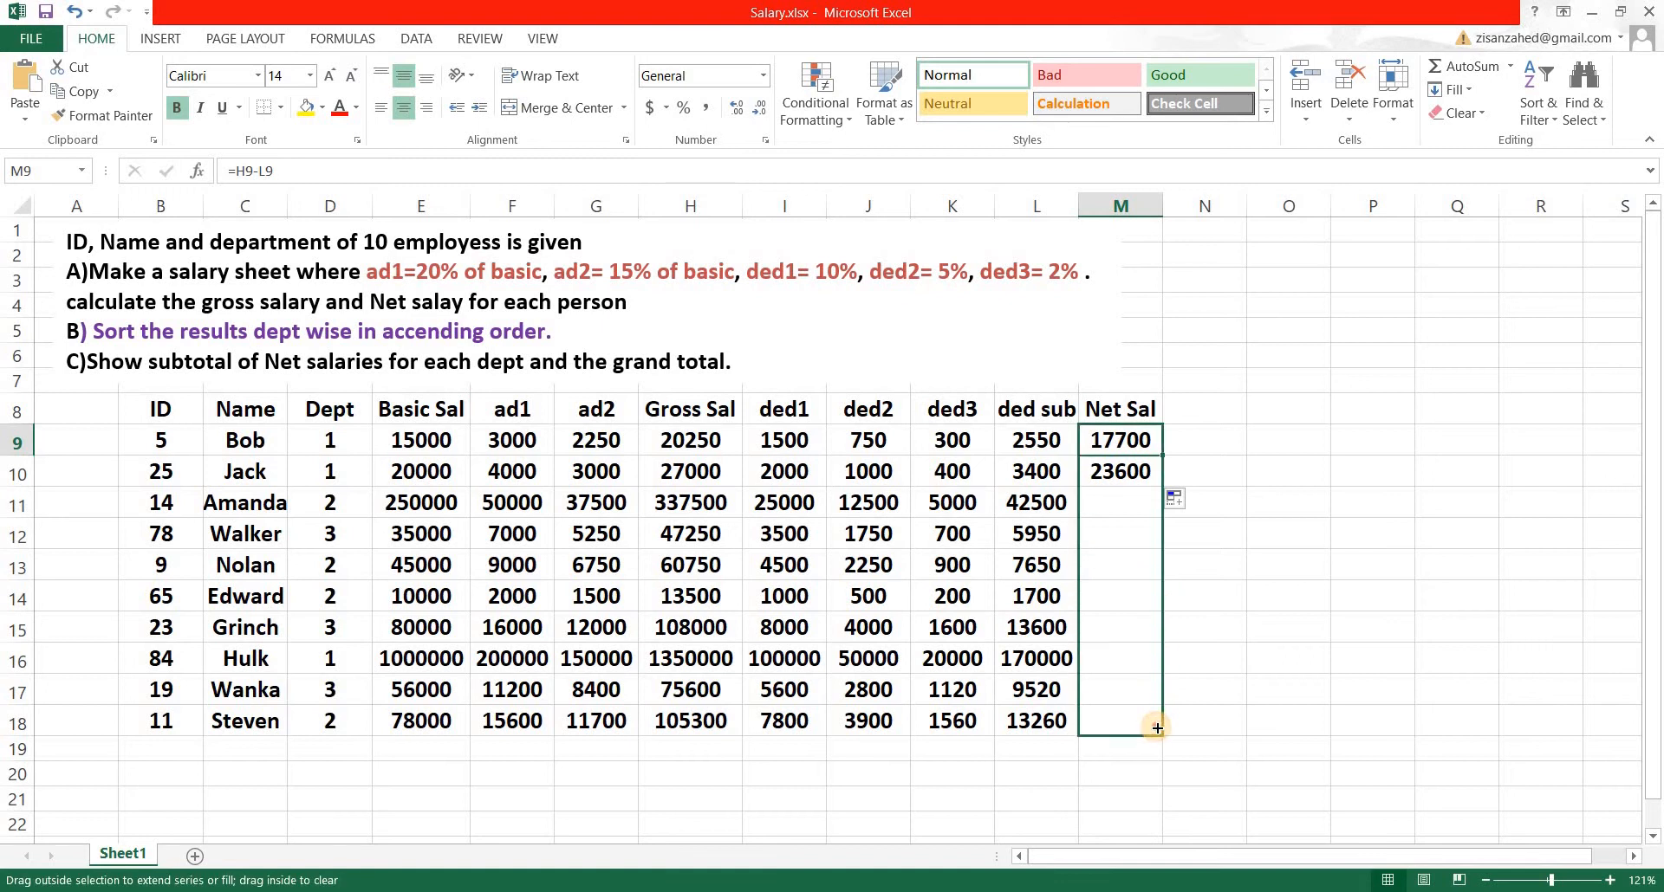
{"action": "left_click", "coordinate": [1315, 531]}
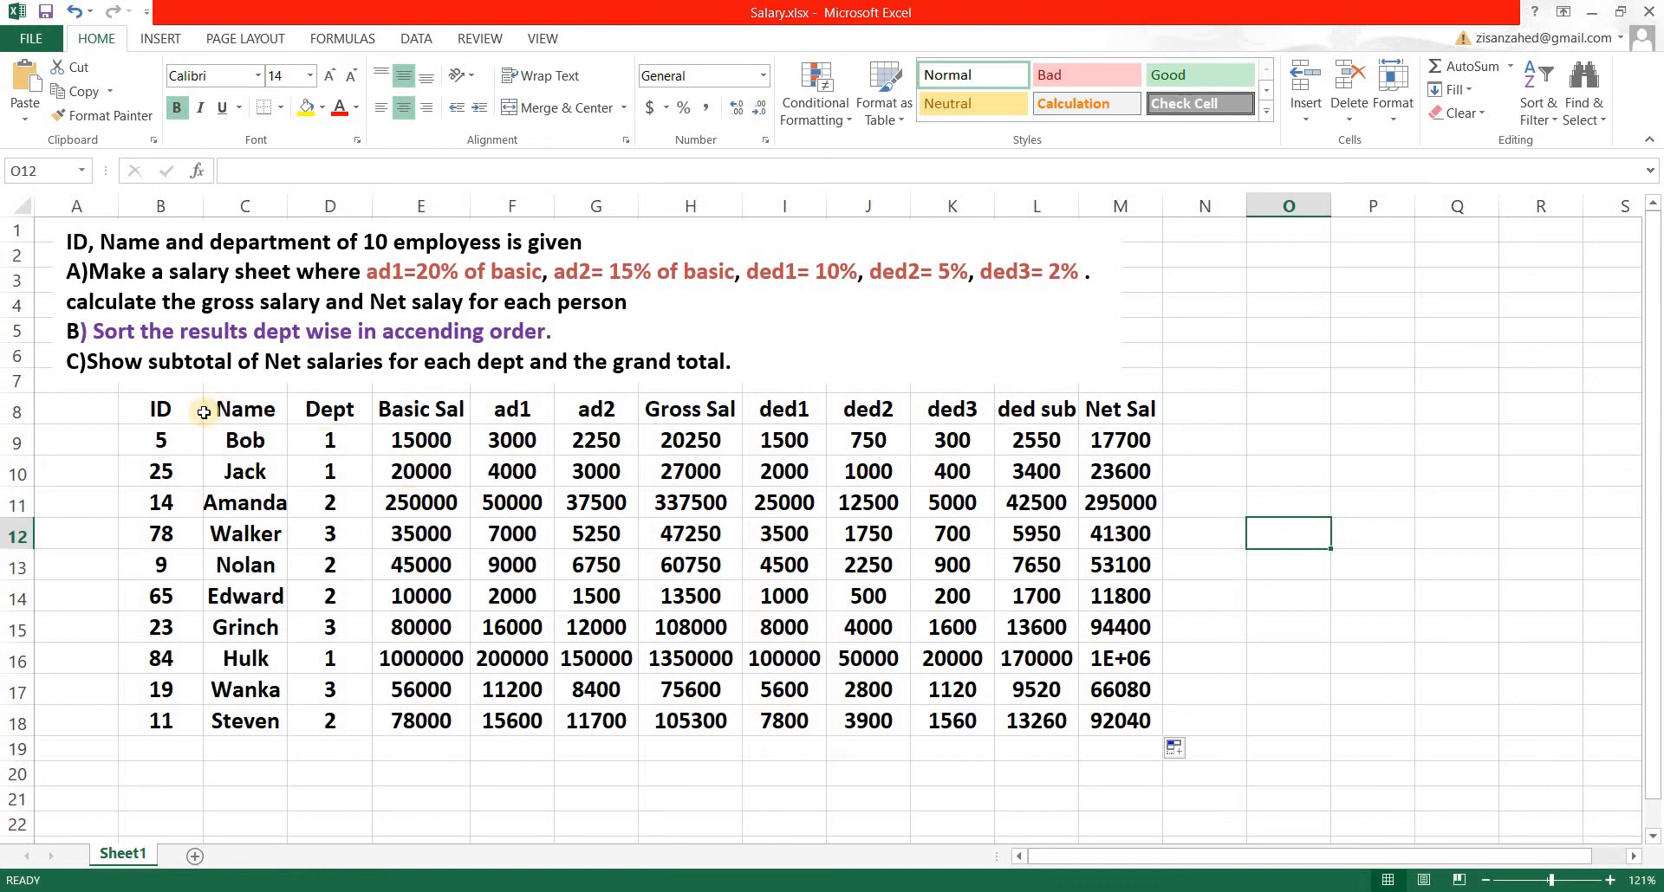
Format the heading row B8:M8 with Red, Accent 2, Darker 25% font colour and a grey fill
{"action": "left_click_drag", "start_coordinate": [164, 411], "coordinate": [1113, 412]}
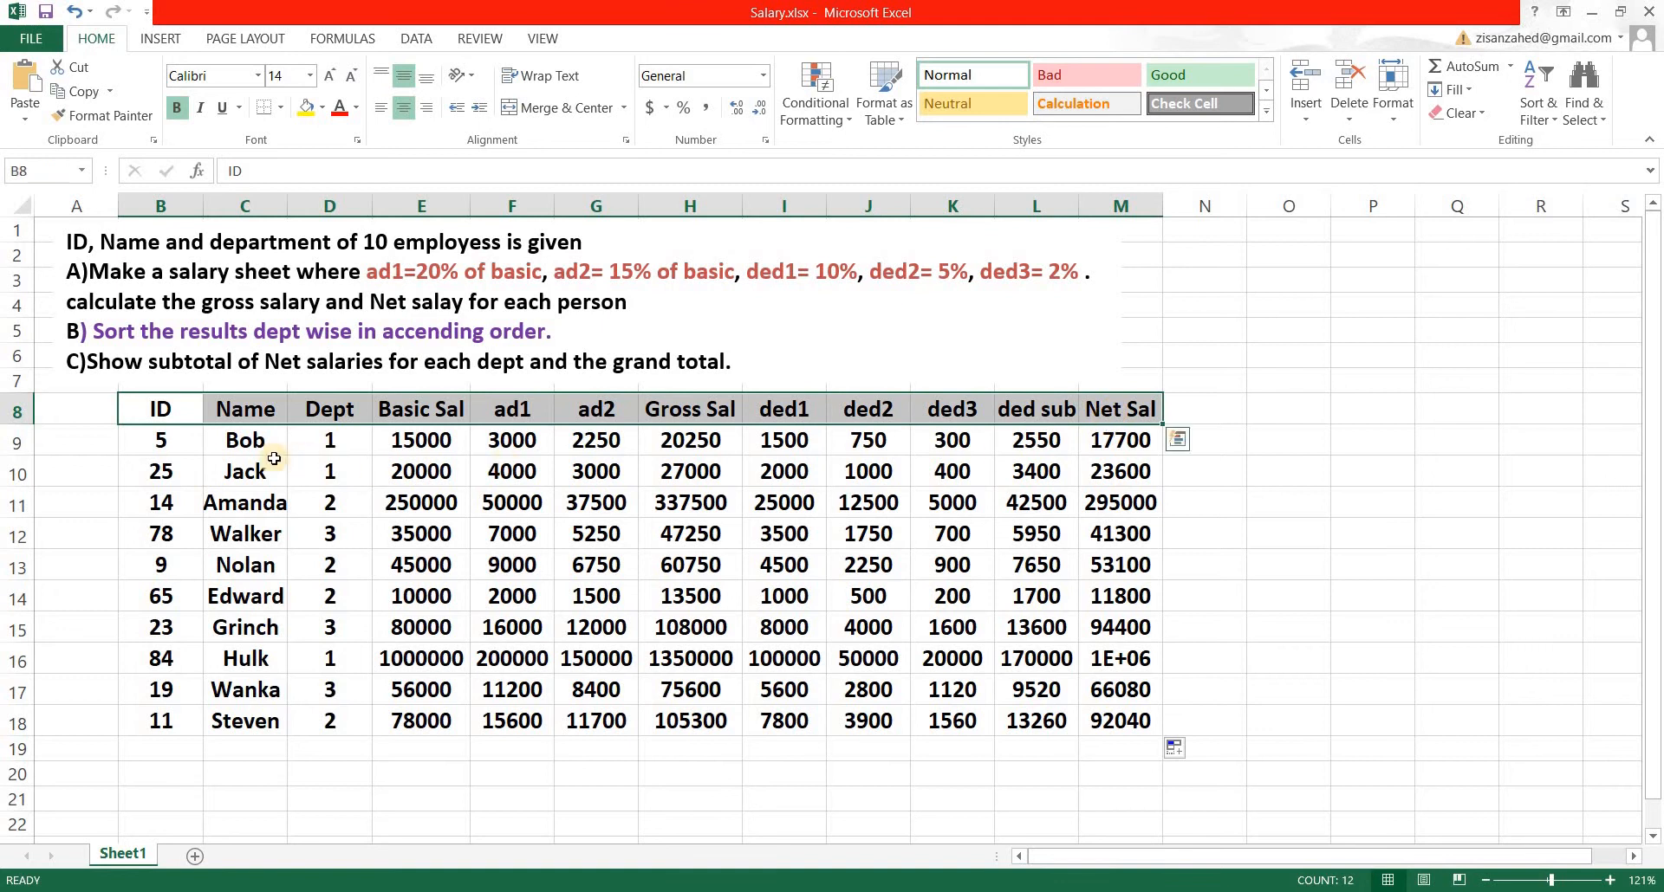
{"action": "left_click", "coordinate": [356, 107]}
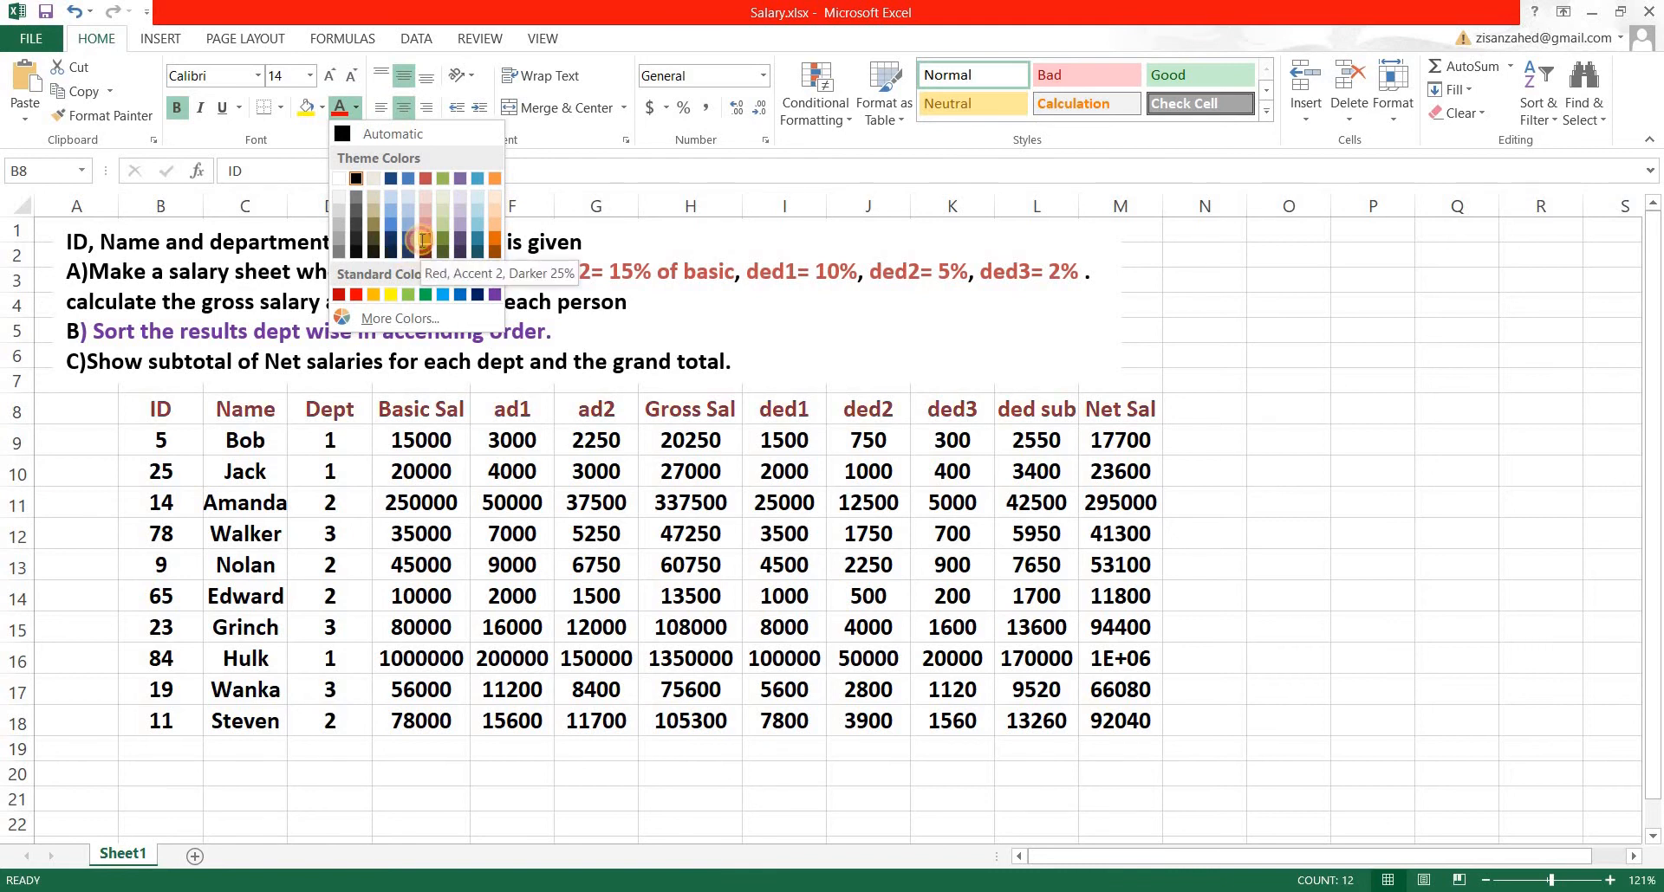
{"action": "left_click", "coordinate": [423, 244]}
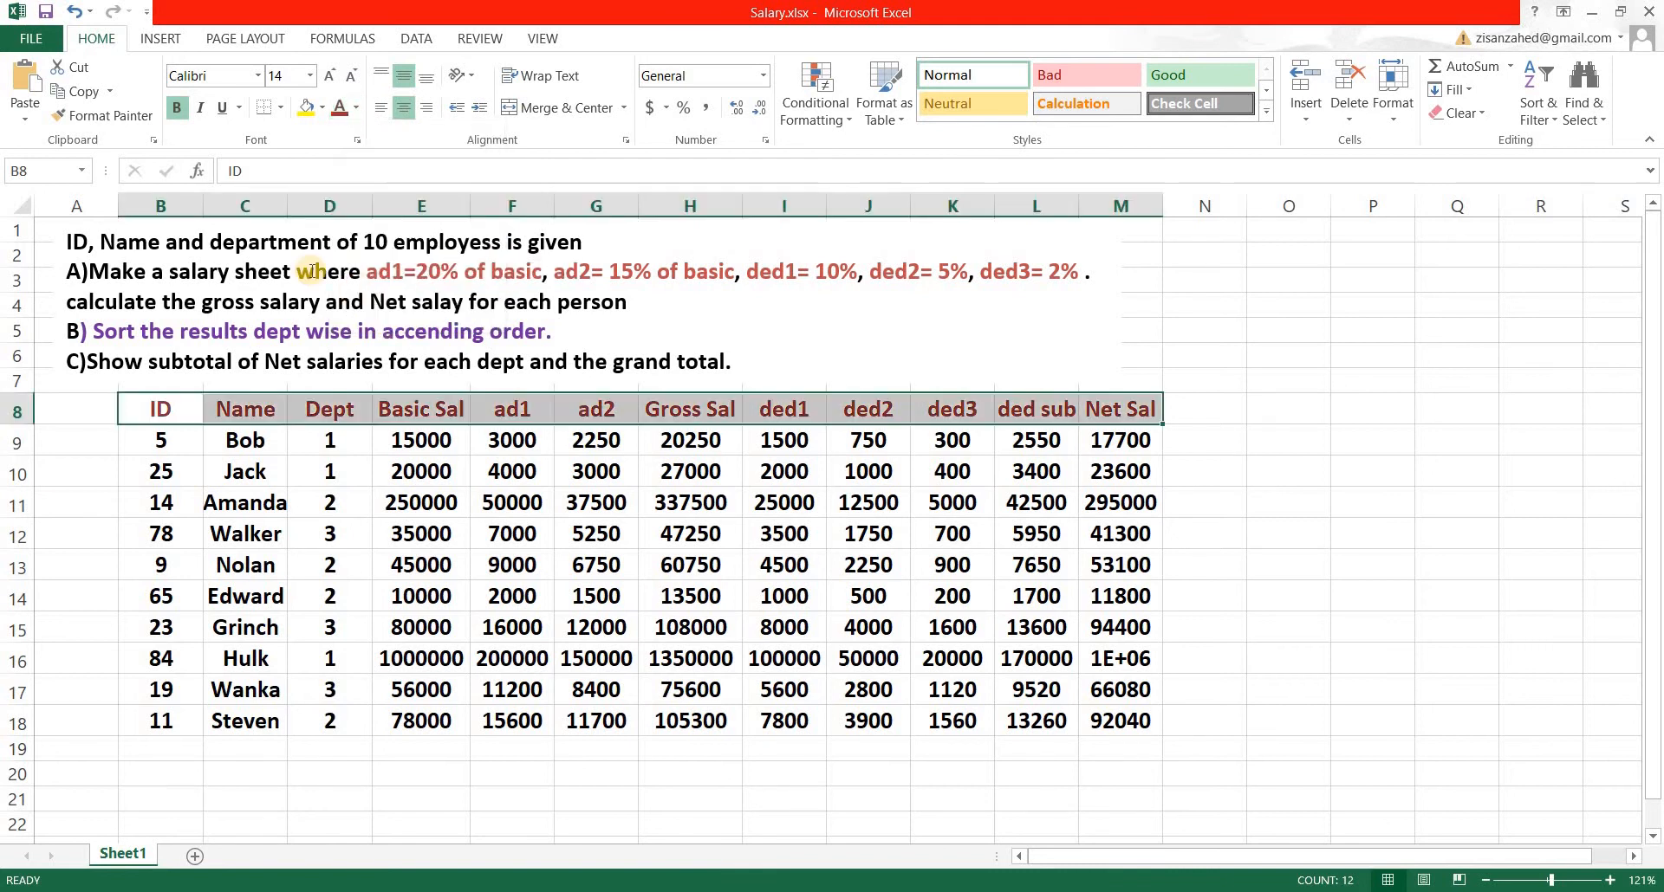
{"action": "left_click", "coordinate": [322, 107]}
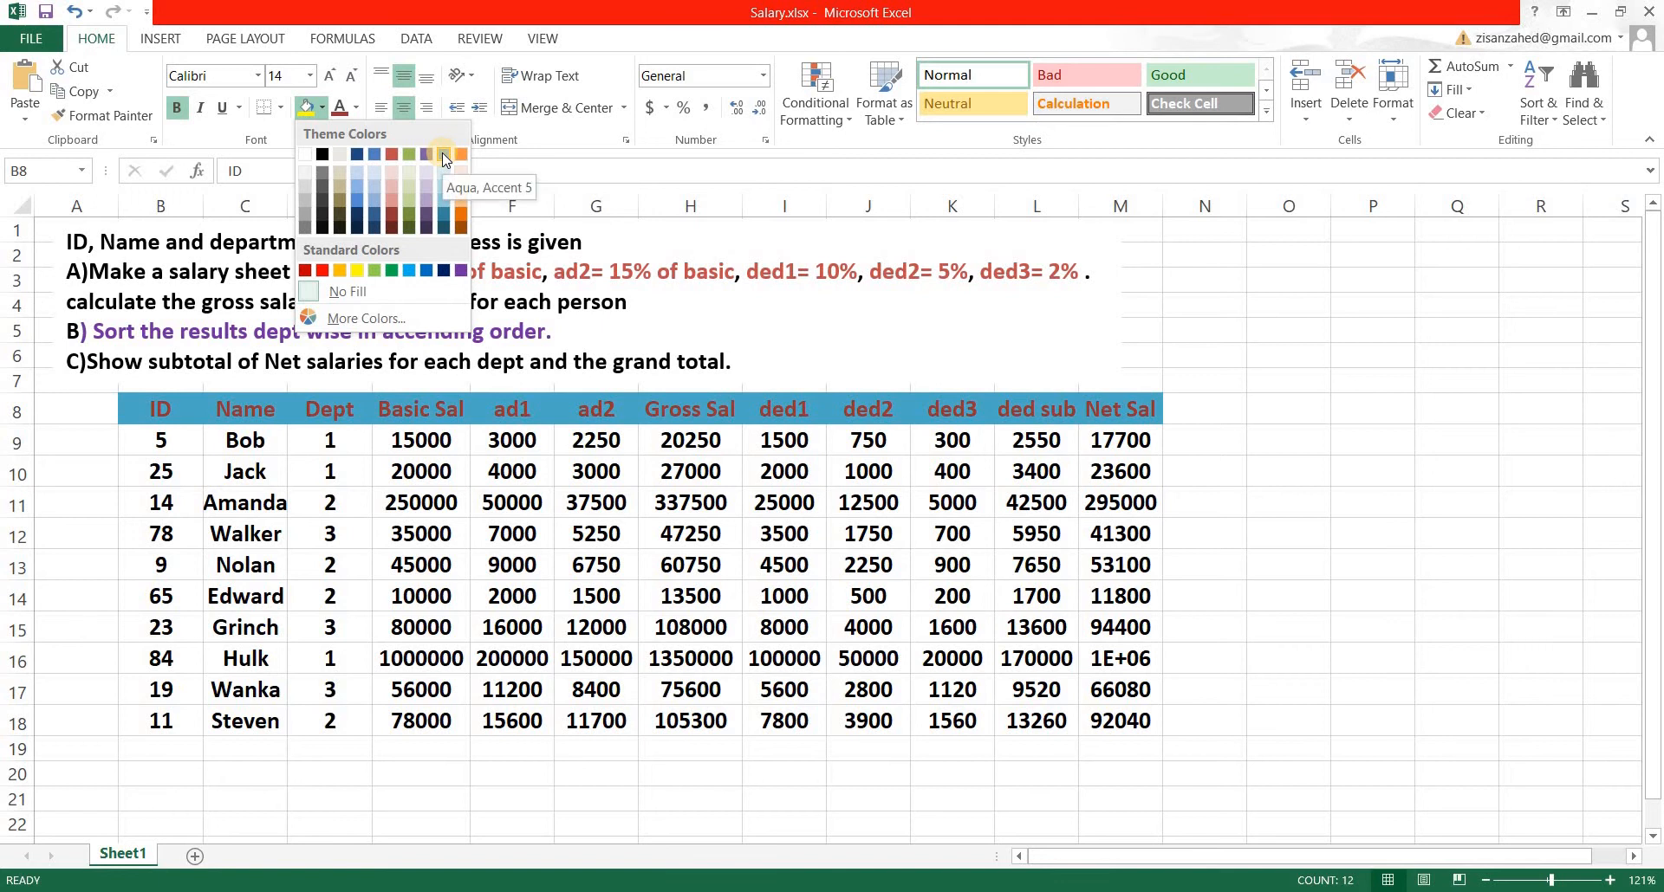
{"action": "left_click", "coordinate": [305, 211]}
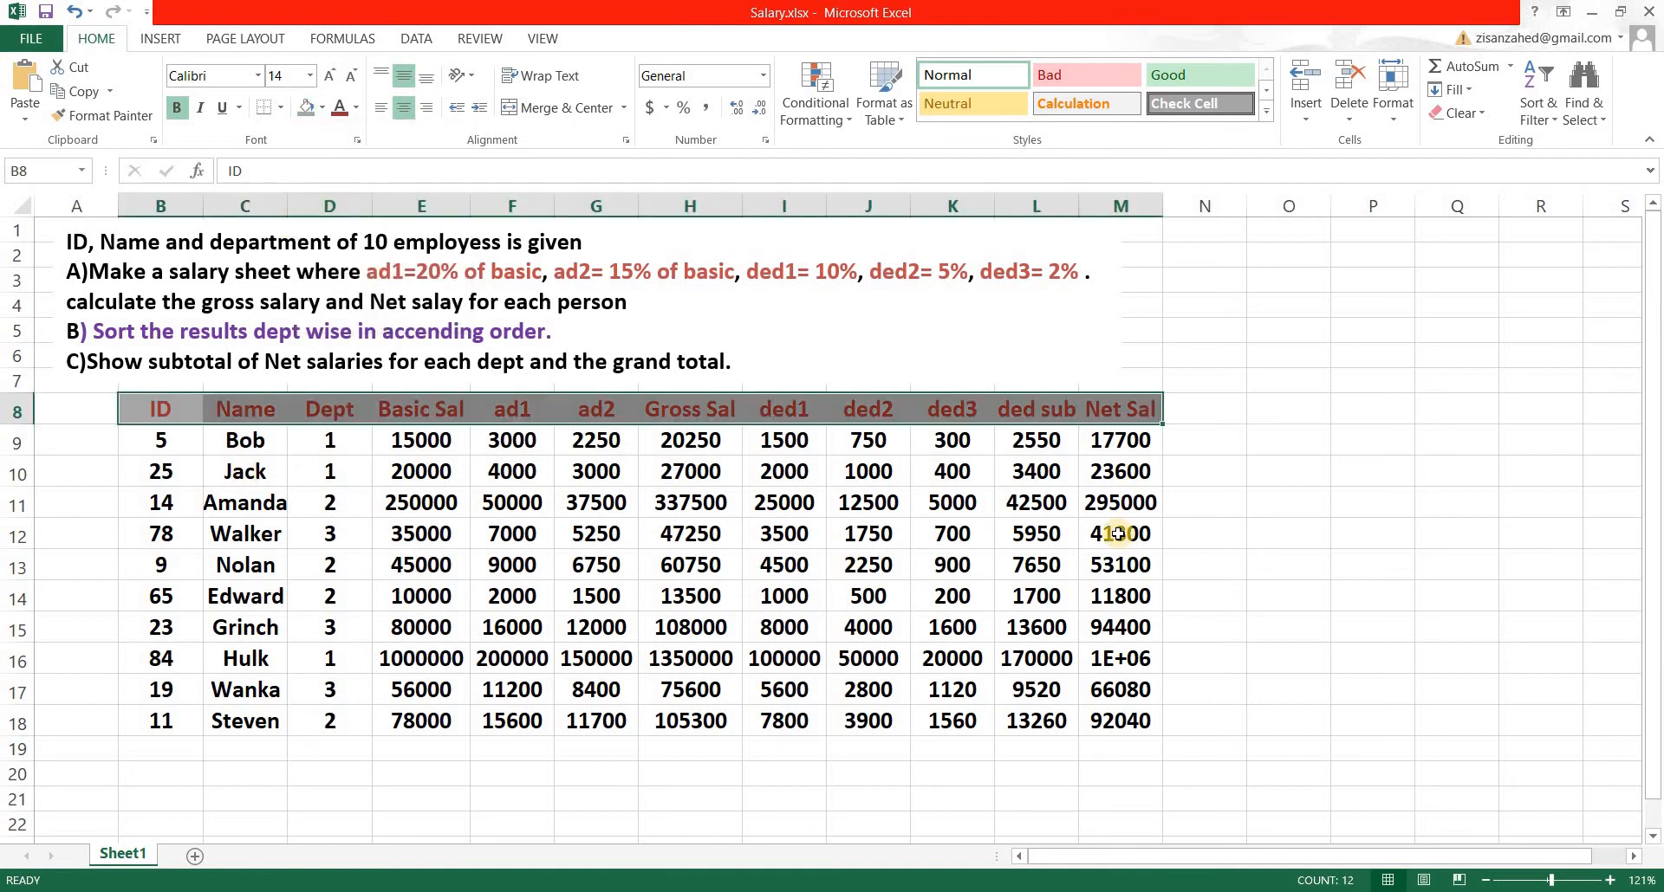
{"action": "left_click", "coordinate": [1311, 477]}
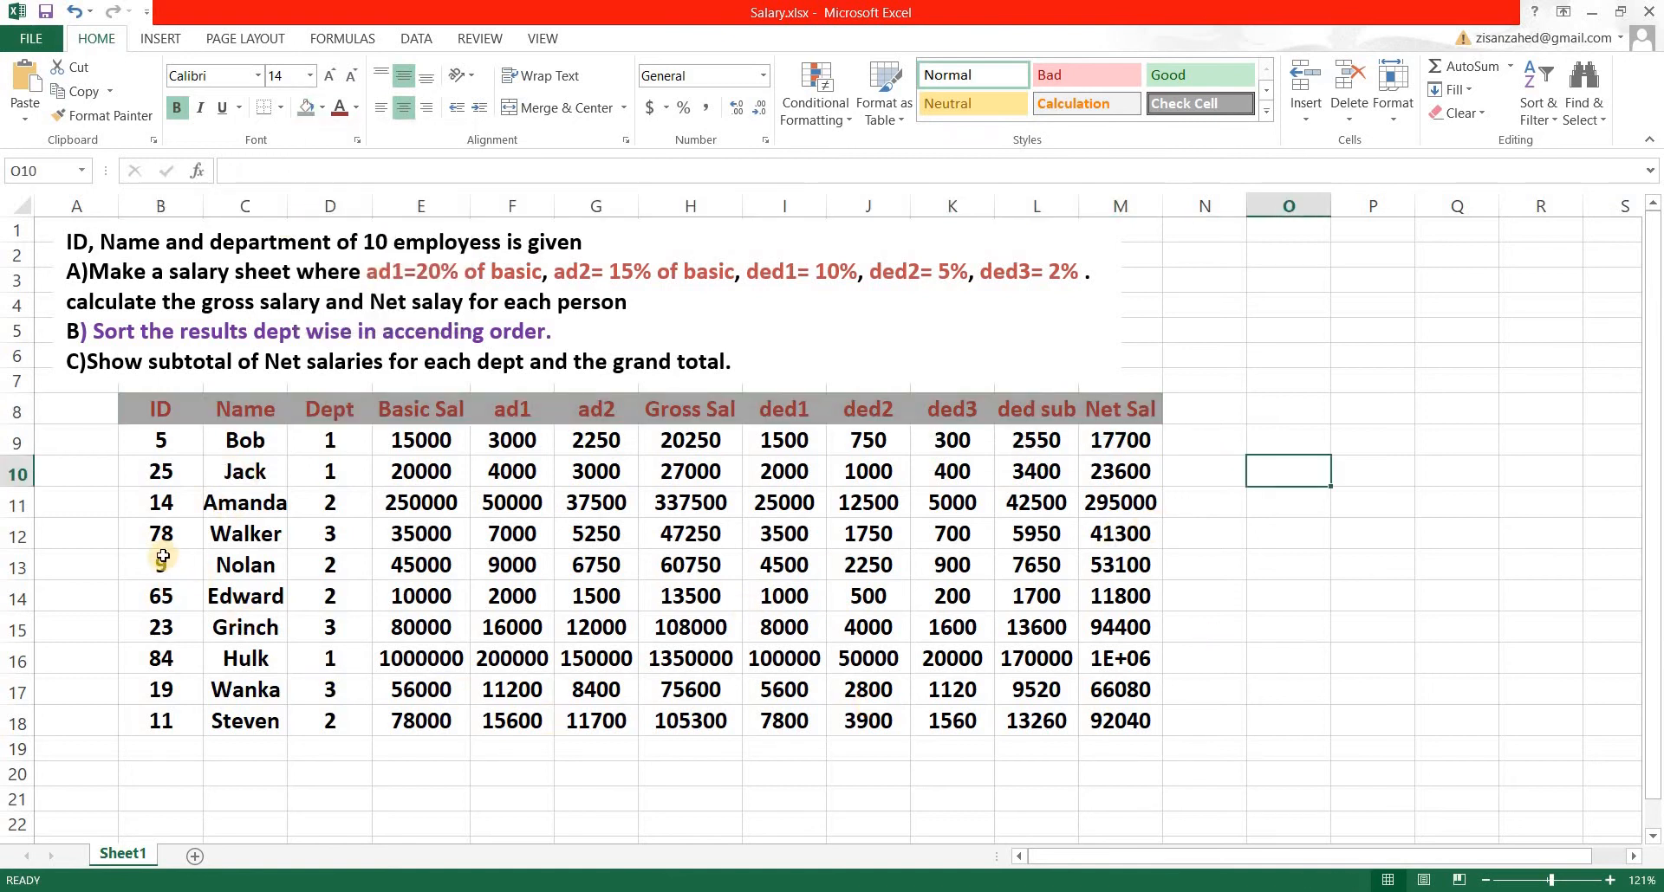
{"action": "left_click_drag", "start_coordinate": [162, 437], "coordinate": [151, 708]}
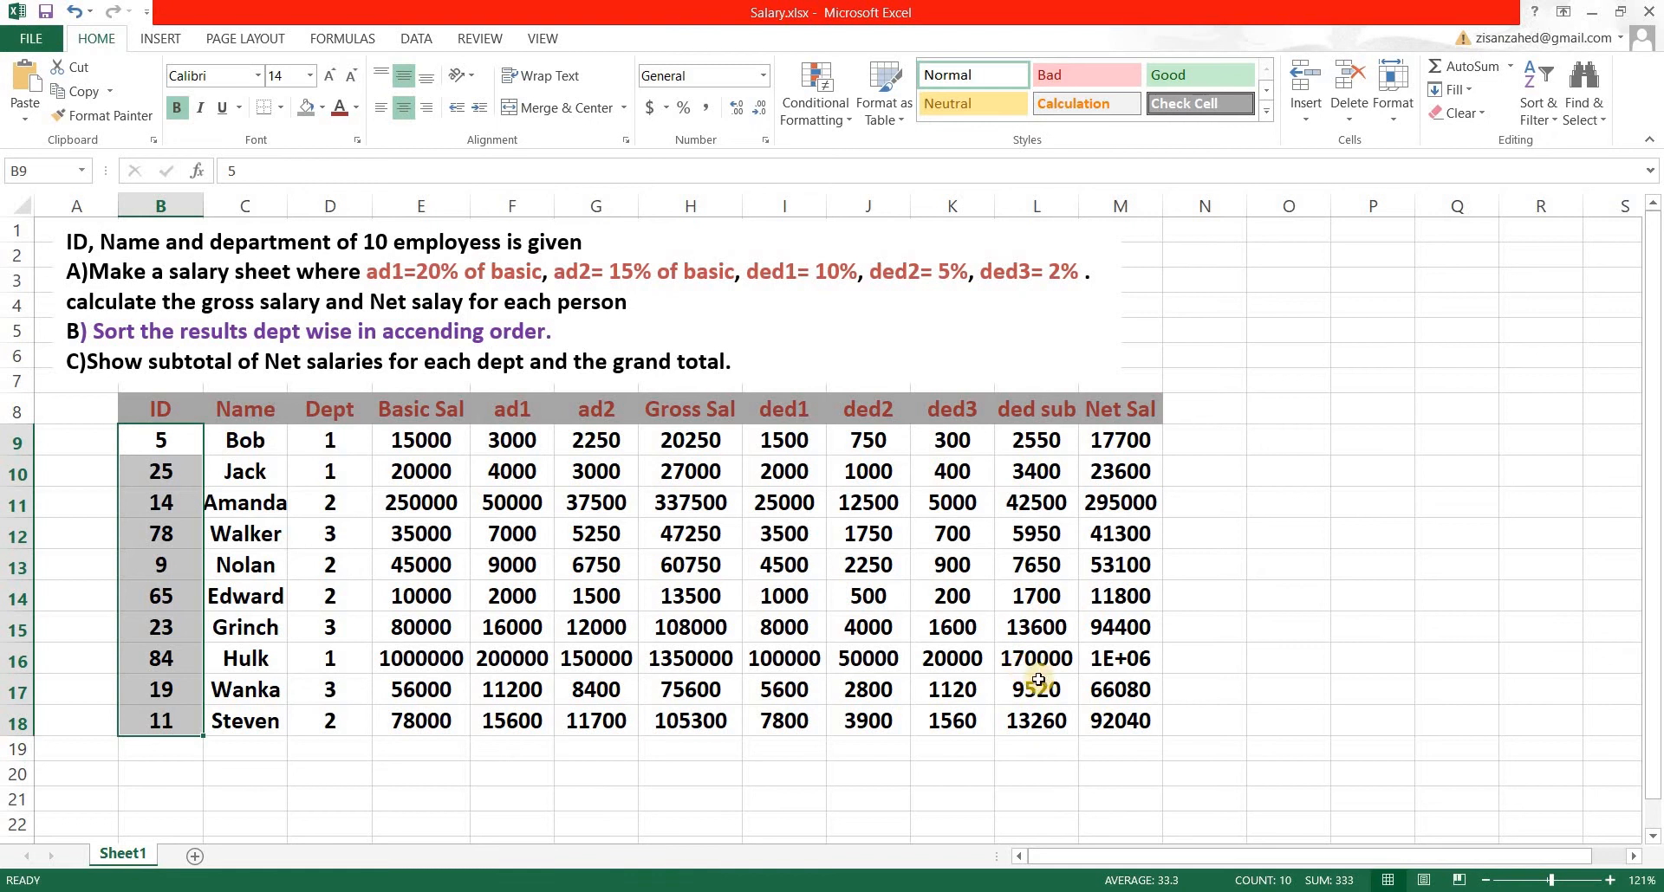
{"action": "left_click", "coordinate": [310, 243]}
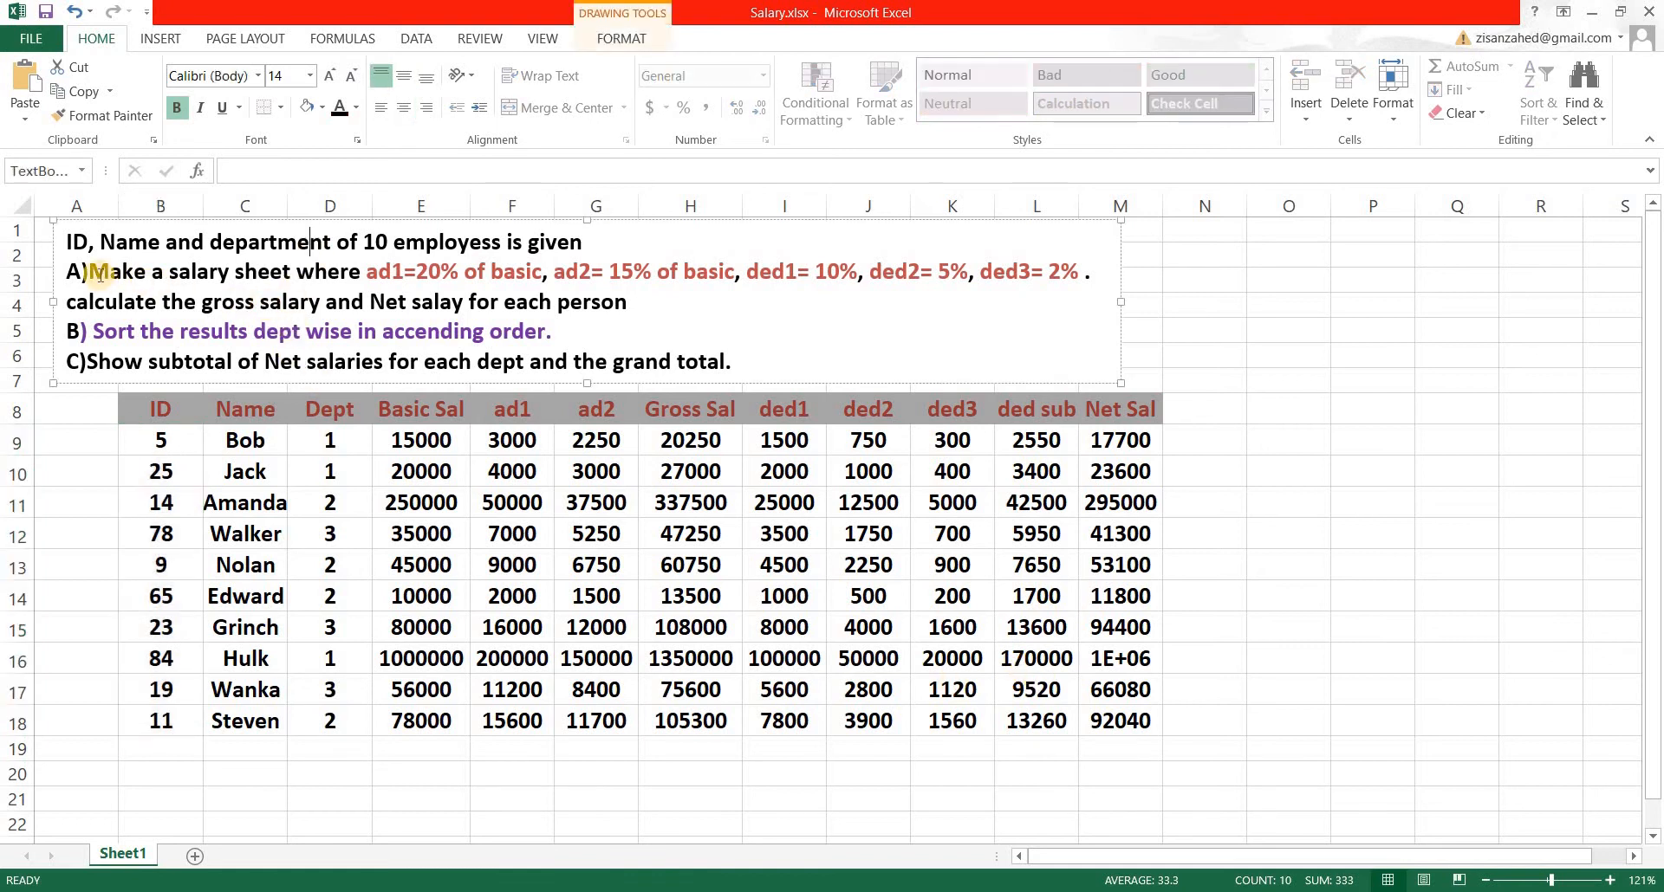
{"action": "left_click_drag", "start_coordinate": [91, 274], "coordinate": [556, 299]}
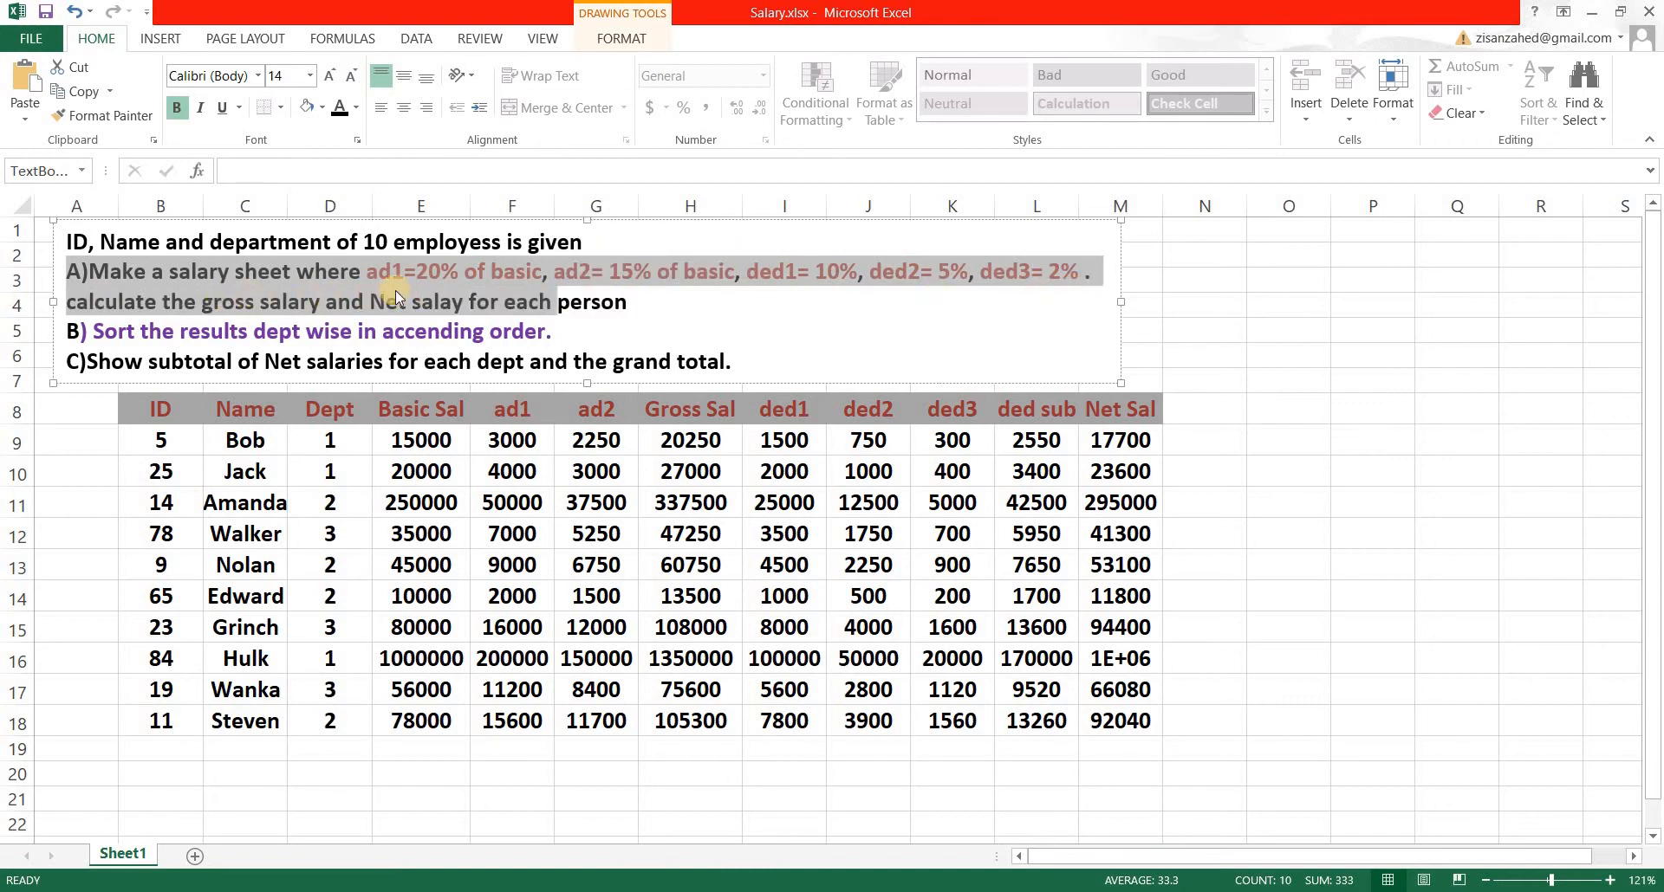
{"action": "left_click", "coordinate": [1289, 498]}
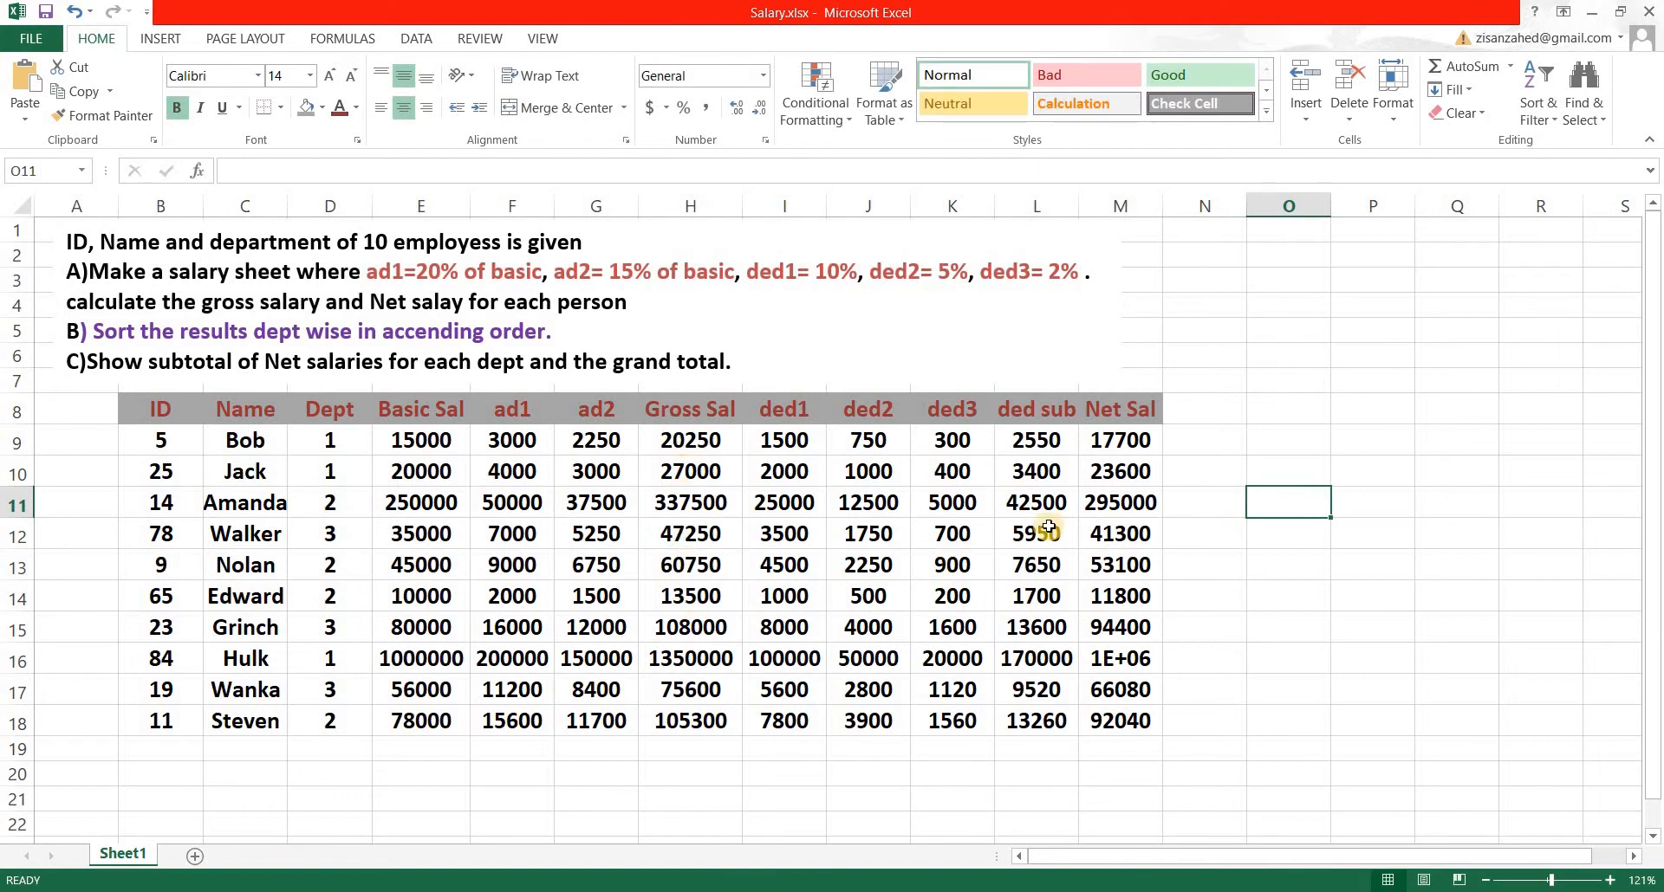
Widen the Net Sal column so the large net salary in M16 shows in full instead of scientific notation
{"action": "left_click", "coordinate": [1128, 663]}
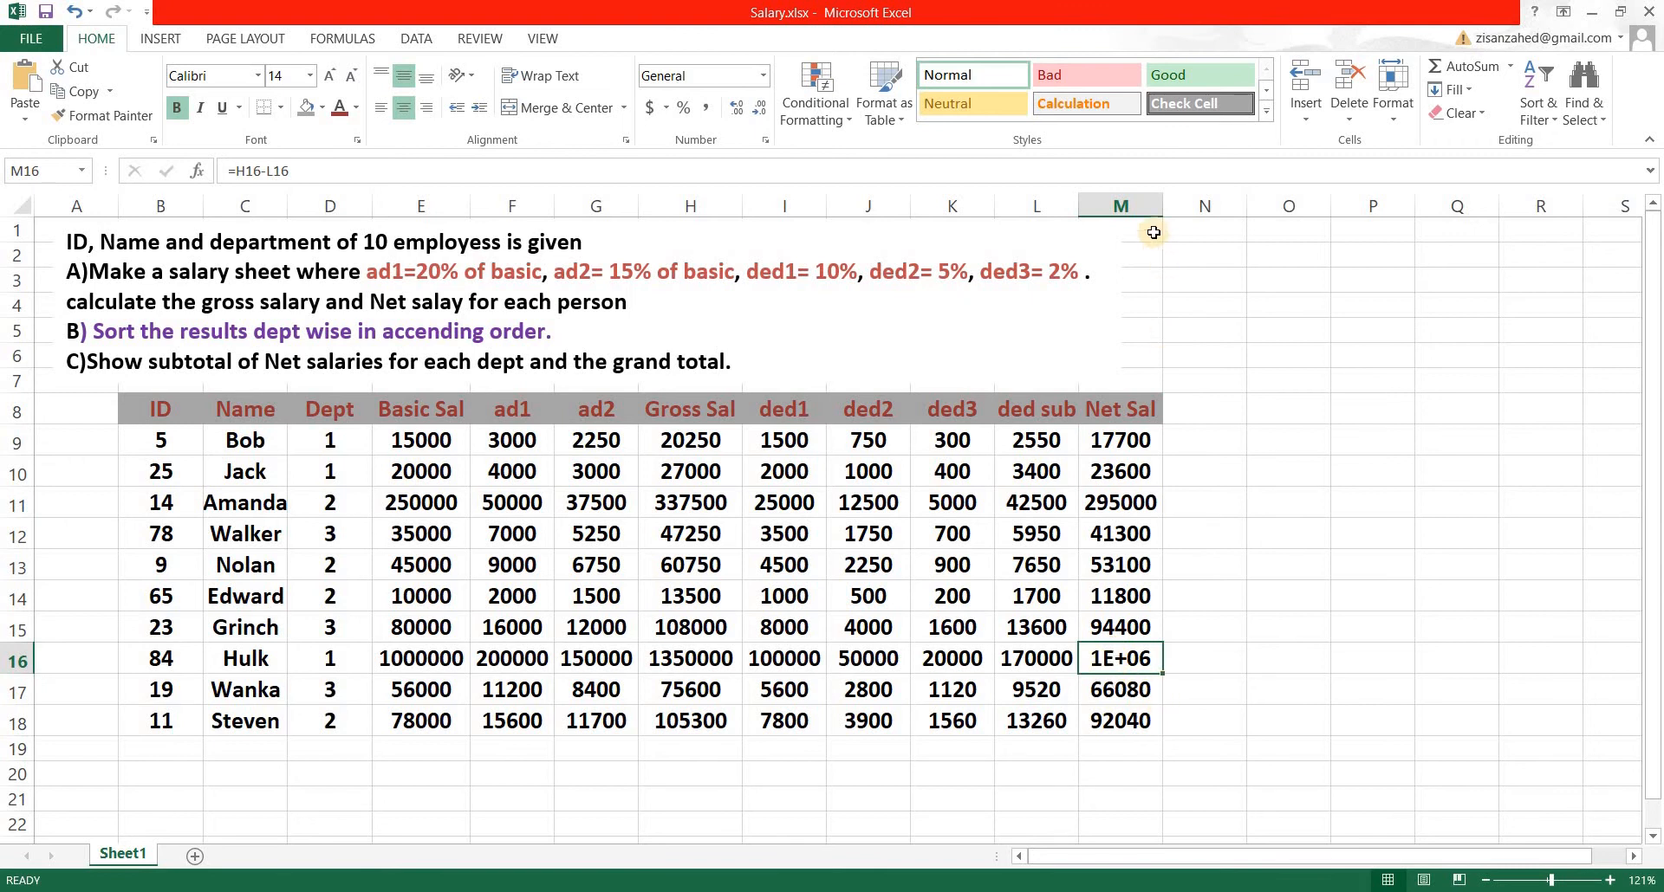
{"action": "left_click_drag", "start_coordinate": [1167, 206], "coordinate": [1217, 206]}
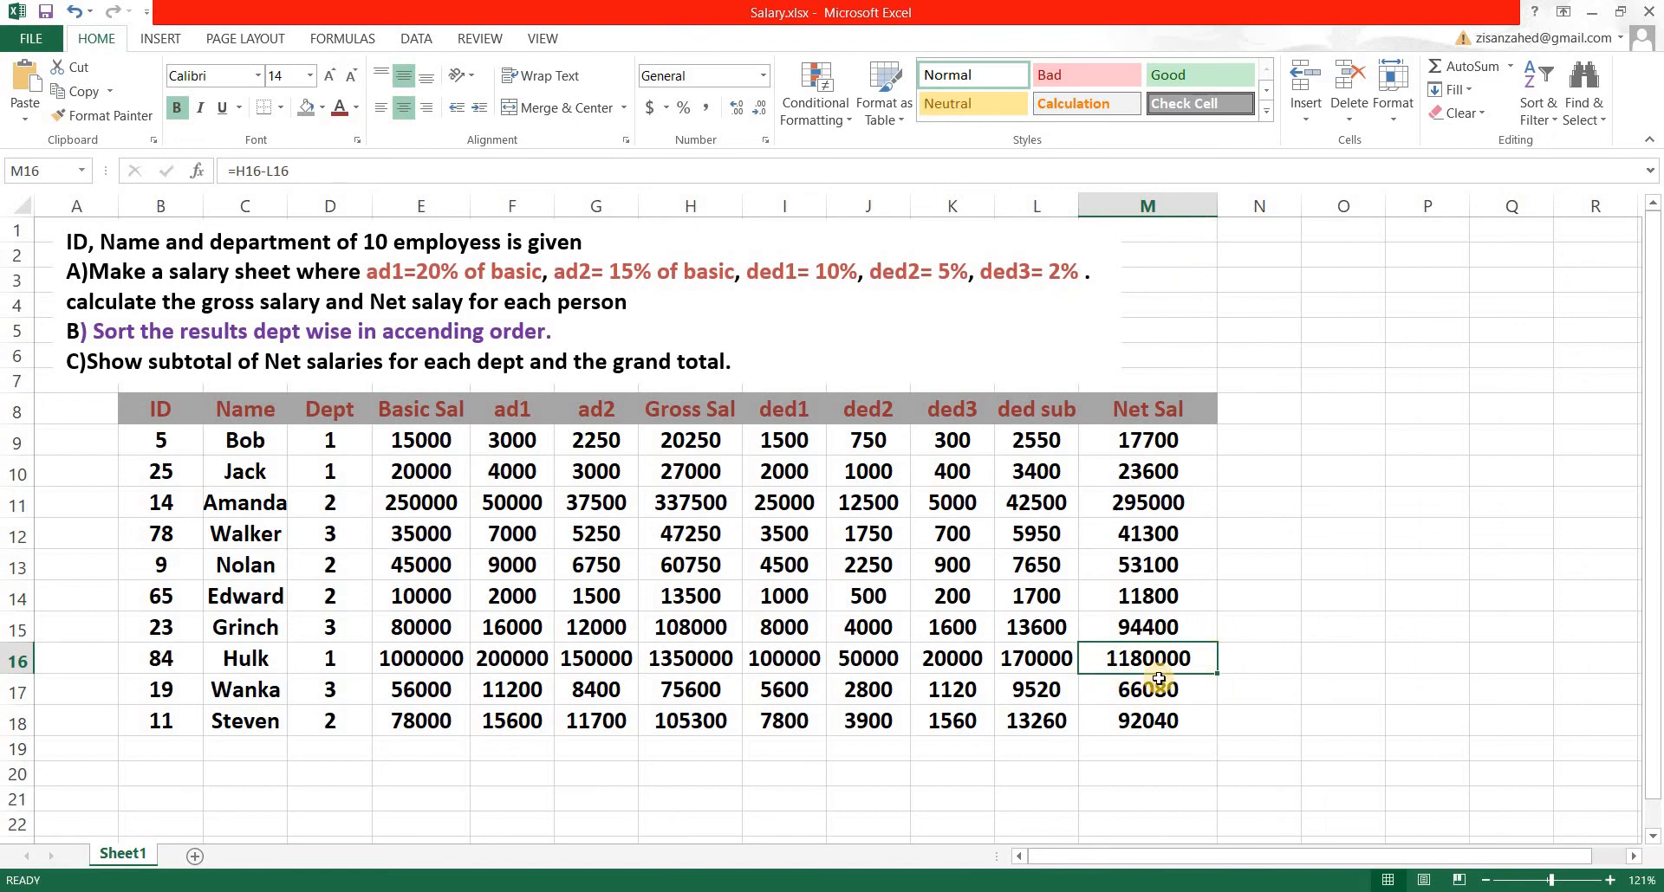
{"action": "left_click", "coordinate": [1272, 594]}
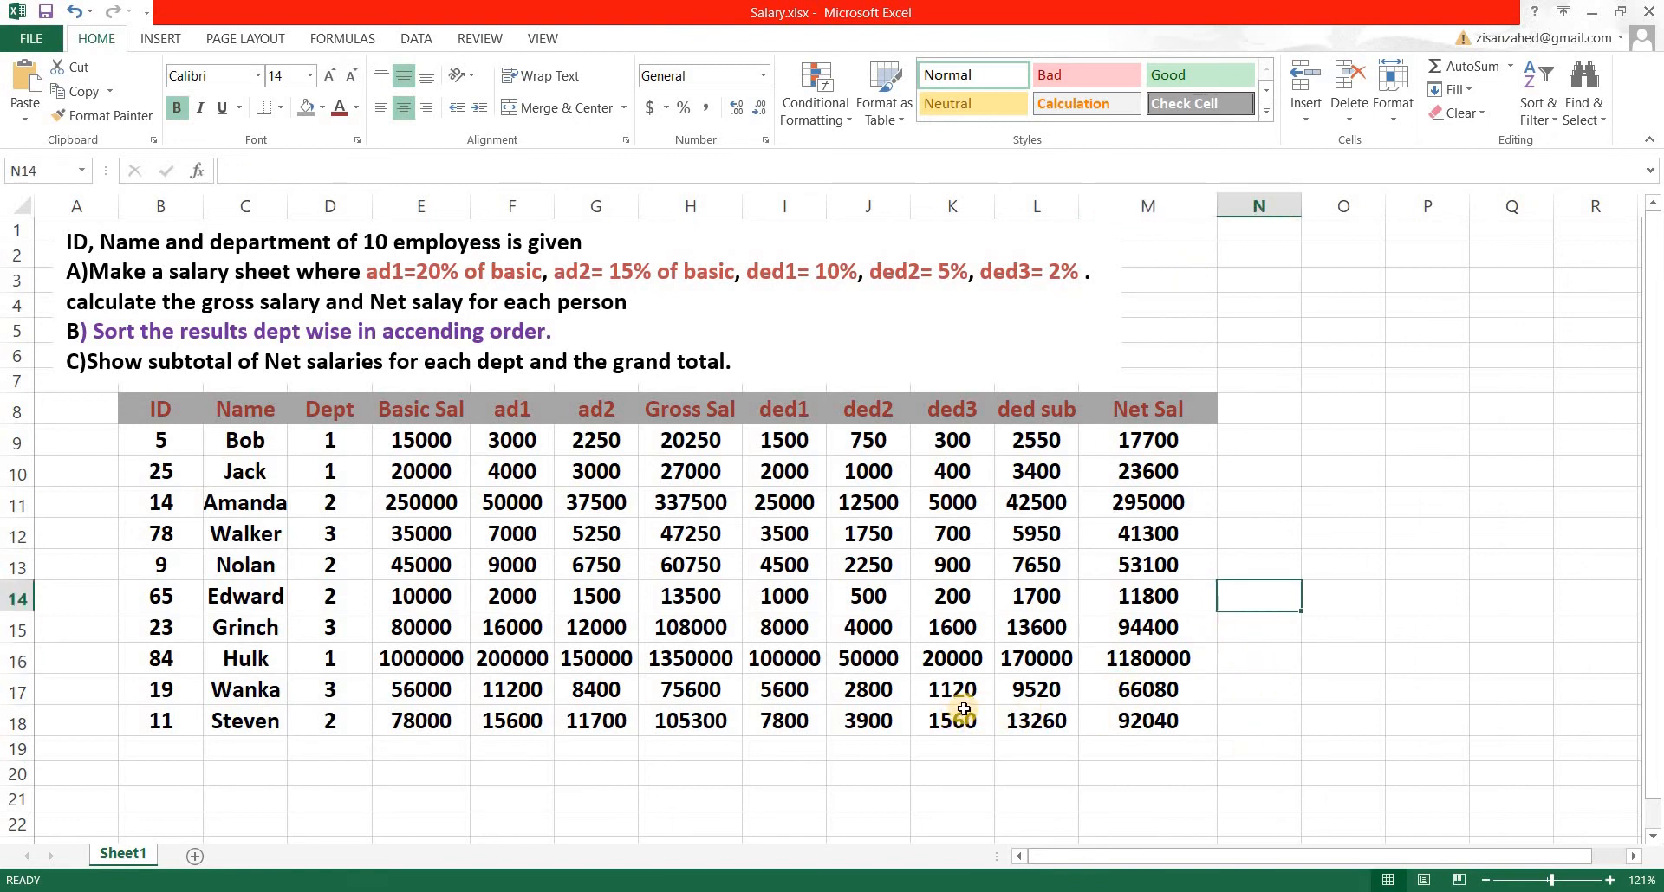
Examine the highest-paid employee's row, the sorting task in part B and the unsorted department numbers in the Dept column
{"action": "left_click", "coordinate": [1148, 670]}
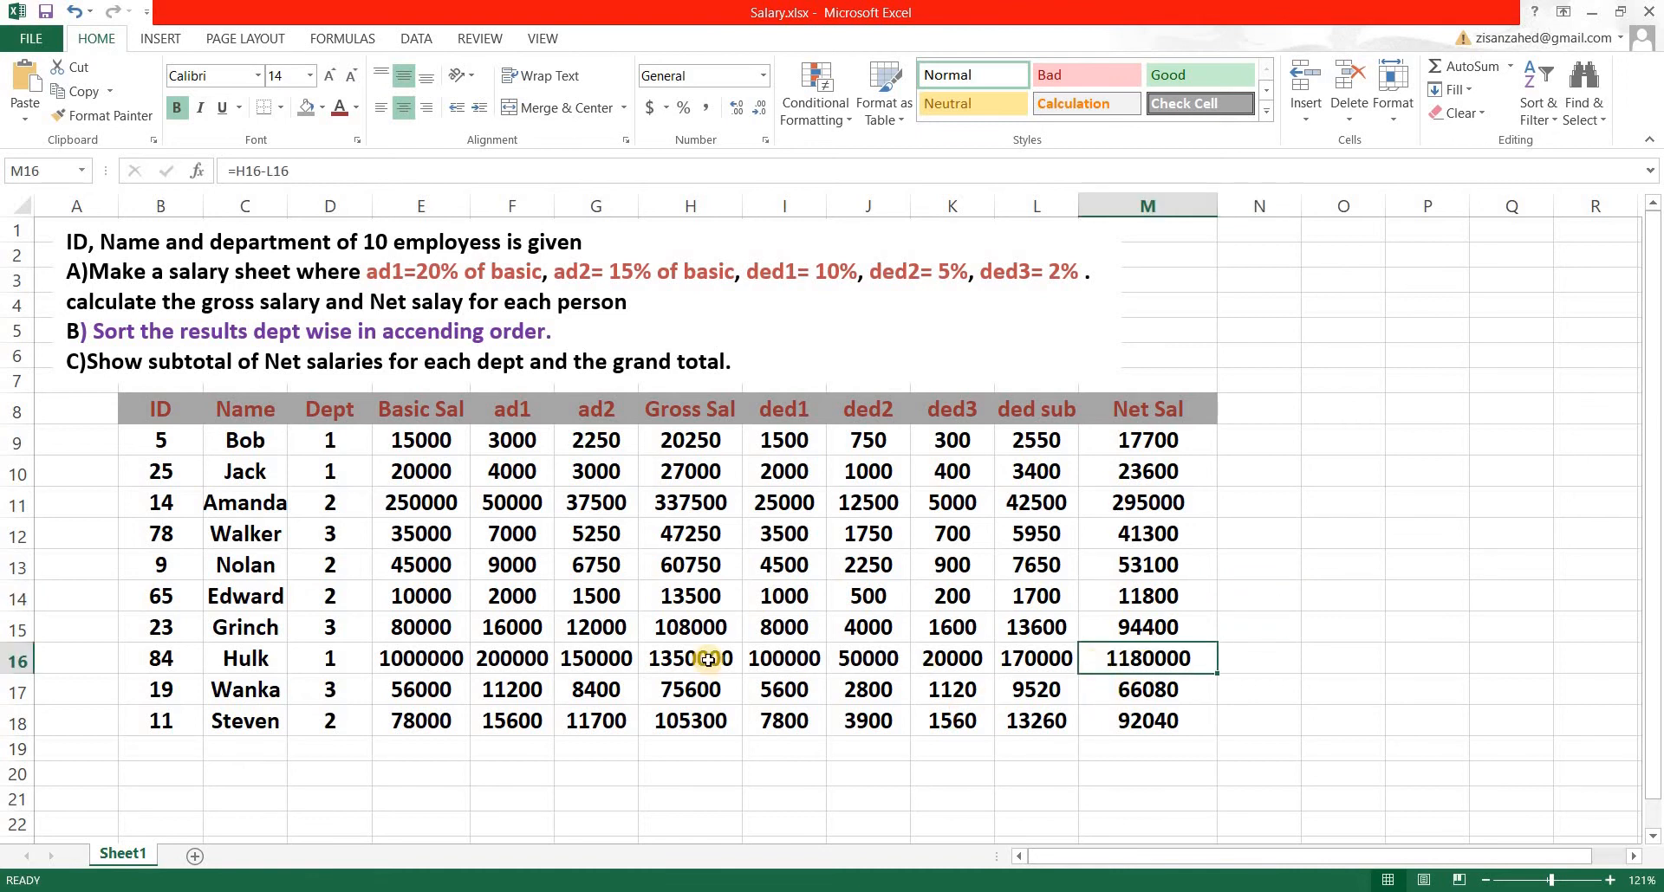
{"action": "left_click", "coordinate": [260, 660]}
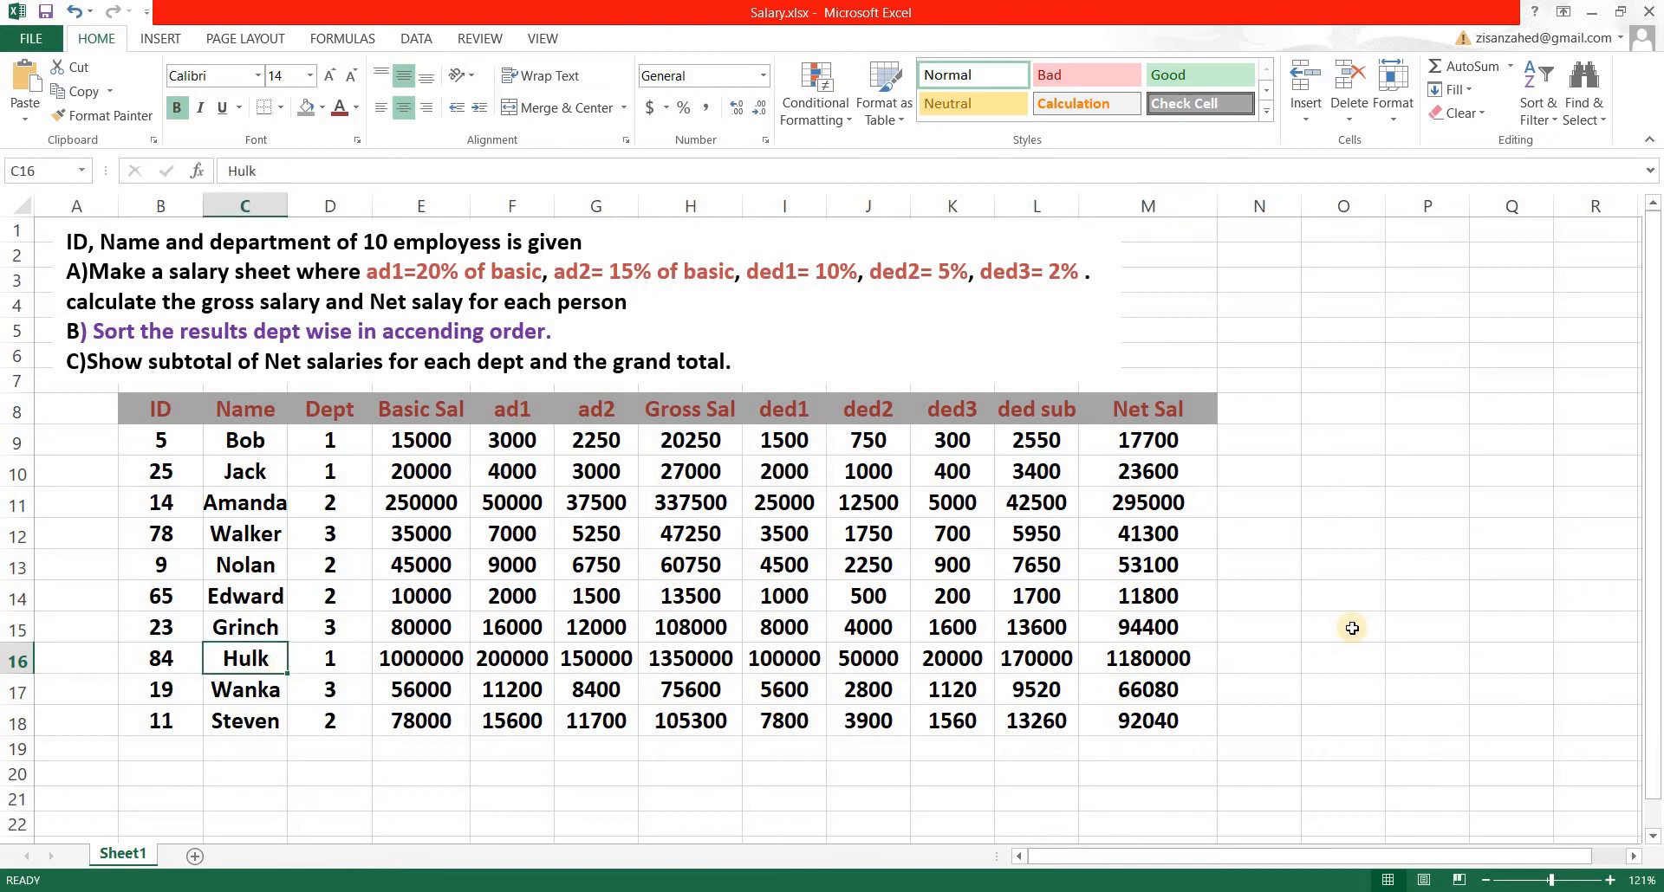
{"action": "left_click", "coordinate": [1343, 627]}
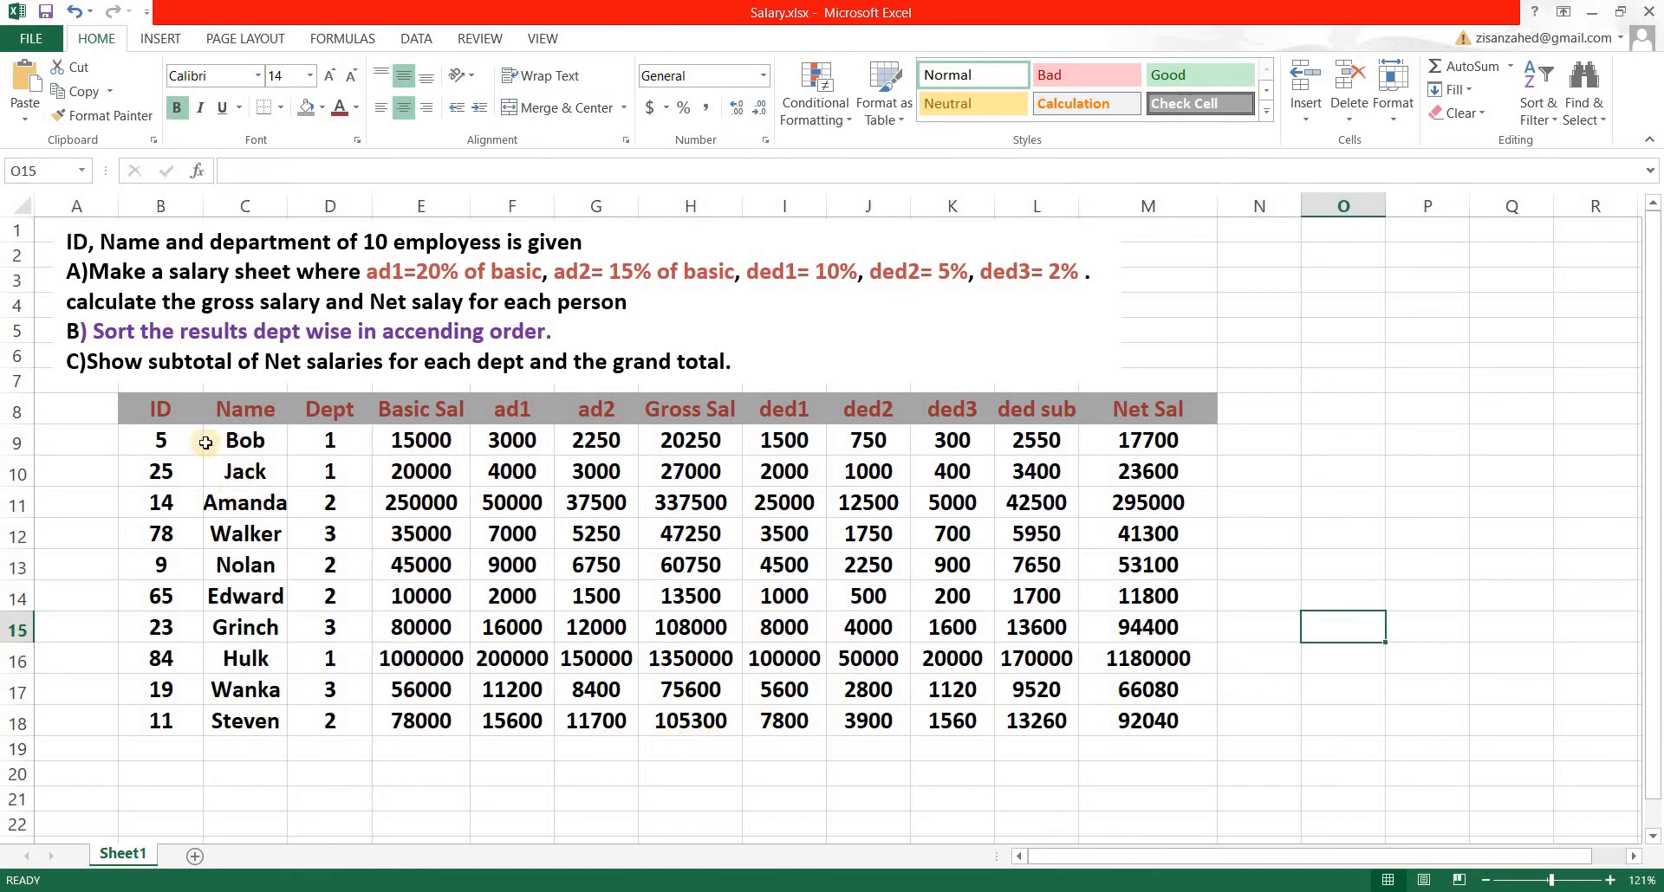
{"action": "left_click_drag", "start_coordinate": [96, 331], "coordinate": [546, 327]}
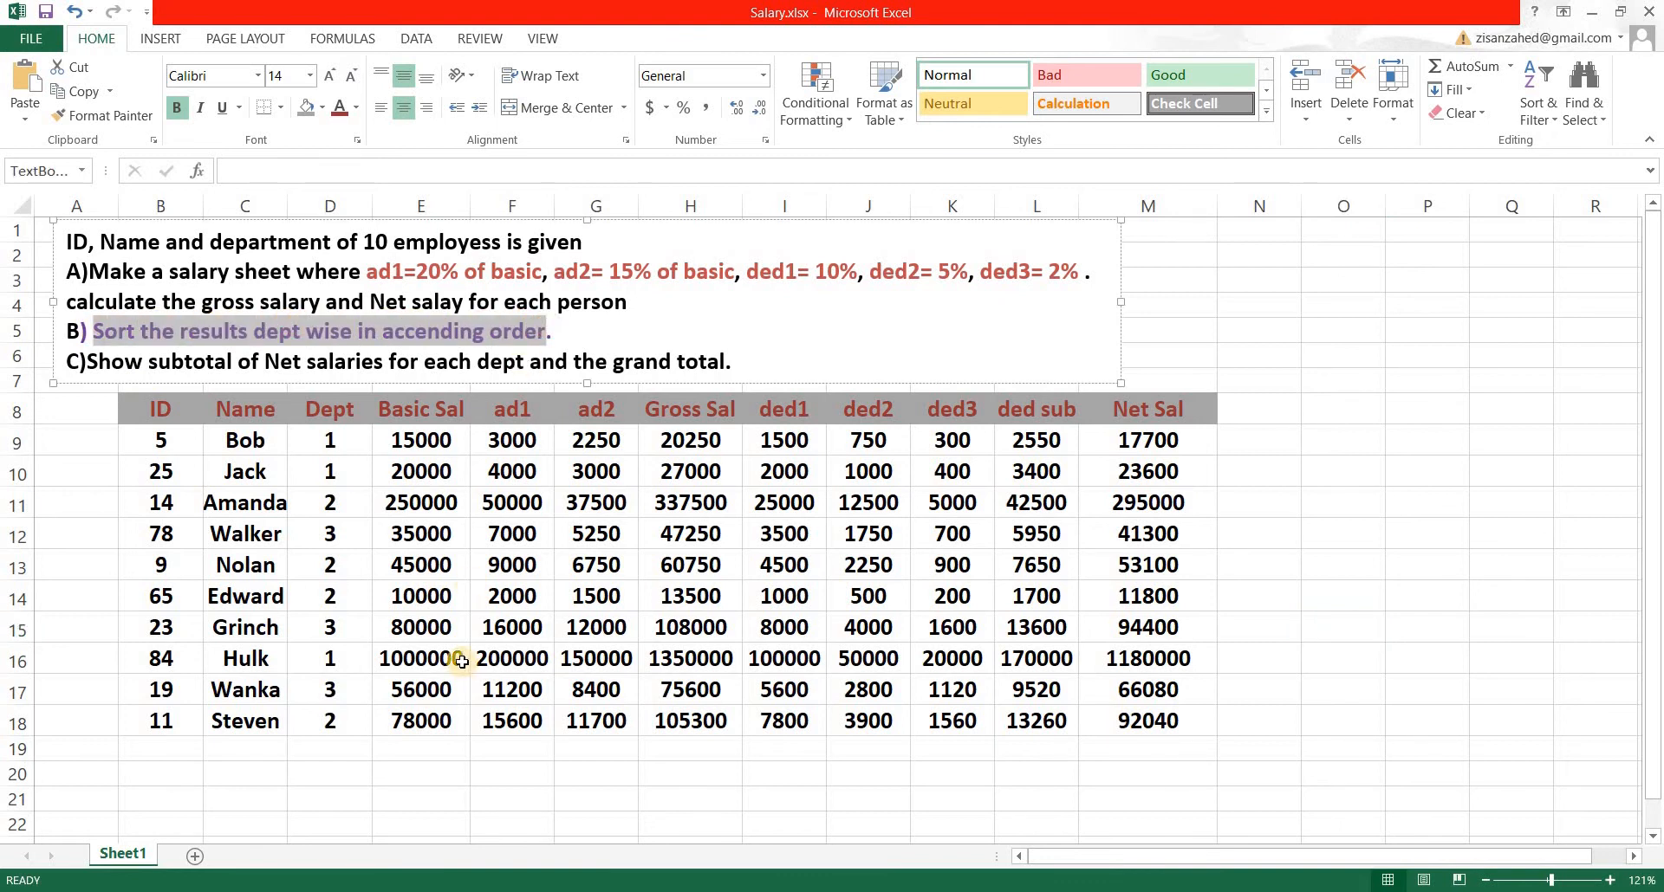
{"action": "left_click", "coordinate": [87, 595]}
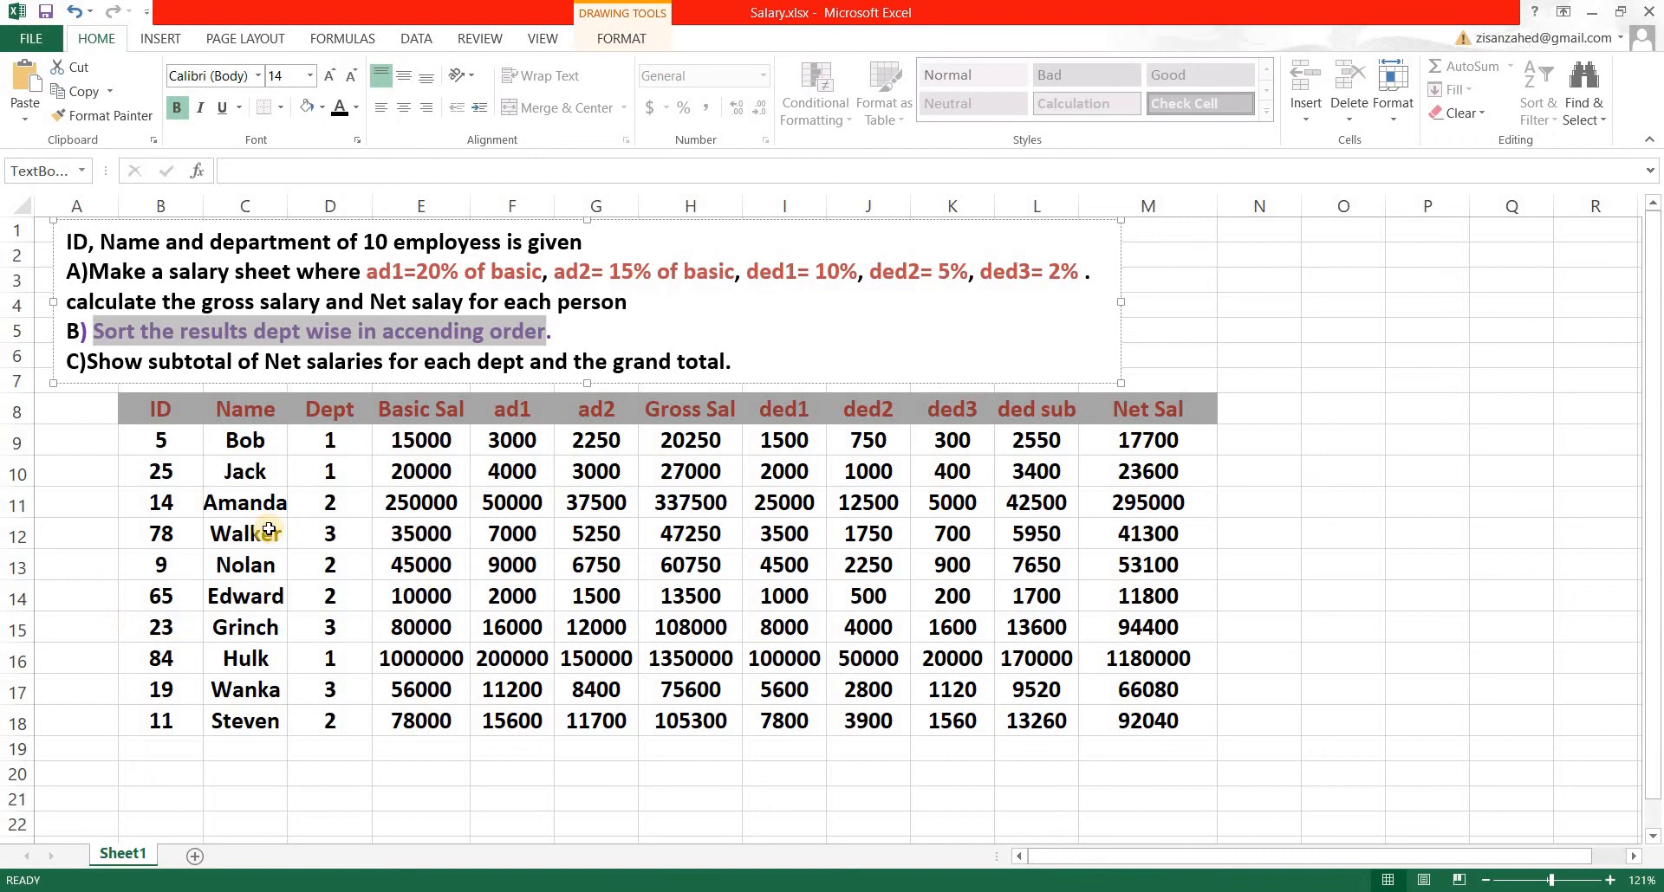
{"action": "left_click", "coordinate": [340, 443]}
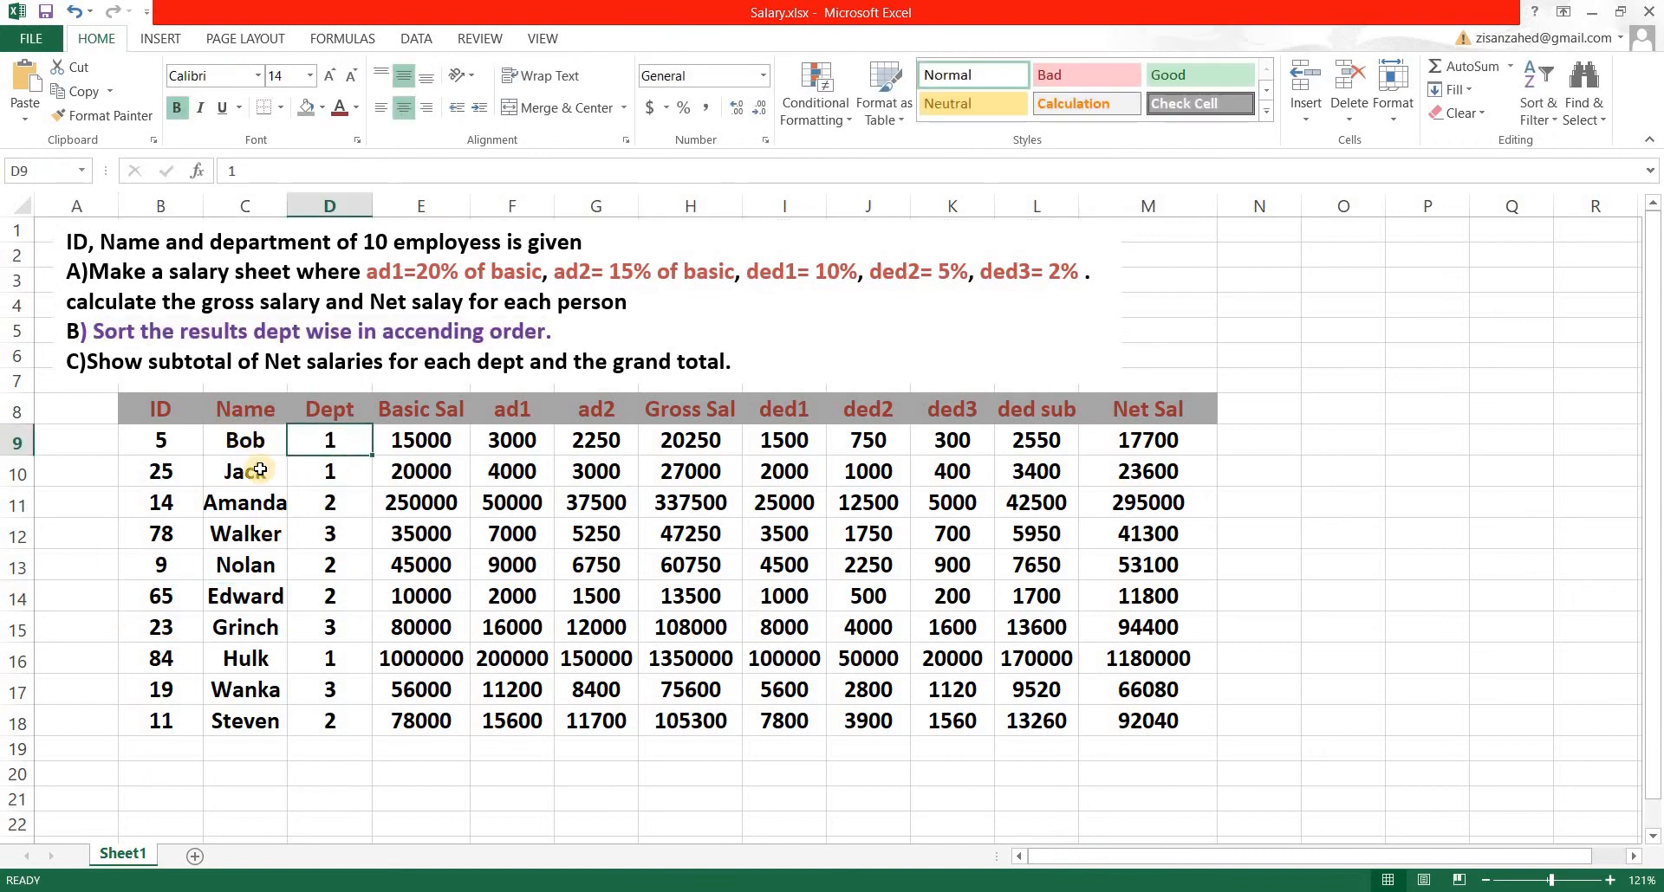
{"action": "left_click", "coordinate": [328, 473]}
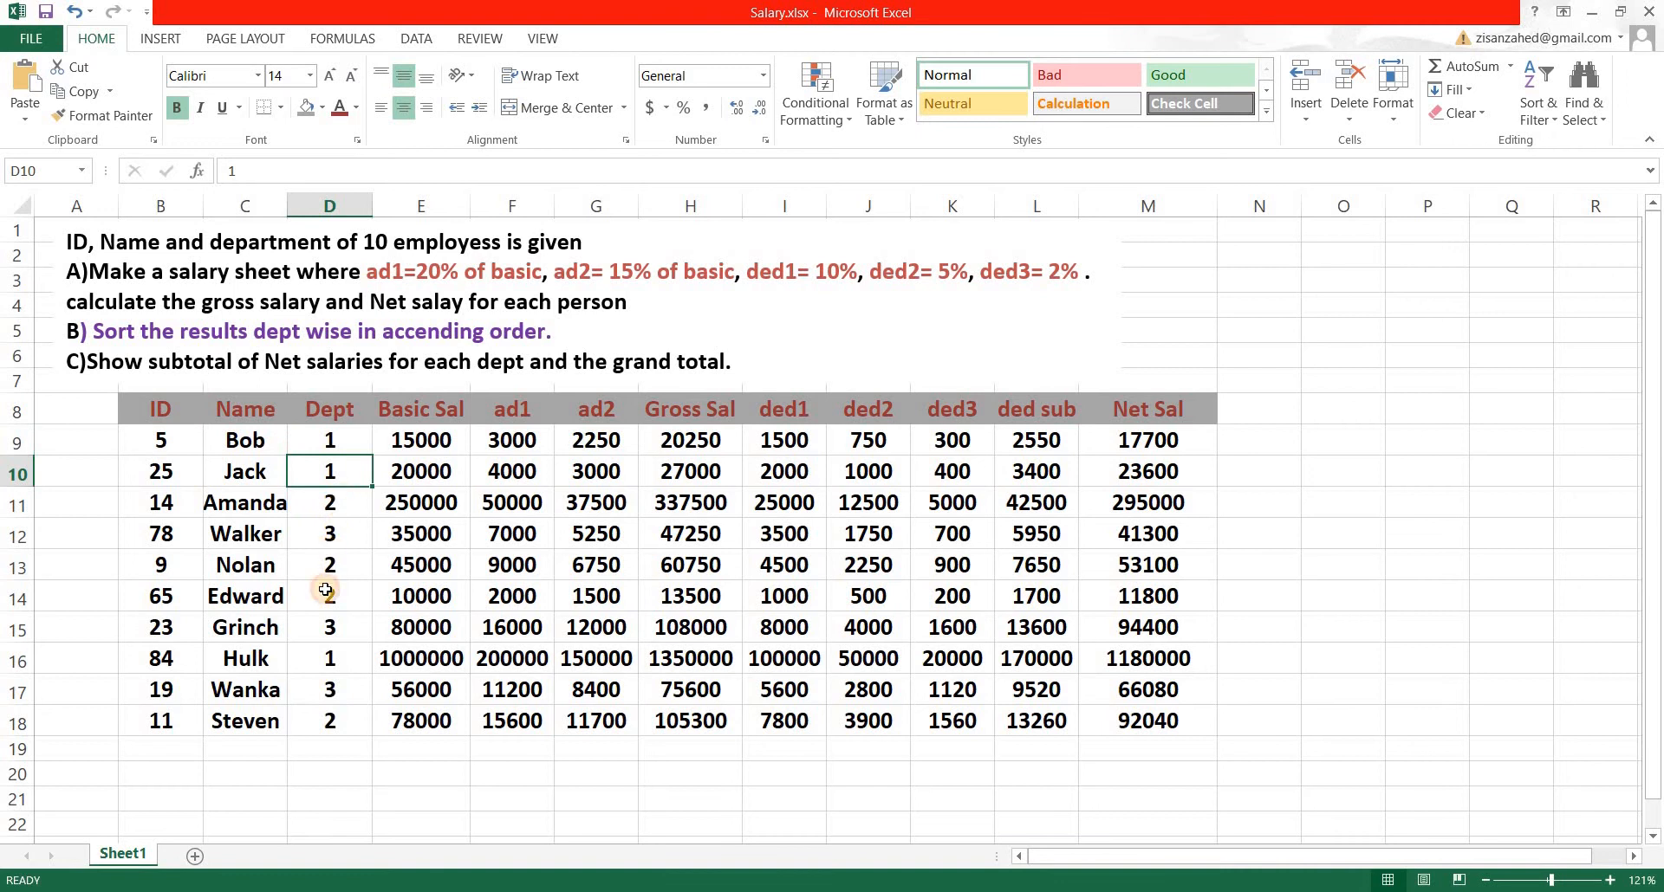
{"action": "key", "text": "Return"}
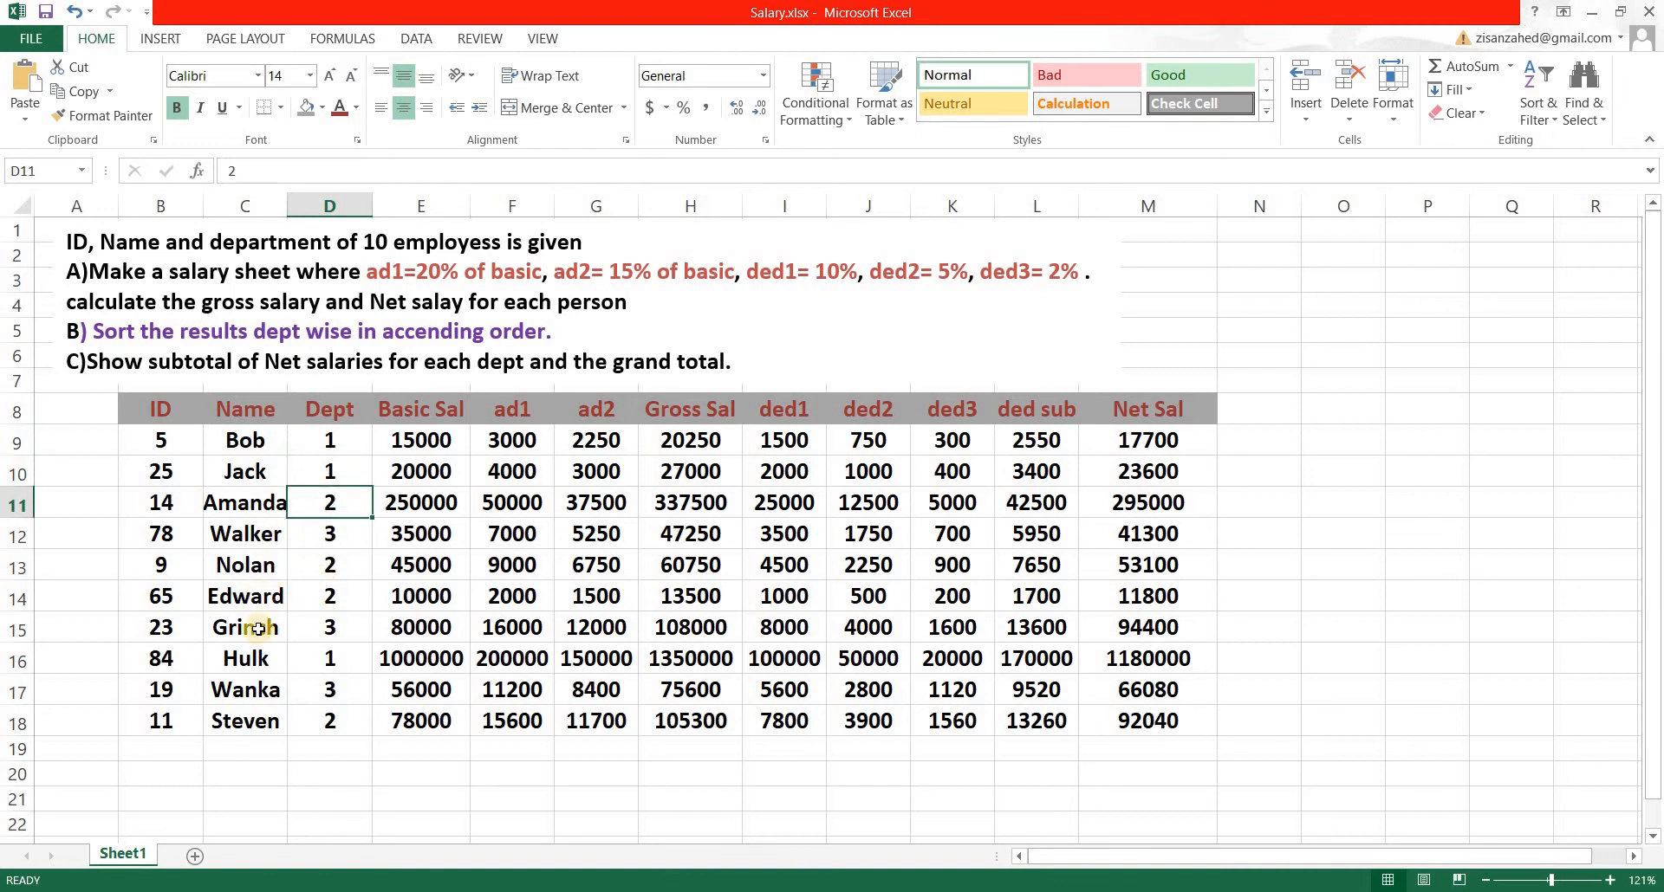
{"action": "key", "text": "Down"}
{"action": "key", "text": "Down"}
{"action": "key", "text": "Down"}
{"action": "key", "text": "Down"}
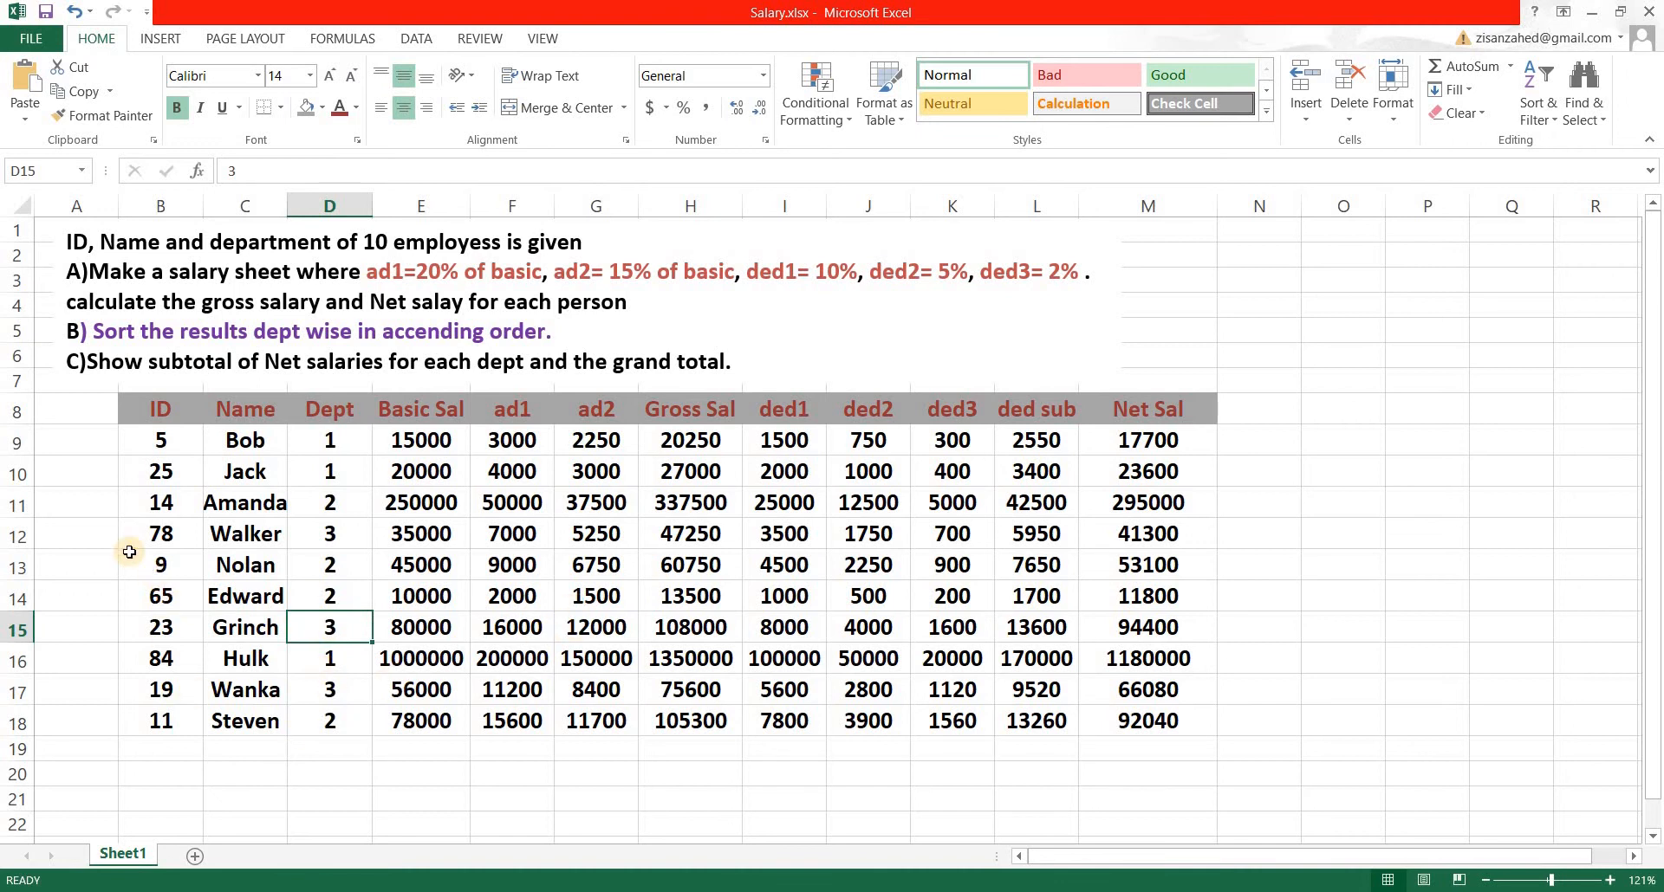
{"action": "left_click", "coordinate": [86, 526]}
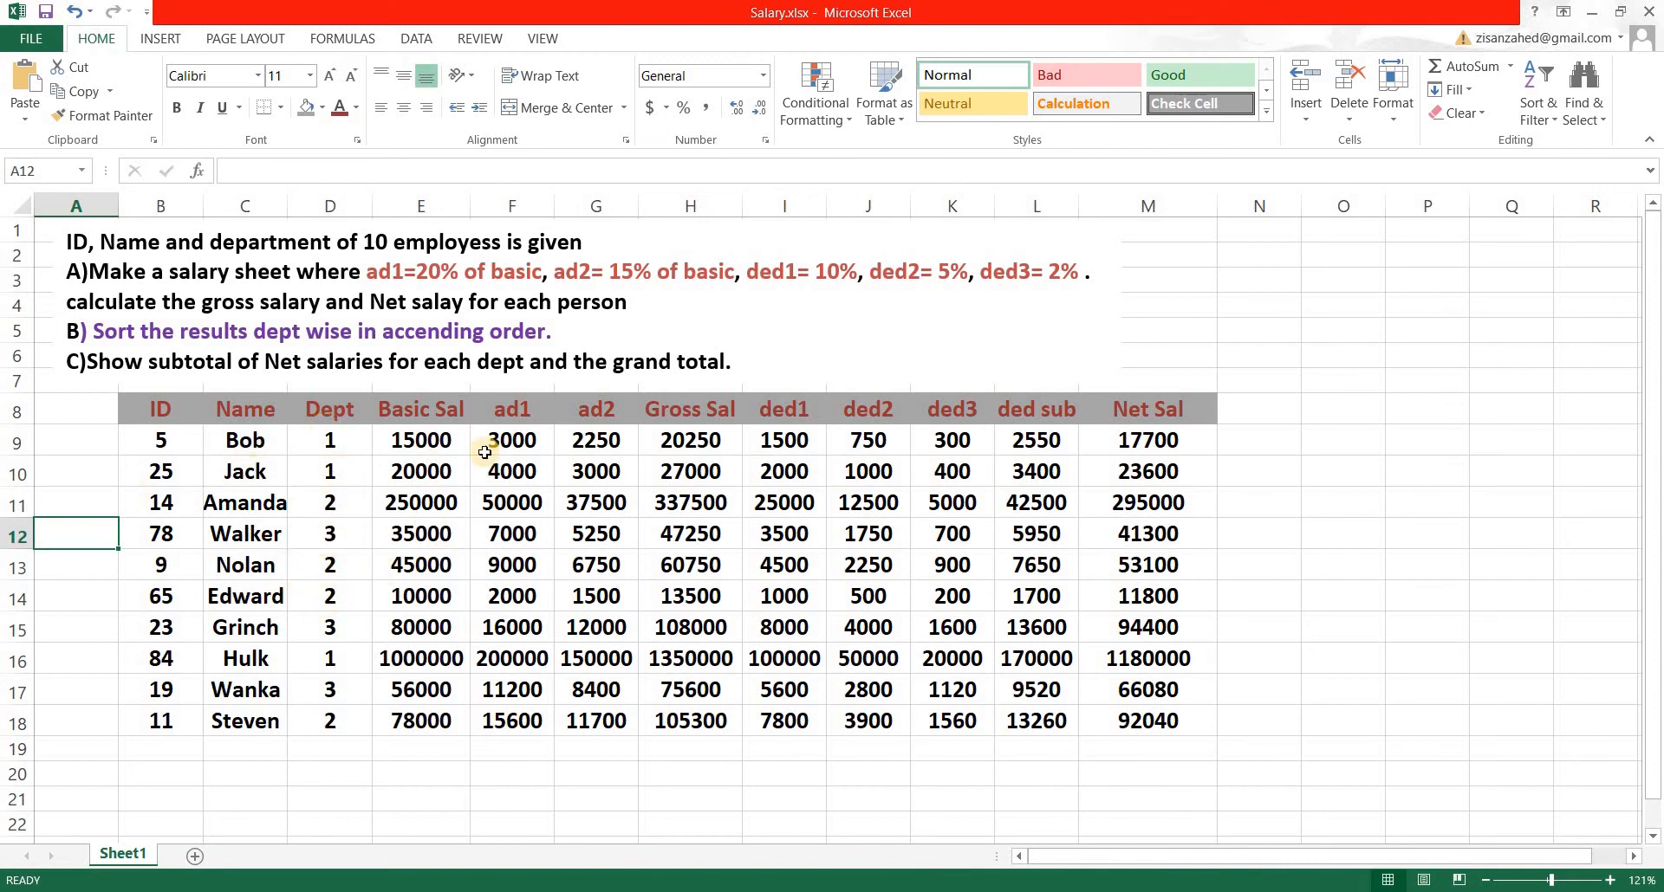
Sort the salary table by the Dept column from smallest to largest
{"action": "left_click", "coordinate": [330, 438]}
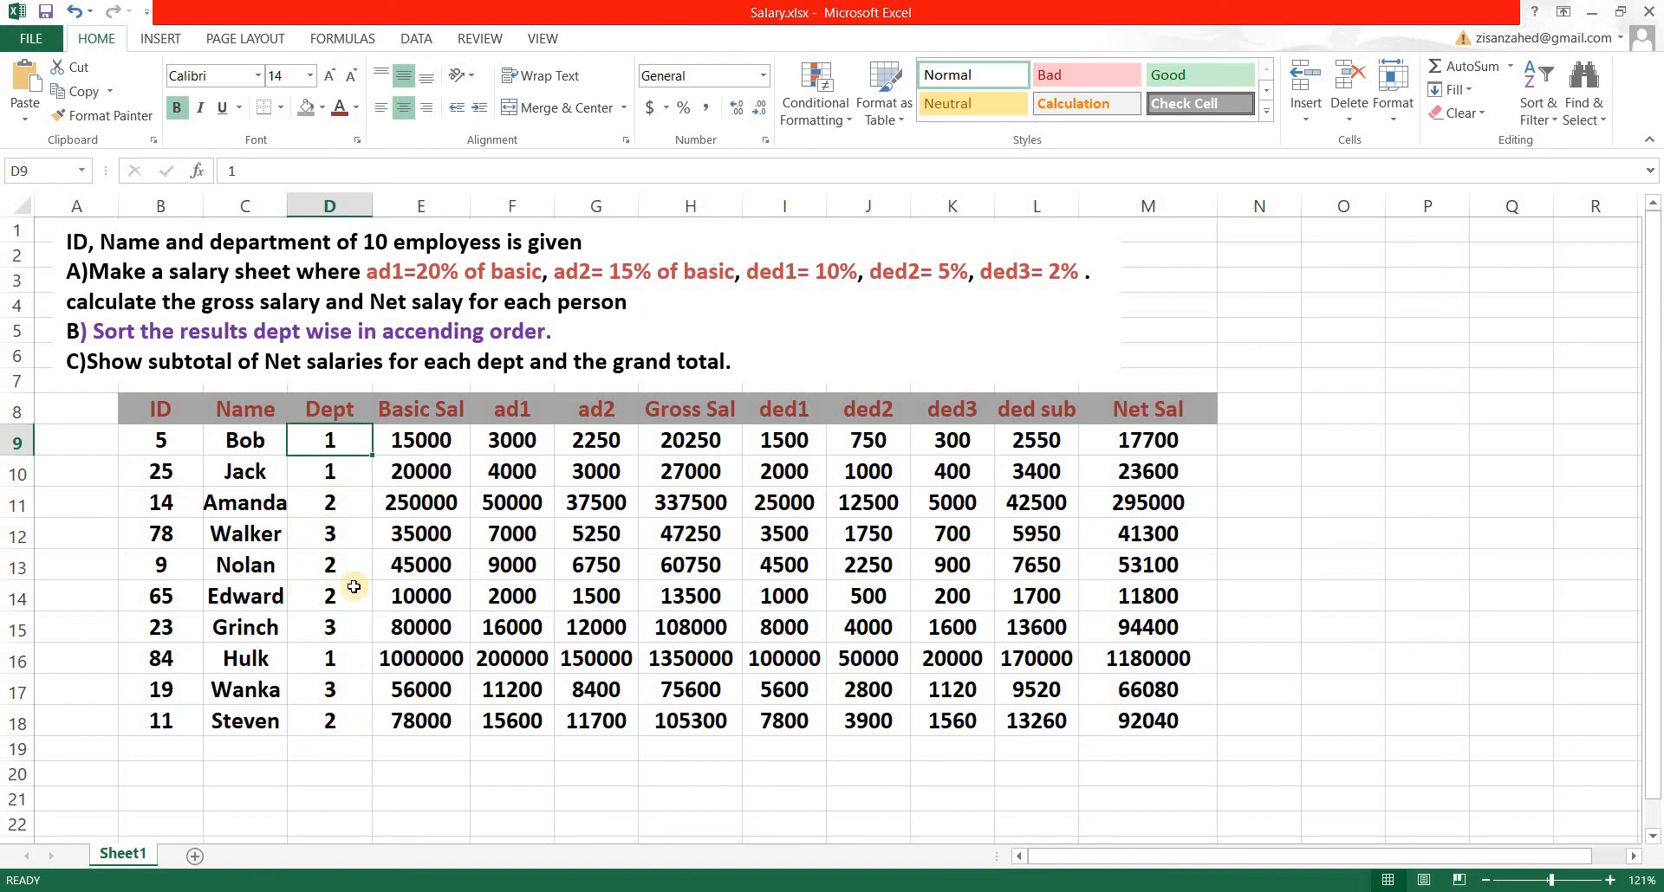
{"action": "left_click", "coordinate": [1548, 120]}
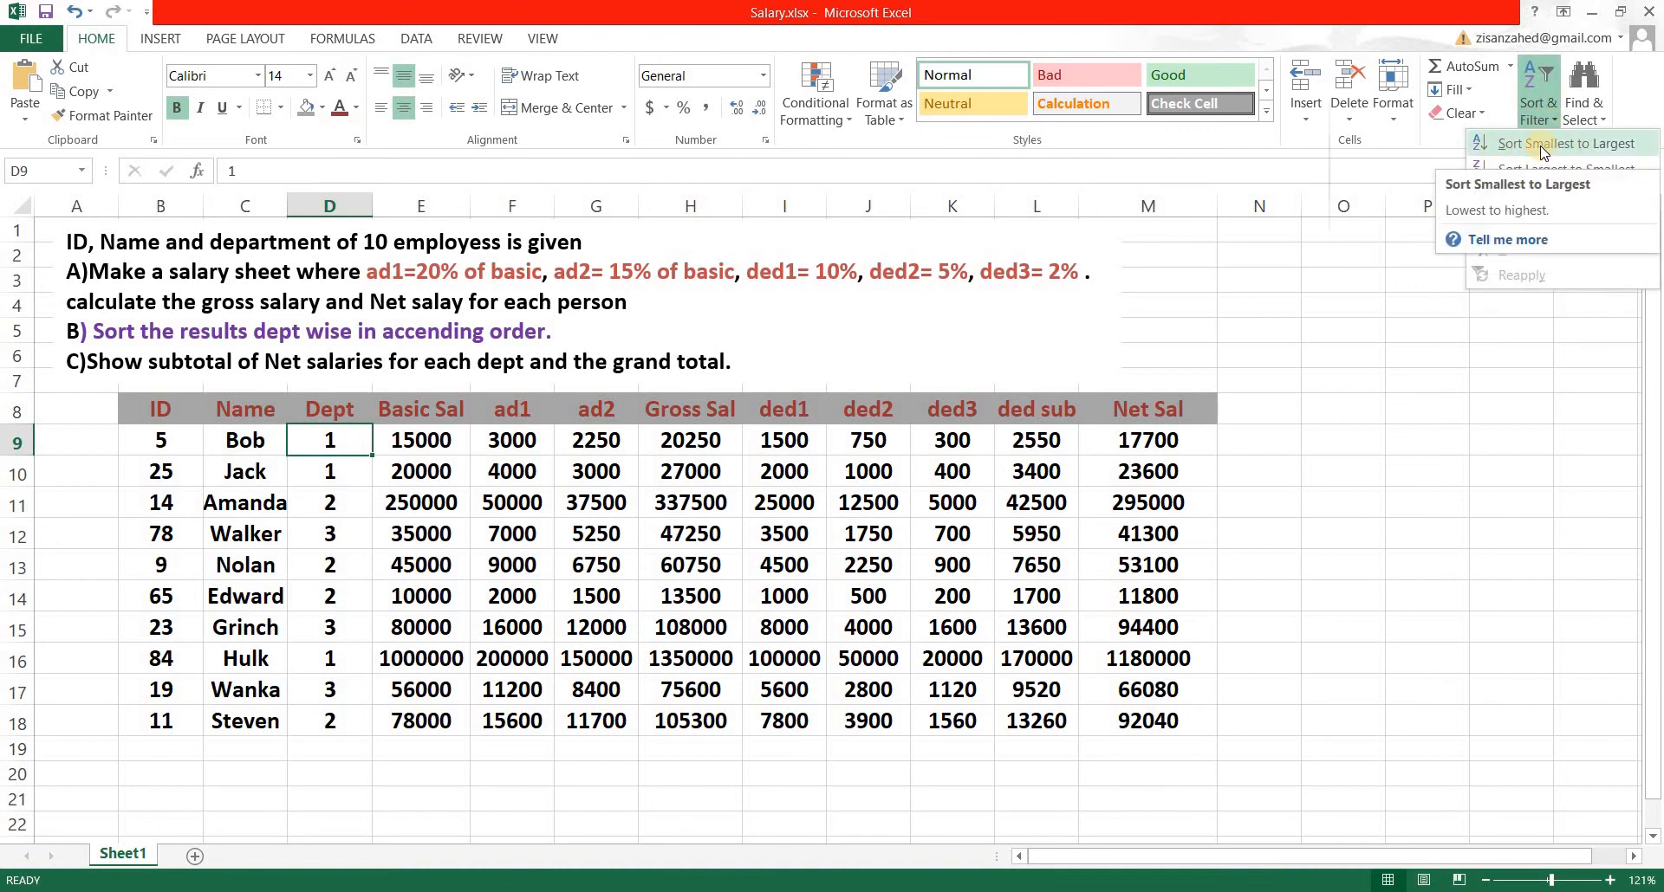
{"action": "left_click", "coordinate": [1542, 147]}
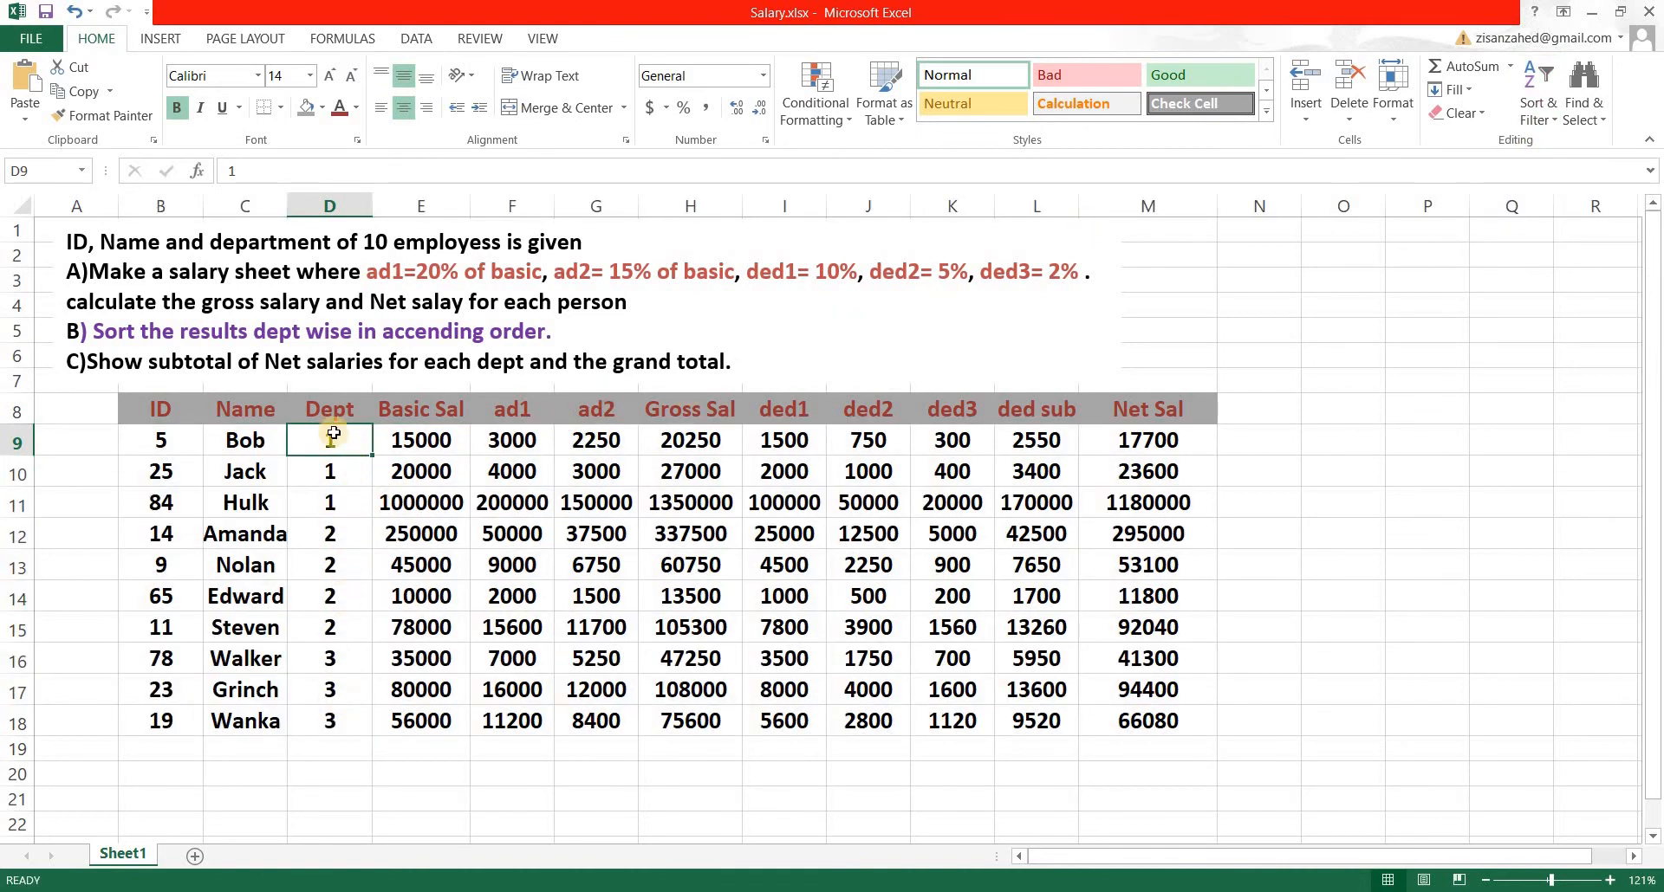
{"action": "left_click", "coordinate": [1308, 621]}
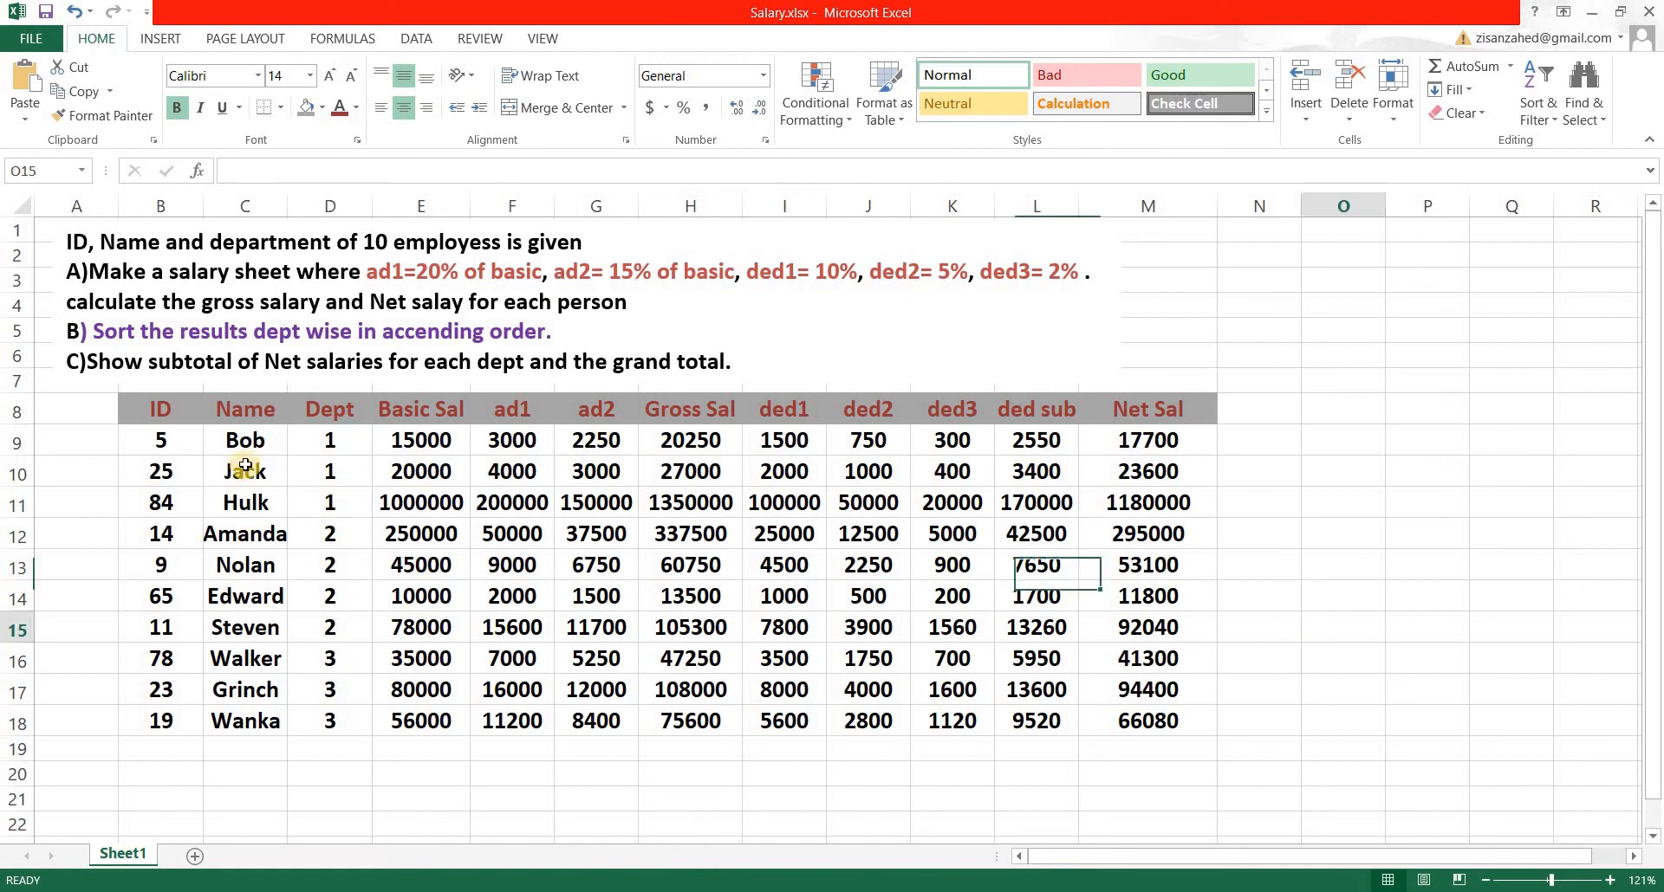
Check the department numbers down the Dept column for ascending order
{"action": "left_click", "coordinate": [336, 449]}
{"action": "left_click", "coordinate": [333, 472]}
{"action": "left_click", "coordinate": [335, 498]}
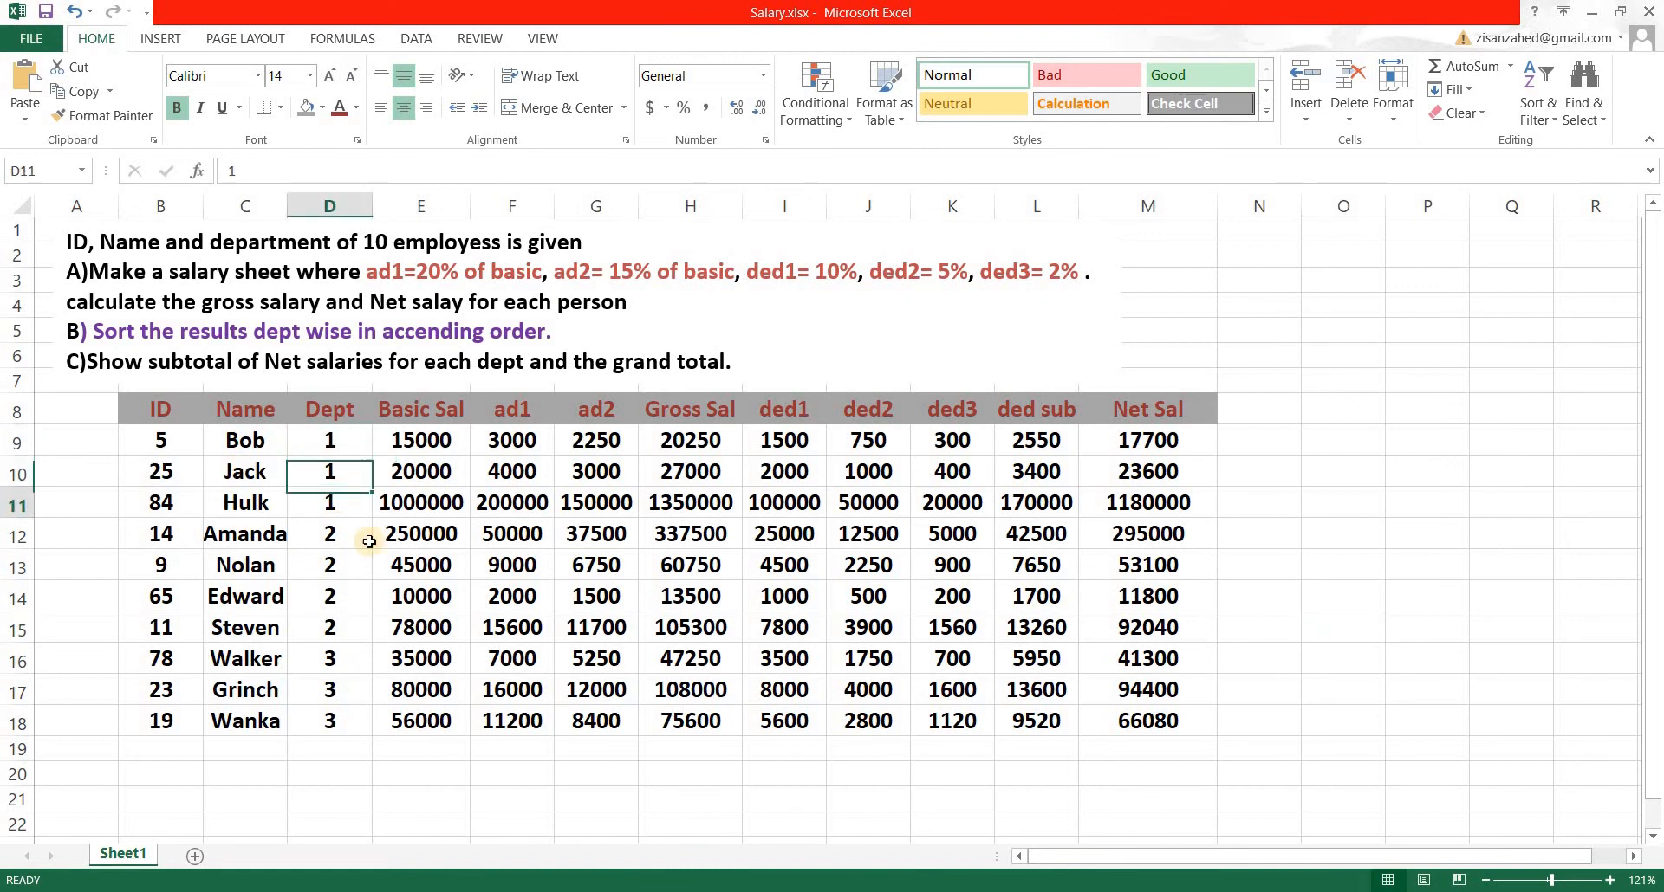
{"action": "left_click", "coordinate": [350, 538]}
{"action": "left_click", "coordinate": [348, 567]}
{"action": "left_click", "coordinate": [347, 596]}
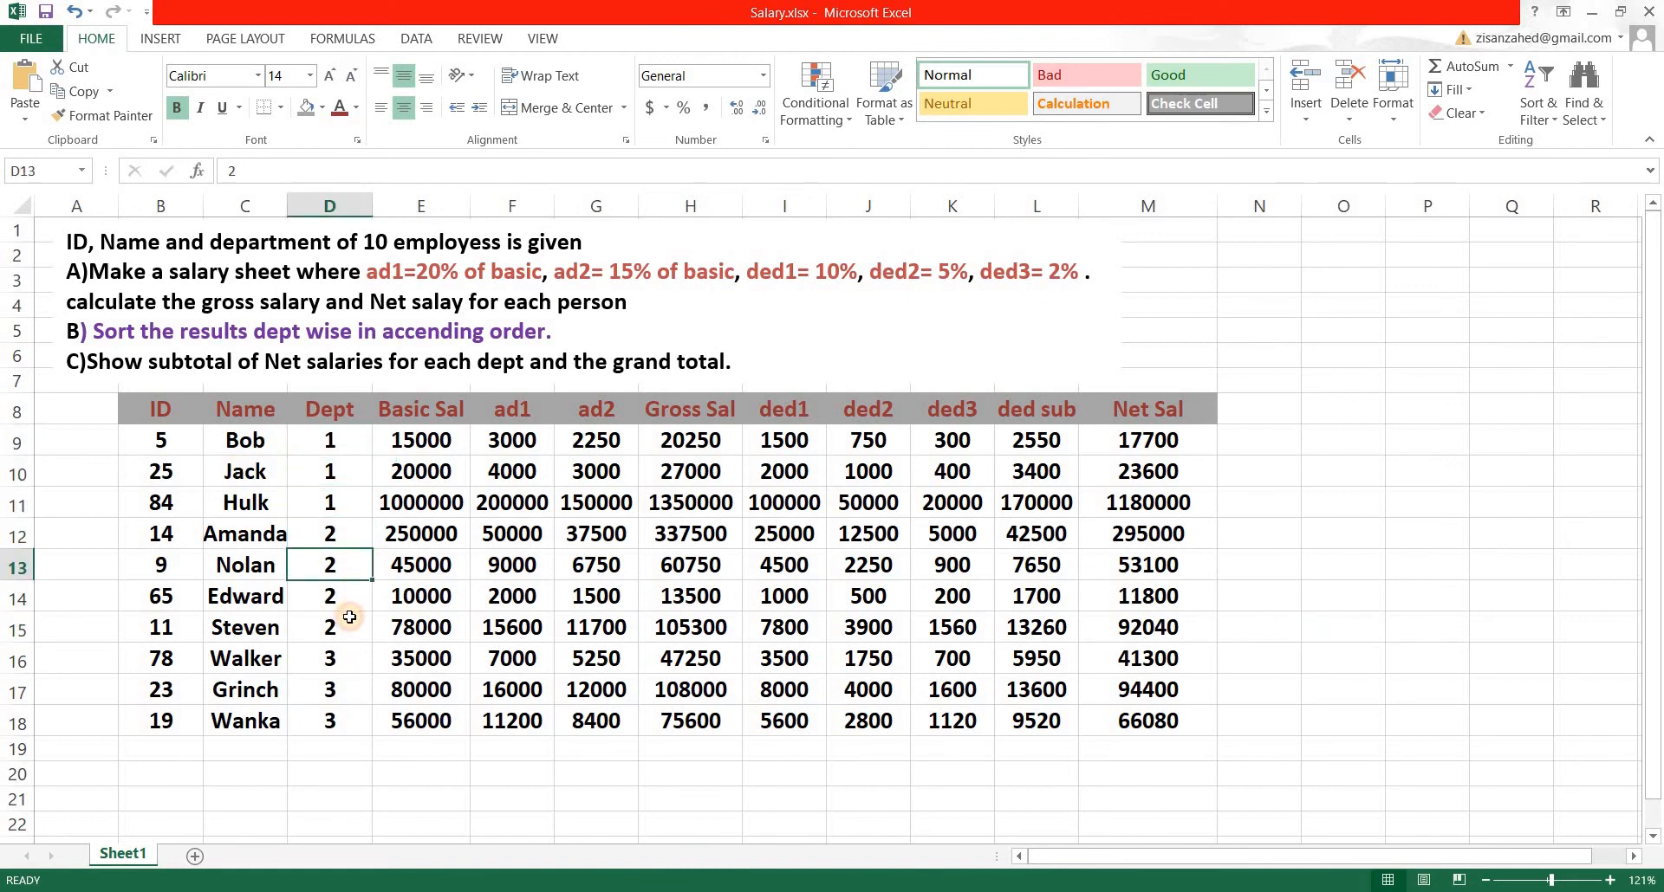
{"action": "key", "text": "Down"}
{"action": "key", "text": "Down"}
{"action": "key", "text": "Down"}
{"action": "key", "text": "Down"}
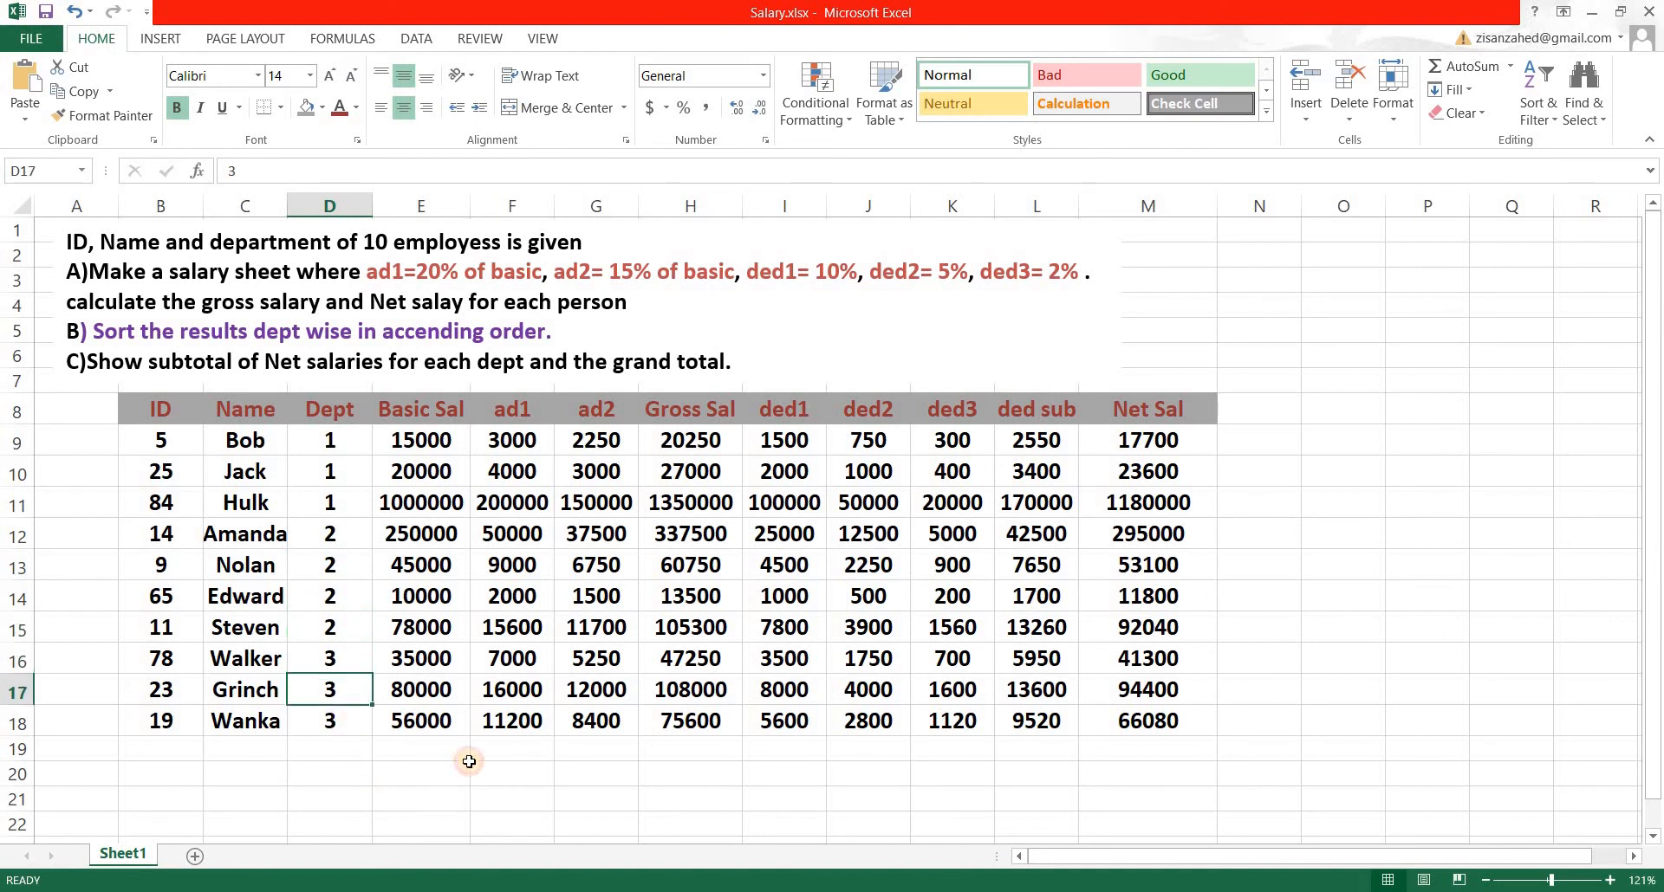
Read part B on sorting by department and part C on net salary subtotals in the task text box
{"action": "left_click", "coordinate": [678, 778]}
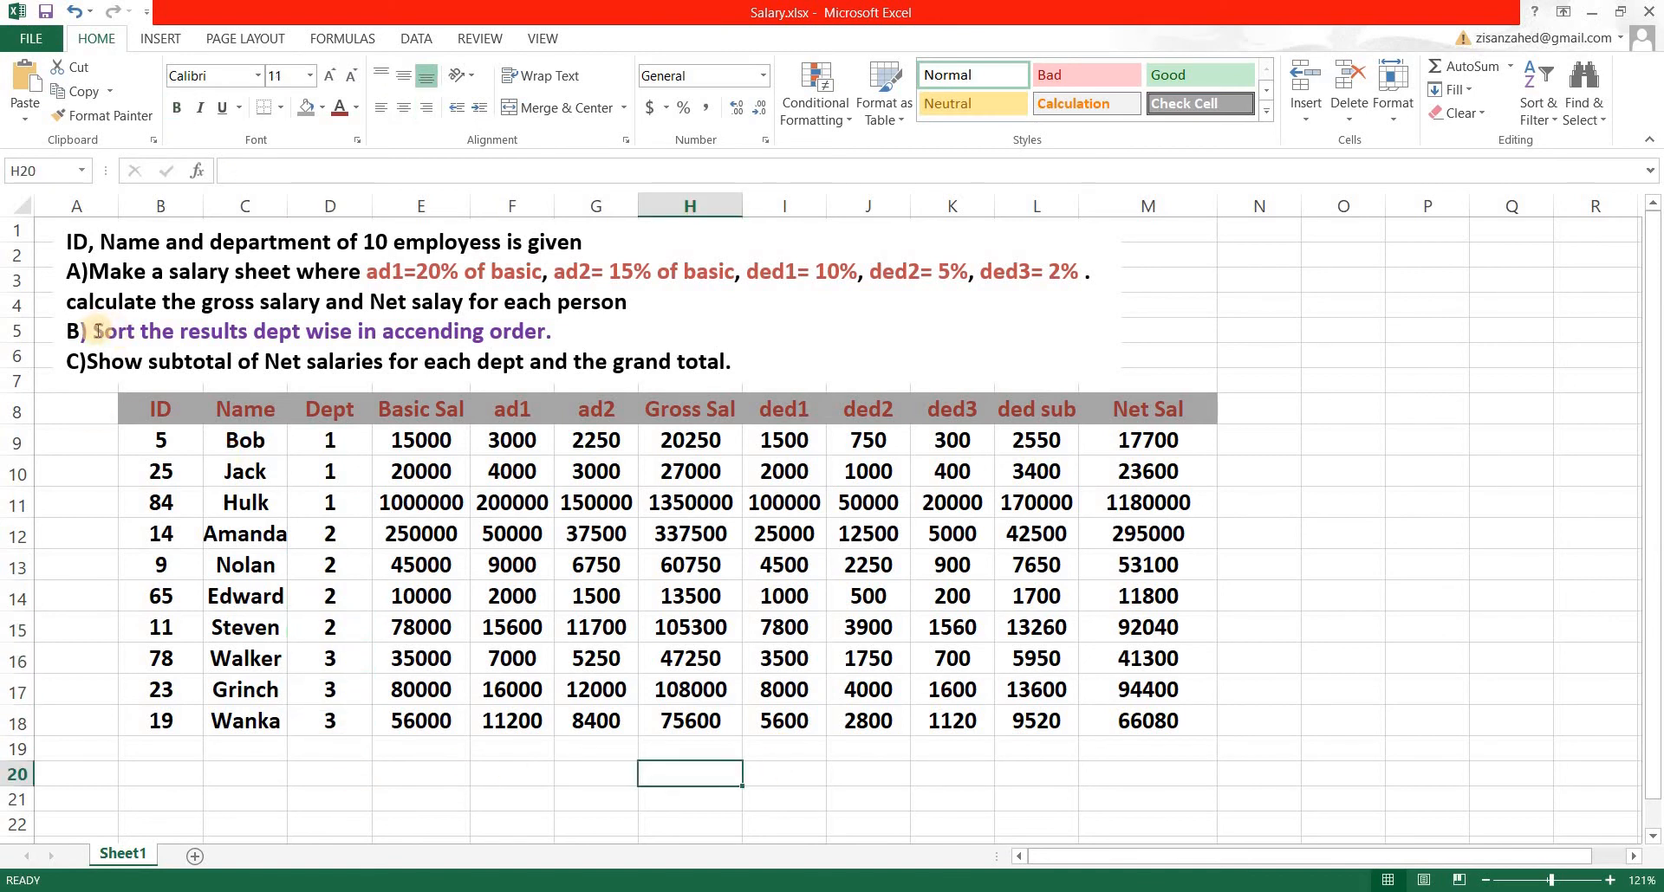
{"action": "left_click_drag", "start_coordinate": [94, 331], "coordinate": [558, 330]}
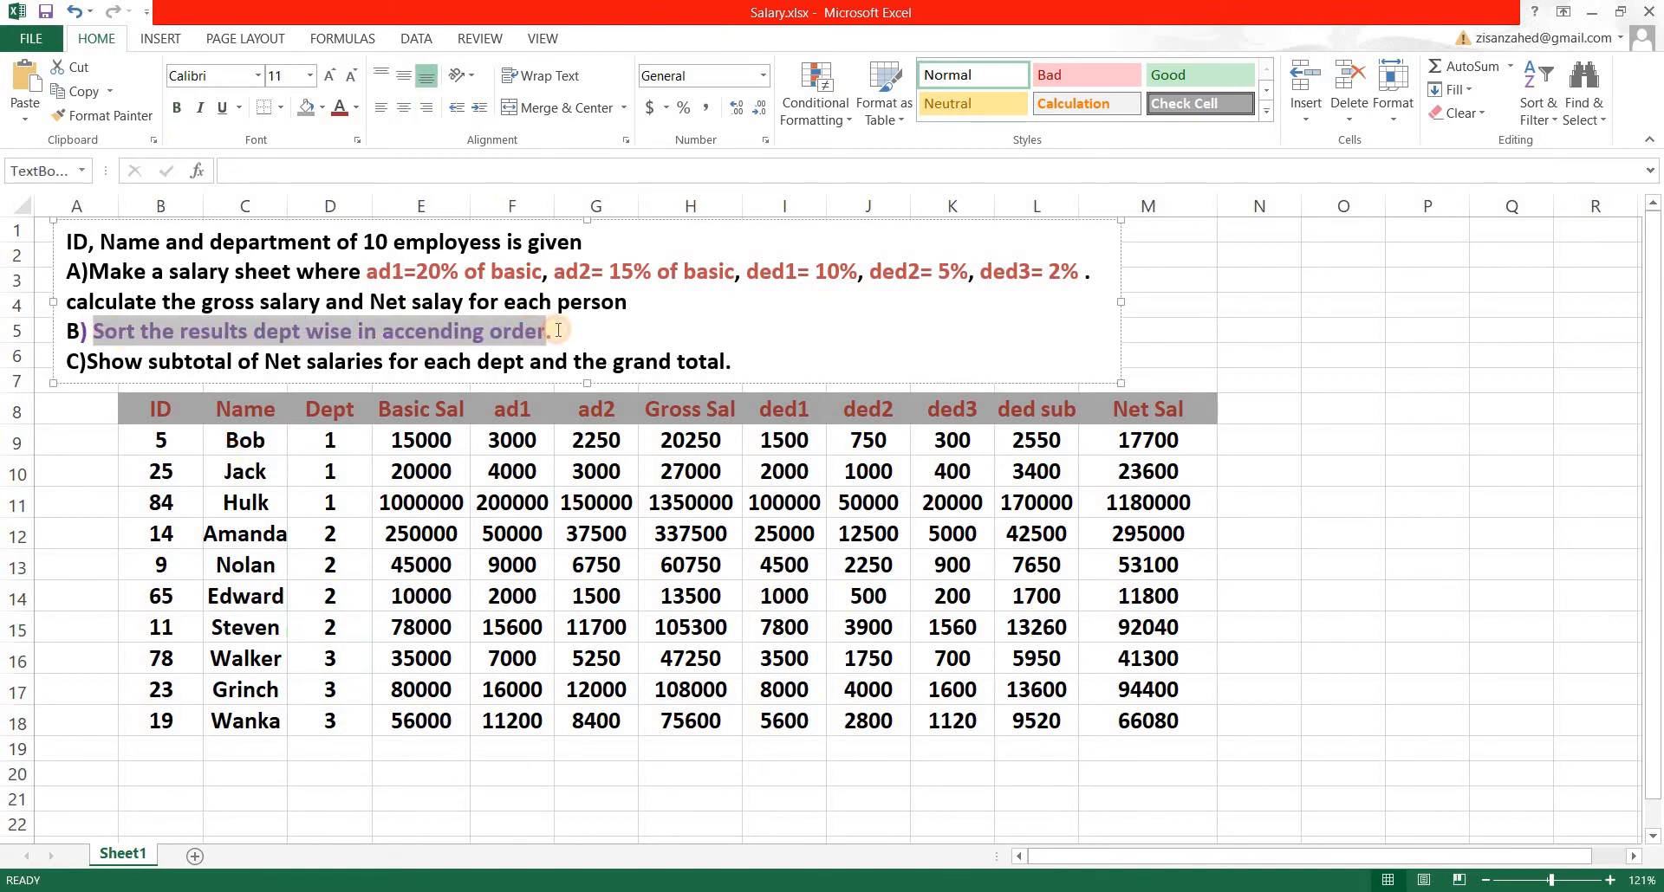
{"action": "left_click", "coordinate": [71, 438]}
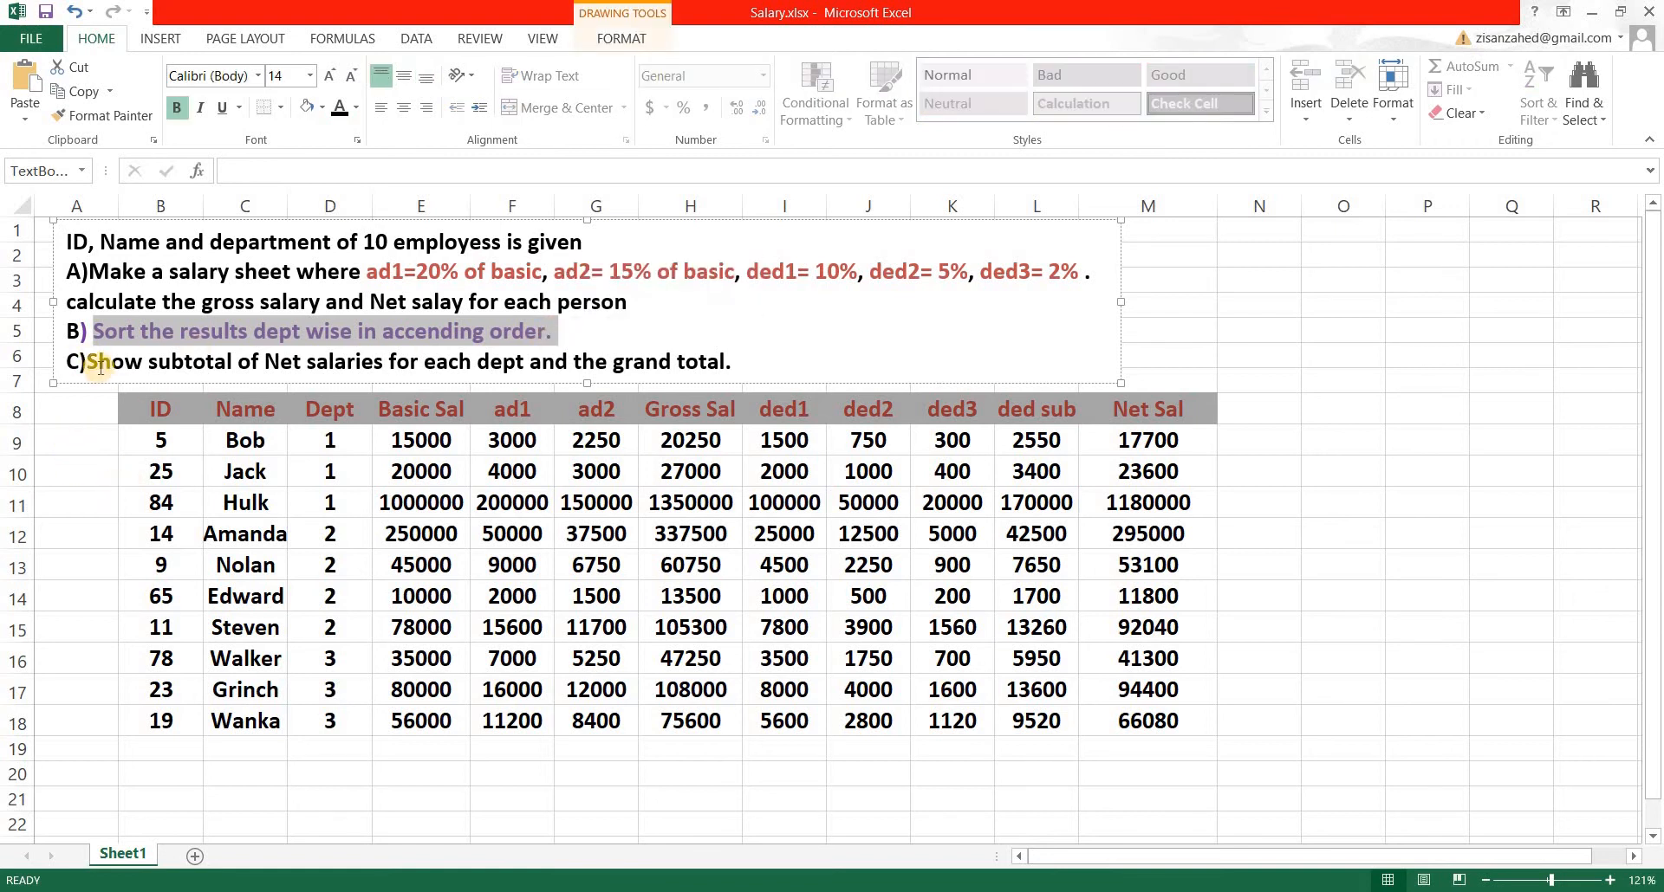
{"action": "mouse_move", "coordinate": [89, 360]}
{"action": "left_mouse_down"}
{"action": "mouse_move", "coordinate": [741, 358]}
{"action": "mouse_move", "coordinate": [732, 368]}
{"action": "left_mouse_up"}
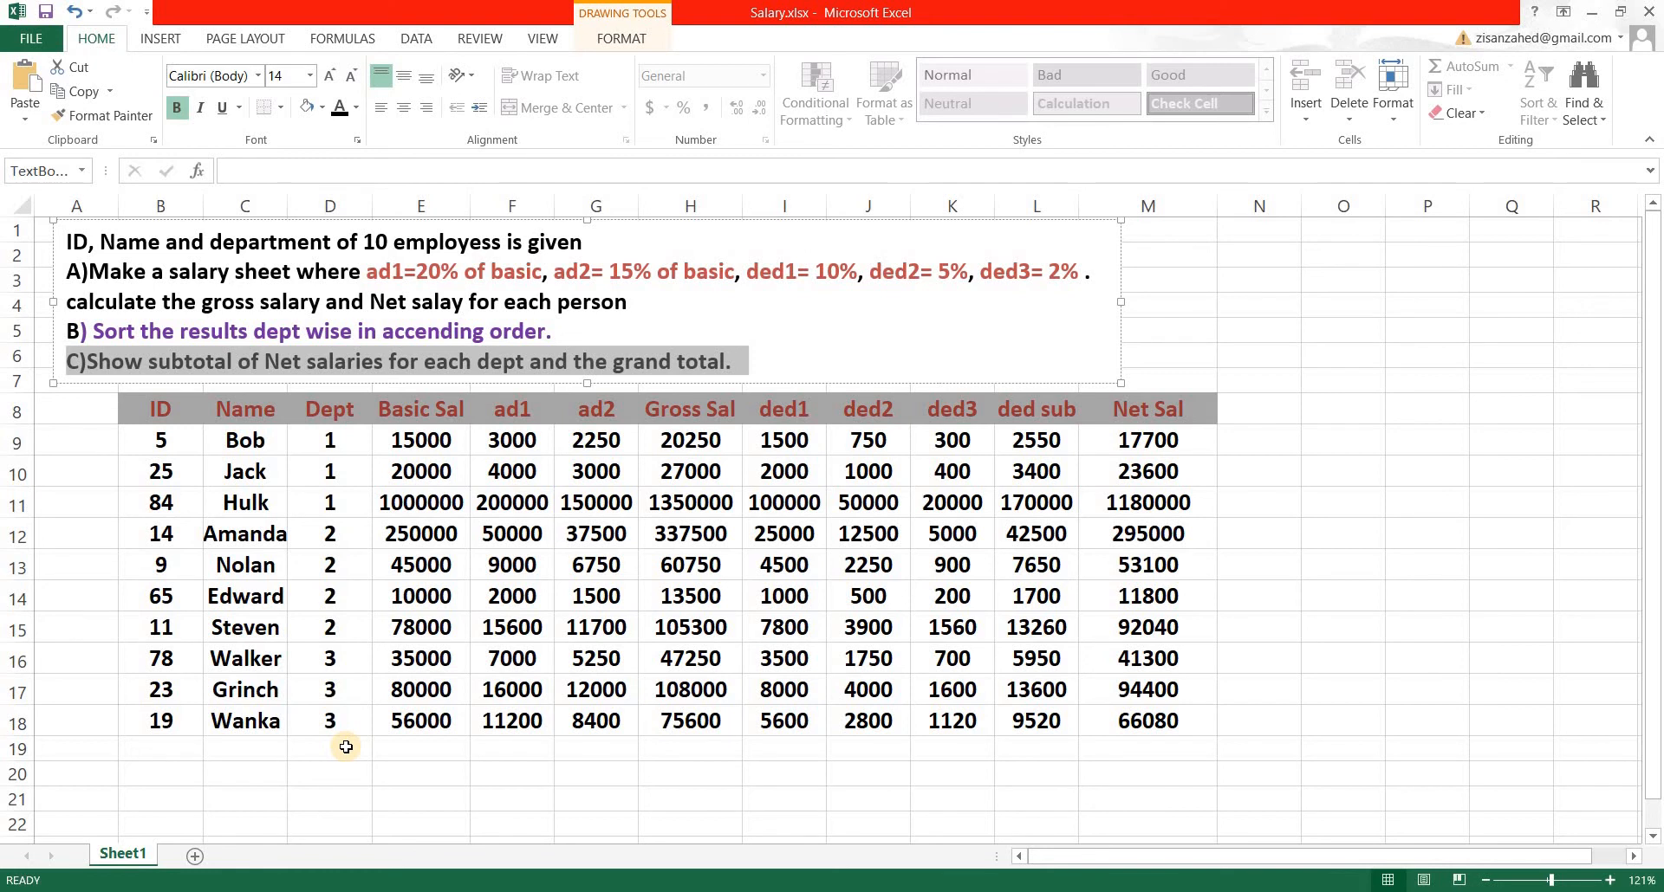
{"action": "left_click", "coordinate": [298, 785]}
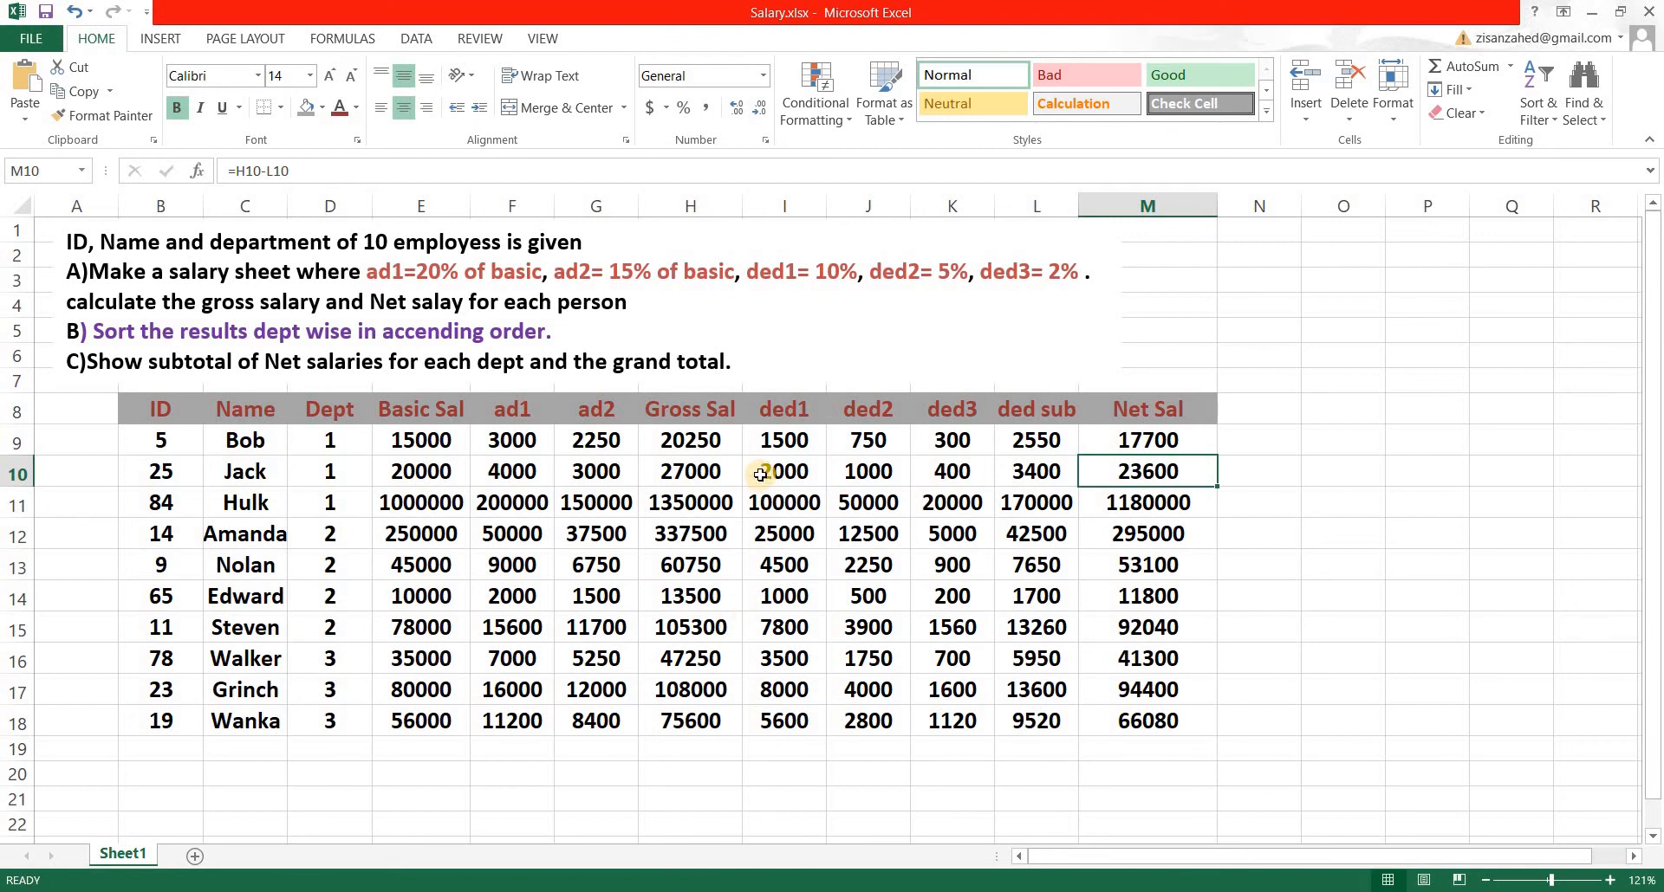
Try to subtotal the salary table at each change in Net Sal, using Sum on the Net Sal column
{"action": "left_click", "coordinate": [412, 41]}
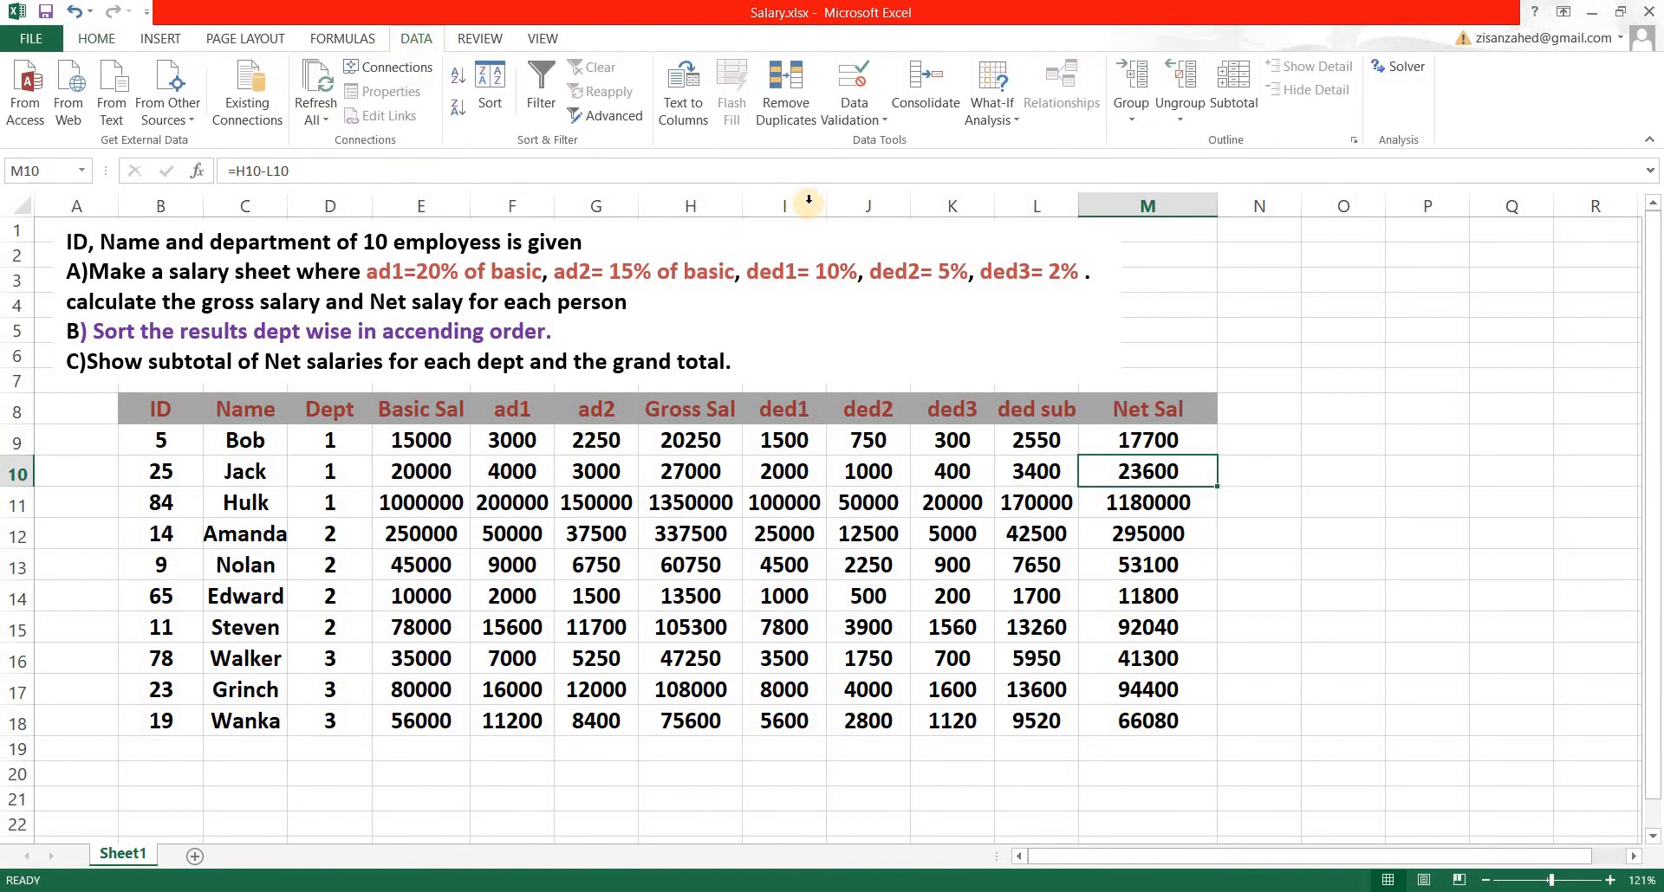
{"action": "left_click", "coordinate": [1236, 97]}
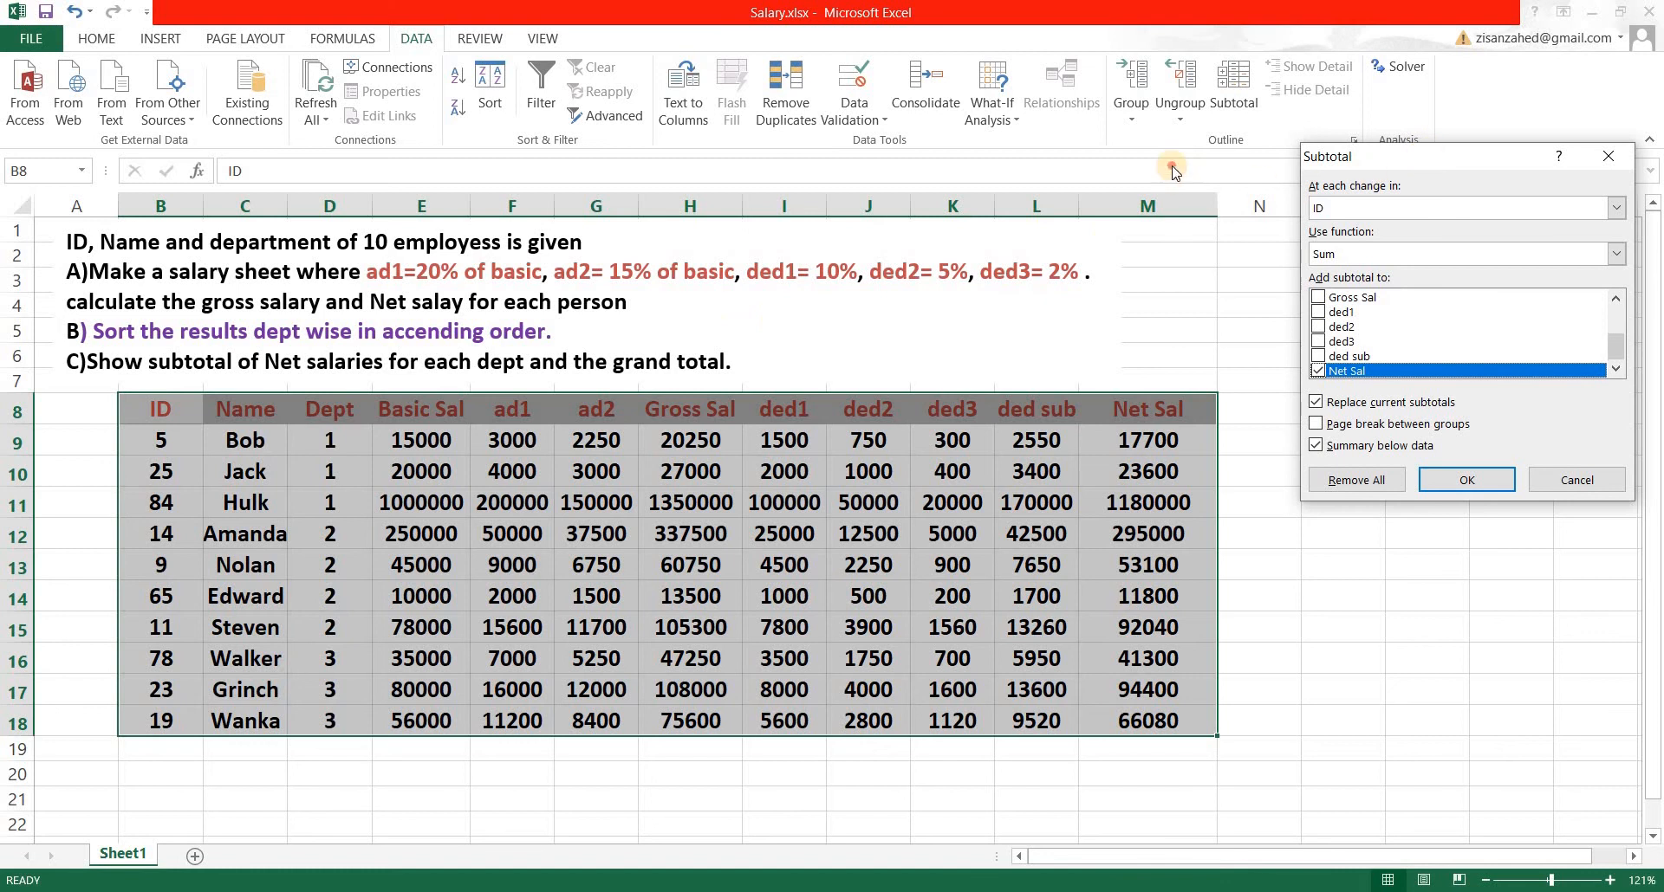
{"action": "left_click_drag", "start_coordinate": [1380, 167], "coordinate": [952, 131]}
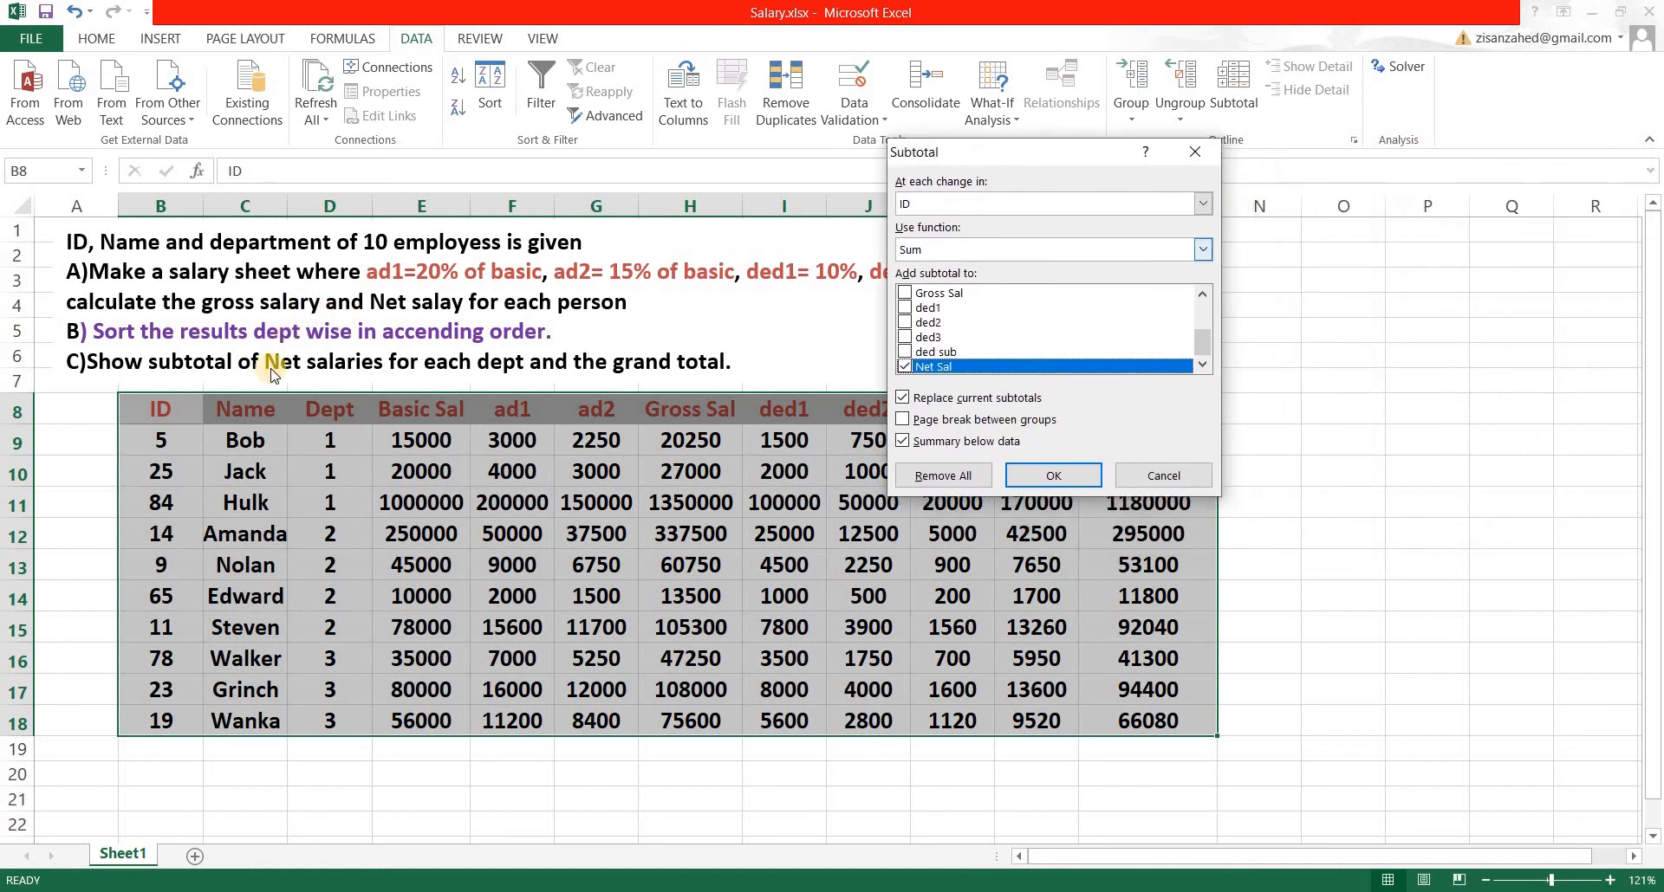
{"action": "left_click", "coordinate": [905, 368]}
{"action": "left_click", "coordinate": [1203, 205]}
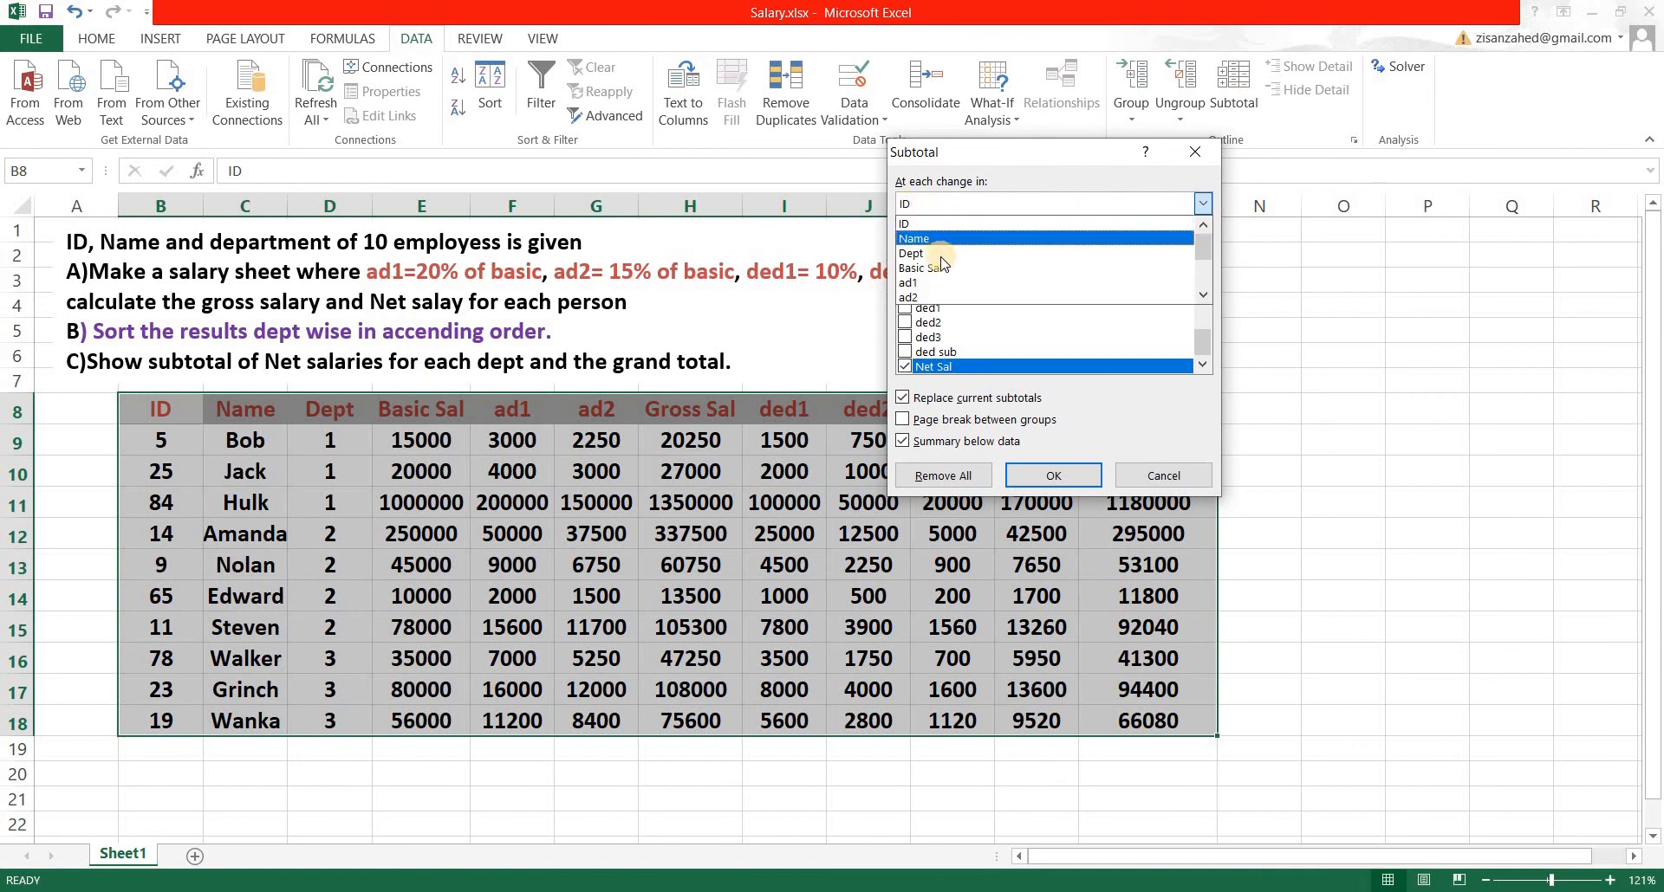
{"action": "scroll", "coordinate": [1019, 249], "scroll_direction": "down", "scroll_amount": 2}
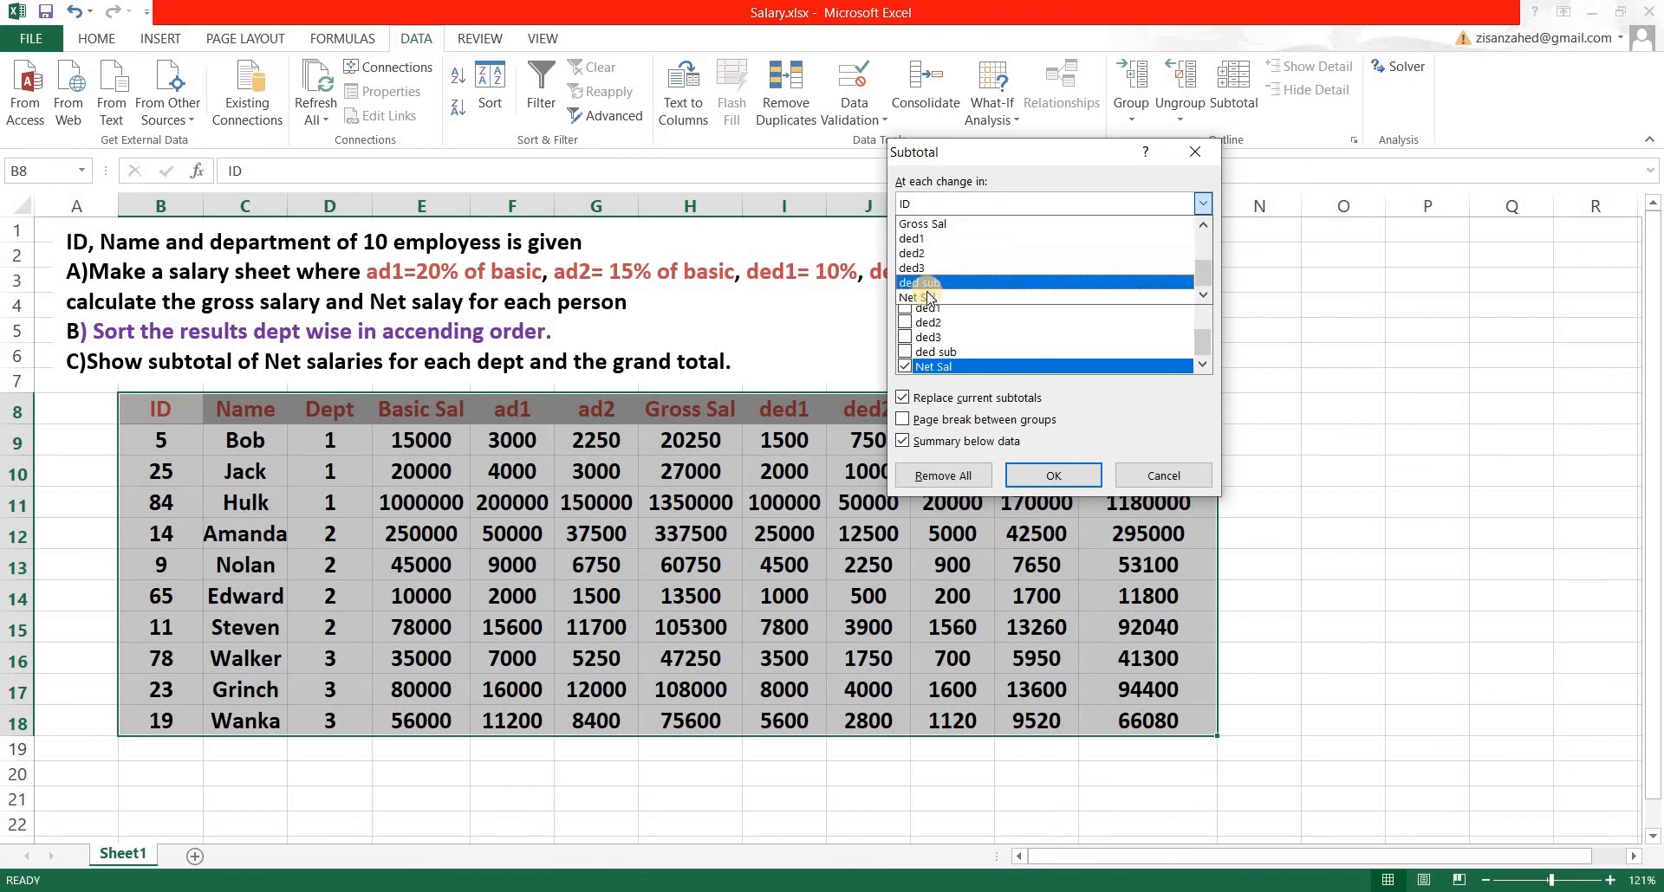
{"action": "left_click", "coordinate": [926, 297]}
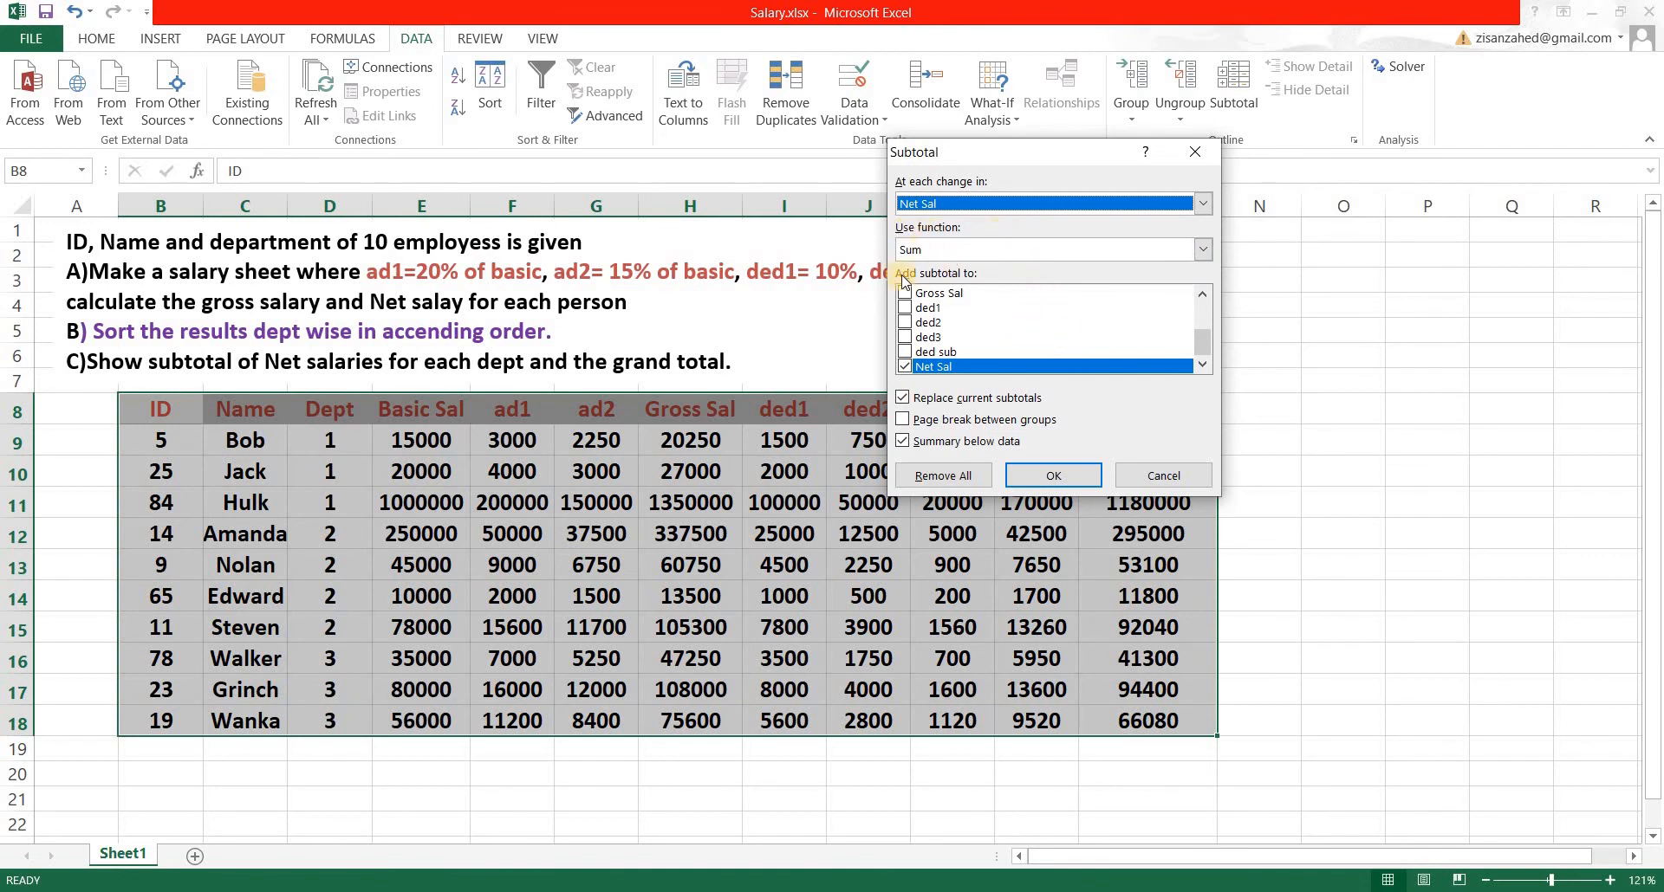
{"action": "left_click_drag", "start_coordinate": [994, 152], "coordinate": [1418, 156]}
{"action": "left_click", "coordinate": [1433, 452]}
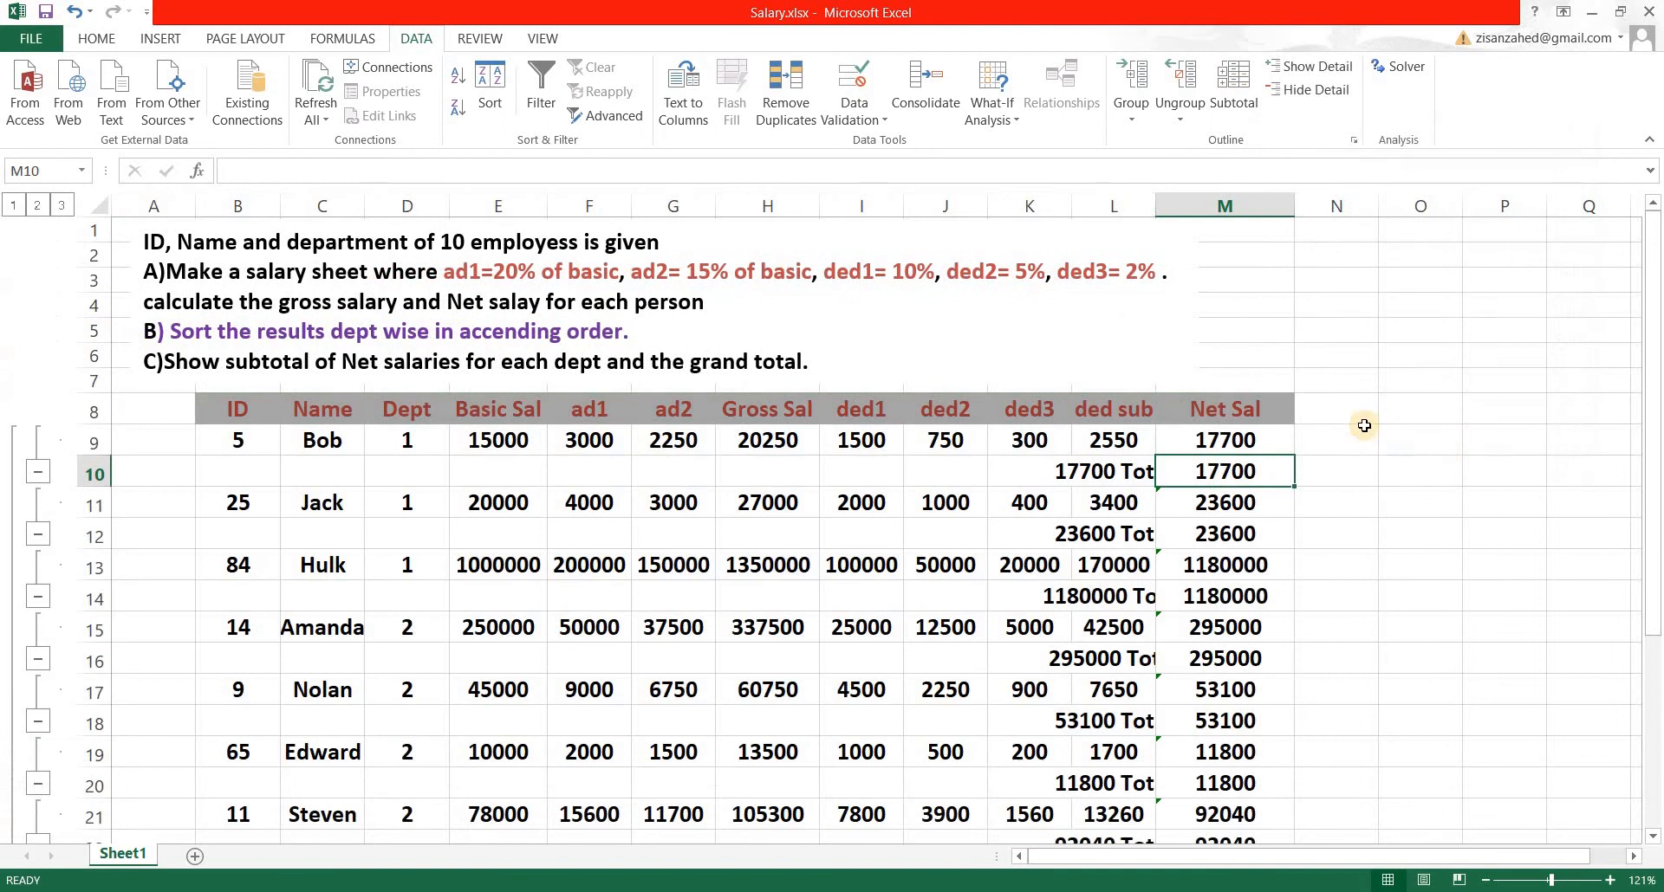
Review the subtotal rows inserted between employees down to the grand total, and undo the subtotals
{"action": "scroll", "coordinate": [1306, 490], "scroll_direction": "down", "scroll_amount": 2}
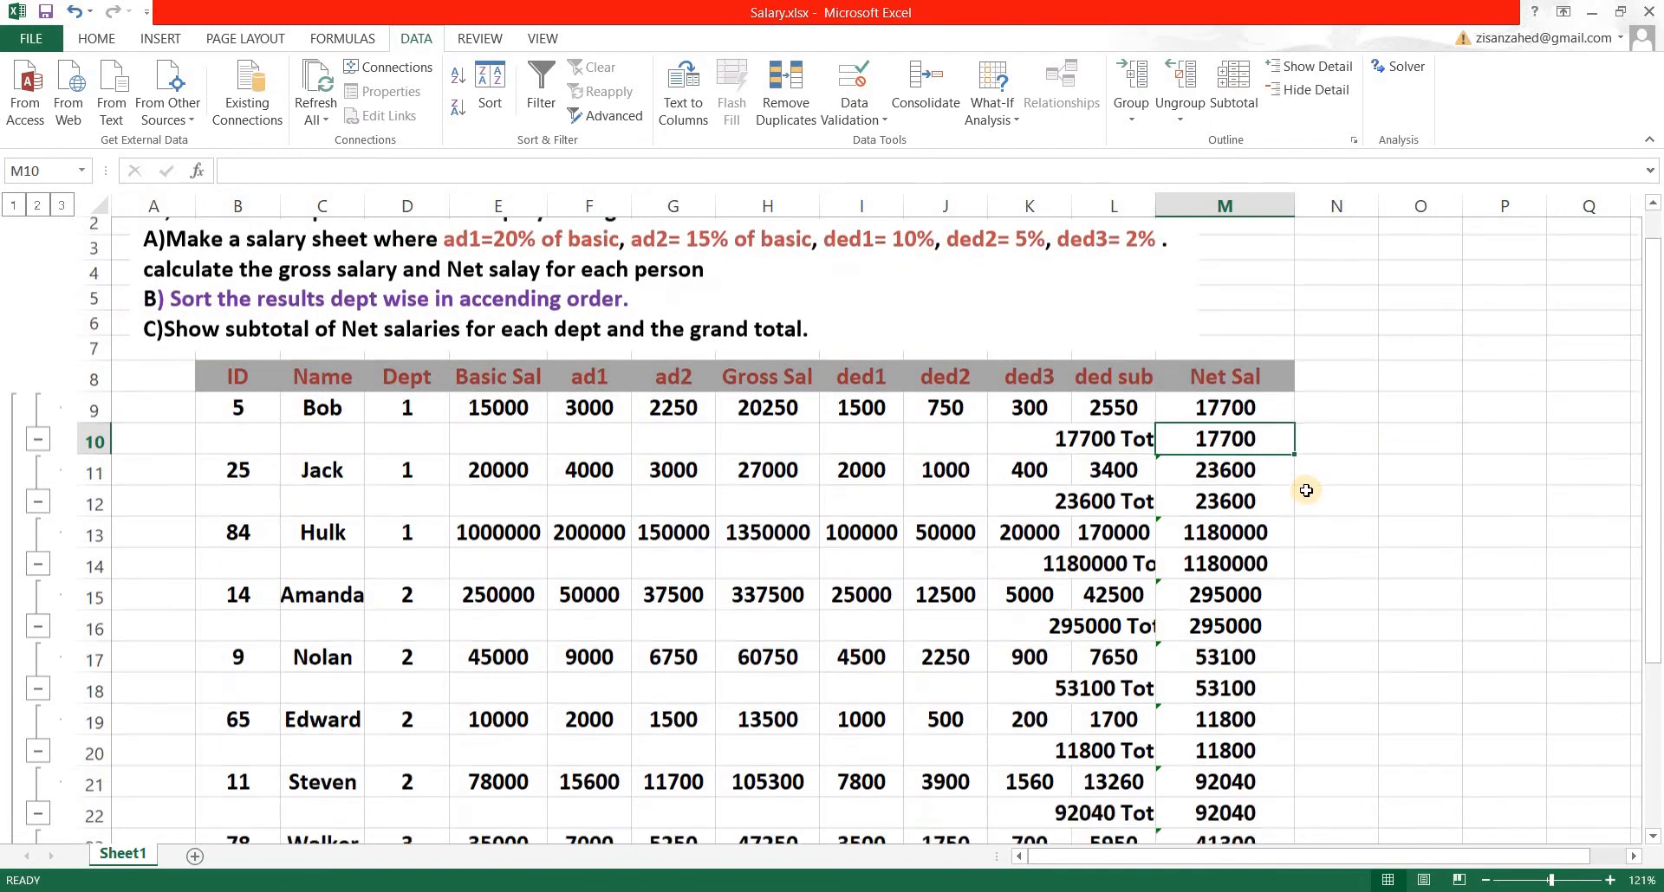
{"action": "scroll", "coordinate": [1306, 490], "scroll_direction": "down", "scroll_amount": 3}
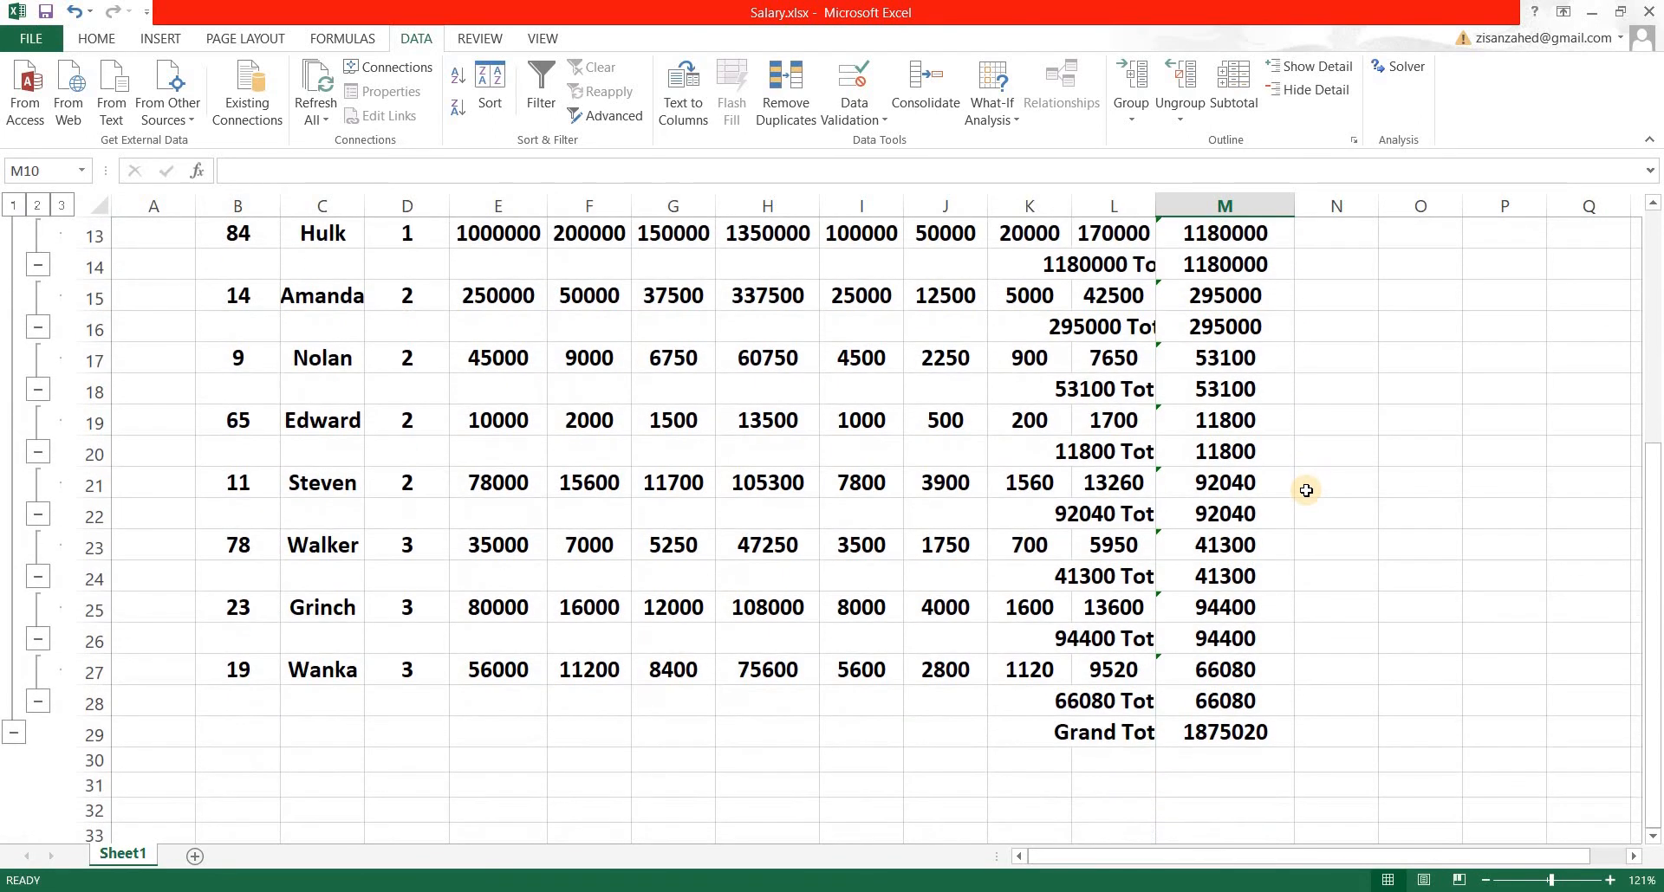
{"action": "scroll", "coordinate": [1306, 491], "scroll_direction": "up", "scroll_amount": 2}
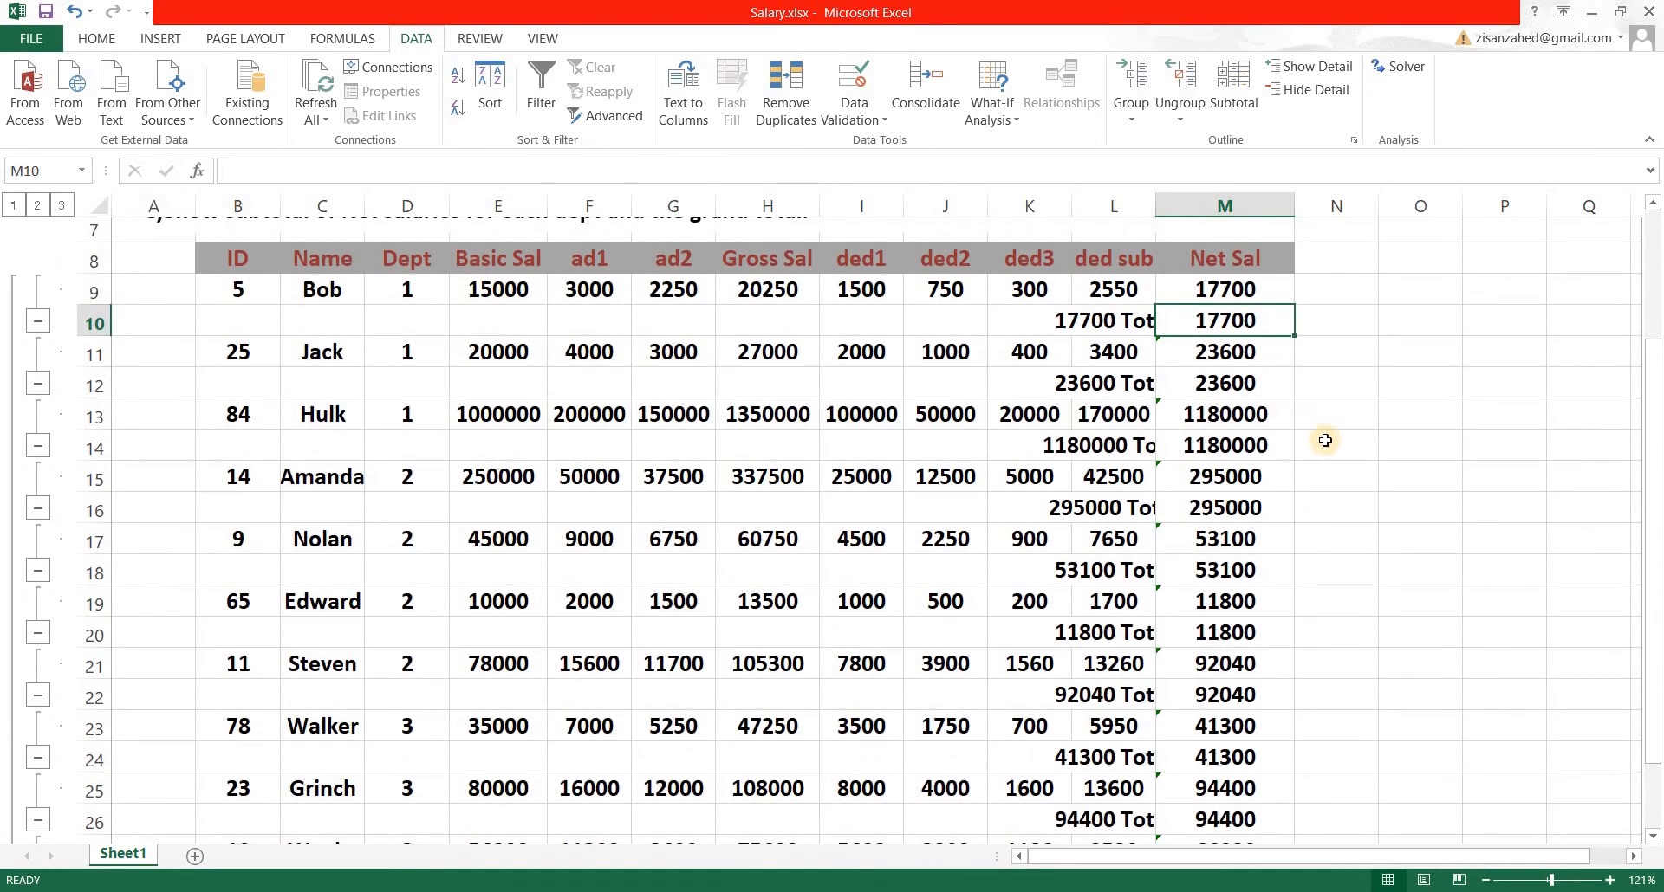
{"action": "left_click", "coordinate": [1366, 396]}
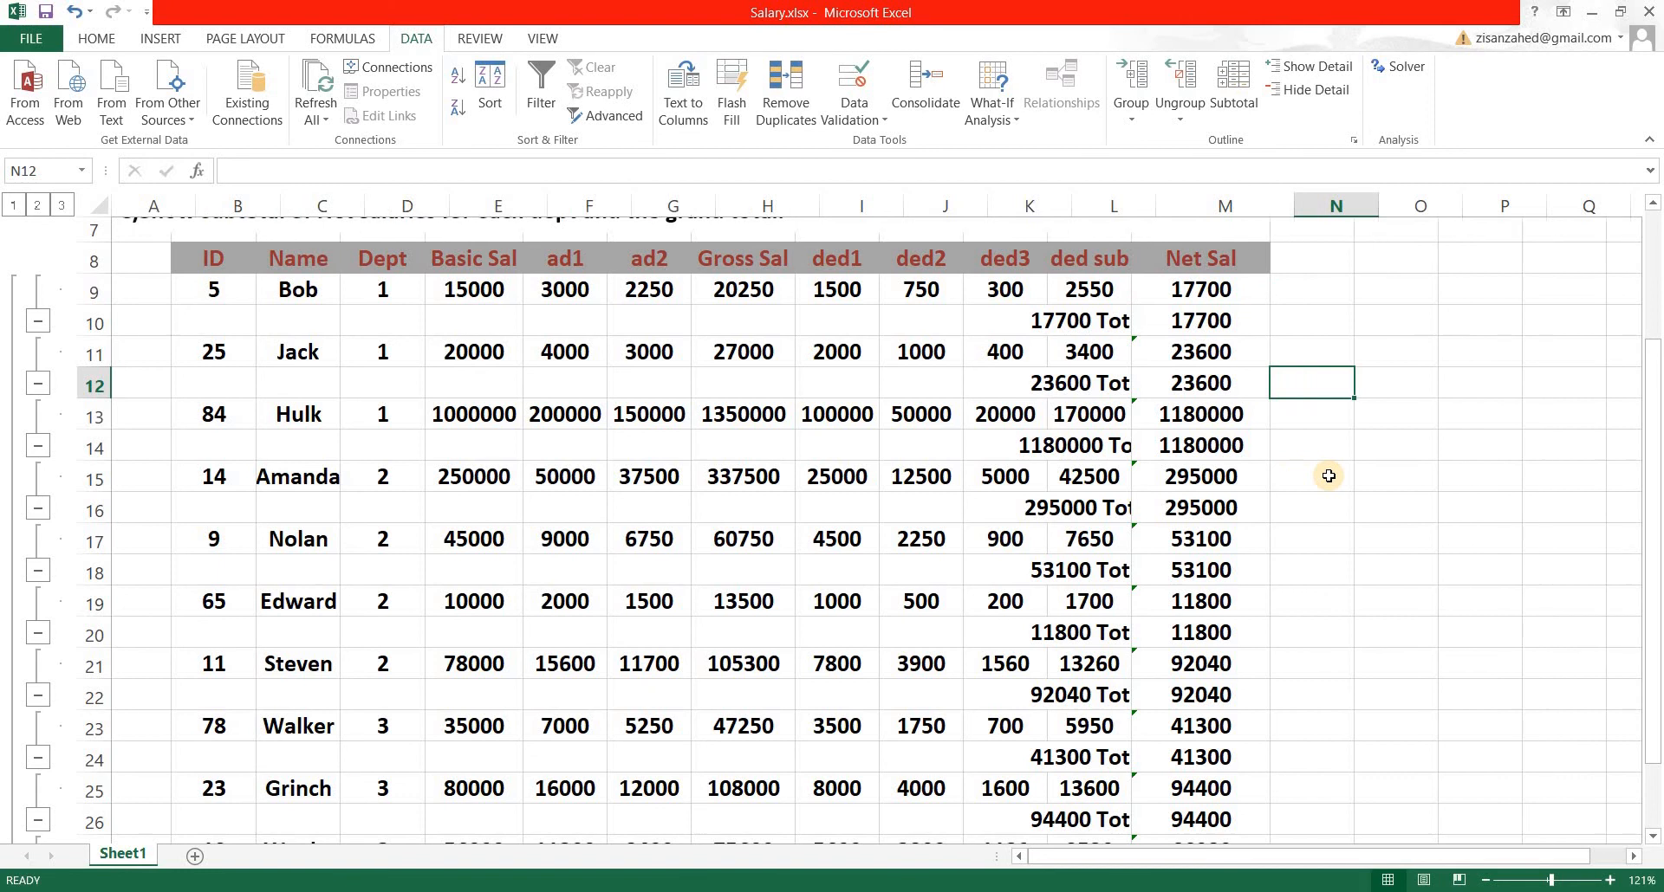
{"action": "key", "text": "ctrl+z"}
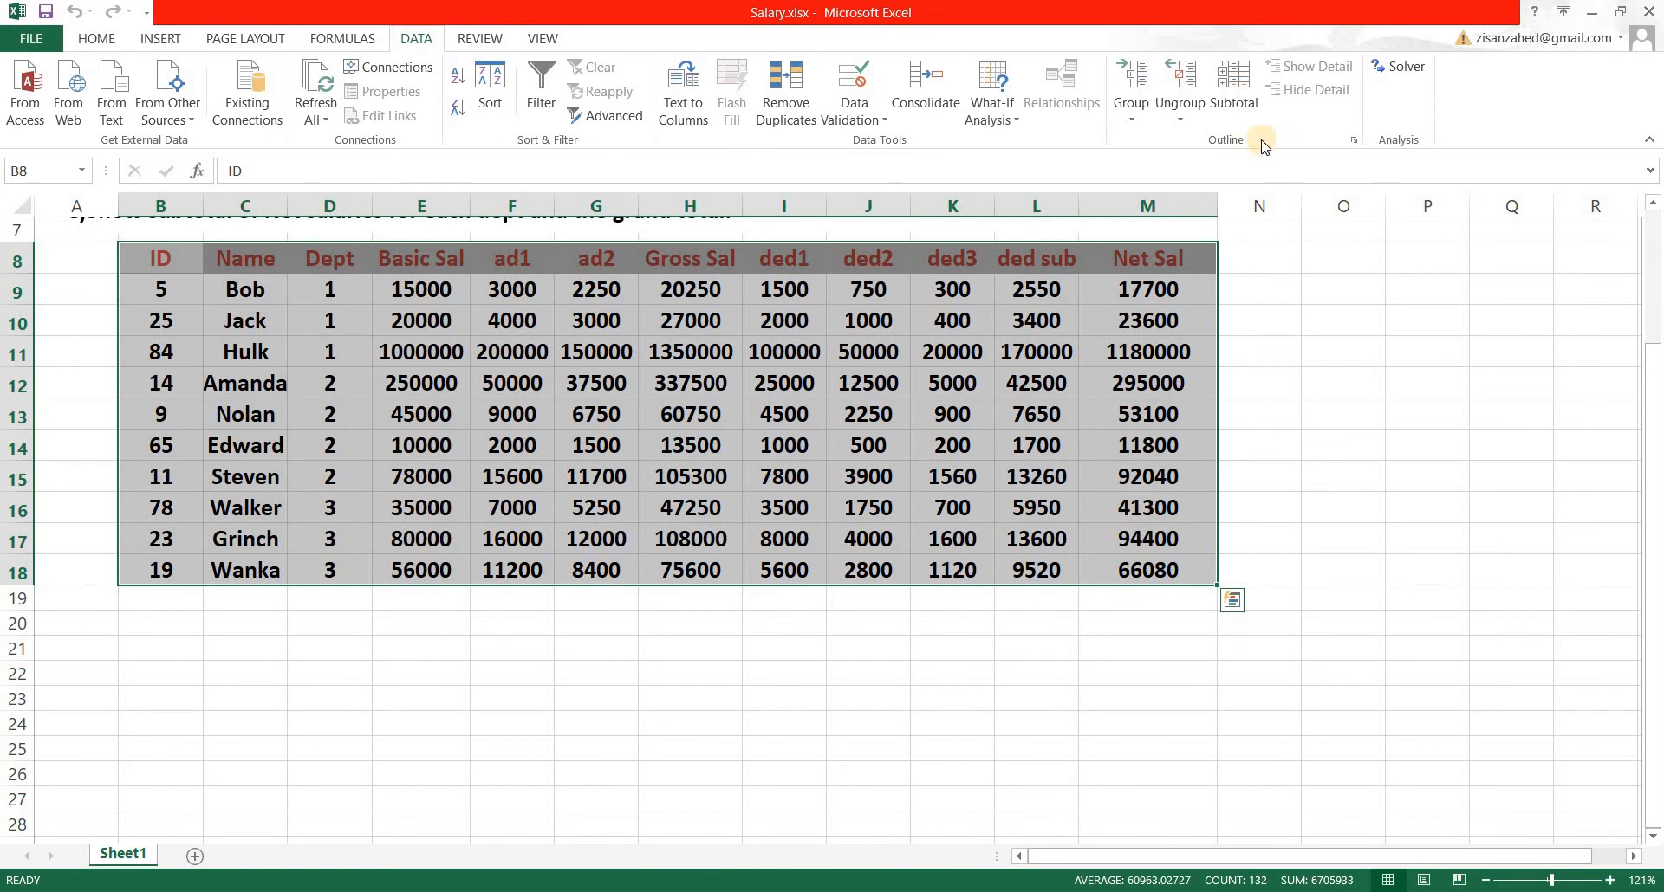
Try summing only the Dept column at each change in Net Sal, and undo those subtotals
{"action": "left_click", "coordinate": [1234, 102]}
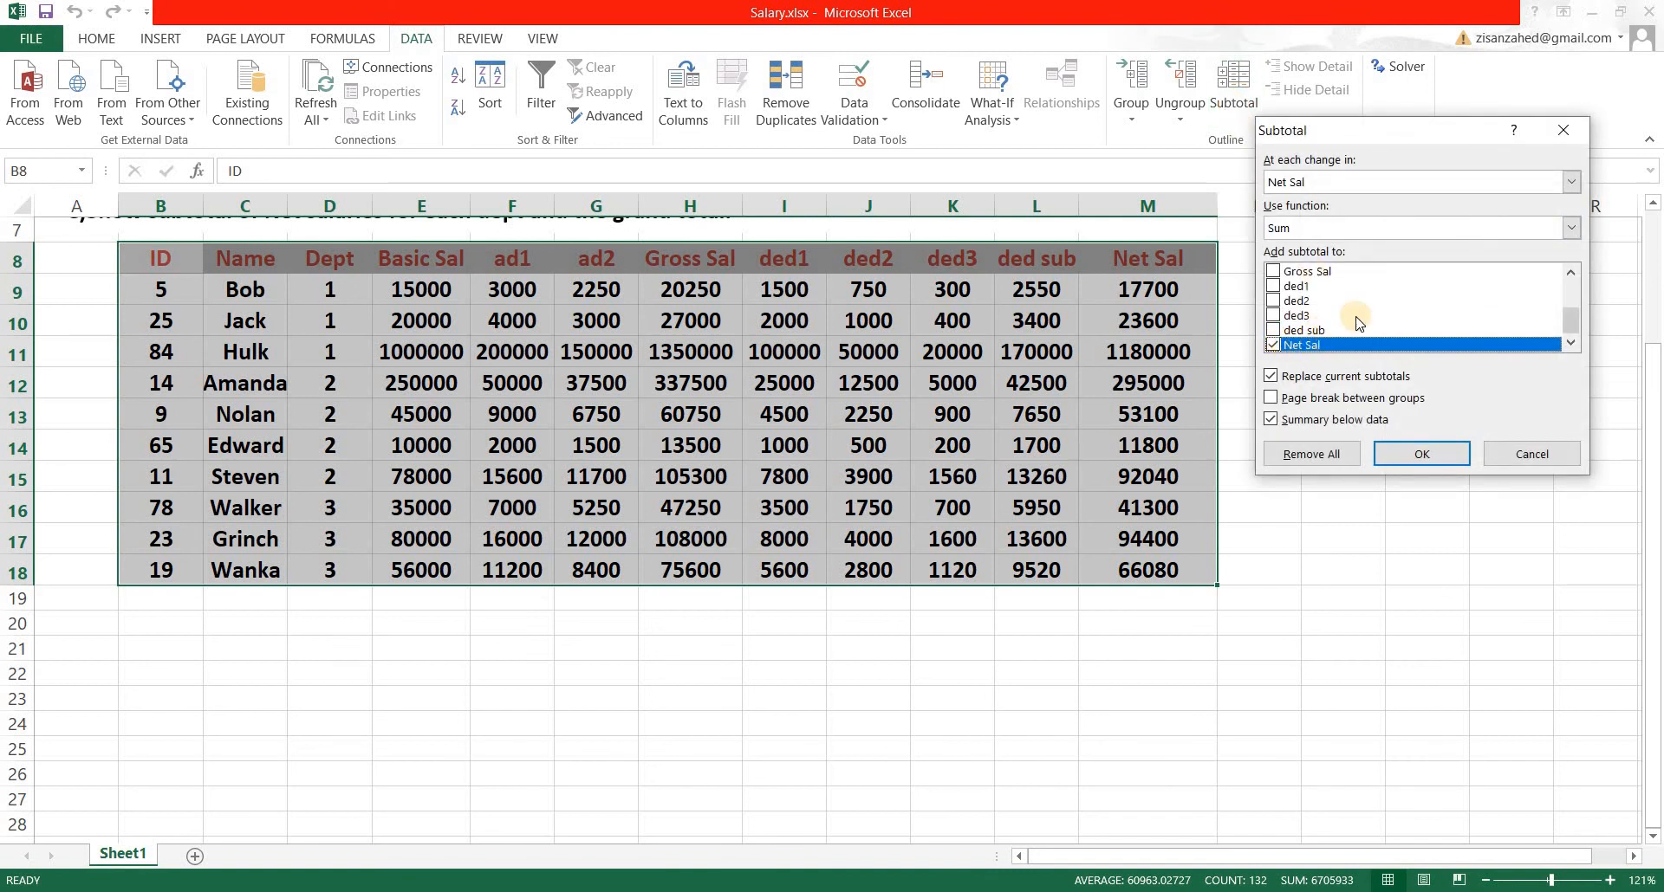
{"action": "scroll", "coordinate": [1338, 316], "scroll_direction": "up", "scroll_amount": 2}
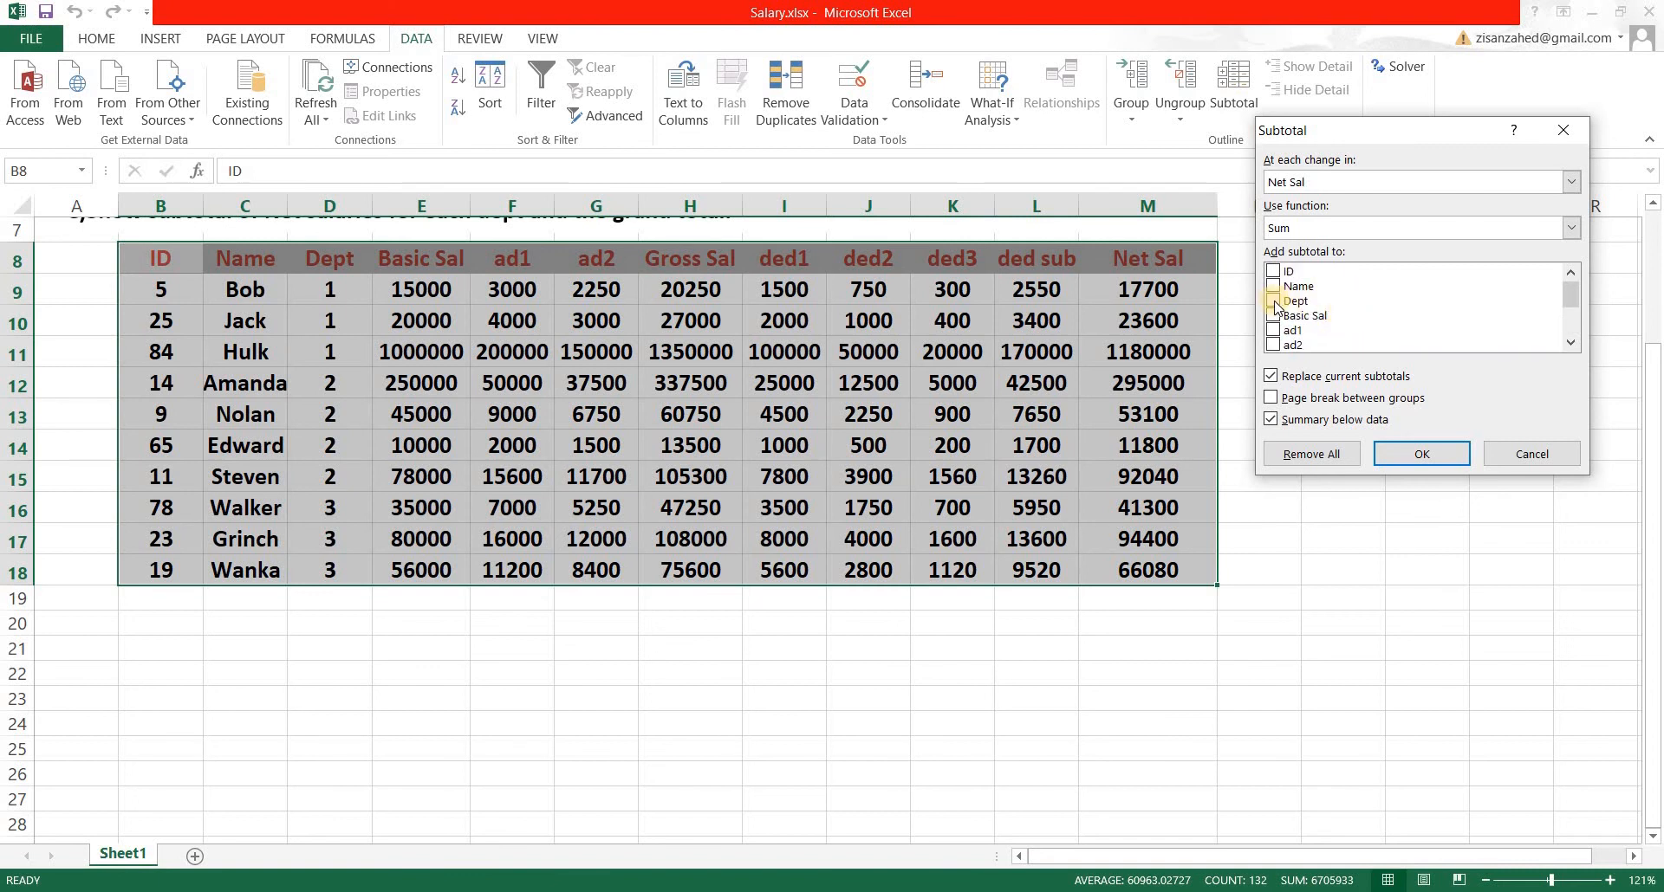
{"action": "left_click", "coordinate": [1278, 302]}
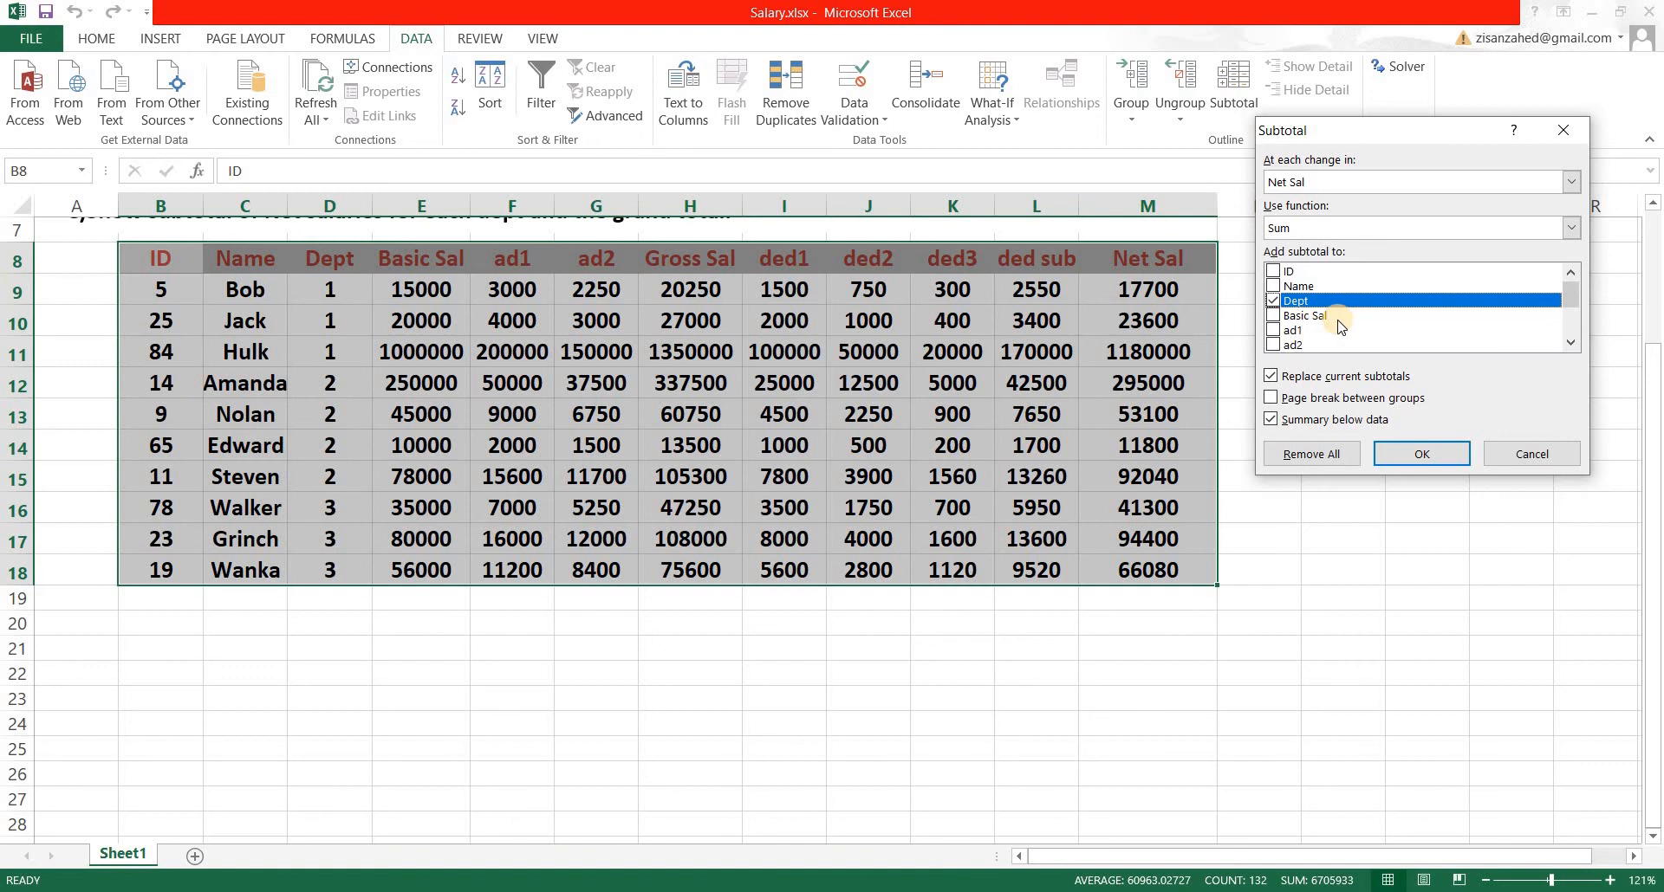
{"action": "scroll", "coordinate": [1341, 327], "scroll_direction": "down", "scroll_amount": 2}
{"action": "left_click", "coordinate": [1354, 340]}
{"action": "scroll", "coordinate": [1355, 326], "scroll_direction": "up", "scroll_amount": 2}
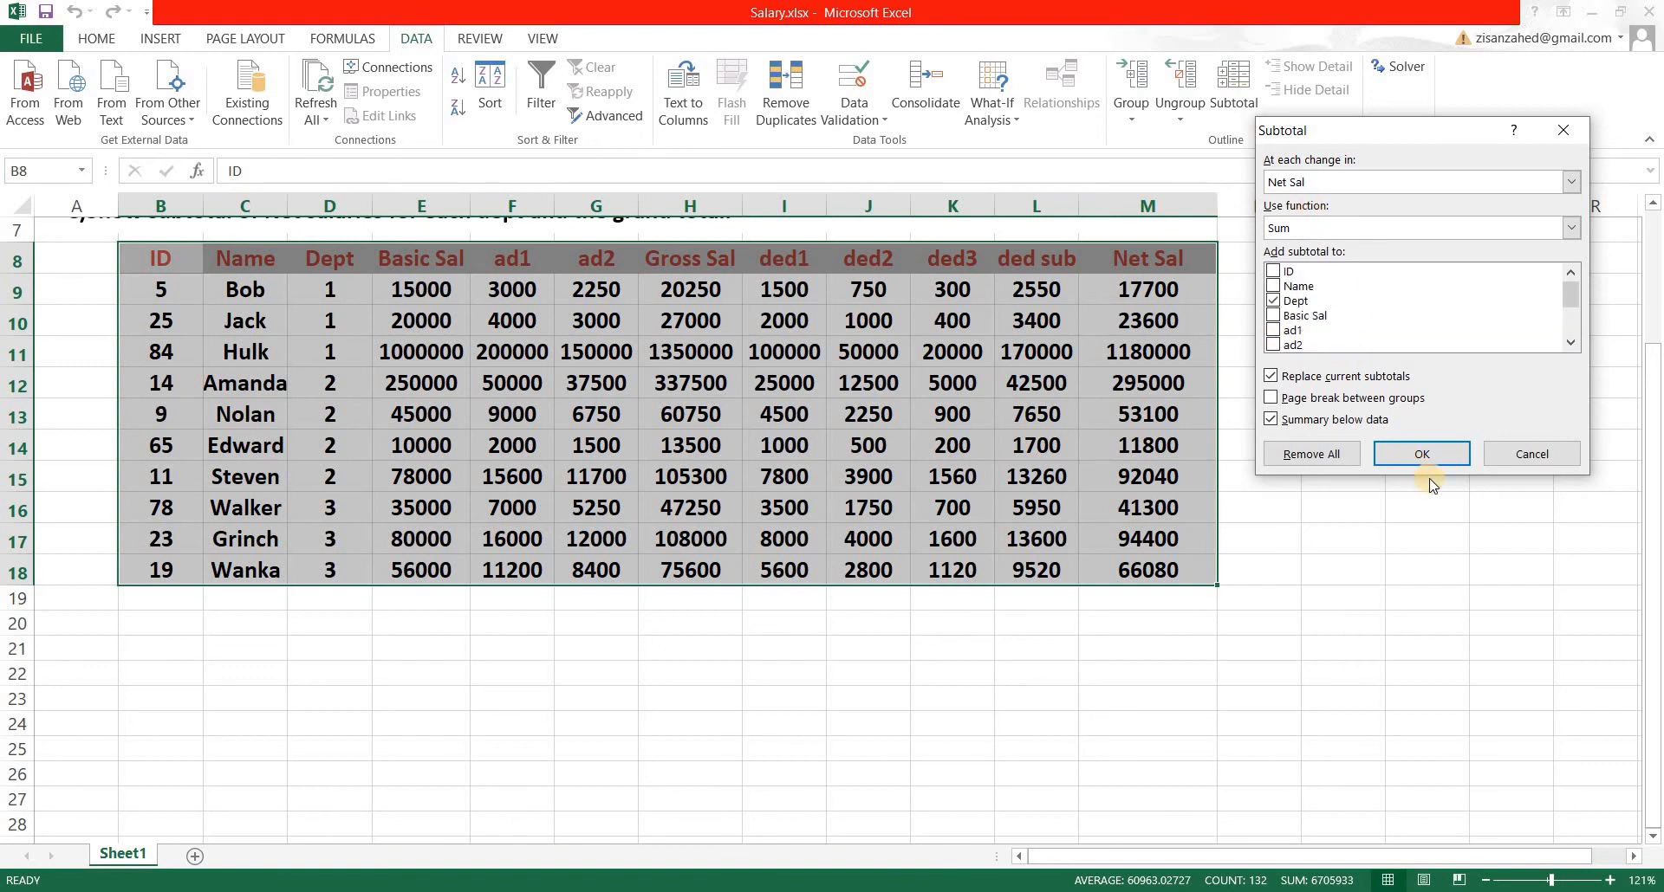
{"action": "left_click", "coordinate": [1421, 454]}
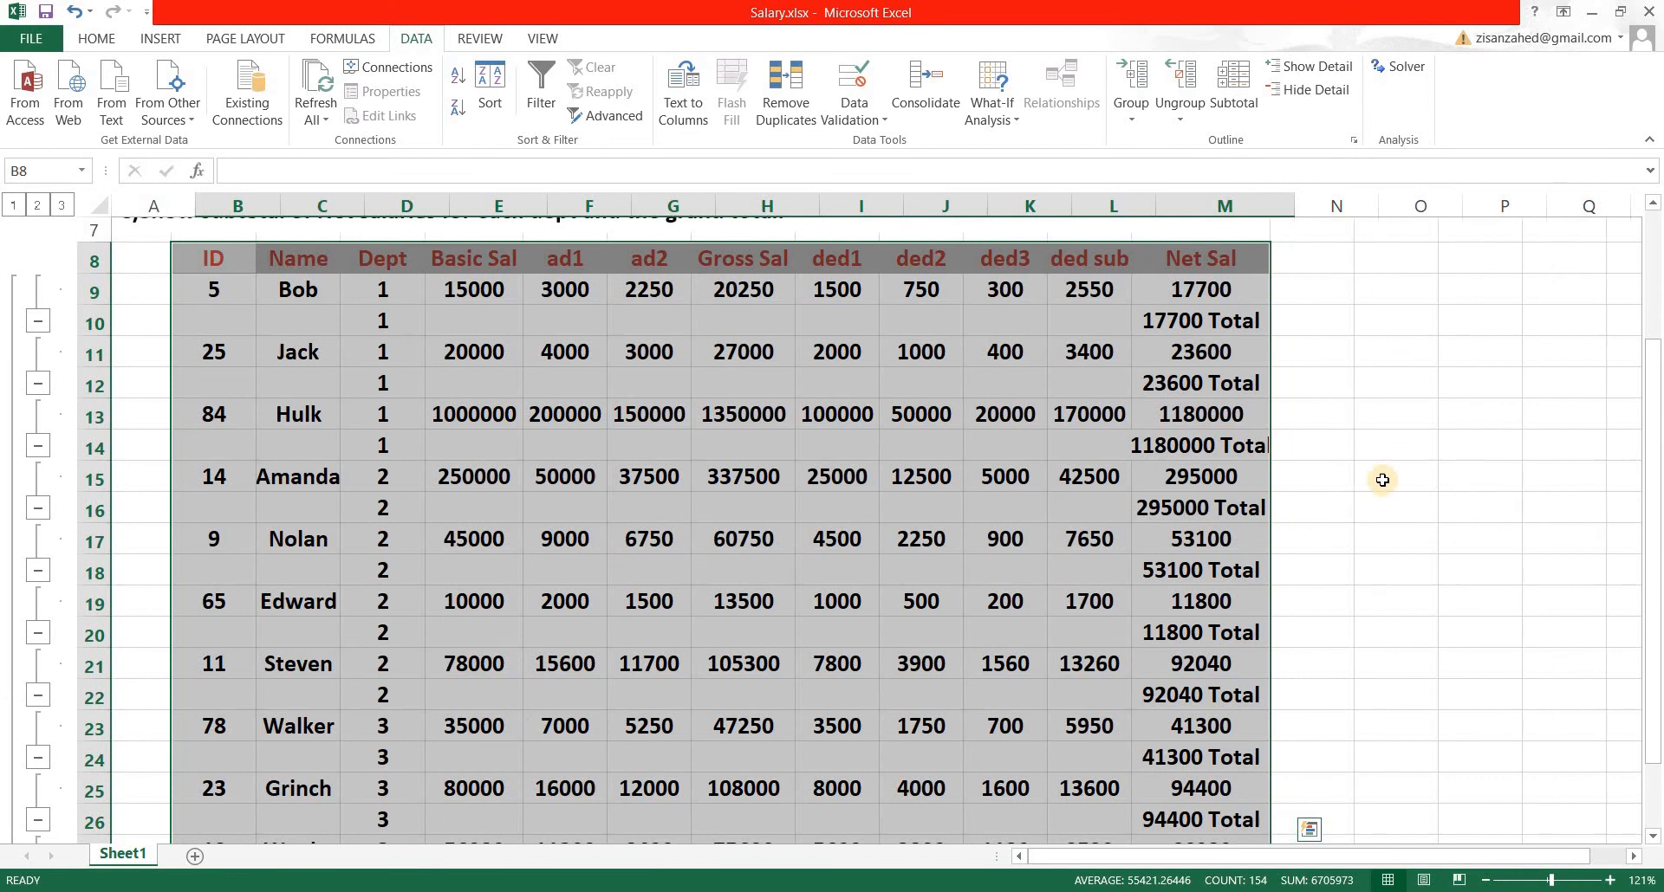
{"action": "key", "text": "ctrl+z"}
Subtotal the salary table at each change in Dept, using Sum on the Net Sal column only
{"action": "left_click", "coordinate": [1244, 108]}
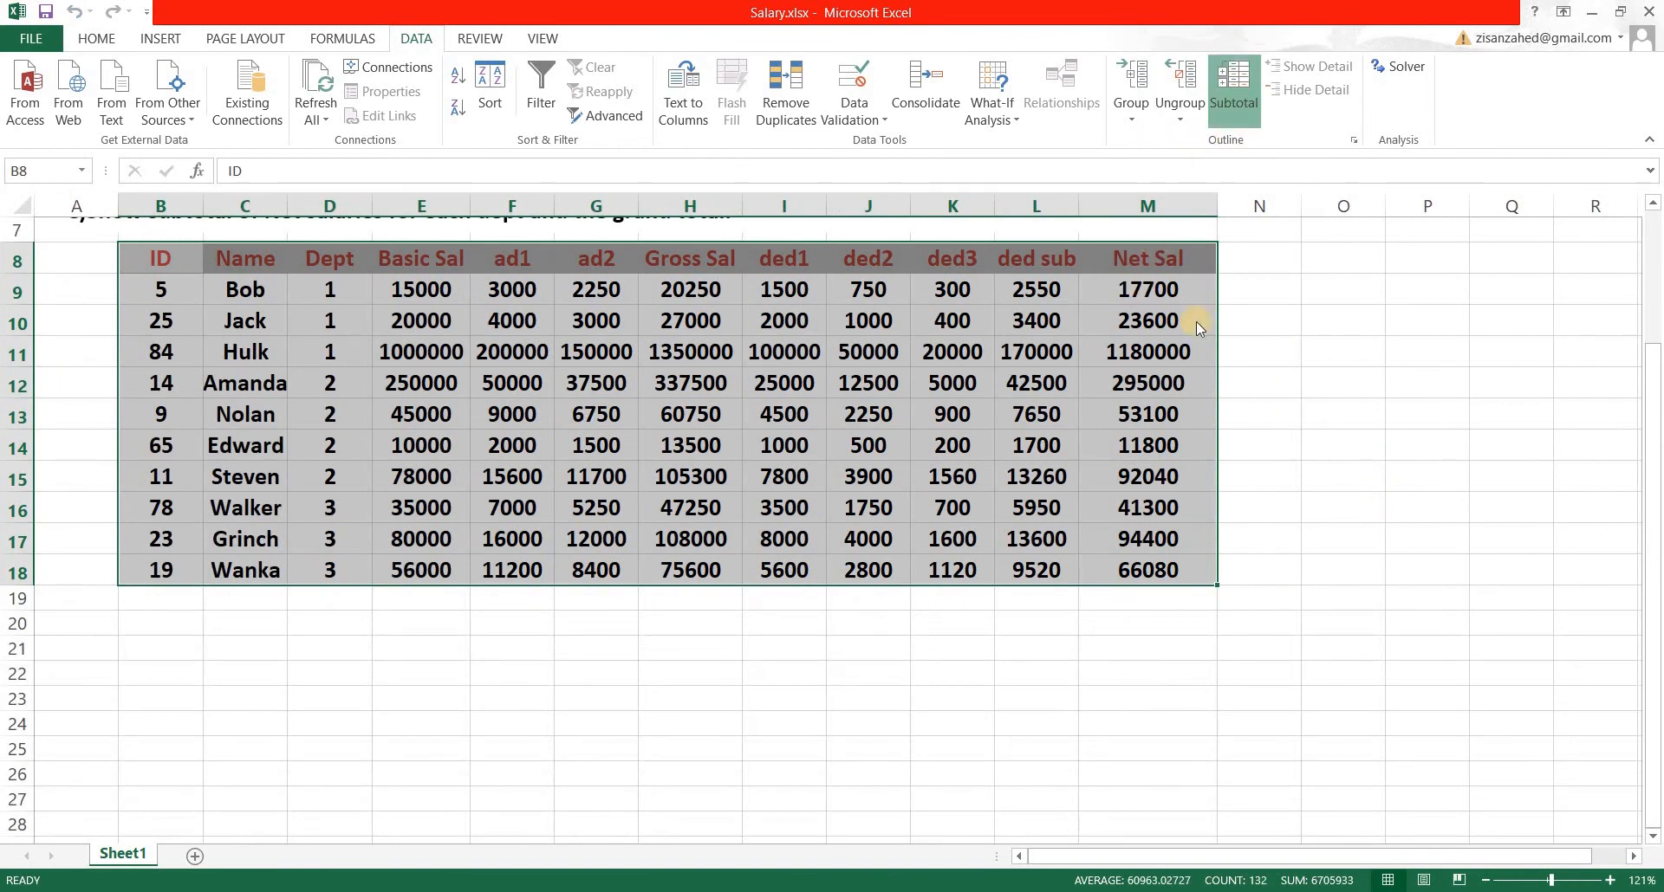
{"action": "left_click", "coordinate": [1322, 303]}
{"action": "scroll", "coordinate": [1408, 314], "scroll_direction": "down", "scroll_amount": 2}
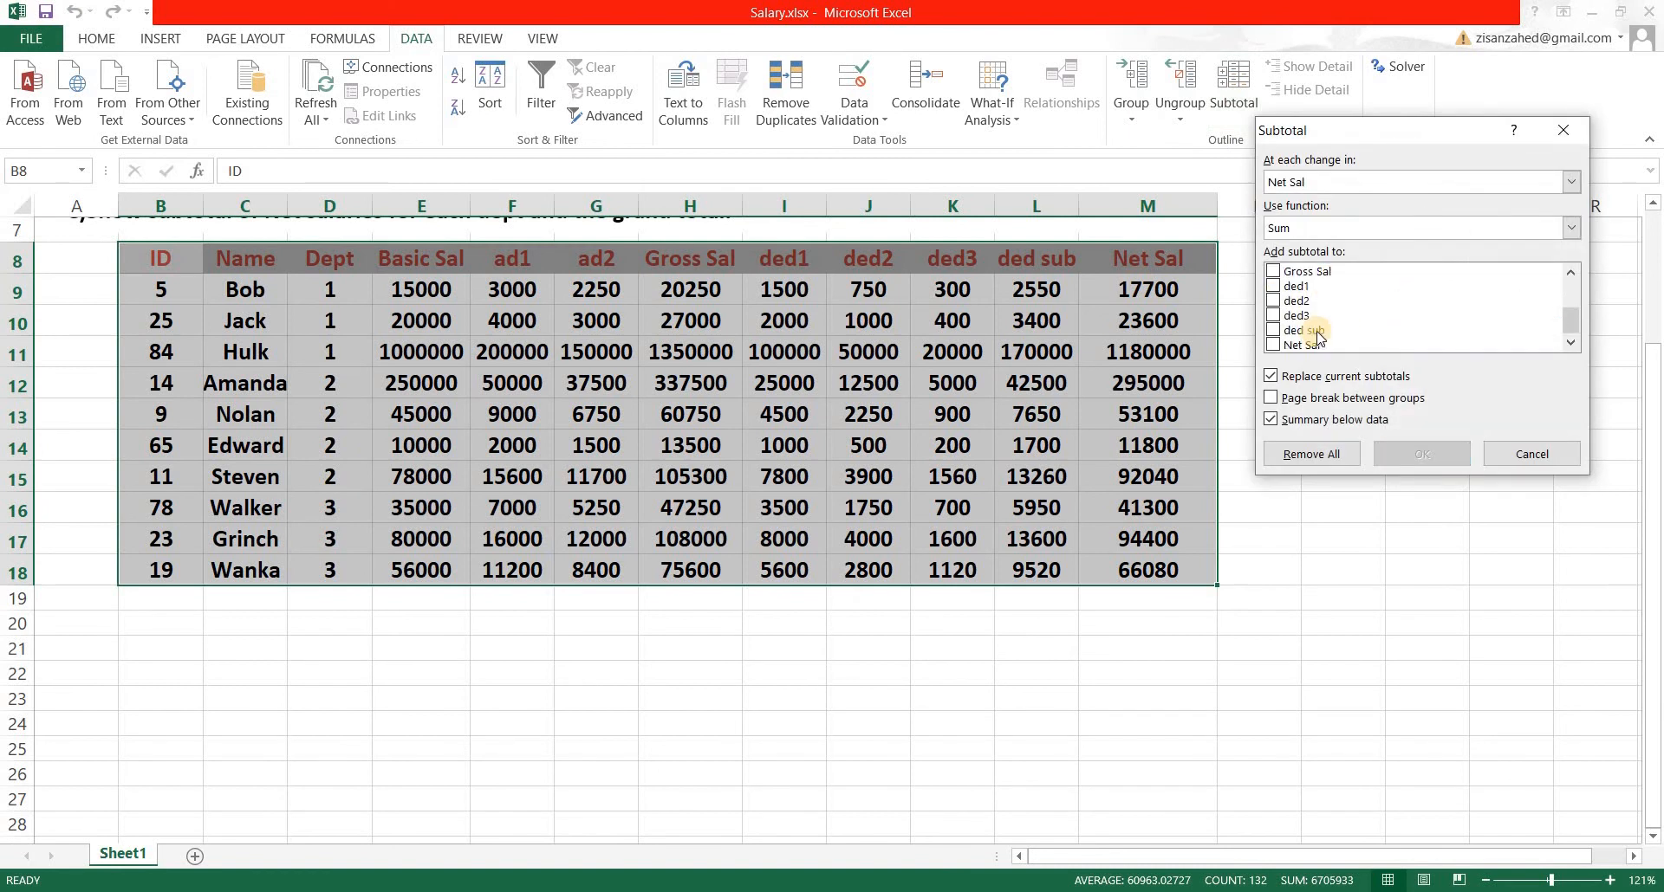
{"action": "left_click", "coordinate": [1274, 345]}
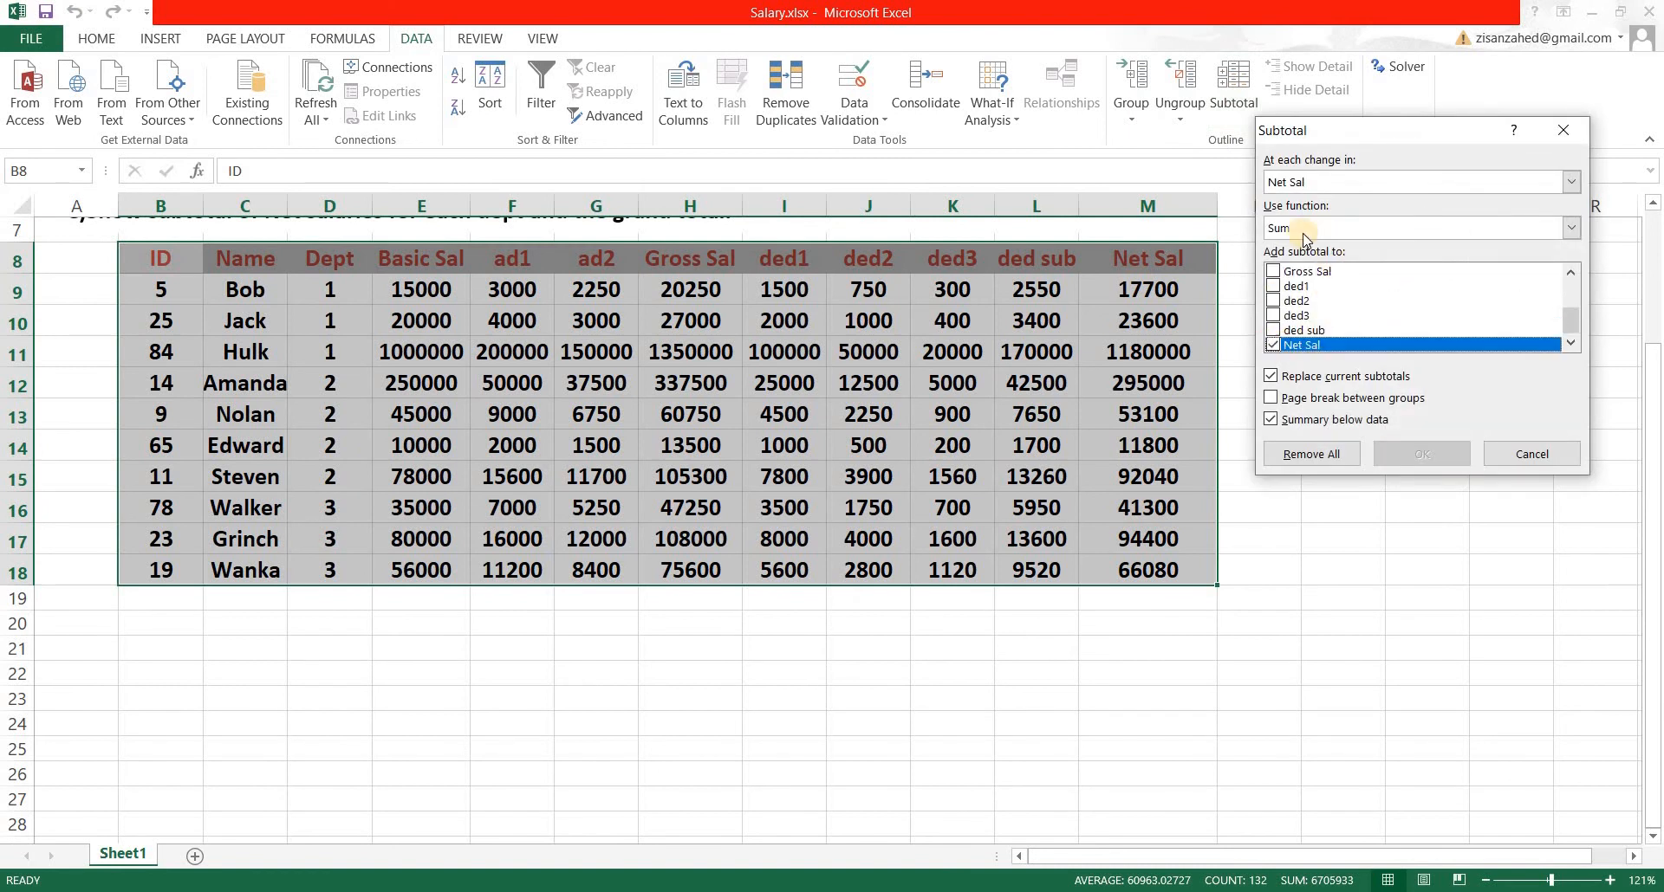
{"action": "left_click", "coordinate": [1570, 182]}
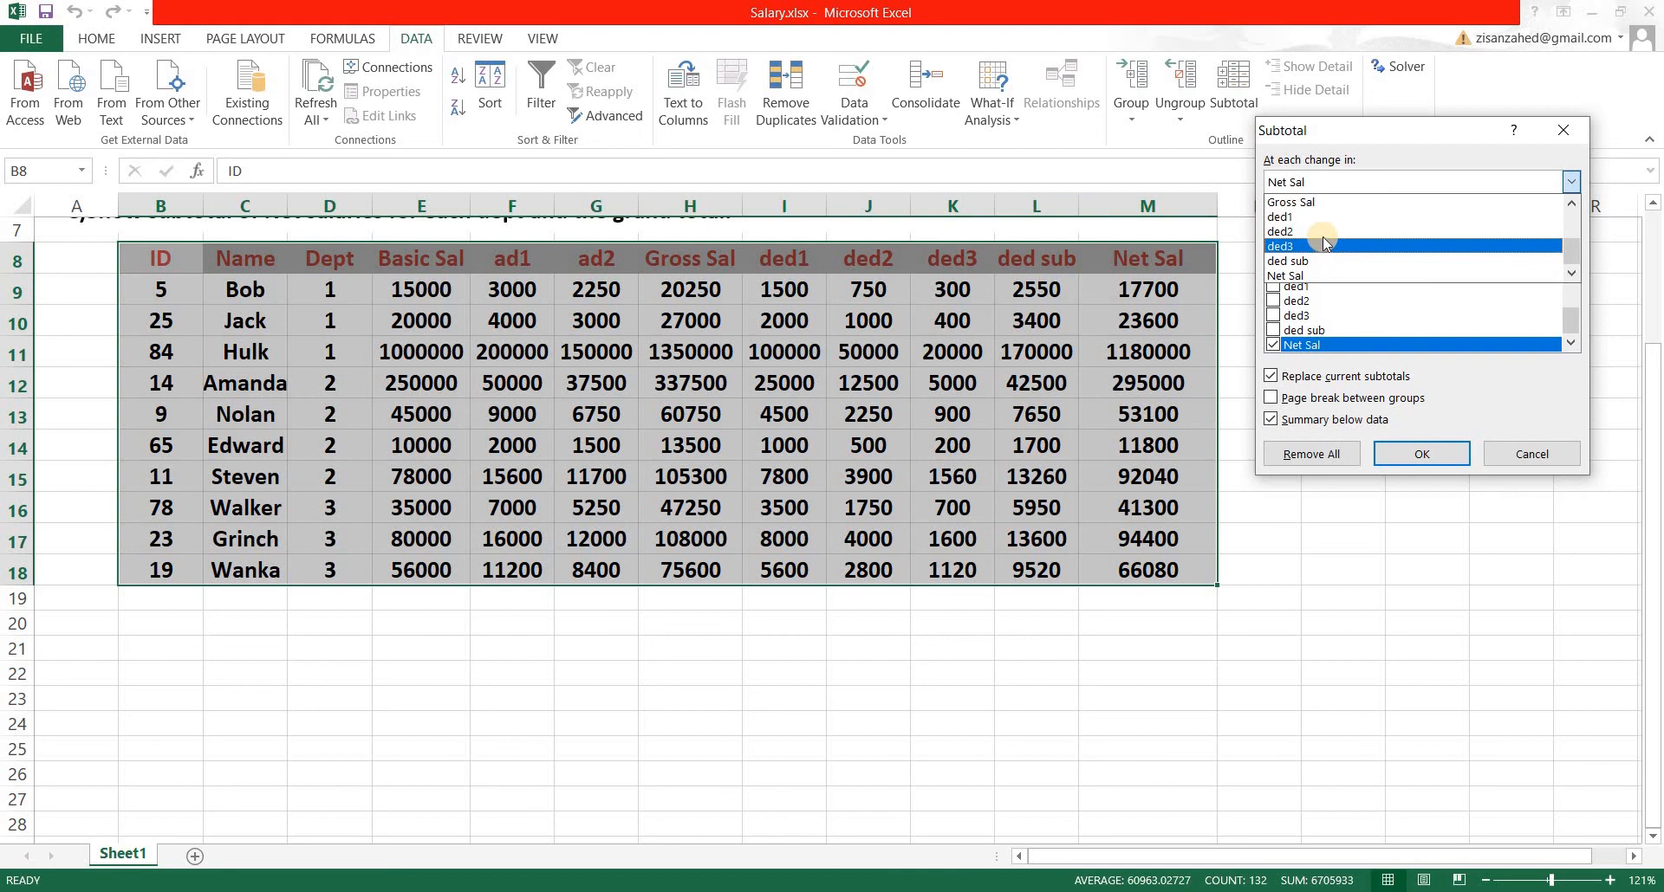
{"action": "scroll", "coordinate": [1313, 229], "scroll_direction": "up", "scroll_amount": 2}
{"action": "left_click", "coordinate": [1306, 216]}
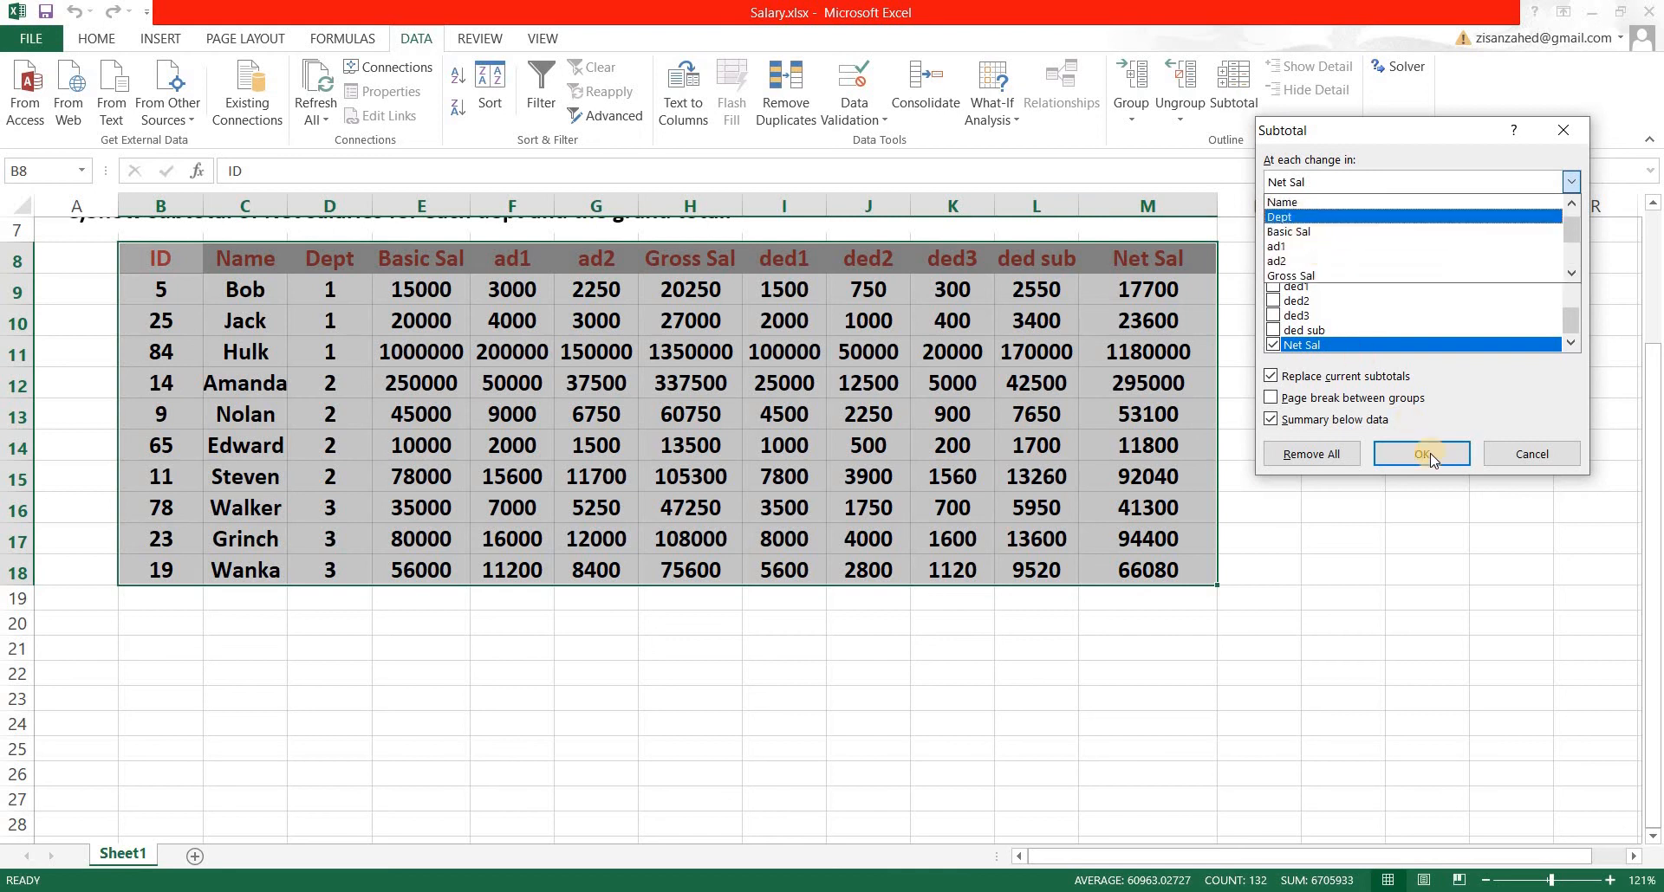
{"action": "left_click", "coordinate": [1393, 458]}
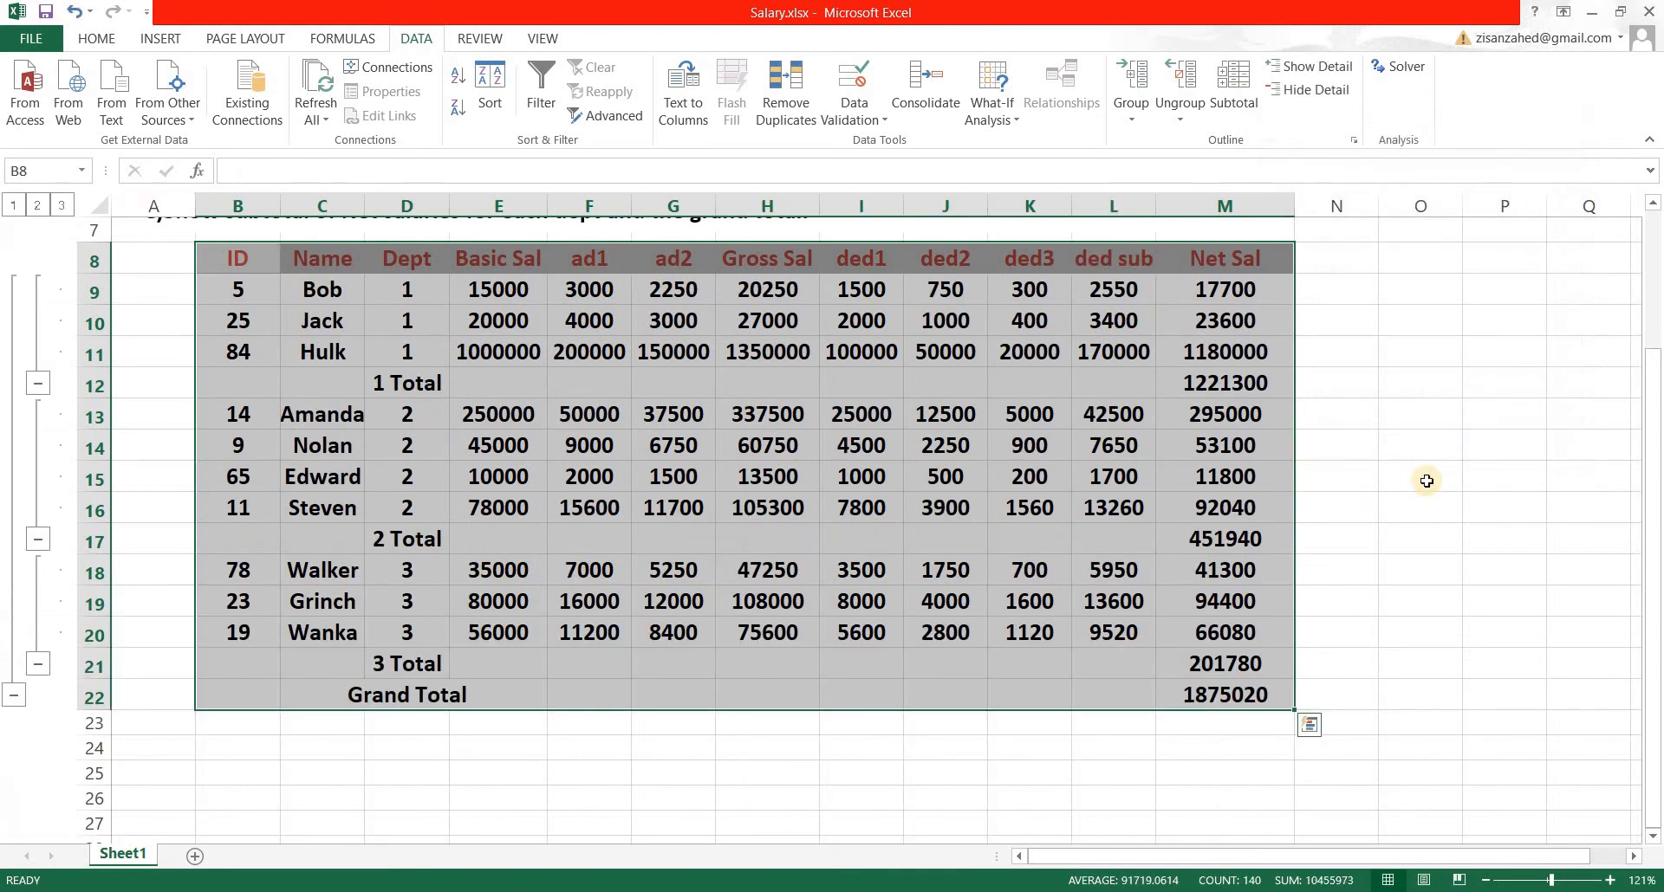
{"action": "left_click", "coordinate": [1426, 481]}
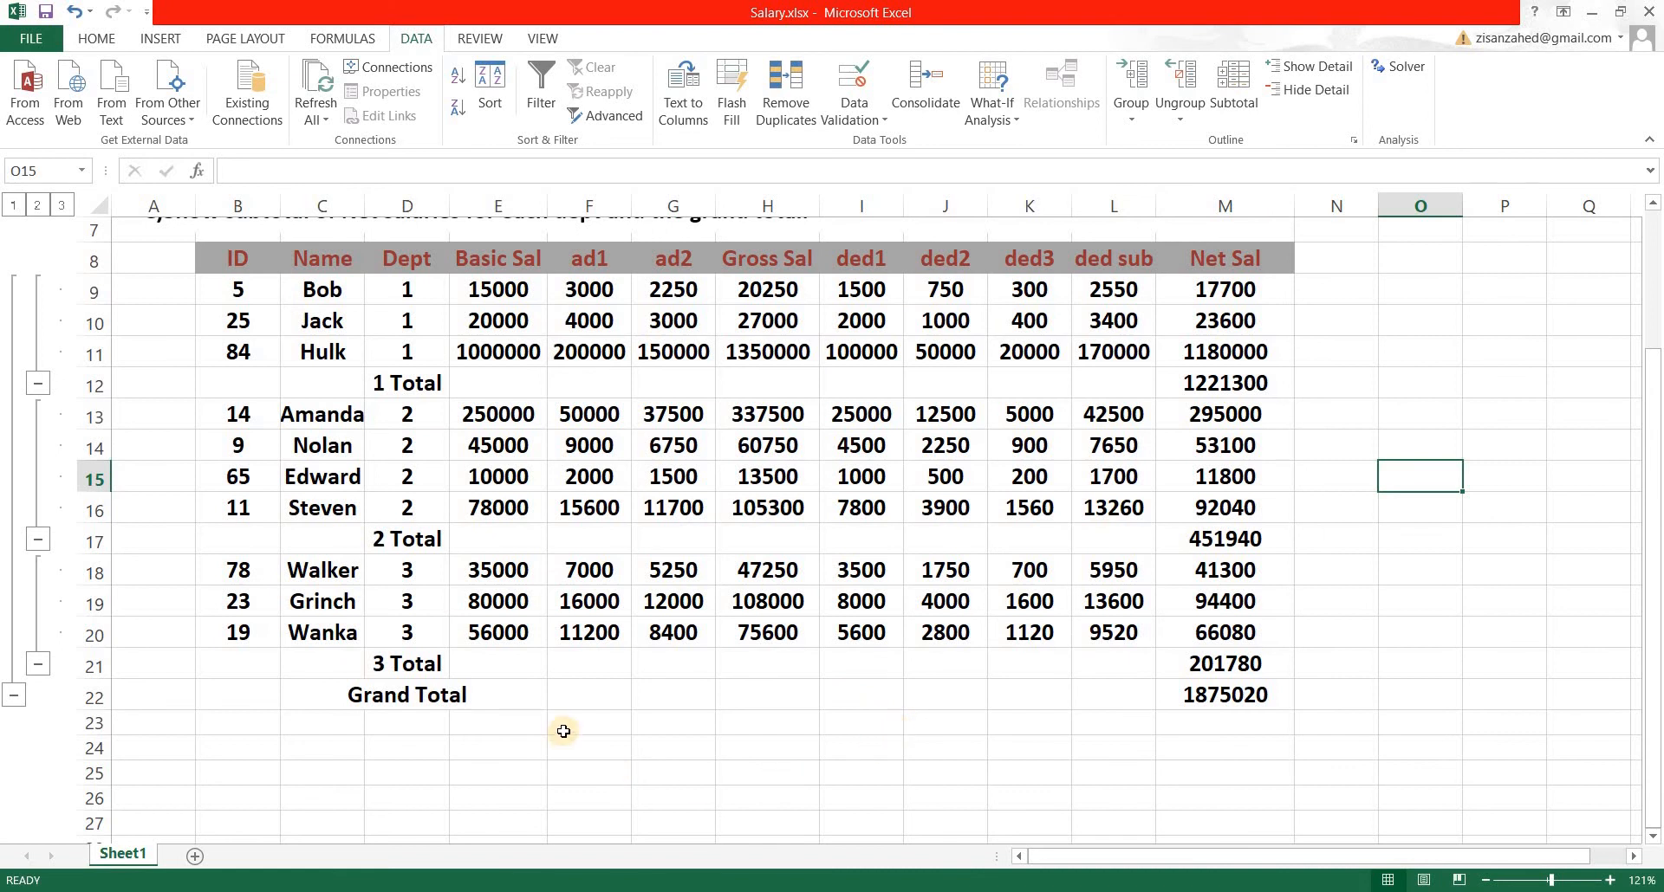
Check the net salary subtotals of departments 1, 2 and 3 and the grand total in the Net Sal column
{"action": "left_click", "coordinate": [395, 384]}
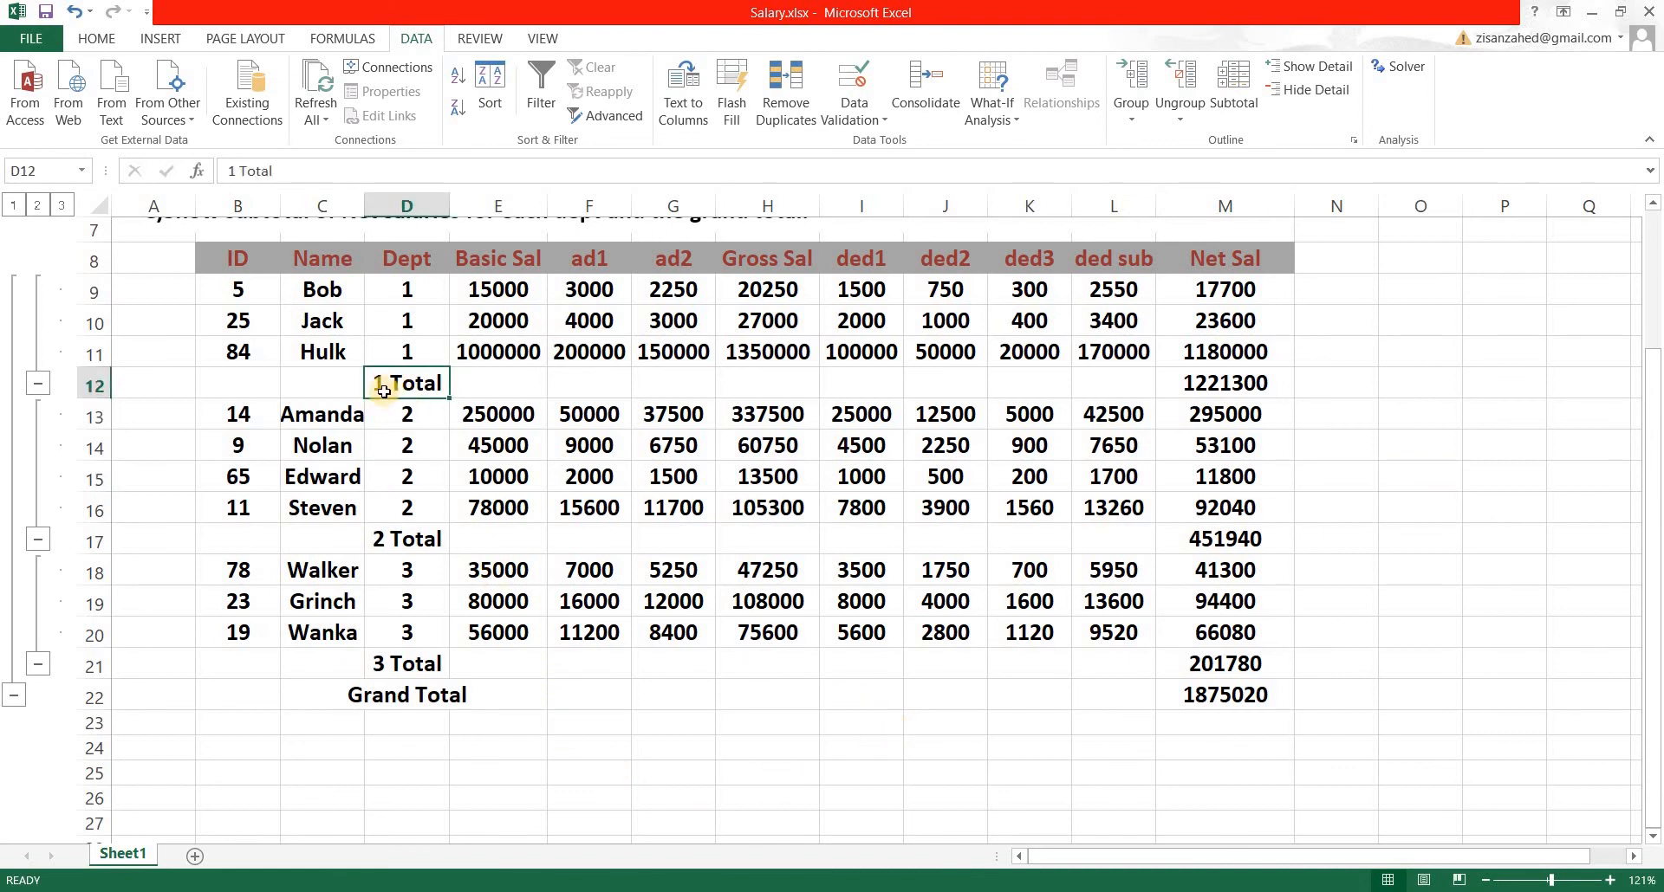
{"action": "left_click", "coordinate": [1195, 383]}
{"action": "left_click", "coordinate": [423, 539]}
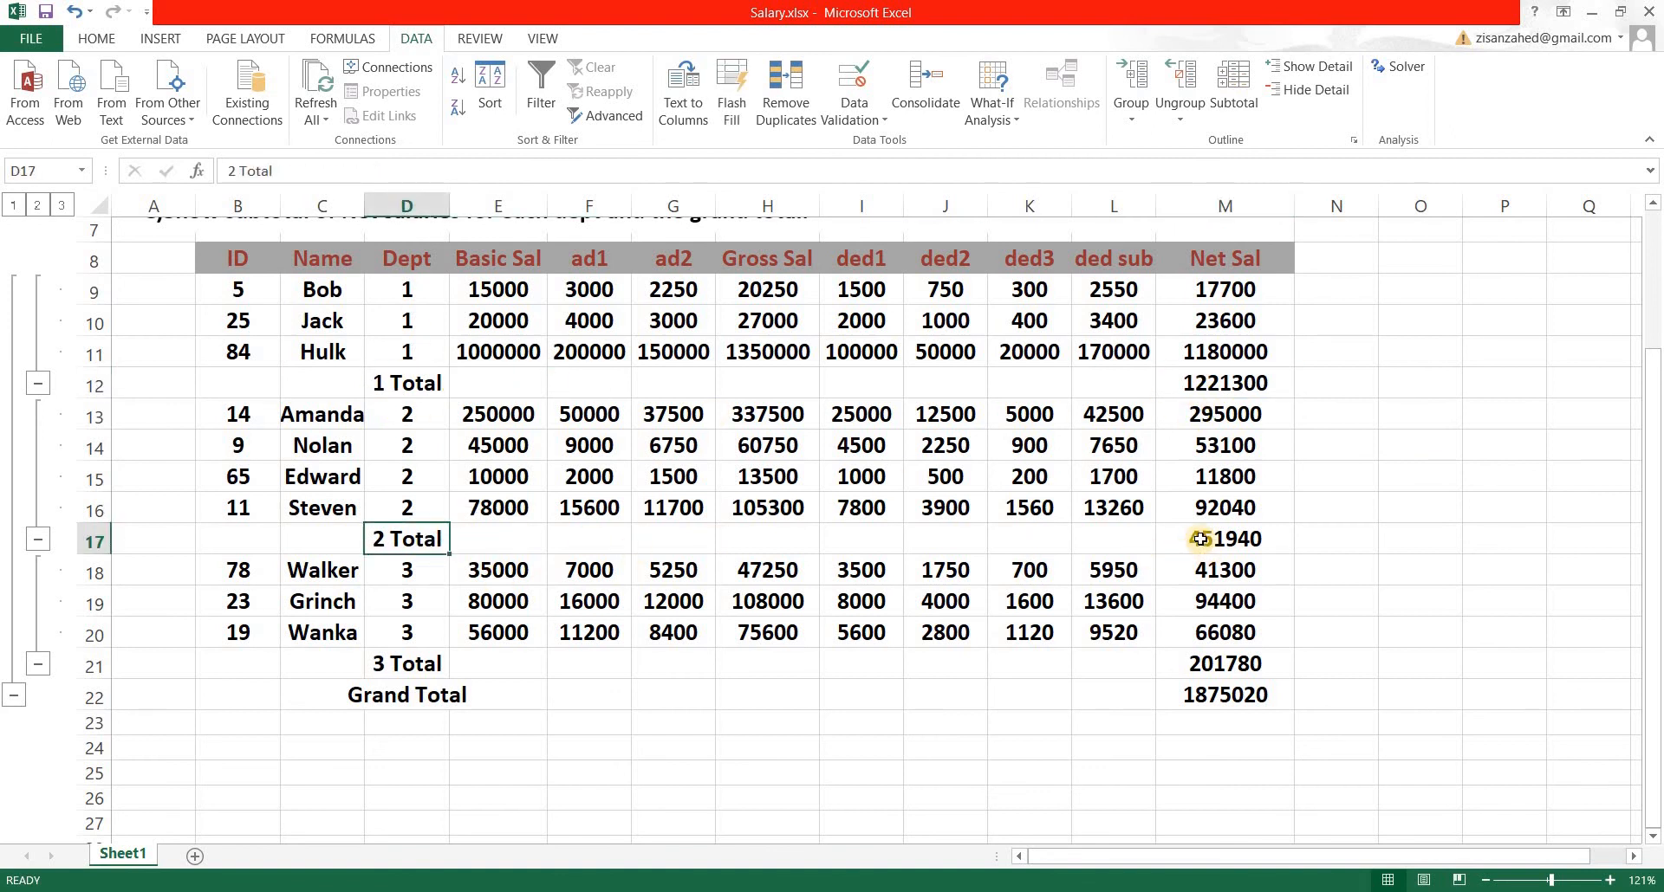
{"action": "left_click", "coordinate": [1200, 539]}
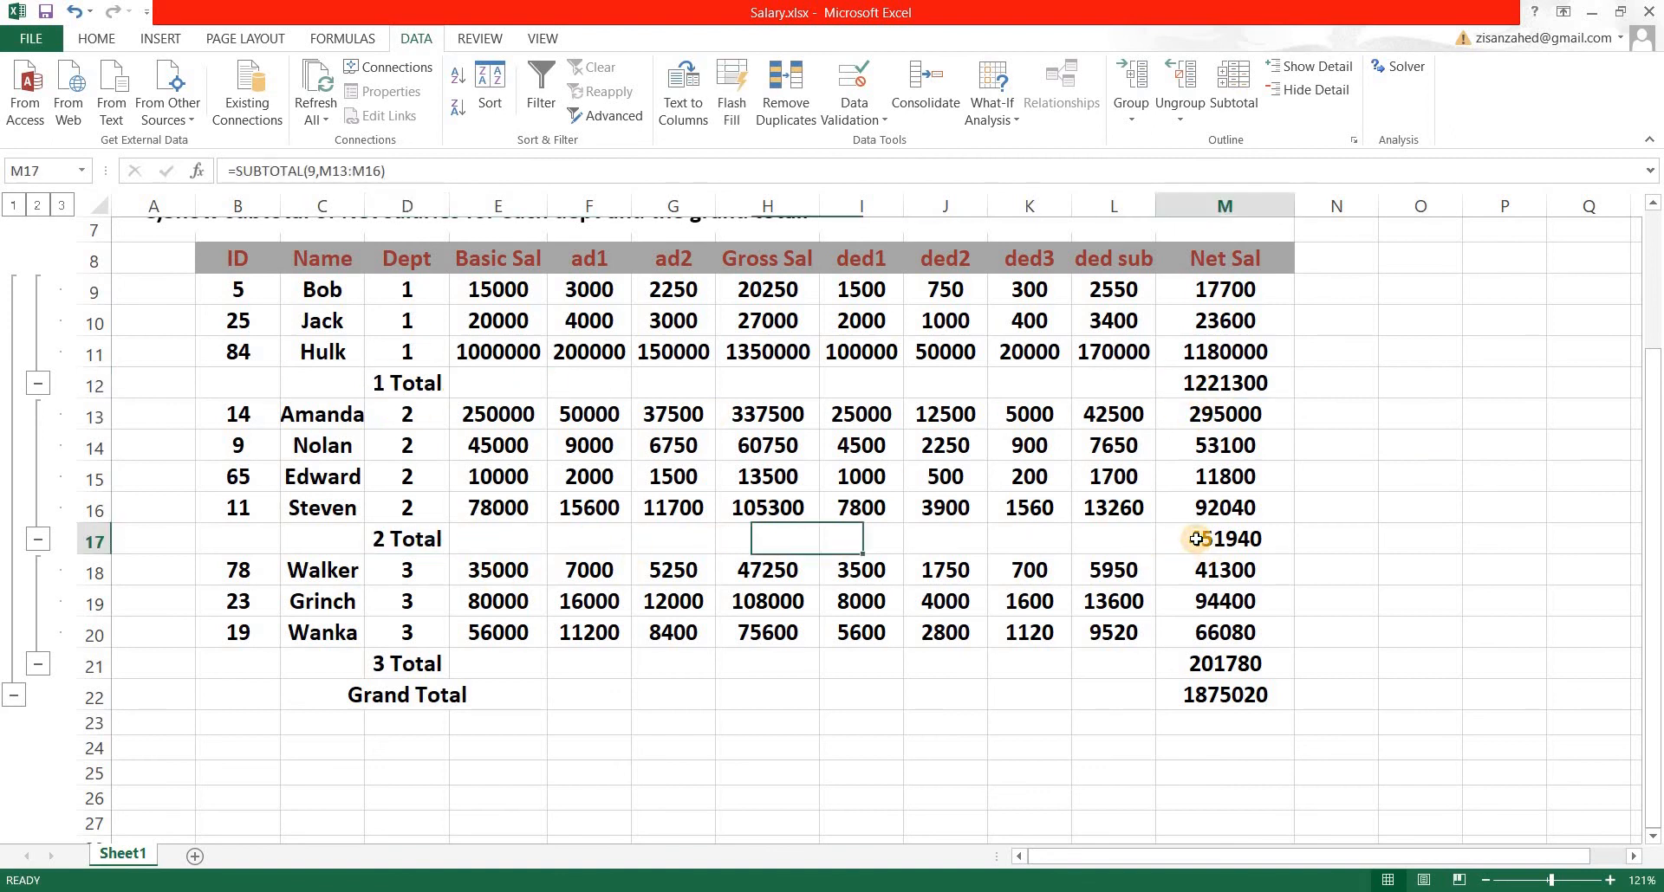
{"action": "left_click", "coordinate": [423, 659]}
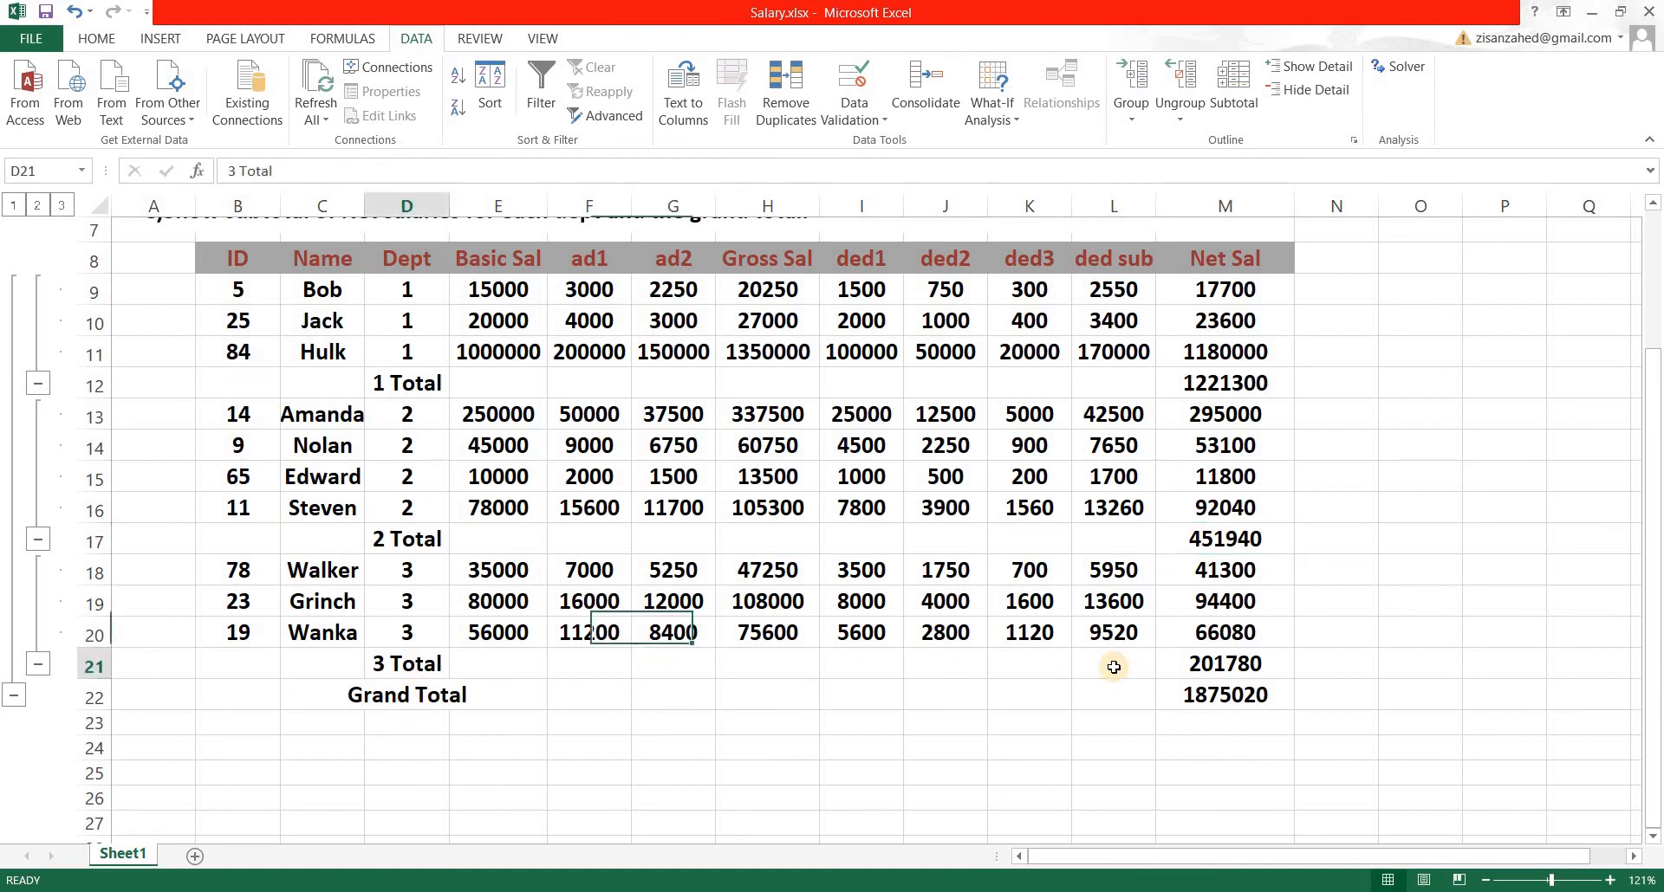
{"action": "left_click", "coordinate": [1196, 665]}
{"action": "left_click", "coordinate": [433, 693]}
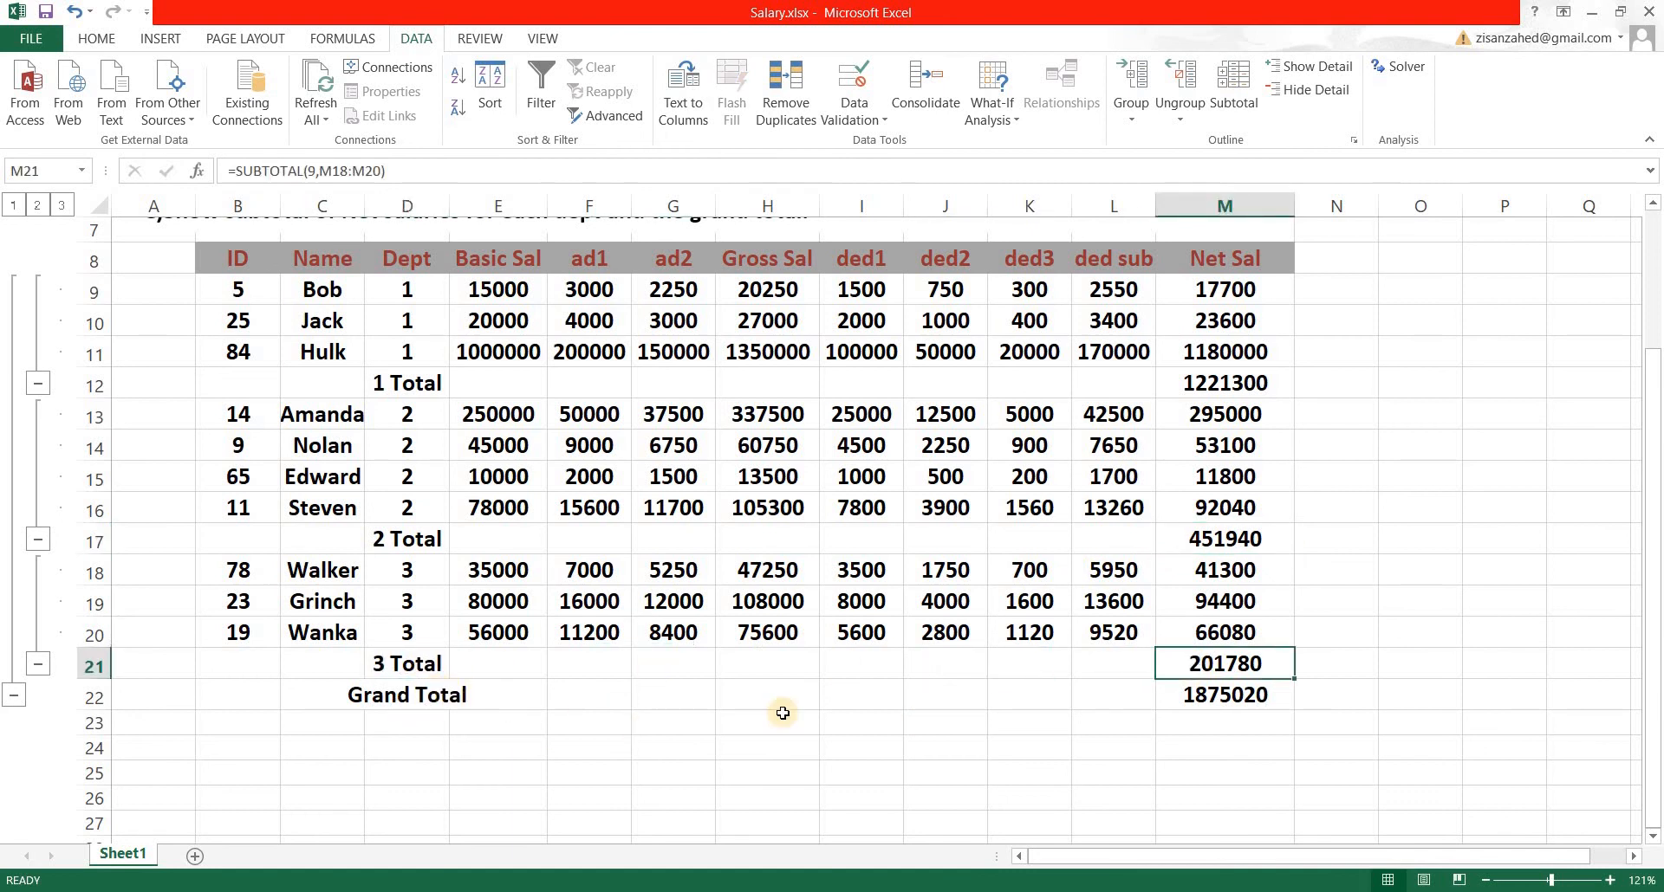
{"action": "left_click", "coordinate": [1185, 707]}
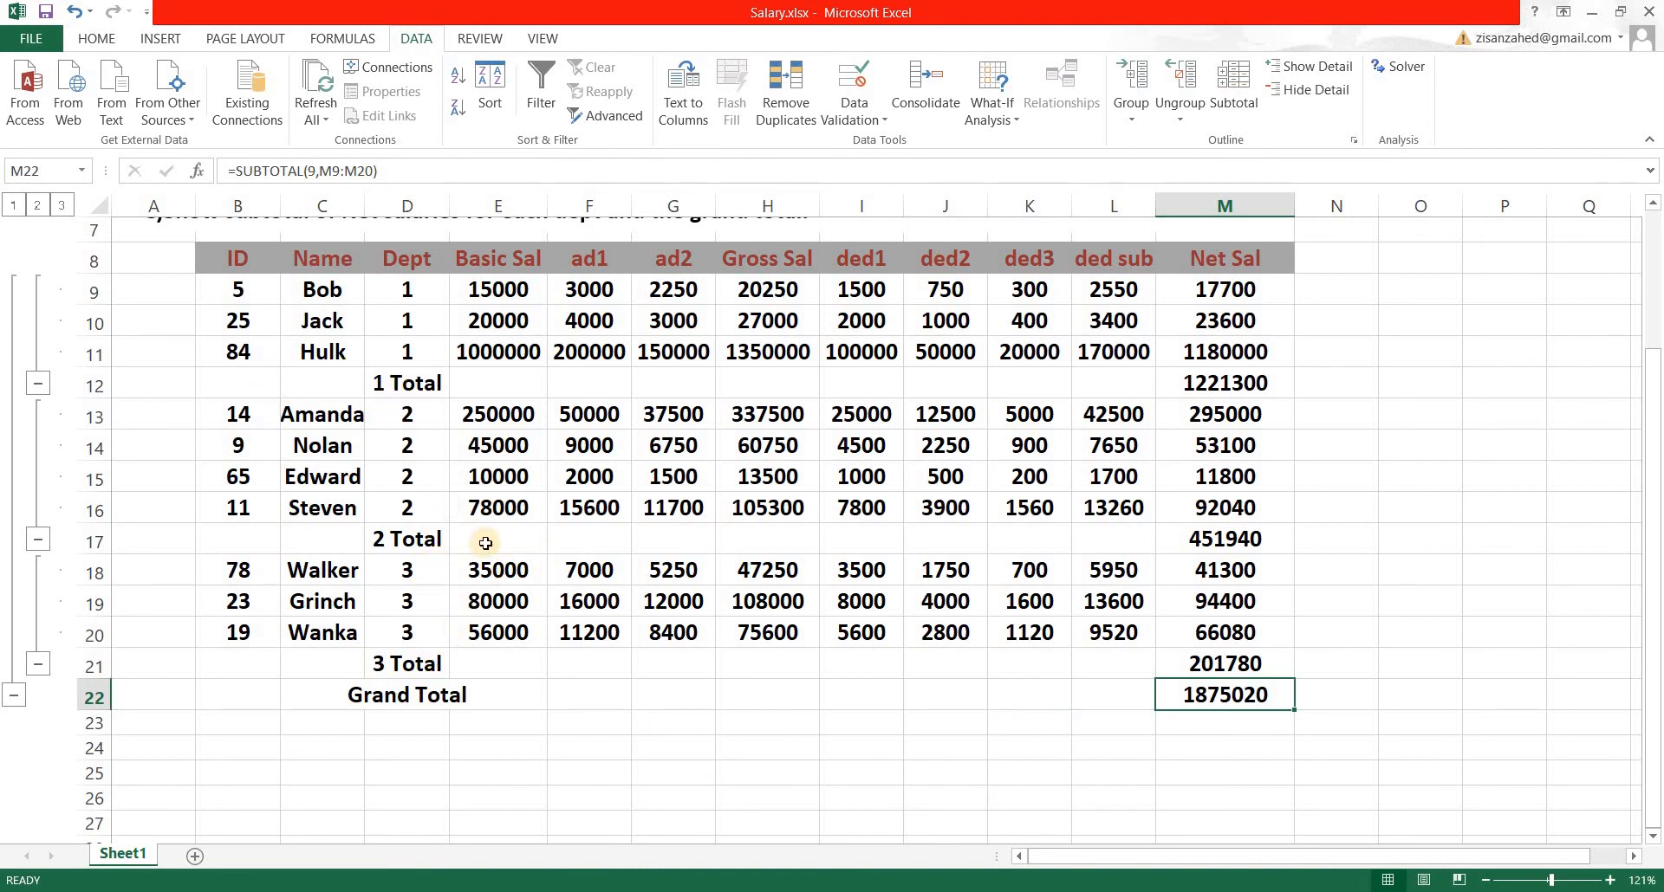
Fill the Net Sal subtotal cells of departments 1, 2 and 3 (M12, M17 and M21) with yellow
{"action": "scroll", "coordinate": [485, 544], "scroll_direction": "up", "scroll_amount": 1}
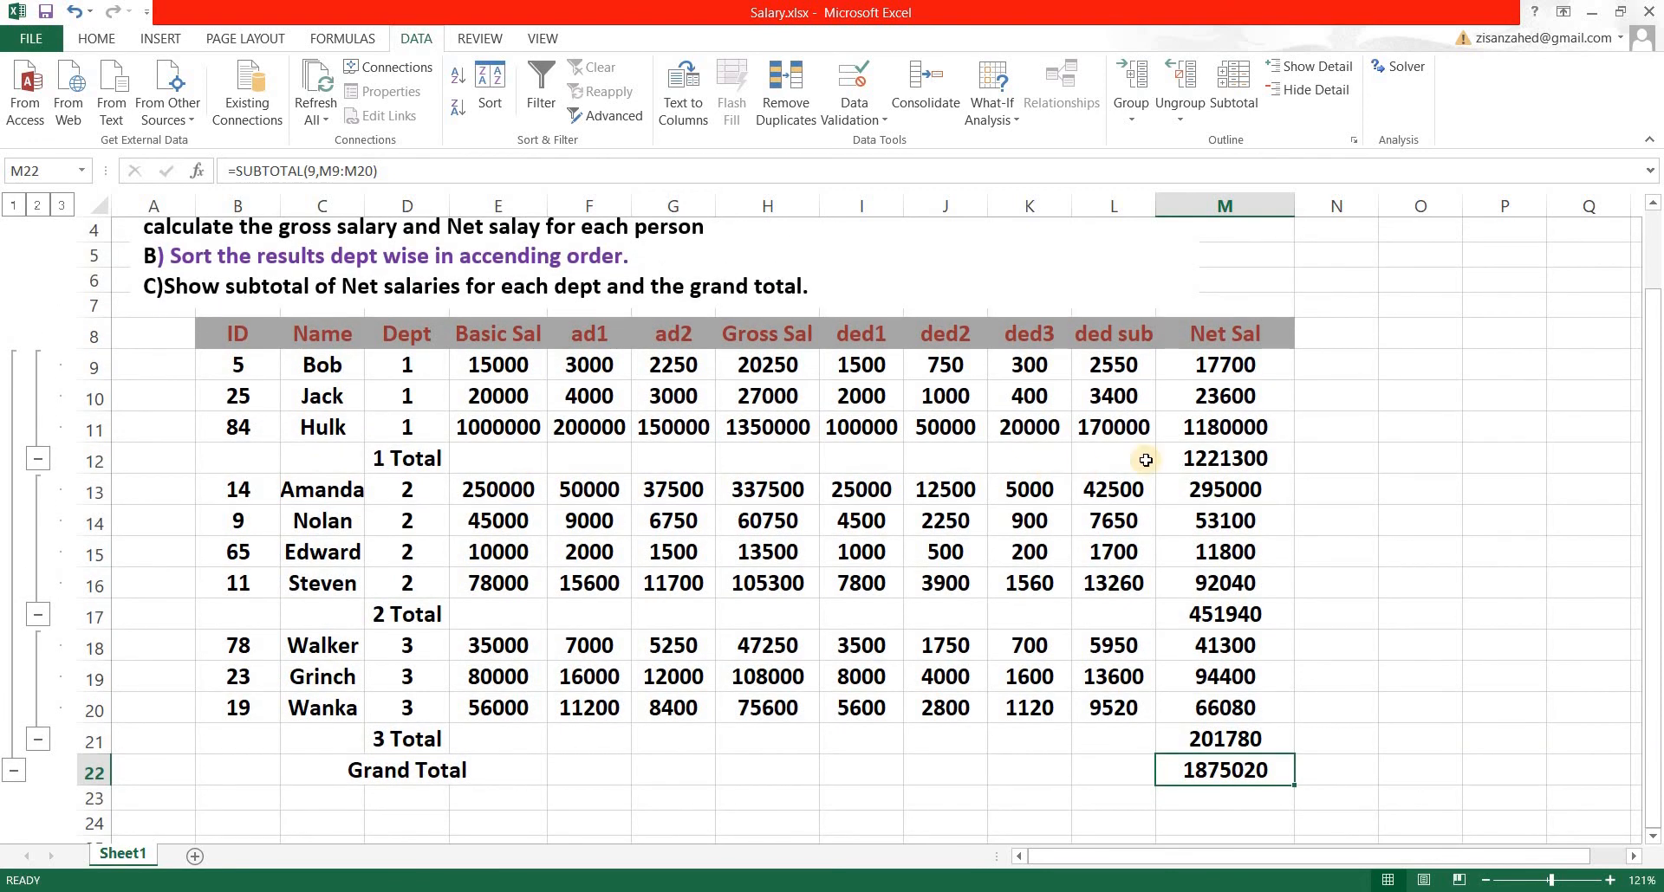
{"action": "left_click", "coordinate": [1160, 466]}
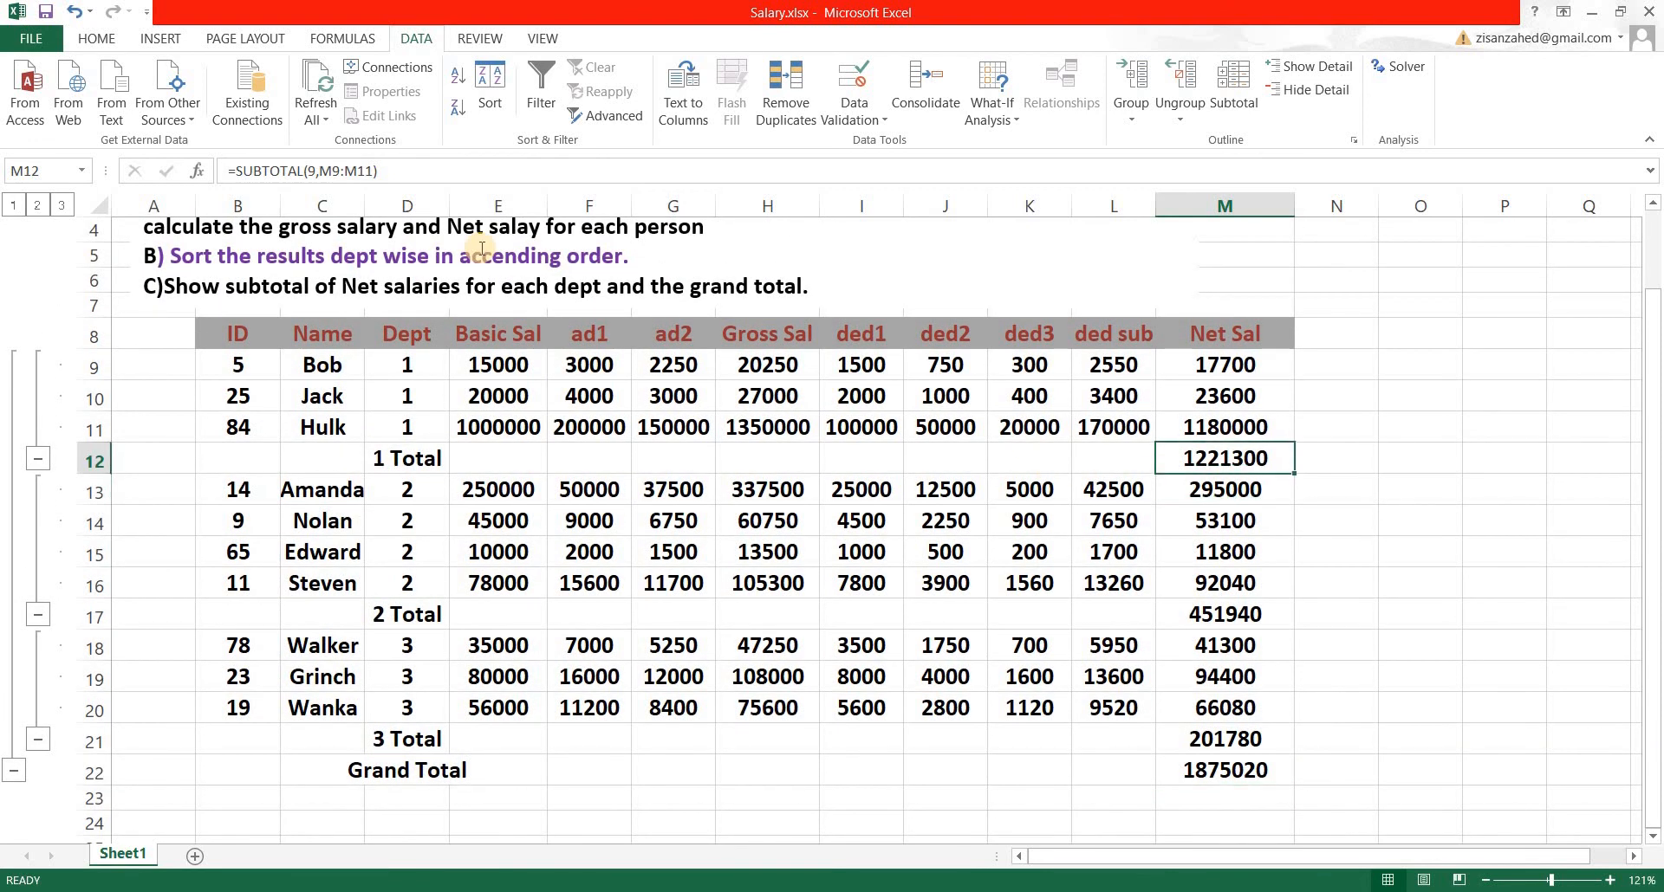
{"action": "left_click", "coordinate": [97, 38]}
{"action": "left_click", "coordinate": [323, 107]}
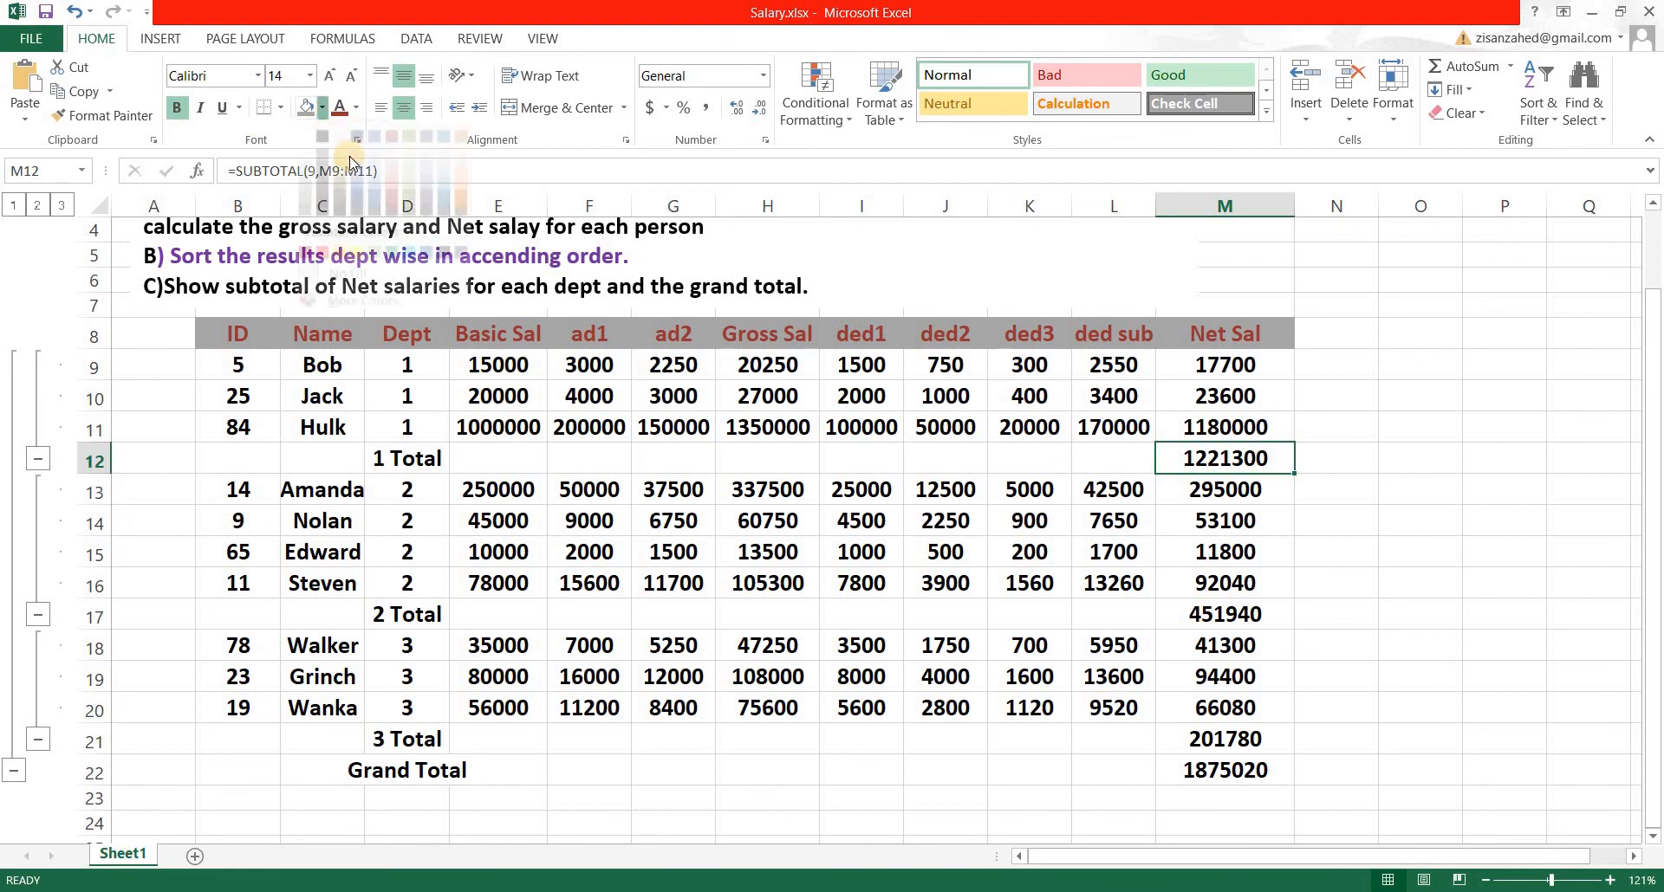
{"action": "left_click", "coordinate": [357, 270]}
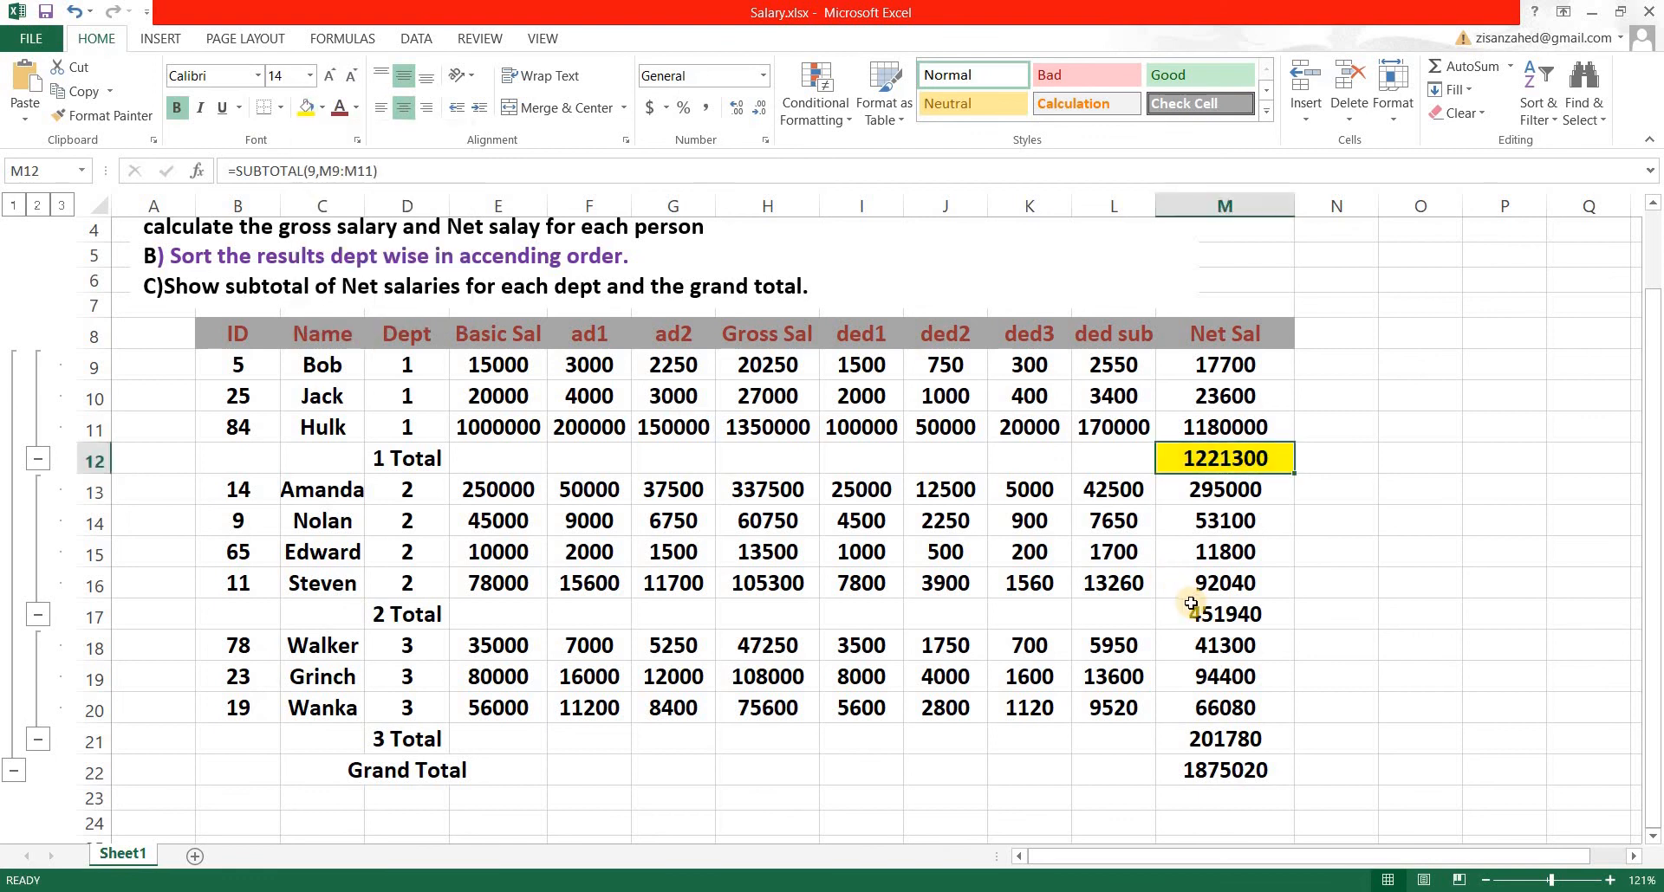
{"action": "left_click", "coordinate": [1207, 618]}
{"action": "left_click", "coordinate": [305, 118]}
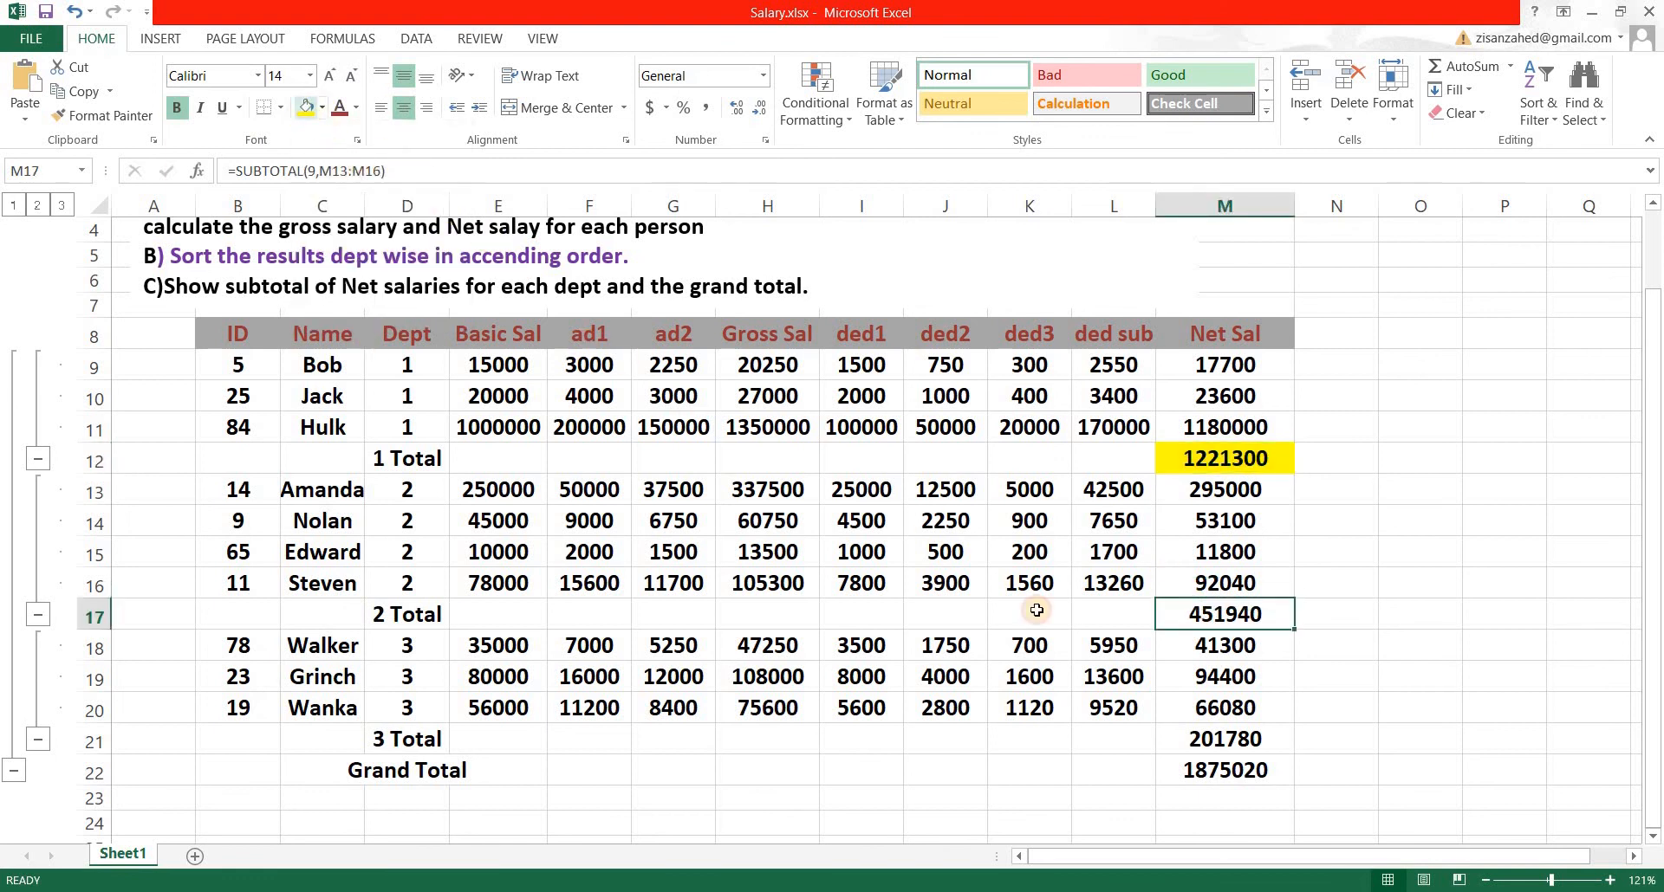
{"action": "left_click", "coordinate": [1205, 738]}
{"action": "left_click", "coordinate": [305, 107]}
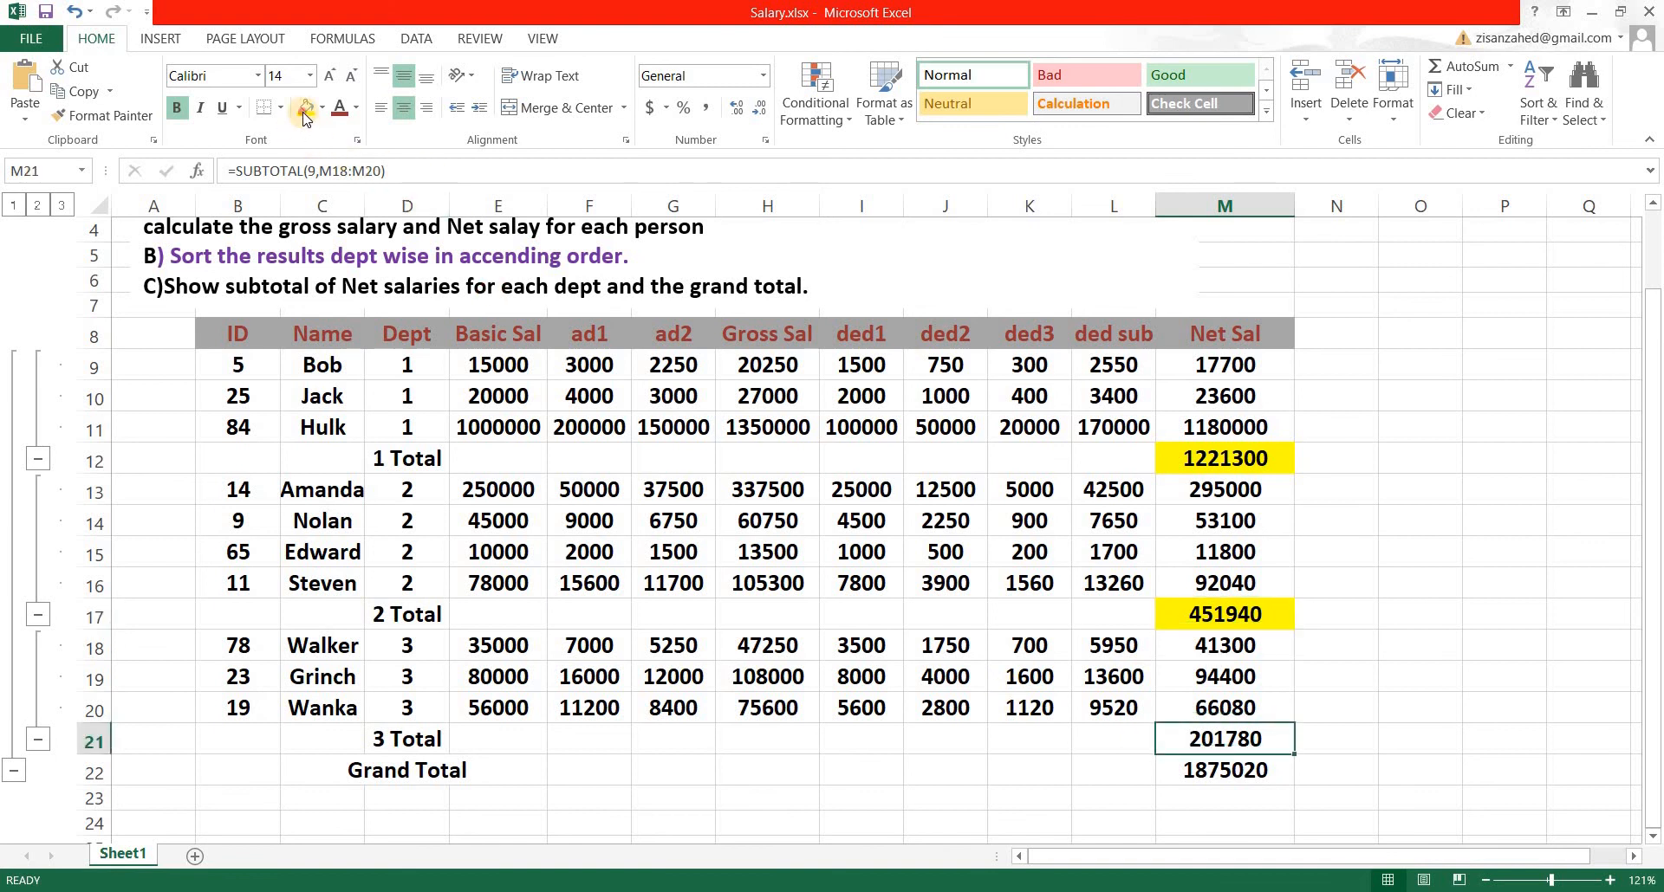
Fill the Grand Total cell M22 in the Net Sal column with light blue
{"action": "left_click", "coordinate": [1235, 775]}
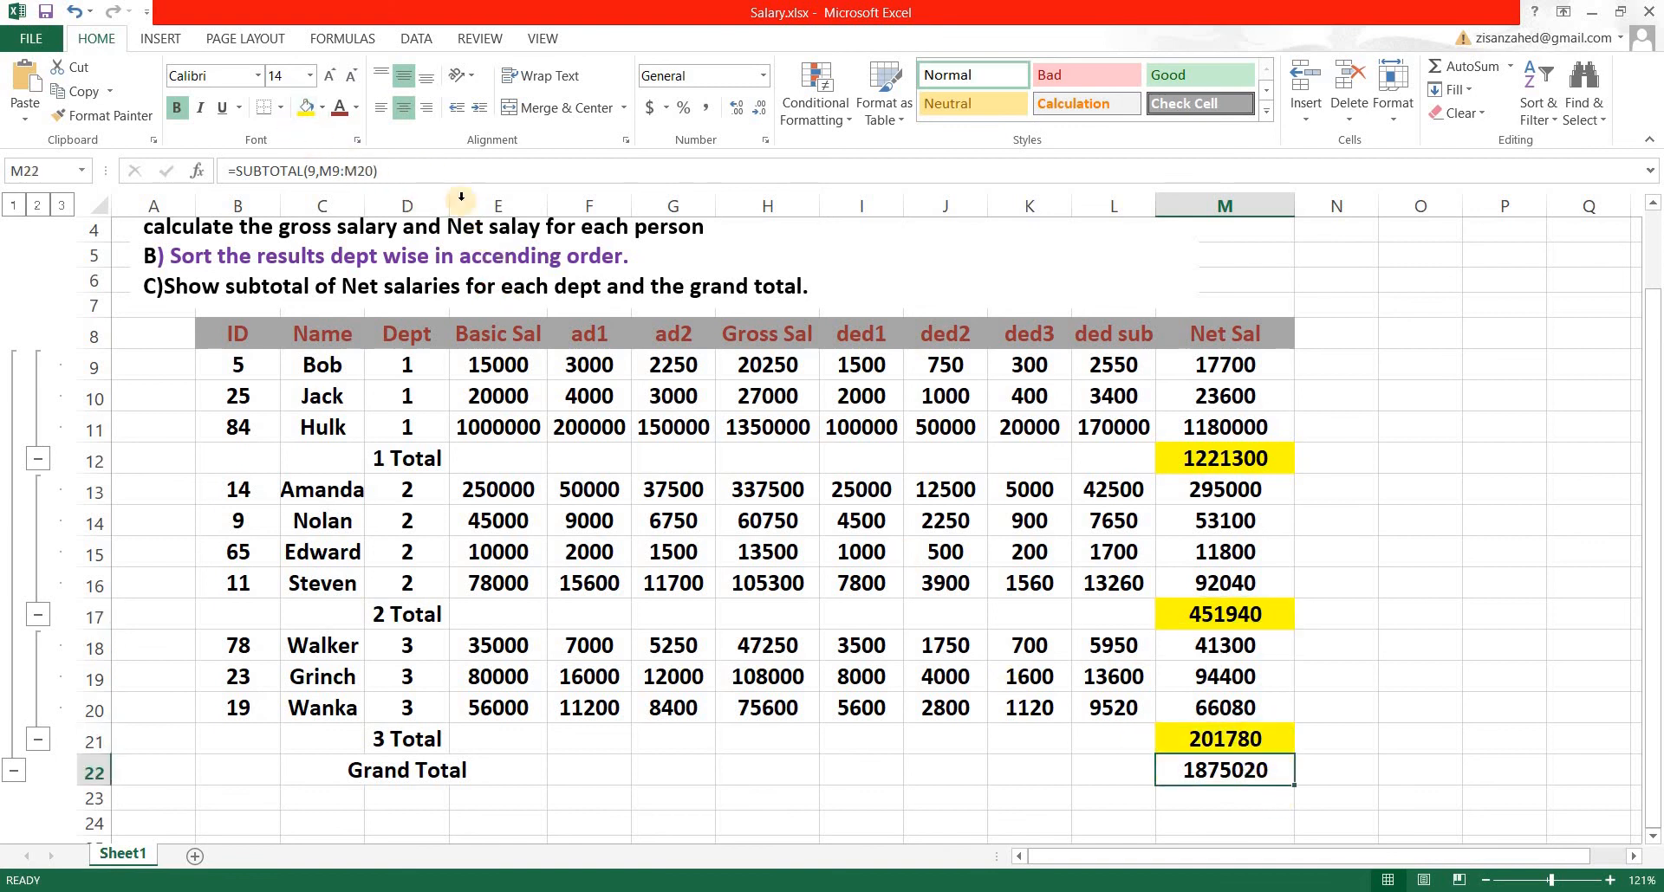
{"action": "left_click", "coordinate": [322, 107]}
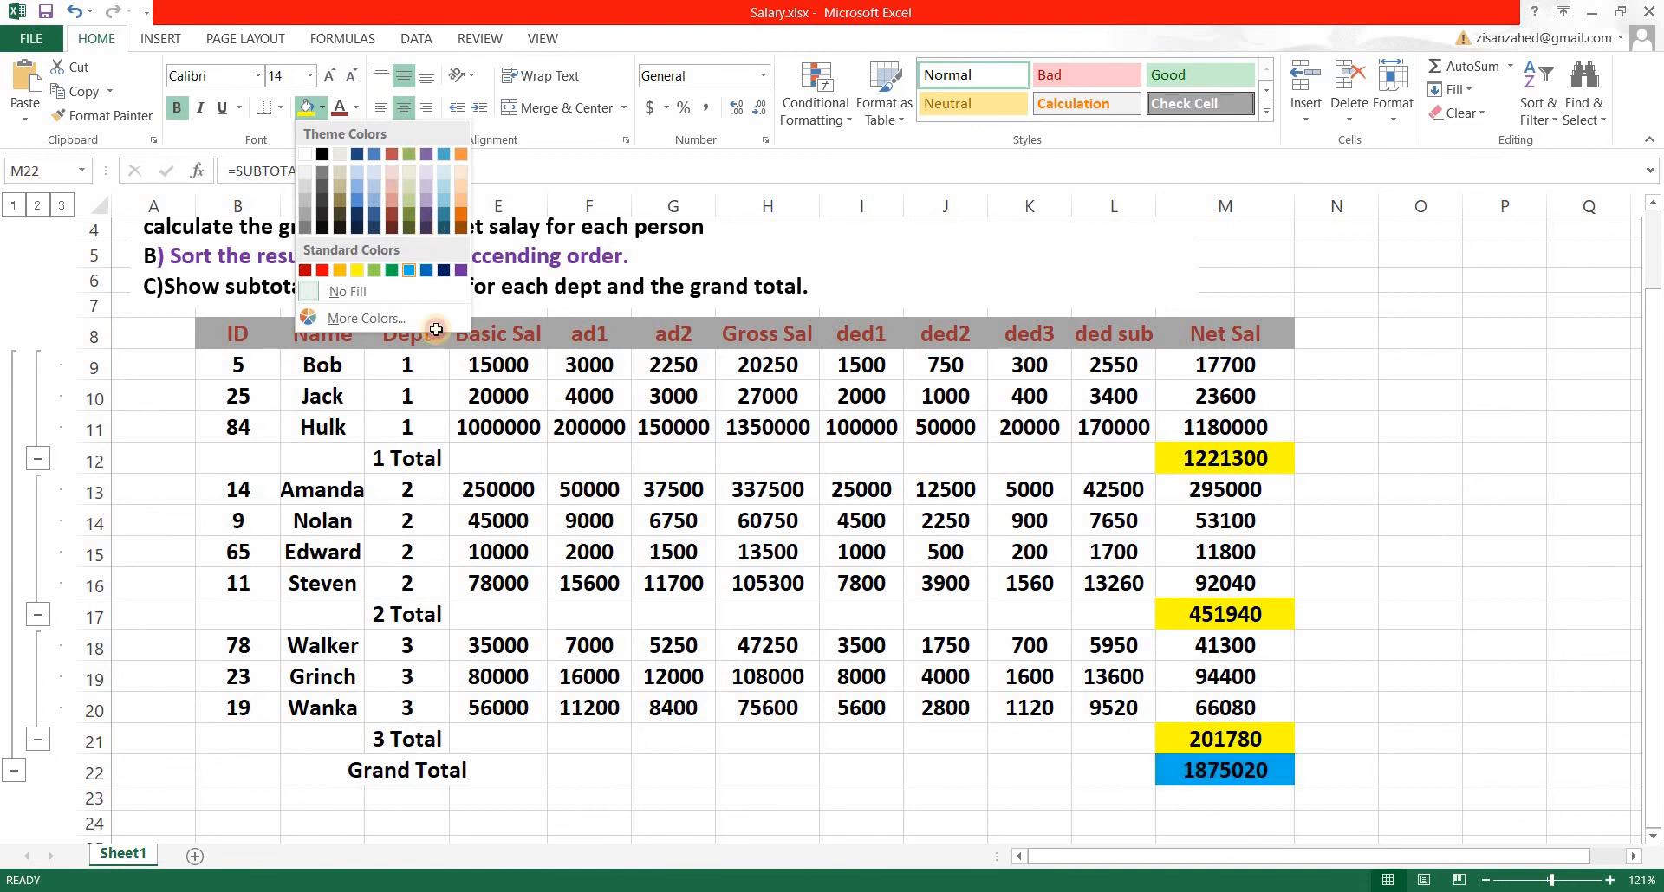
{"action": "left_click", "coordinate": [410, 271]}
{"action": "left_click", "coordinate": [1375, 459]}
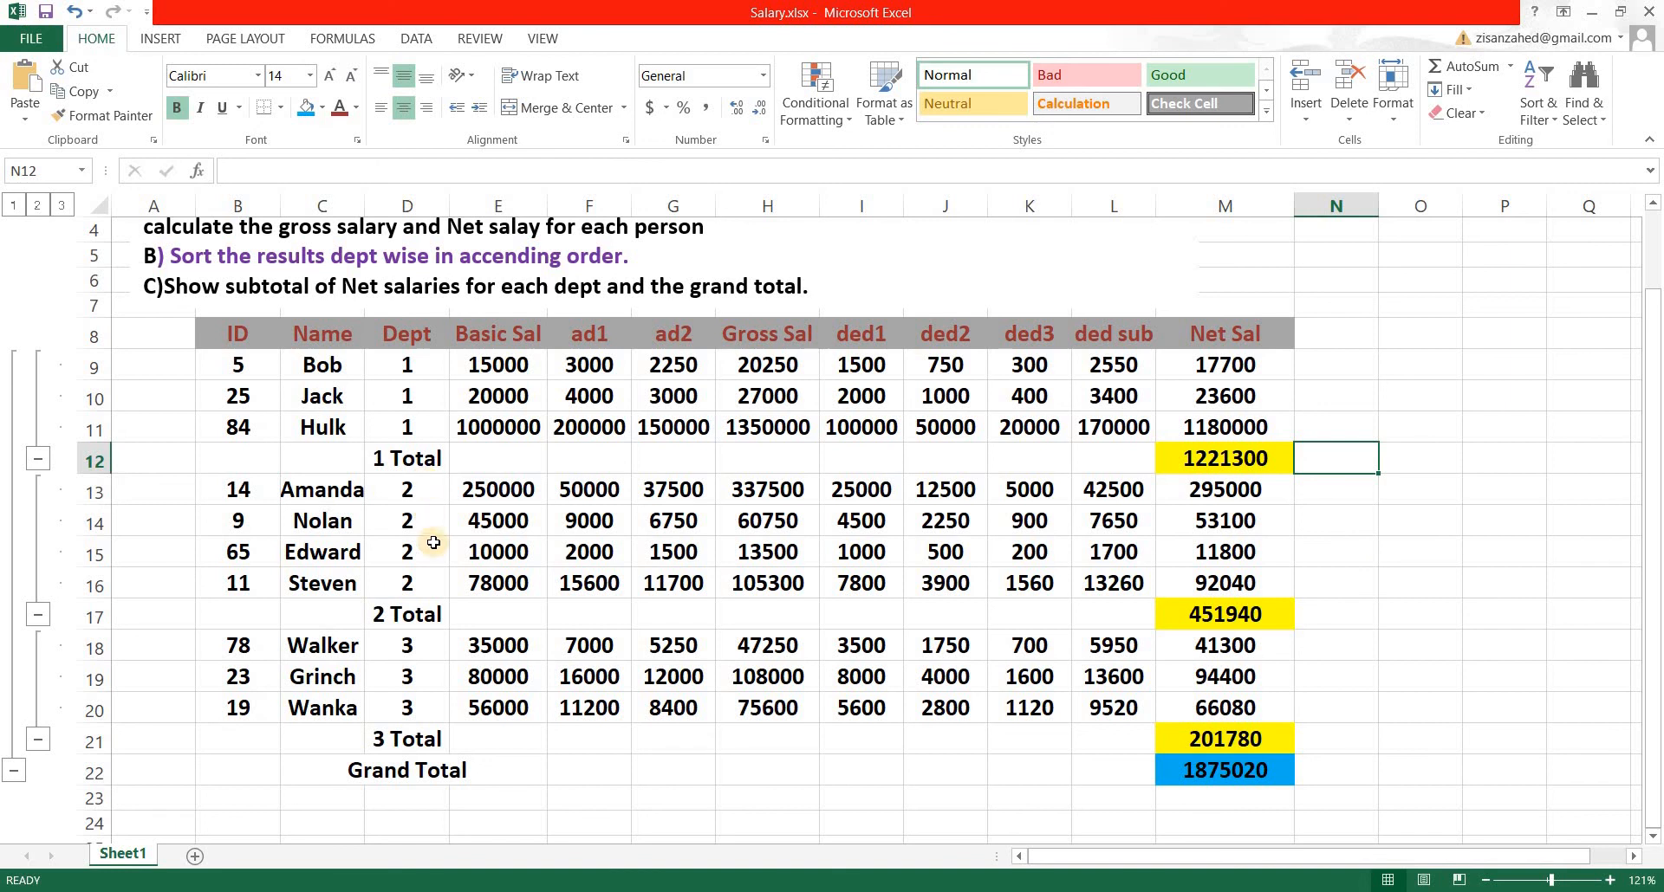
Set the basic salary in E9, the first department 1 employee, to 20000 and check the department subtotals and grand total
{"action": "scroll", "coordinate": [433, 548], "scroll_direction": "up", "scroll_amount": 1}
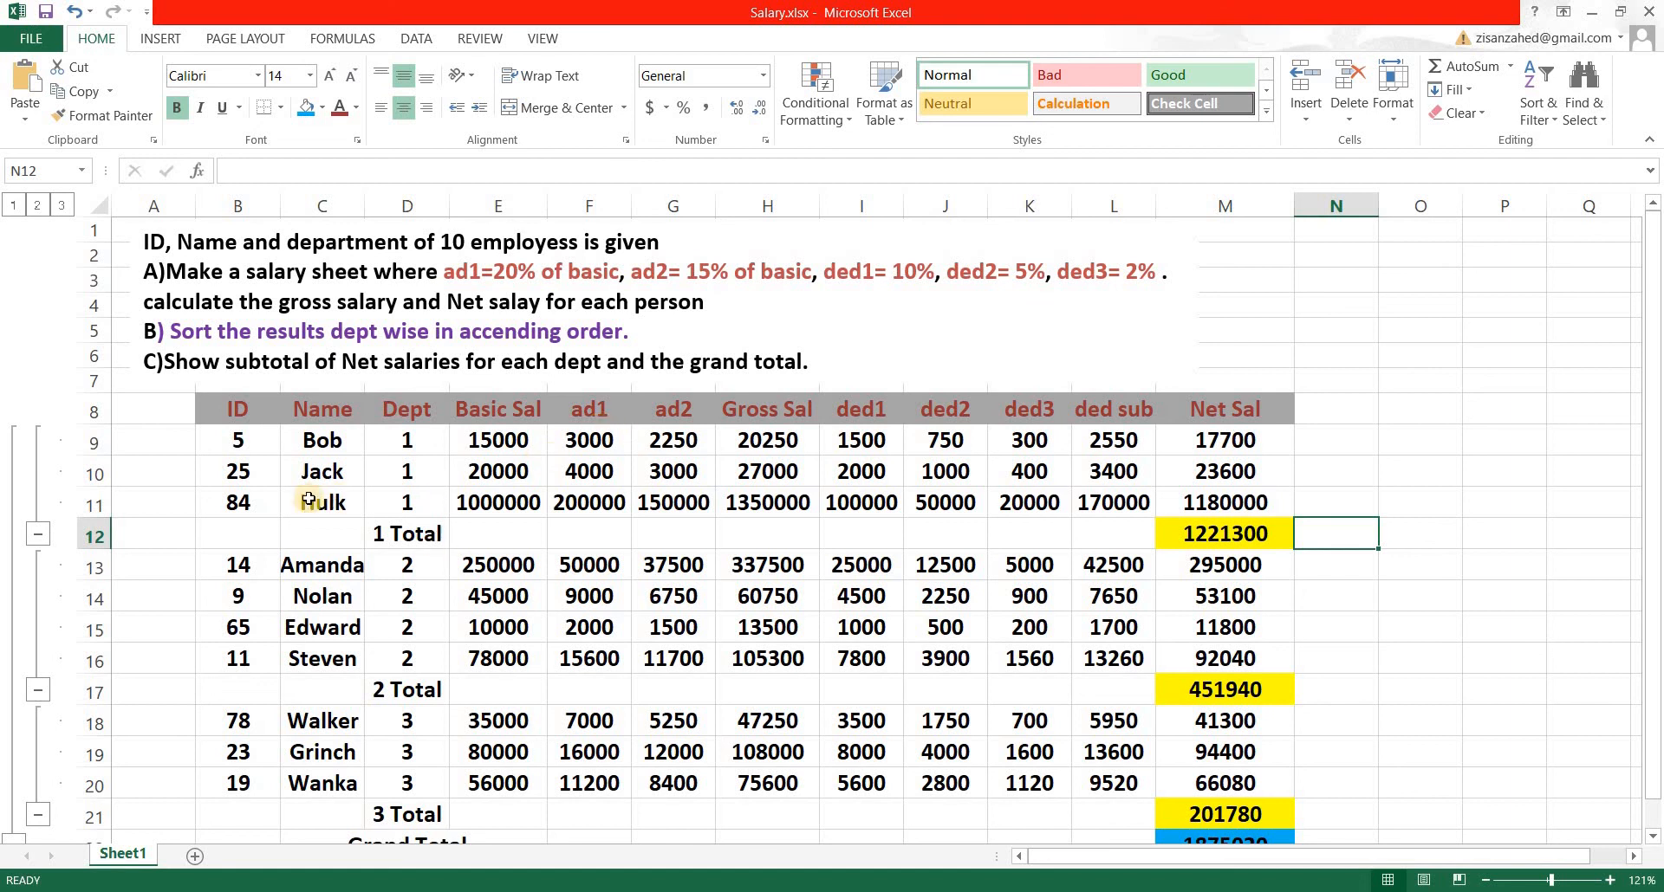
{"action": "left_click", "coordinate": [490, 442]}
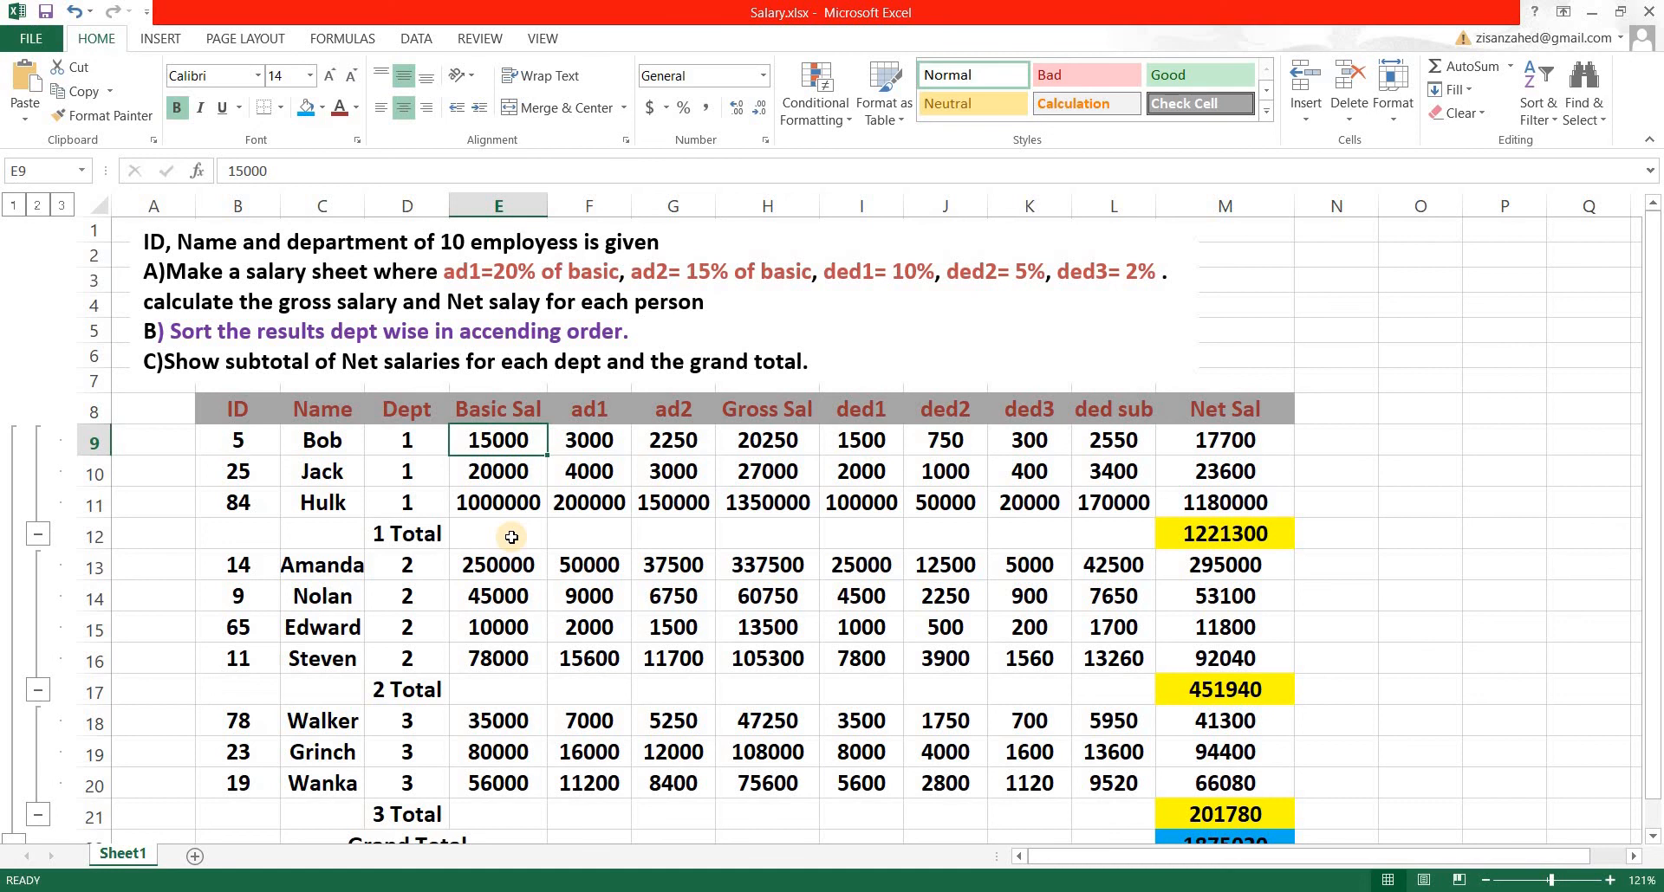
{"action": "type", "text": "20000"}
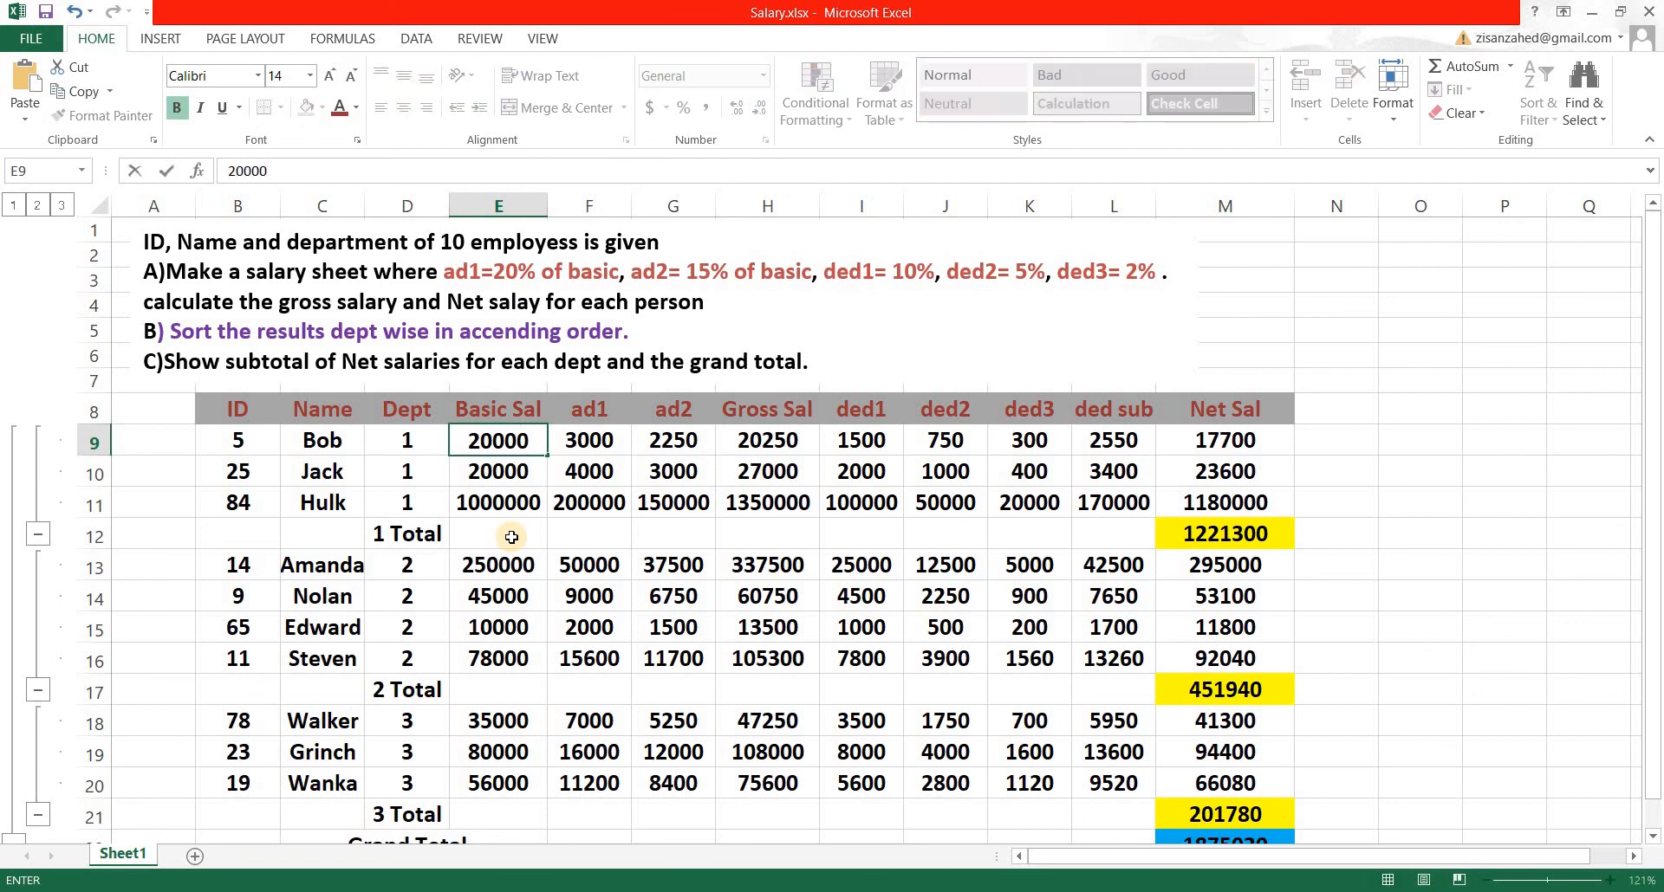
{"action": "key", "text": "Return"}
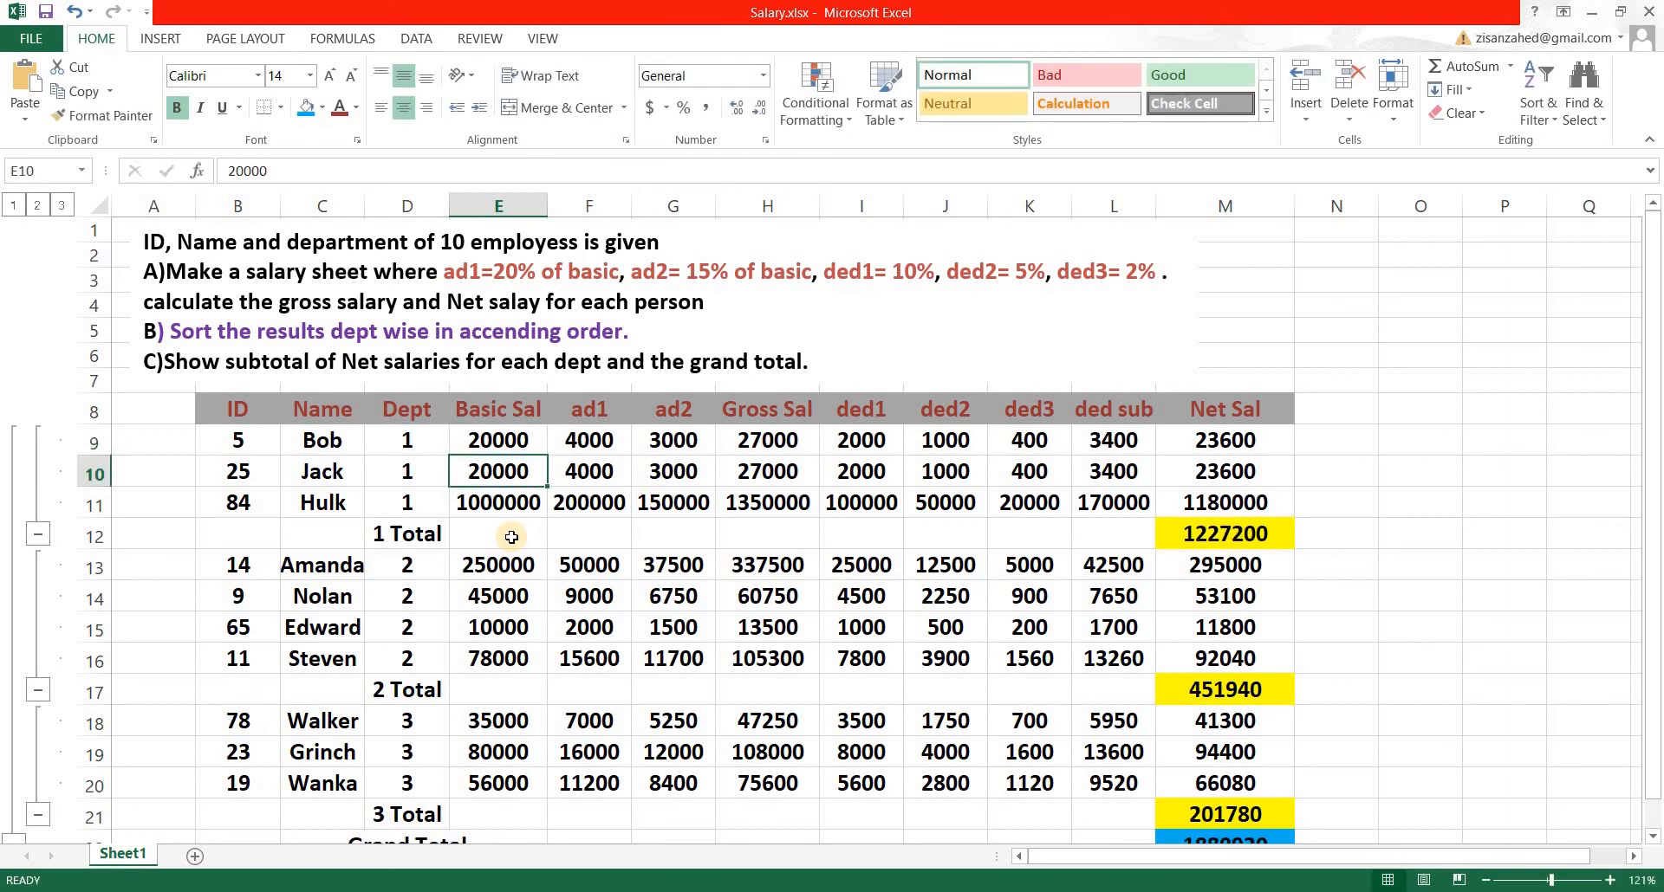
{"action": "scroll", "coordinate": [684, 615], "scroll_direction": "down", "scroll_amount": 1}
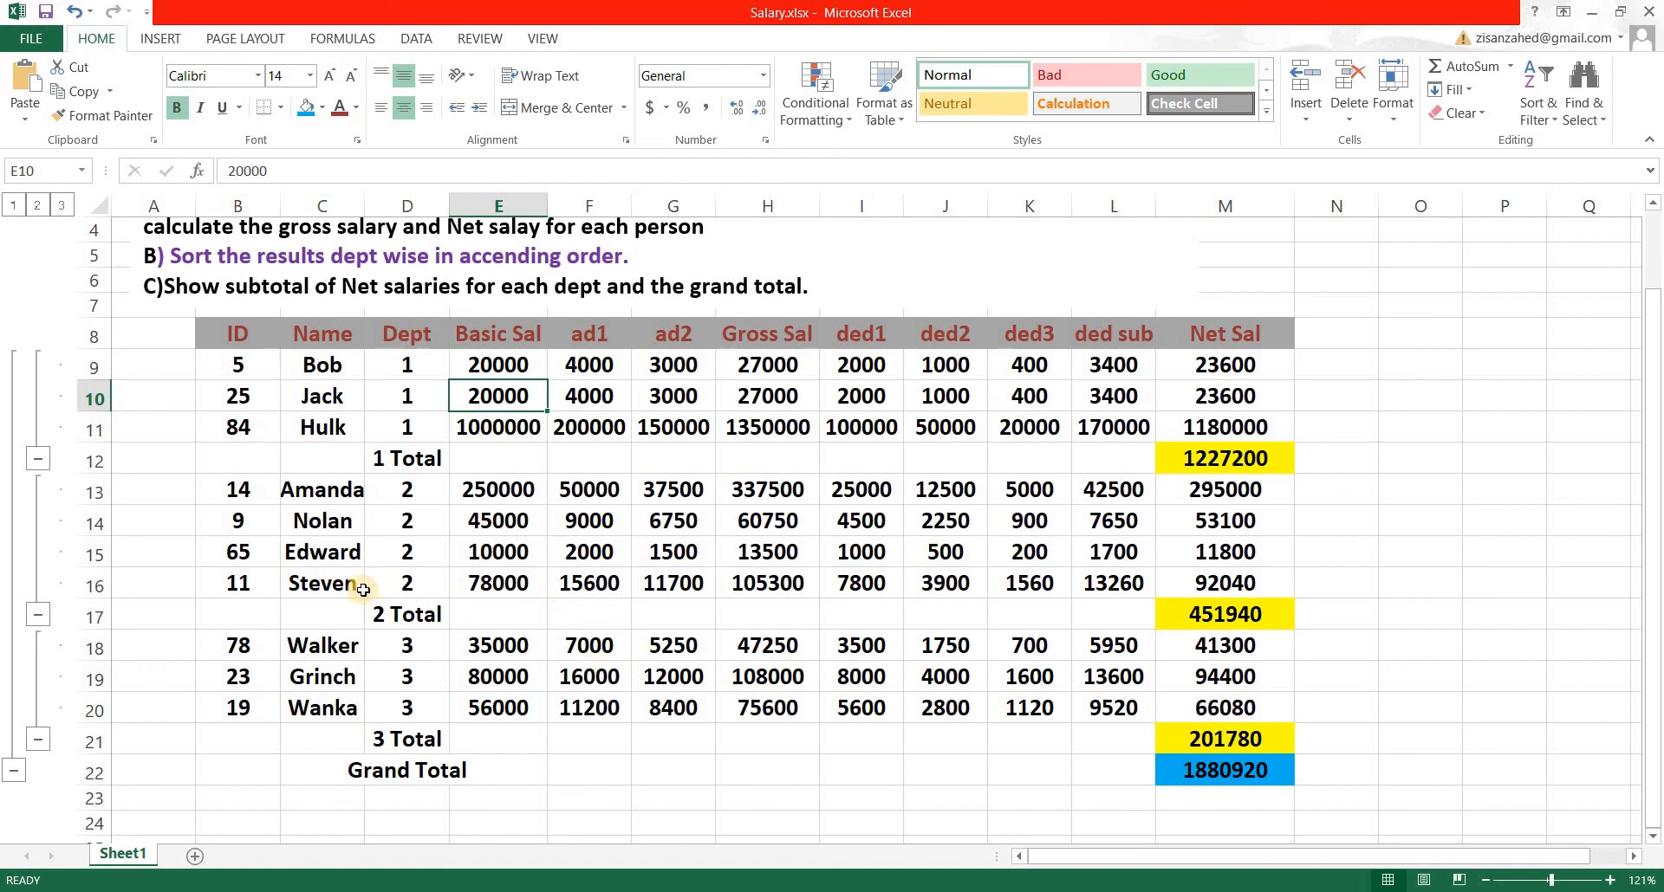
{"action": "scroll", "coordinate": [368, 589], "scroll_direction": "up", "scroll_amount": 1}
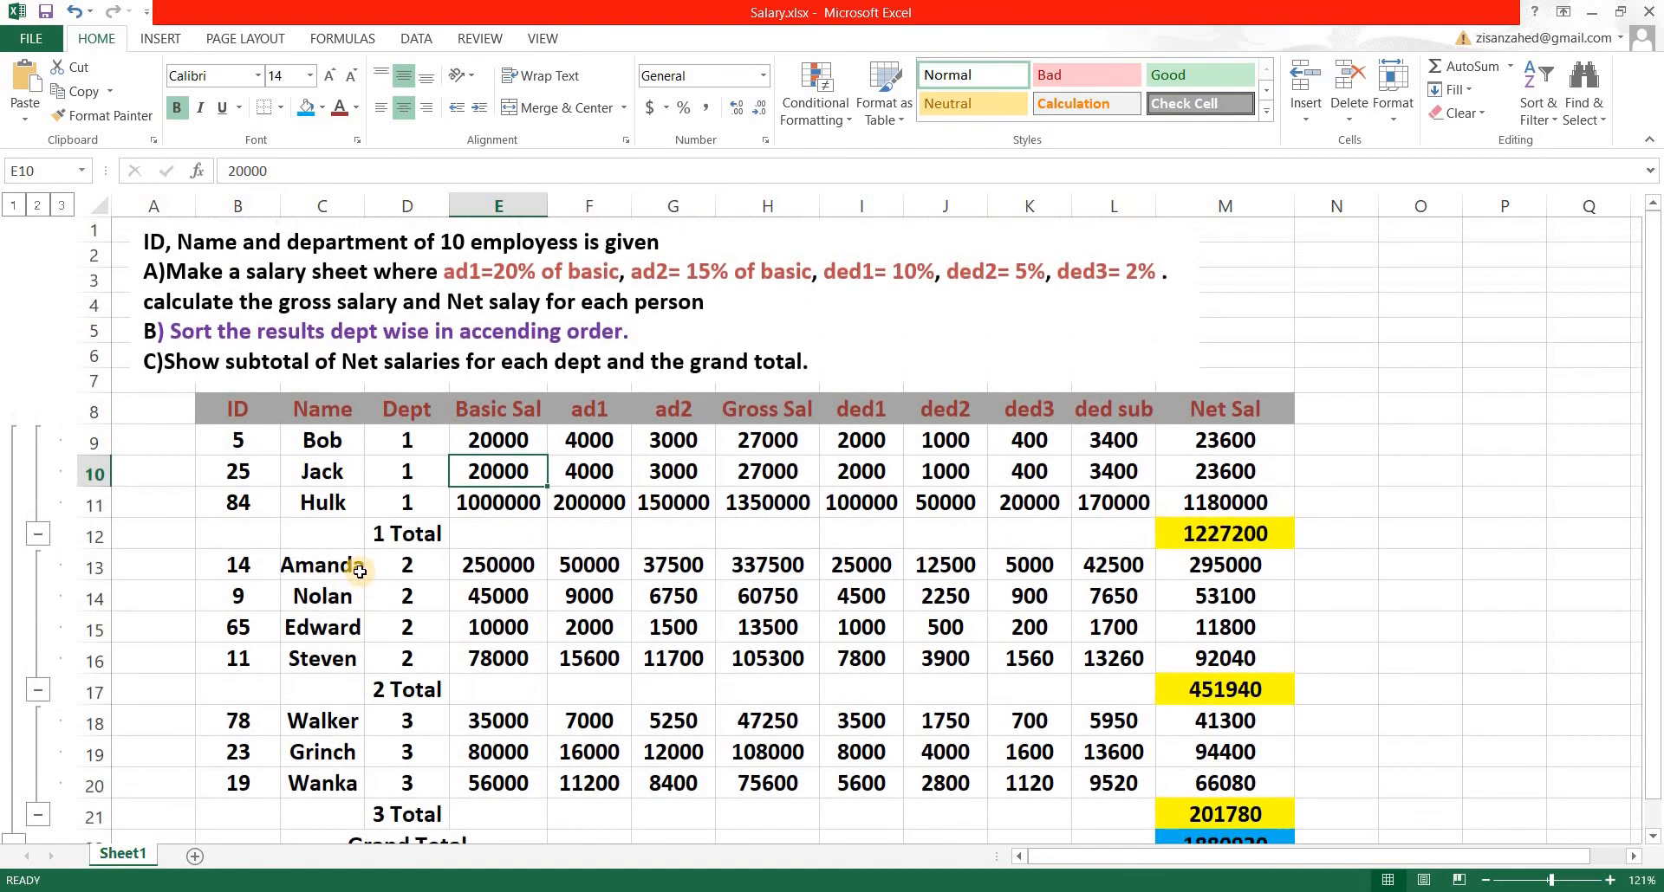